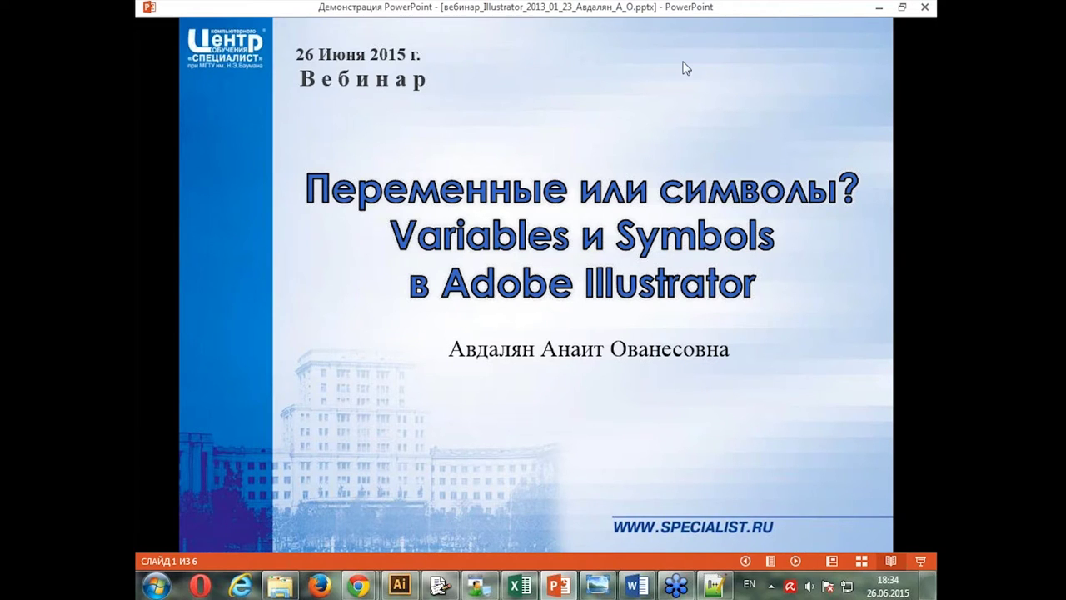
# - Advance the PowerPoint slideshow from the title slide to slide 2, 'Информация обо мне'
pyautogui.click(684, 68)
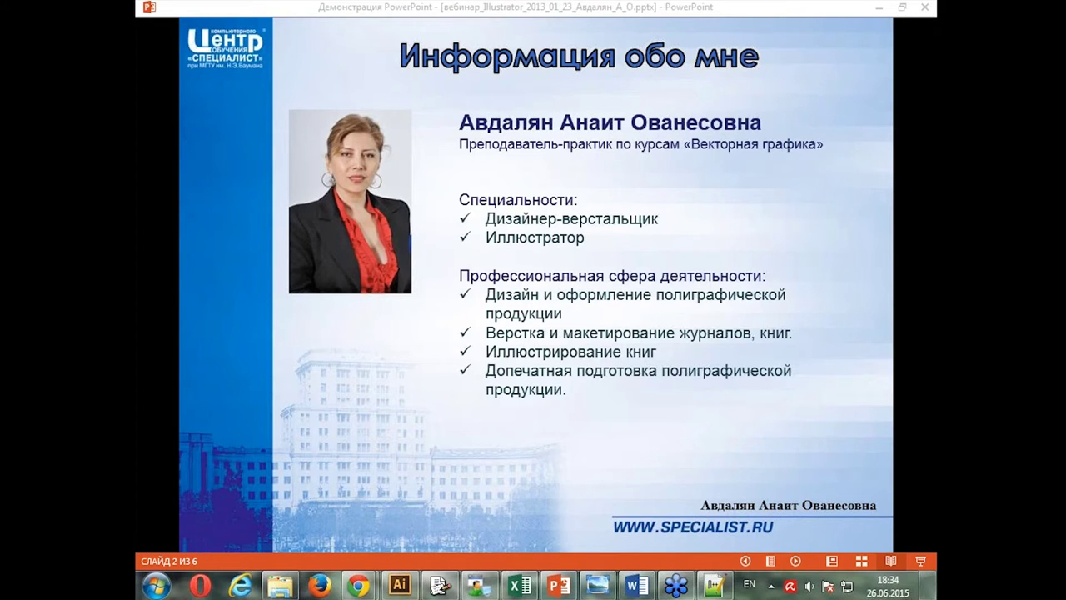
# - Switch from the PowerPoint slideshow to Illustrator's blank Untitled-1 document
pyautogui.click(408, 592)
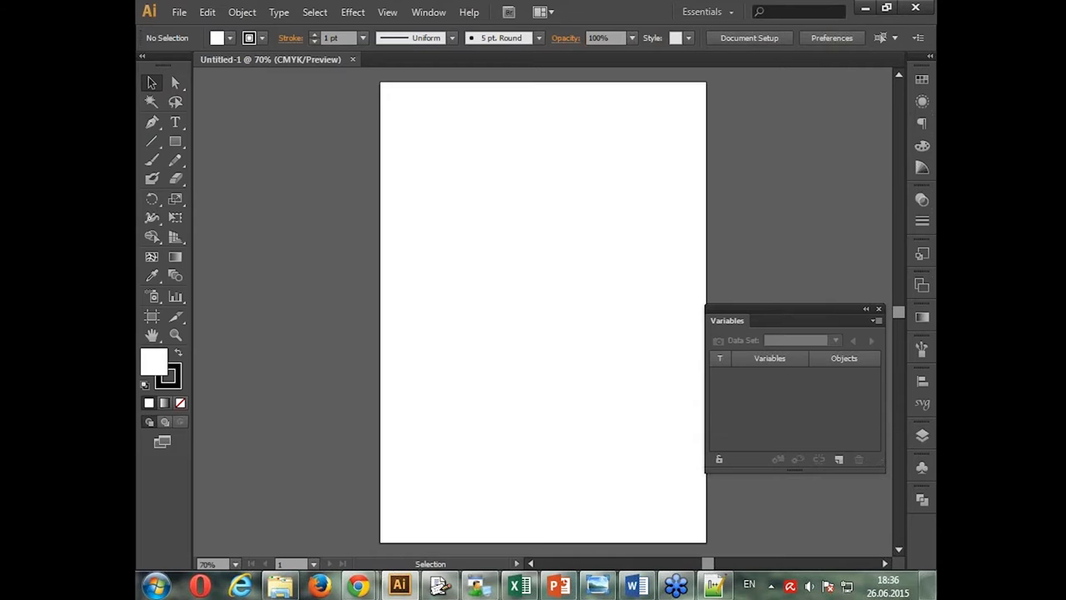
# - Open the Variables panel from the Window menu and drag it up over the artboard
pyautogui.click(430, 13)
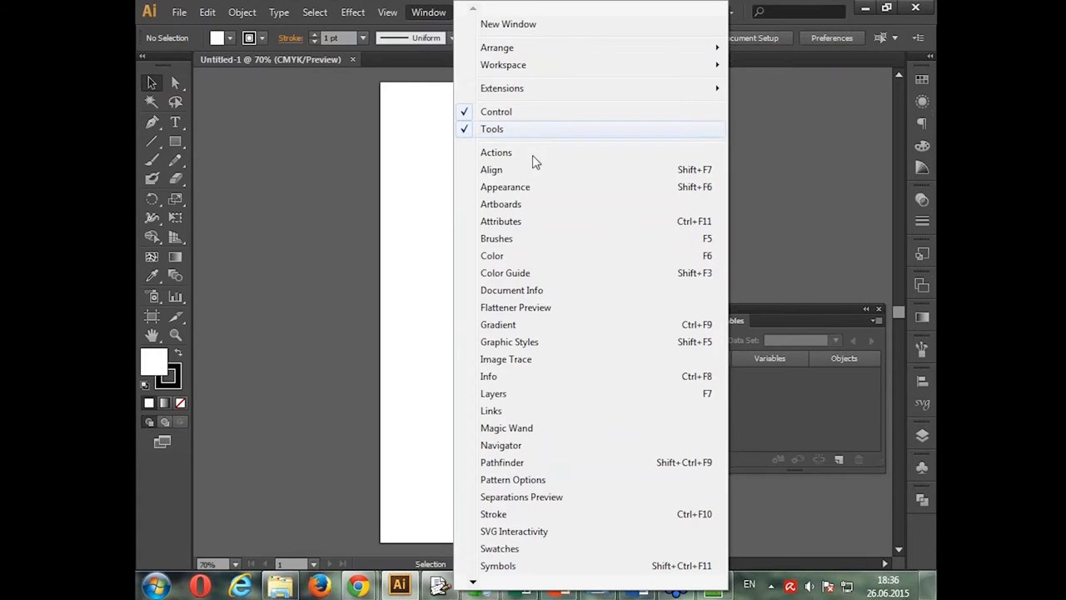
pyautogui.moveTo(473, 582)
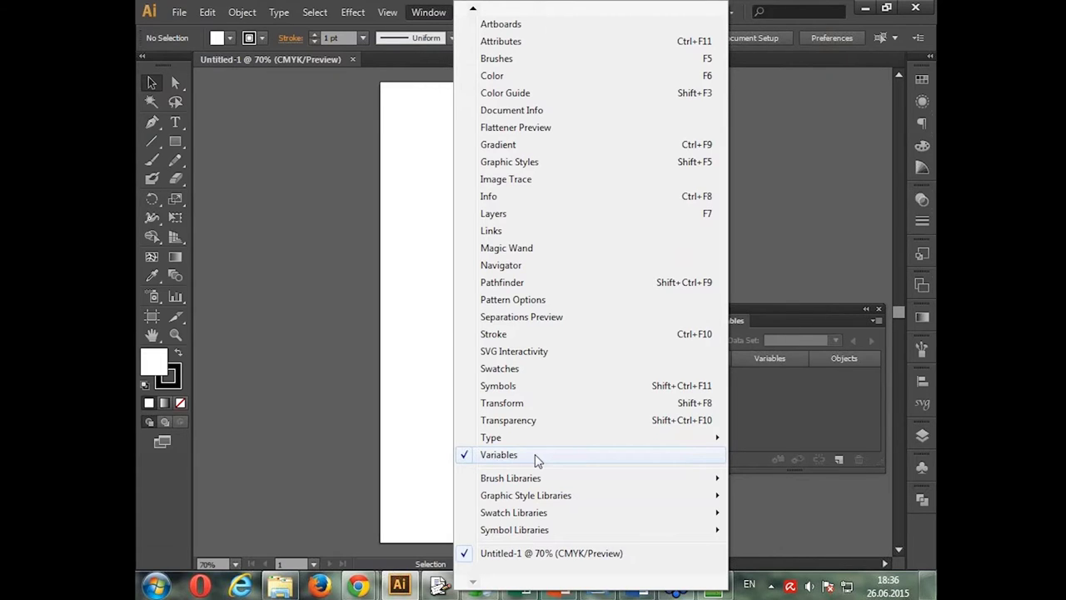
pyautogui.click(794, 319)
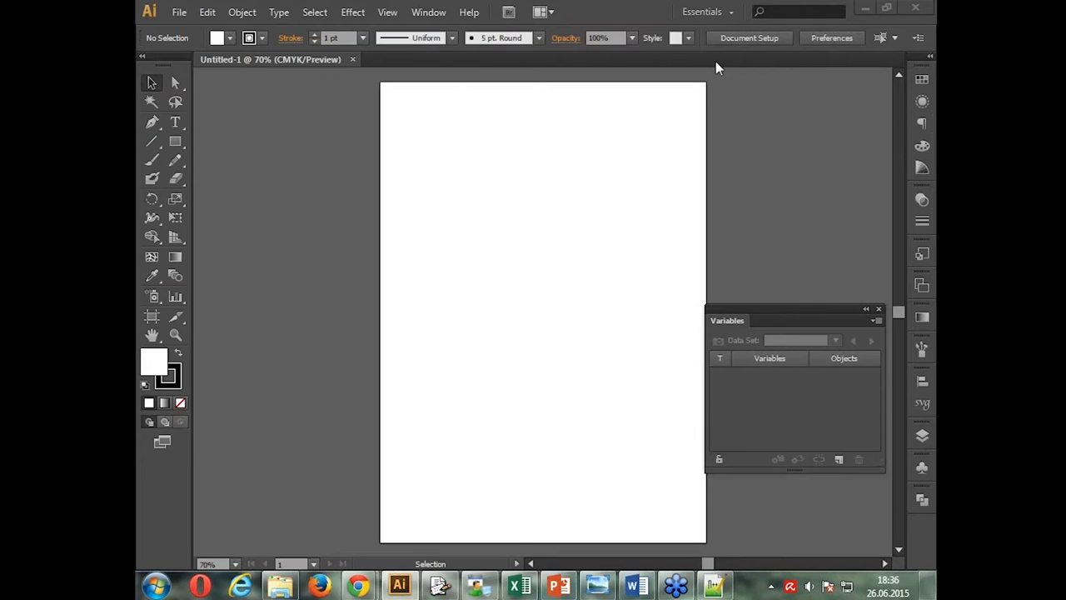
pyautogui.moveTo(780, 320); pyautogui.dragTo(656, 285)
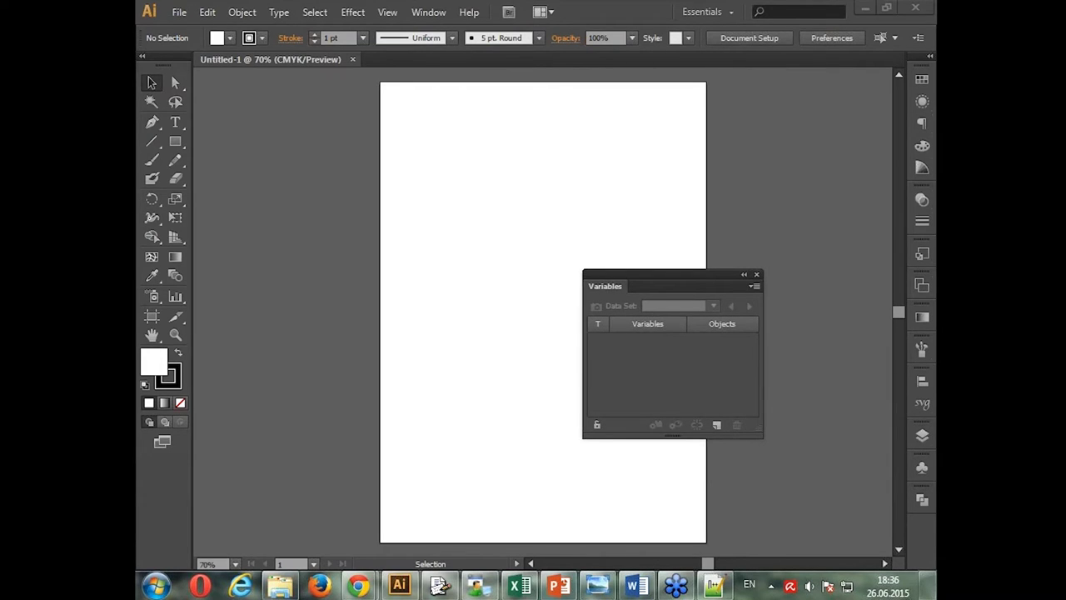
pyautogui.moveTo(683, 283); pyautogui.dragTo(654, 204)
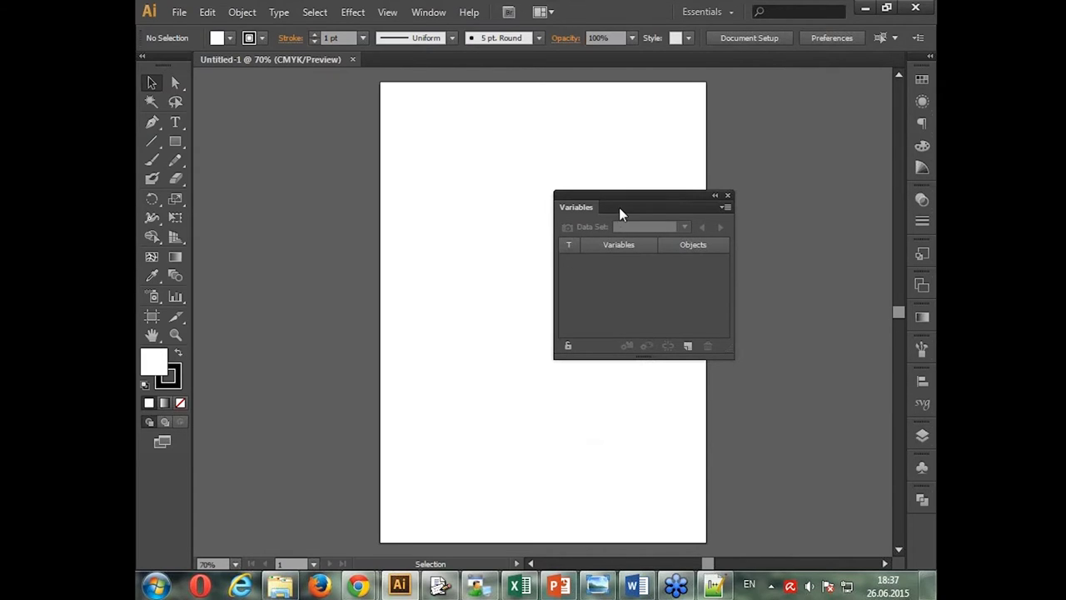
pyautogui.moveTo(620, 210); pyautogui.dragTo(614, 179)
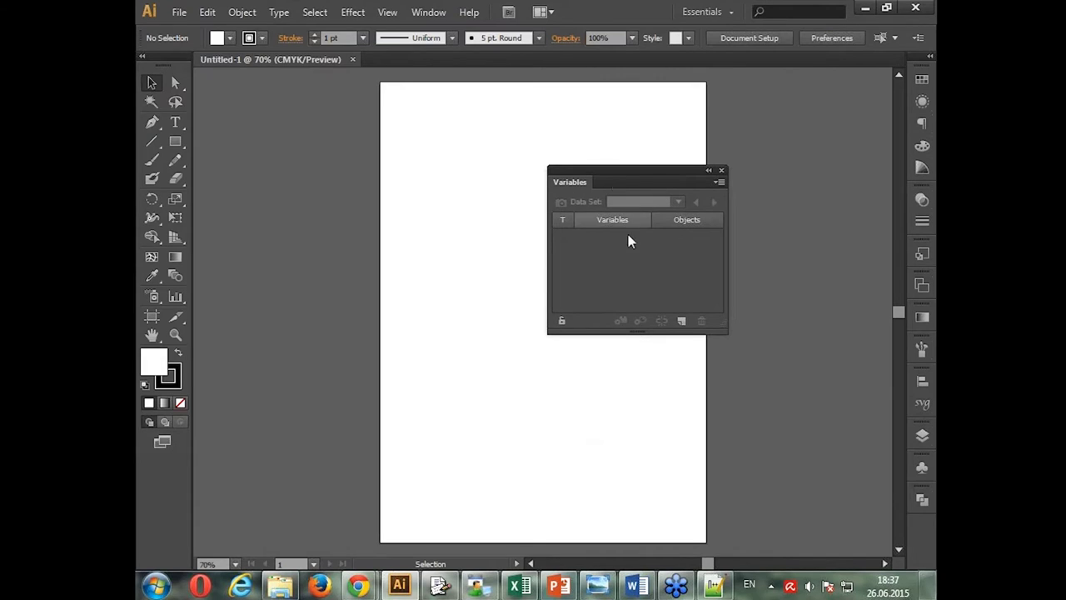
pyautogui.moveTo(651, 178); pyautogui.dragTo(636, 148)
# - Add five new variables, Variable1 through Variable5, to the Variables panel
pyautogui.click(667, 291)
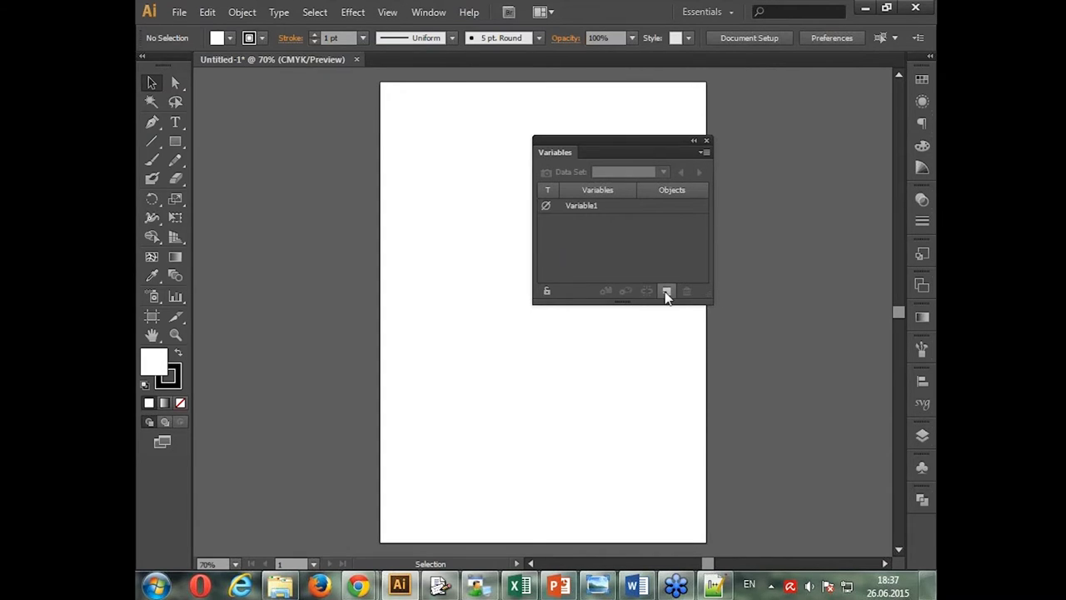
pyautogui.click(667, 291)
pyautogui.click(666, 291)
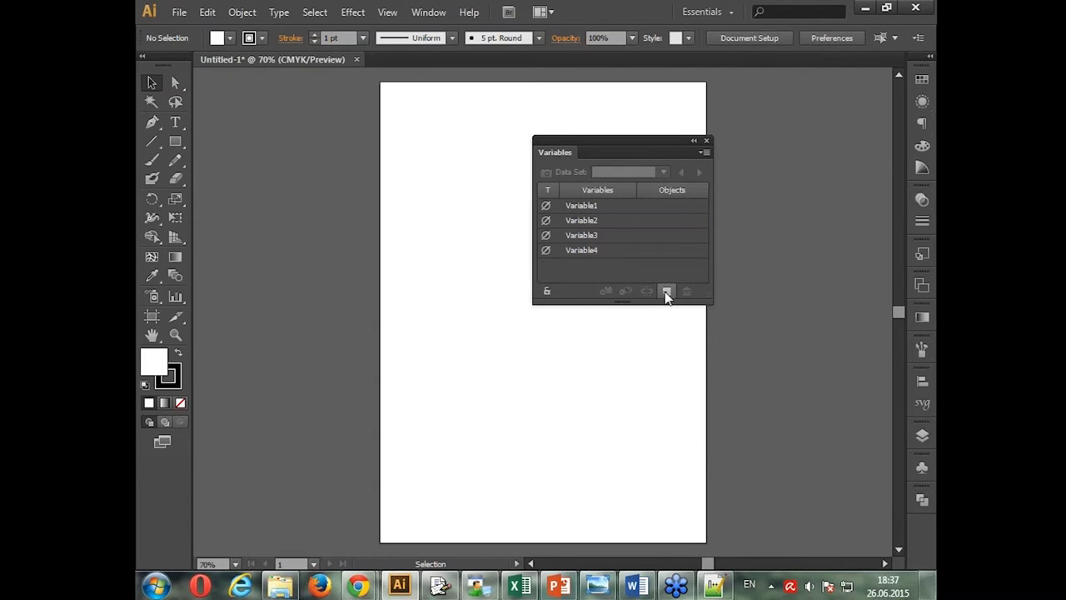
pyautogui.click(666, 291)
pyautogui.moveTo(623, 150); pyautogui.dragTo(639, 122)
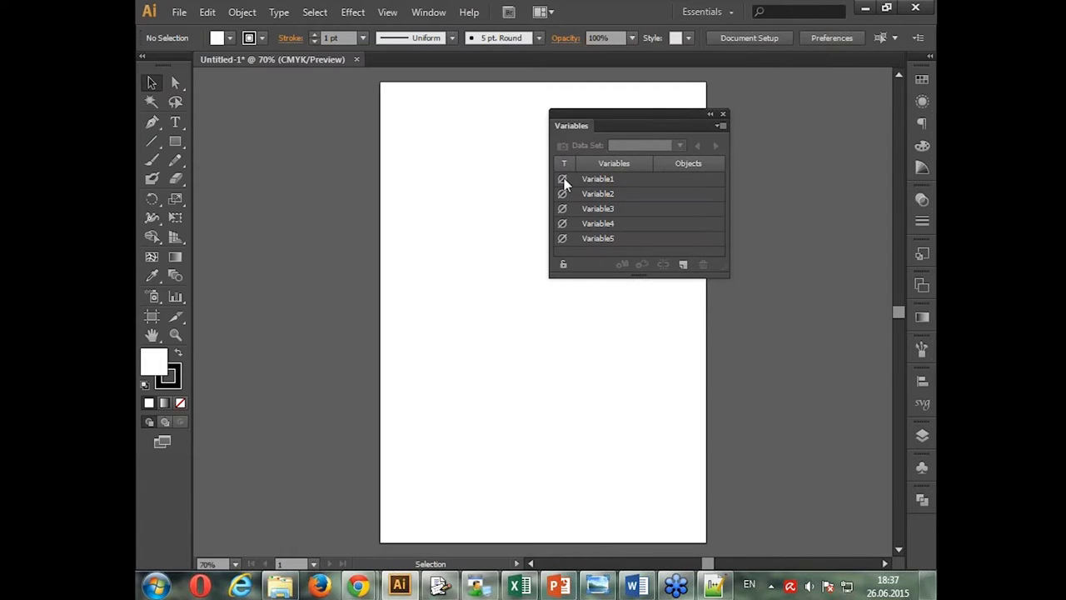
# - Set Variable1's type to Graph Data
pyautogui.doubleClick(564, 178)
pyautogui.moveTo(564, 180); pyautogui.dragTo(420, 122)
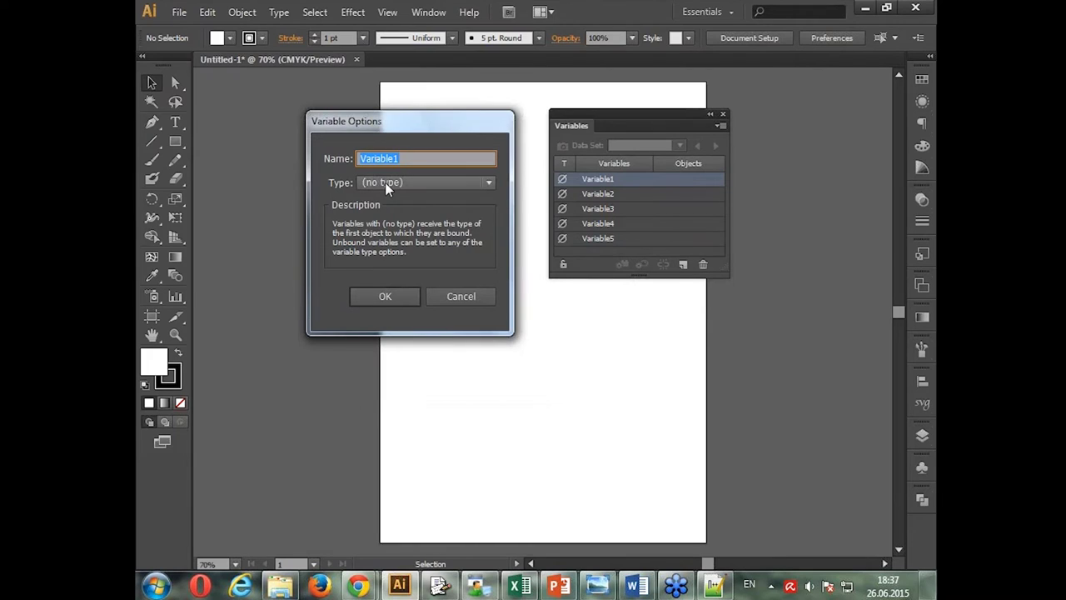
pyautogui.click(386, 185)
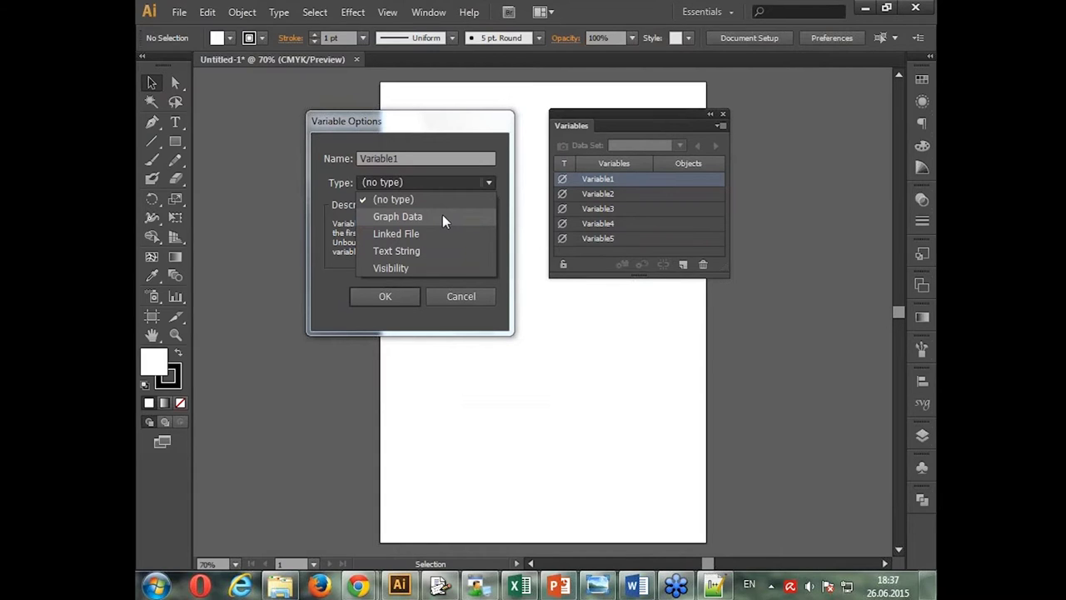
pyautogui.click(442, 215)
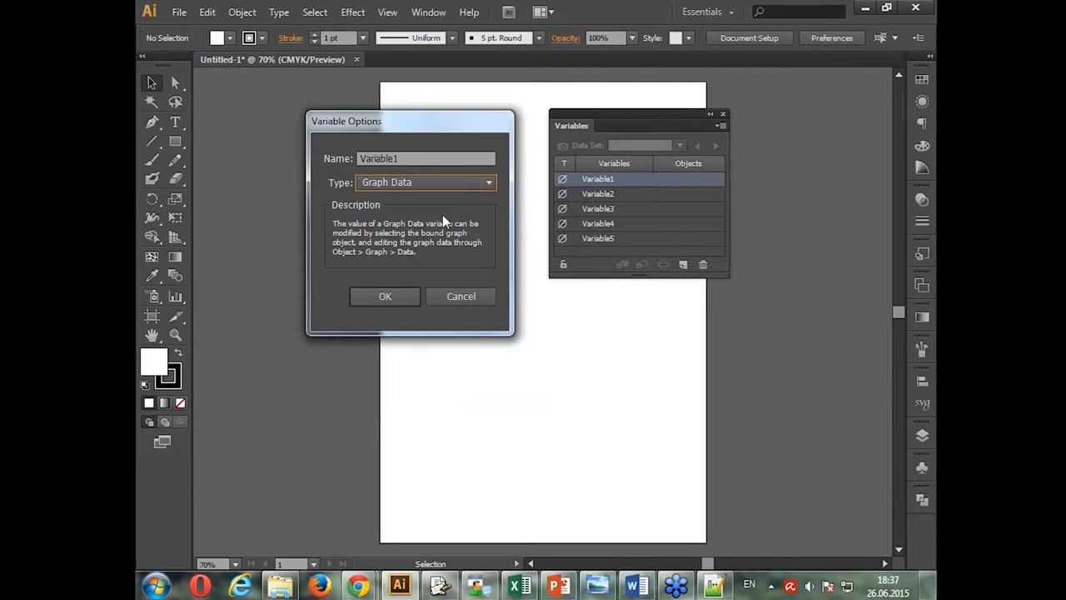
pyautogui.click(386, 296)
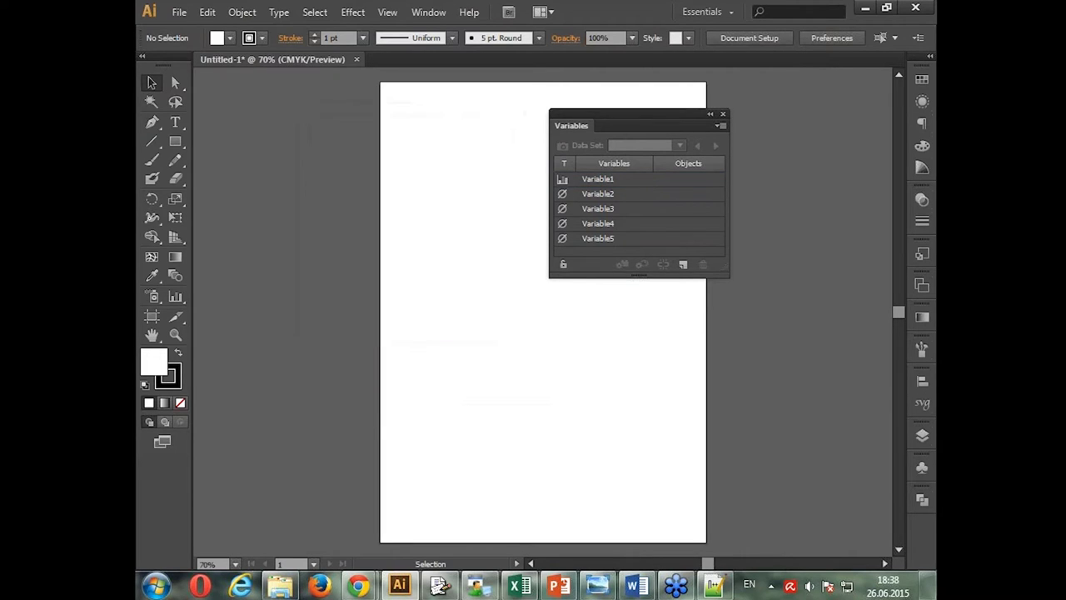
# - Set Variable2's type to Linked File
pyautogui.doubleClick(564, 194)
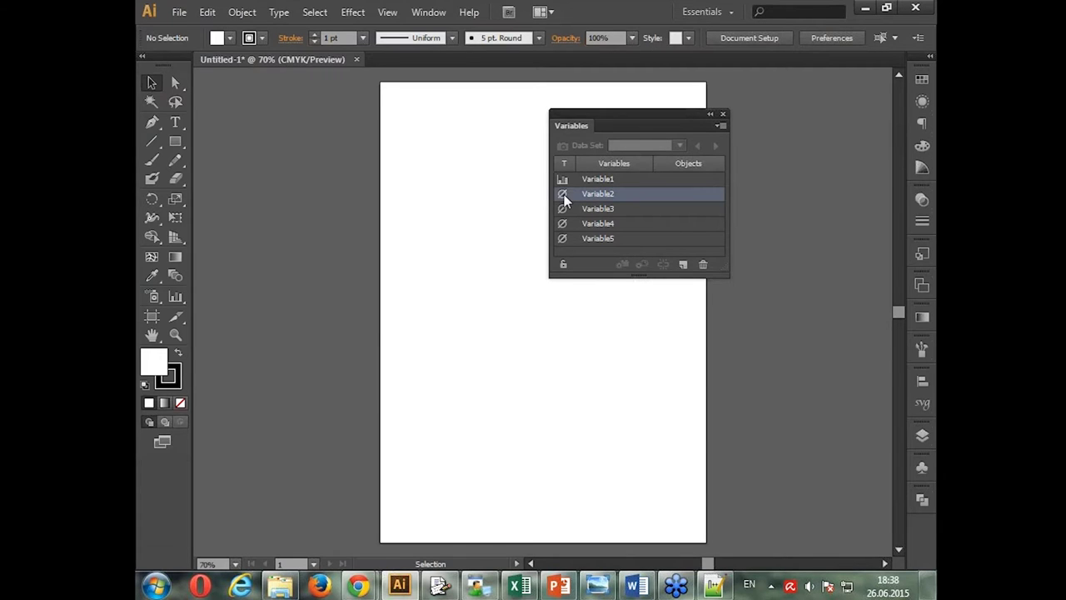
pyautogui.click(489, 184)
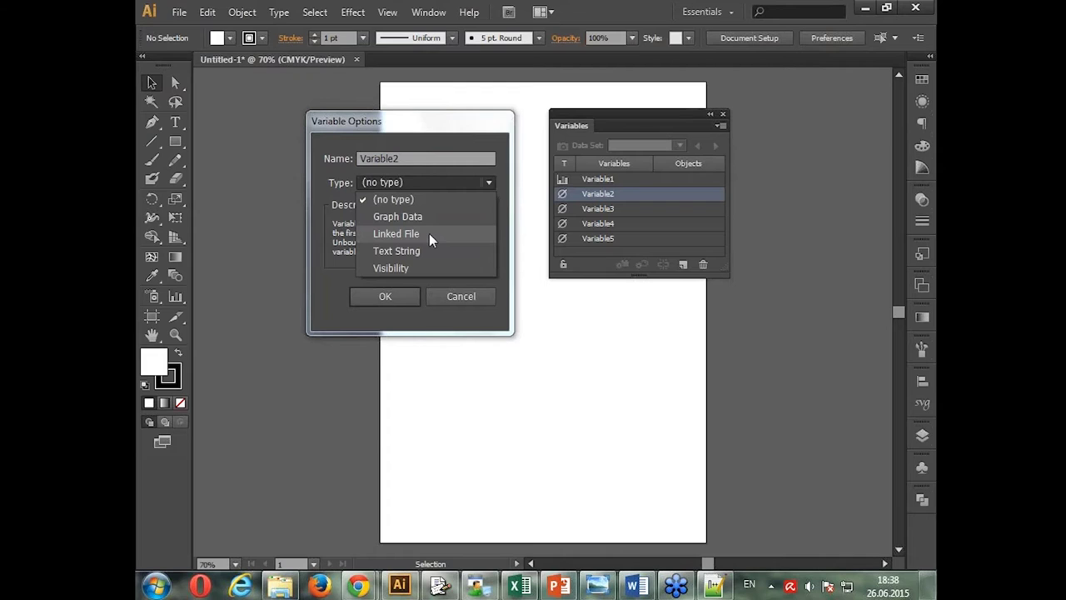
pyautogui.click(429, 235)
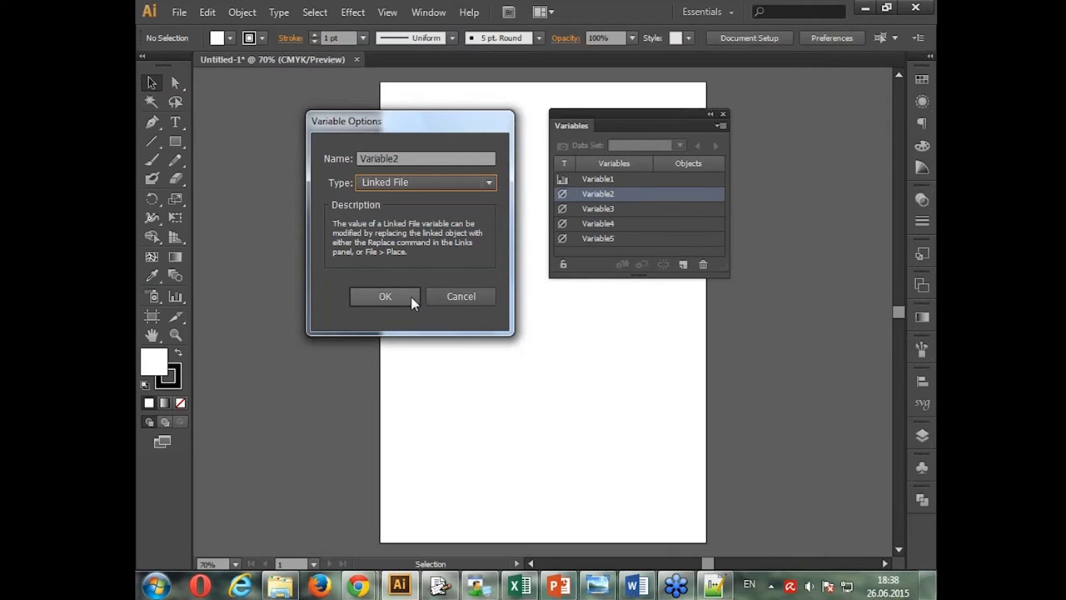
pyautogui.click(385, 297)
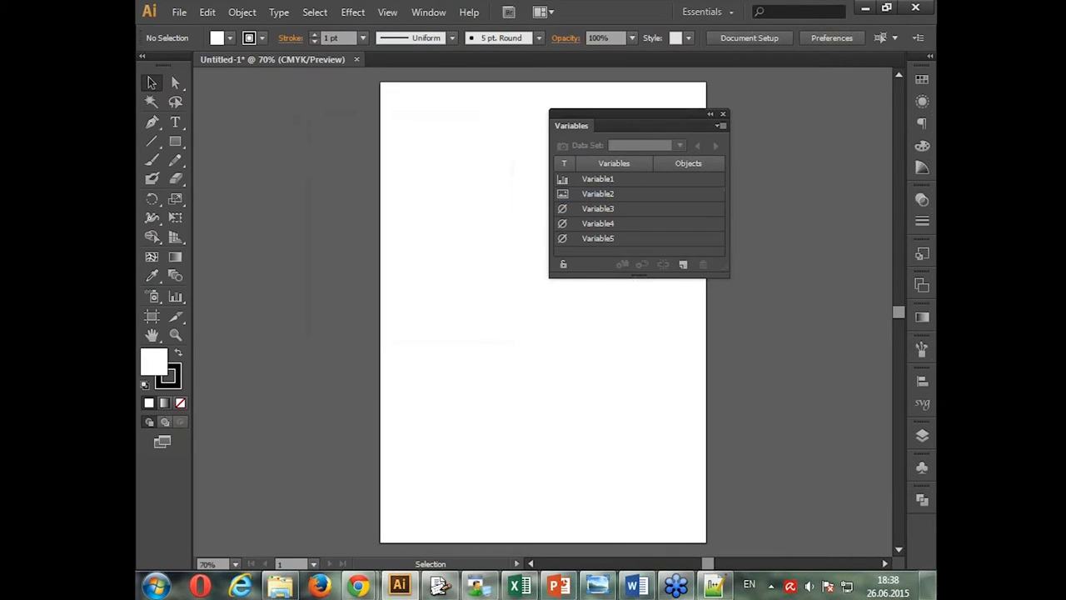
# - Set Variable3's type to Text String
pyautogui.doubleClick(563, 207)
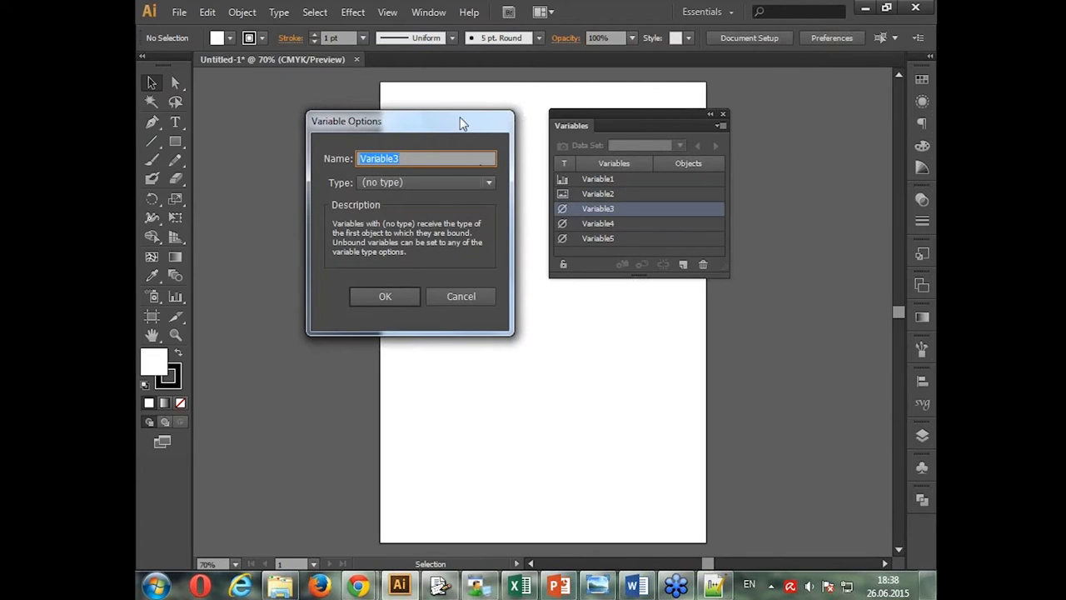
pyautogui.moveTo(460, 117); pyautogui.dragTo(460, 105)
pyautogui.click(469, 168)
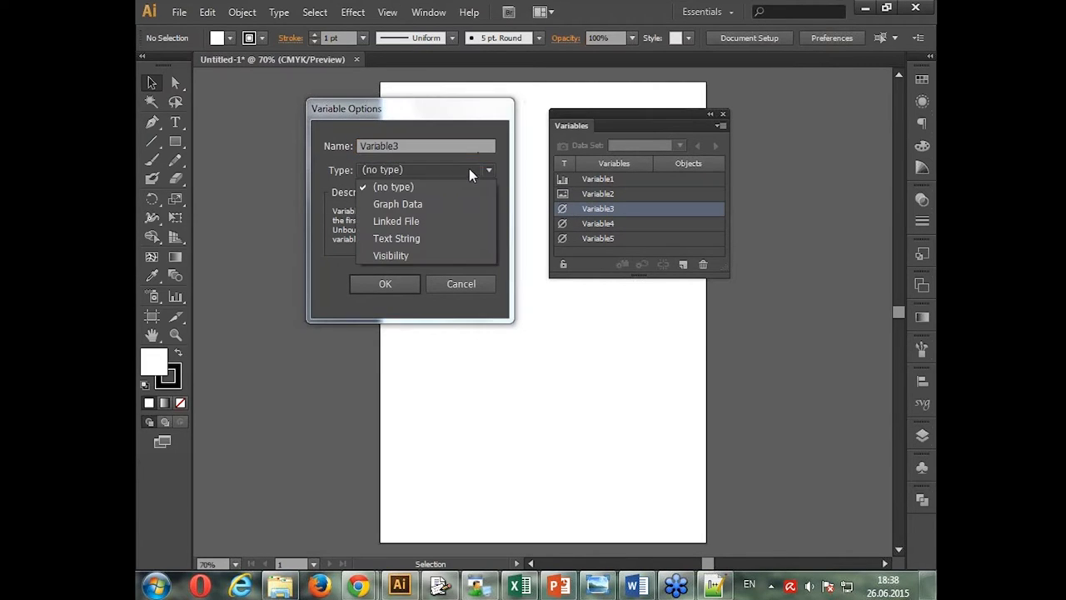
pyautogui.click(429, 239)
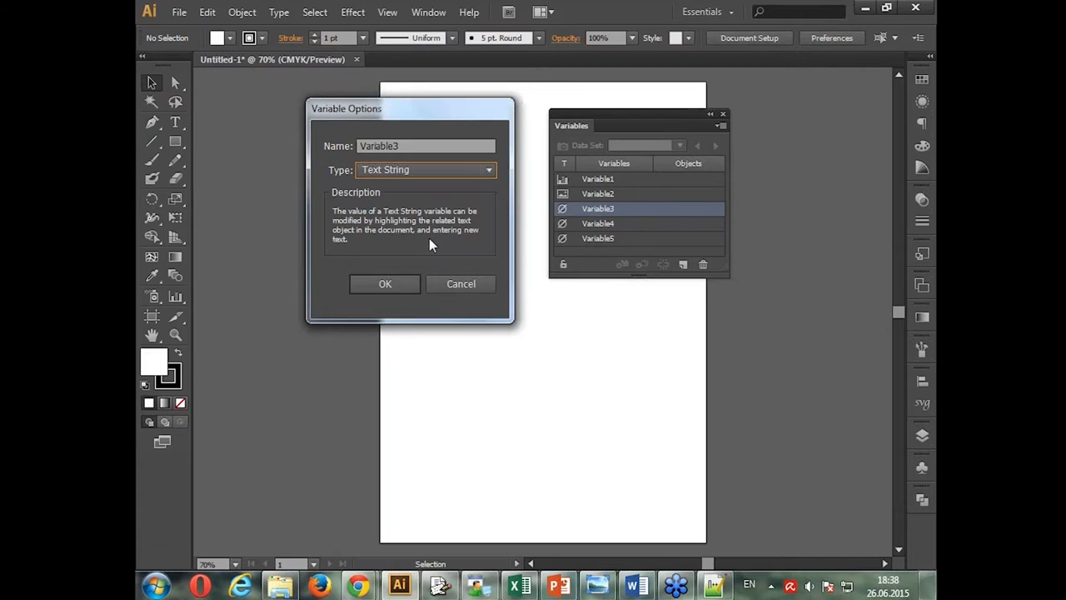
pyautogui.click(409, 281)
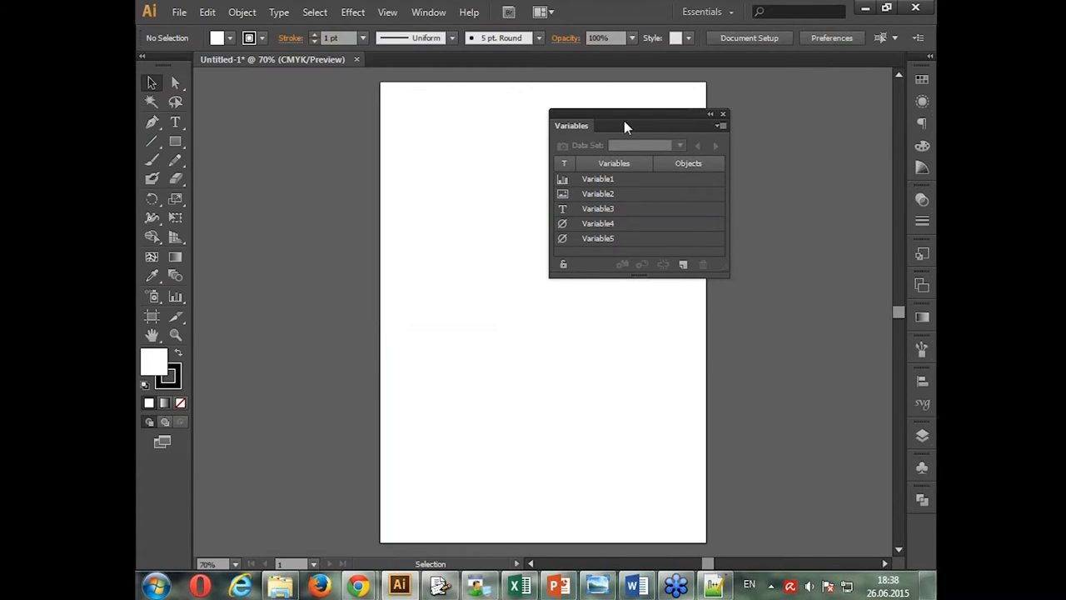
pyautogui.moveTo(626, 126); pyautogui.dragTo(631, 104)
pyautogui.click(565, 208)
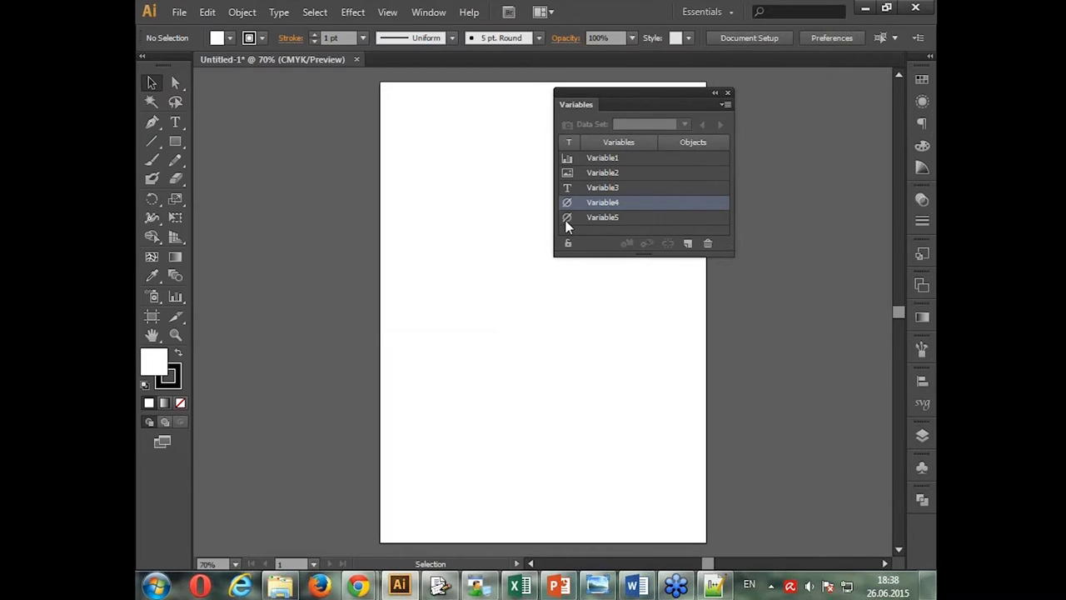
# - Set Variable4's type to Visibility and leave Variable5 untyped
pyautogui.doubleClick(569, 202)
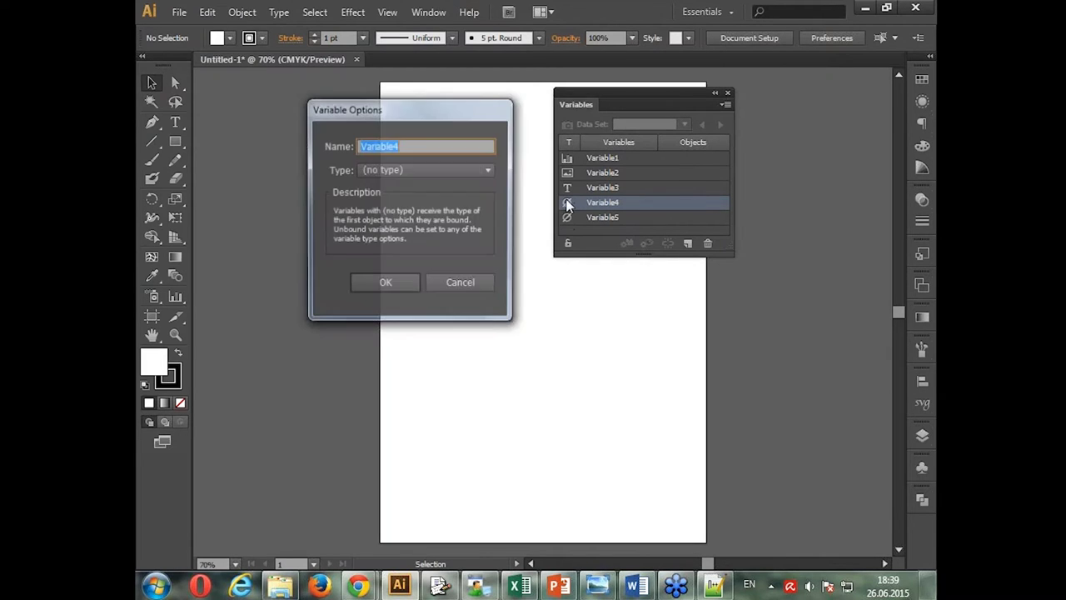
pyautogui.click(469, 174)
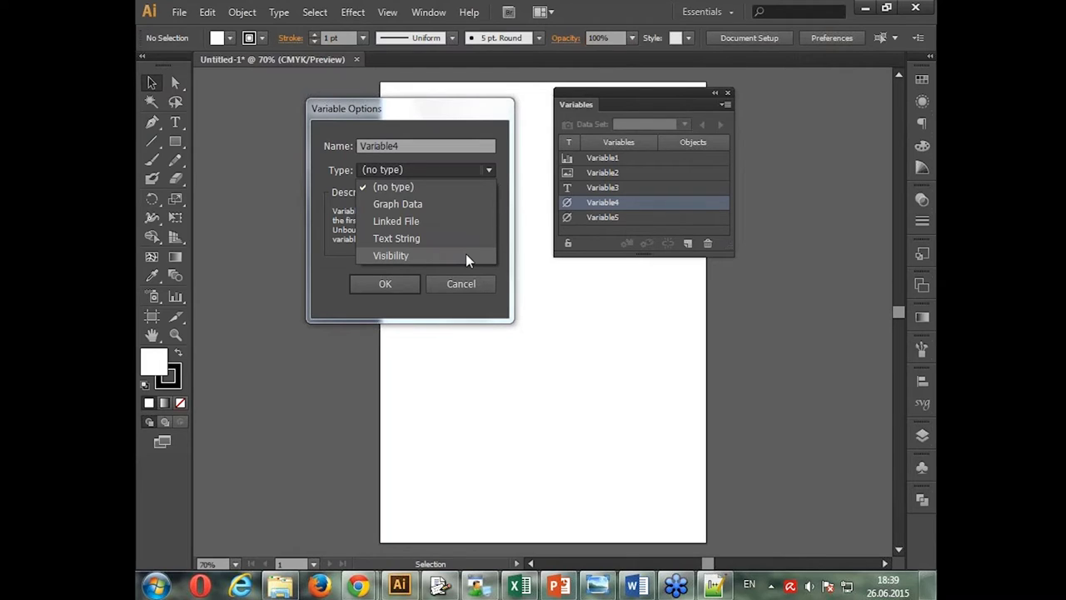
pyautogui.click(466, 256)
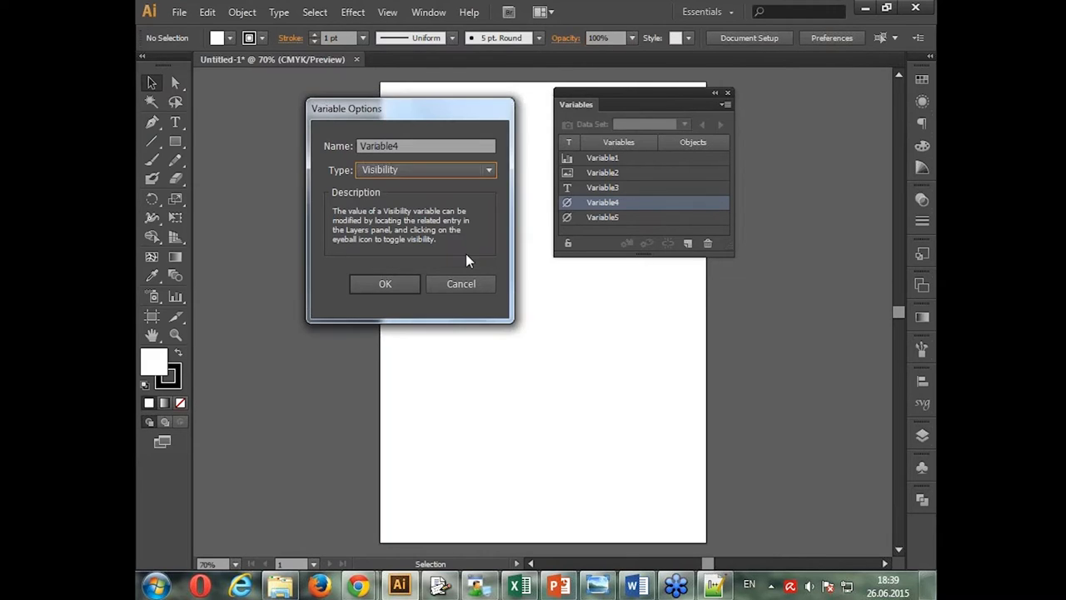
pyautogui.click(416, 282)
pyautogui.moveTo(639, 105); pyautogui.dragTo(608, 108)
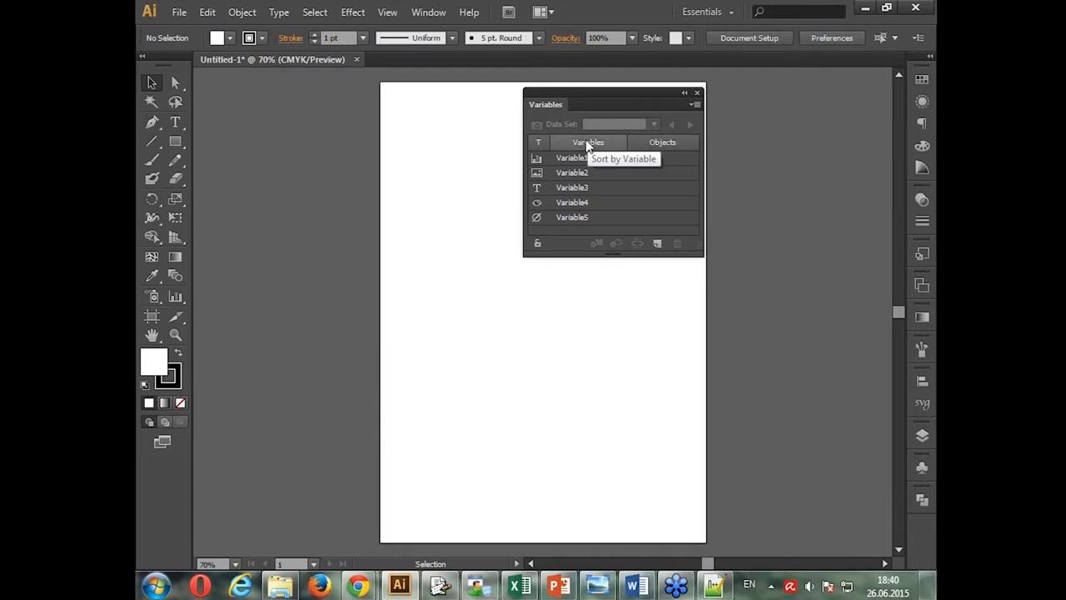
# - Rename Variable1 to Диаграмма and Variable2 to Изображение
pyautogui.doubleClick(598, 158)
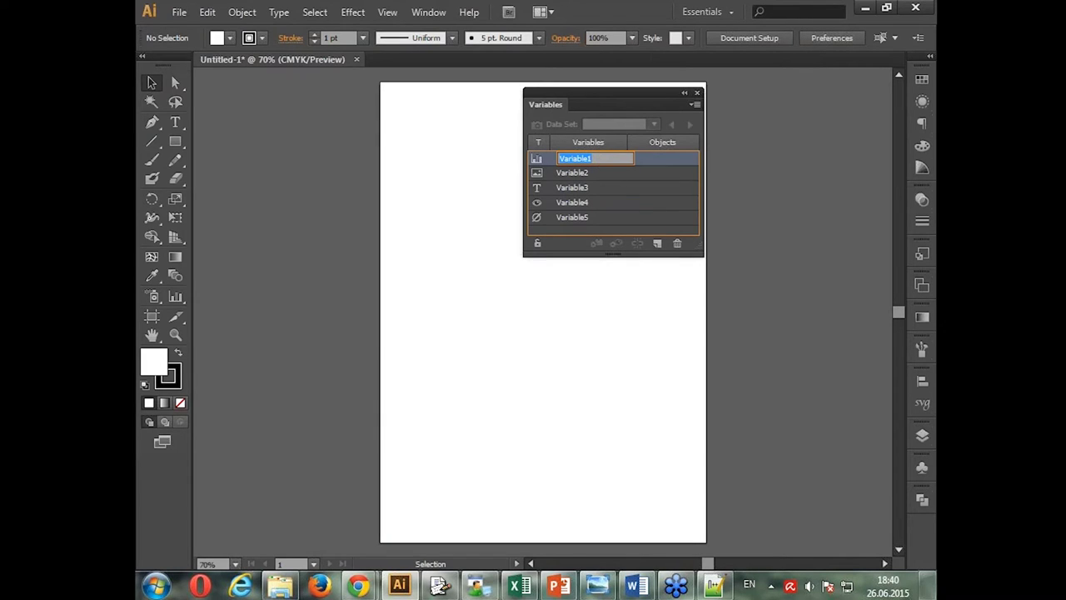
pyautogui.hotkey('alt', 'shift')
pyautogui.write('Диаграмма')
pyautogui.press('Return')
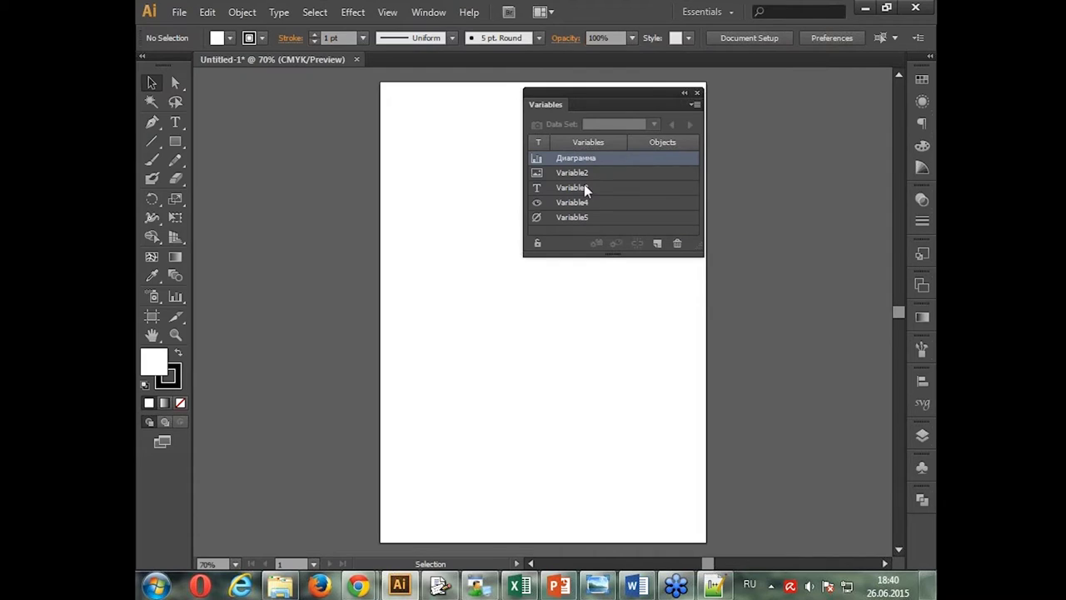
pyautogui.click(581, 173)
pyautogui.write('Изо')
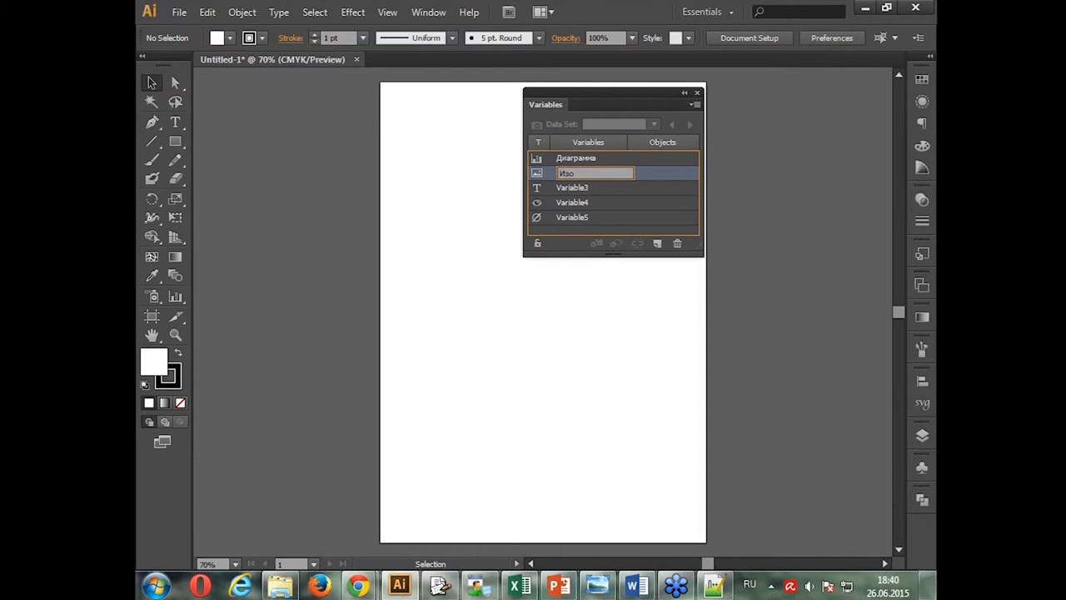
pyautogui.write('бражение')
pyautogui.press('Return')
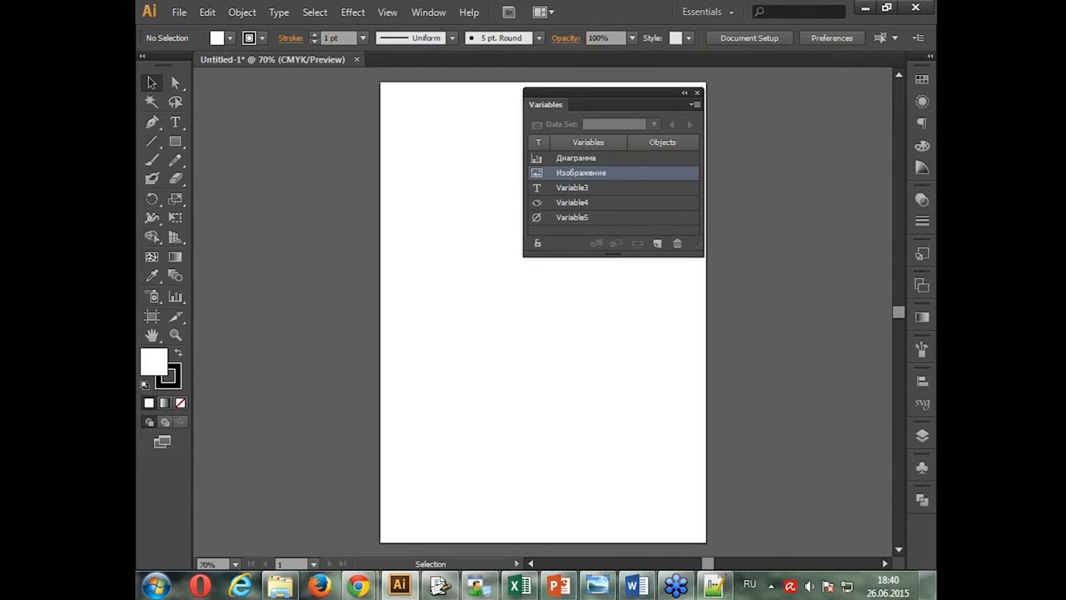
# - Rename Variable3 to Текст and enter Презентация as Variable4's name
pyautogui.doubleClick(583, 188)
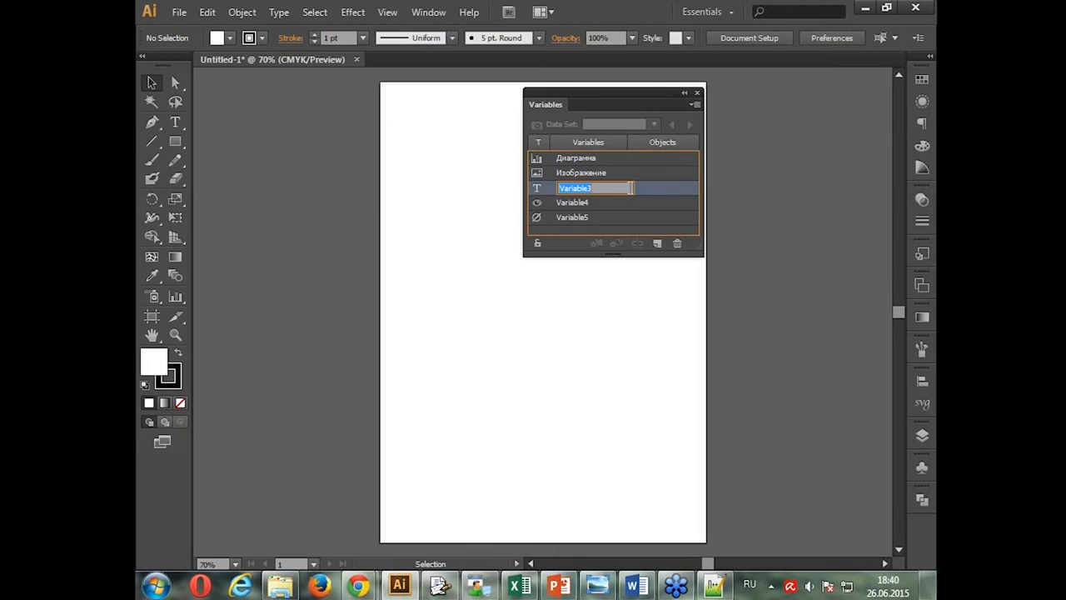
pyautogui.write('Текст')
pyautogui.press('Return')
pyautogui.click(573, 203)
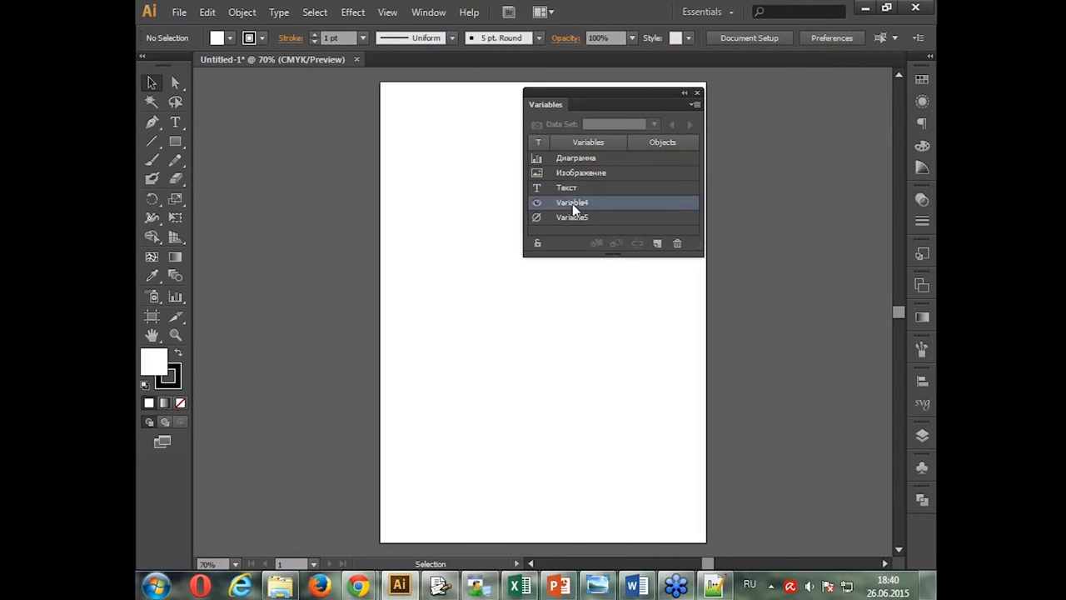
pyautogui.doubleClick(624, 203)
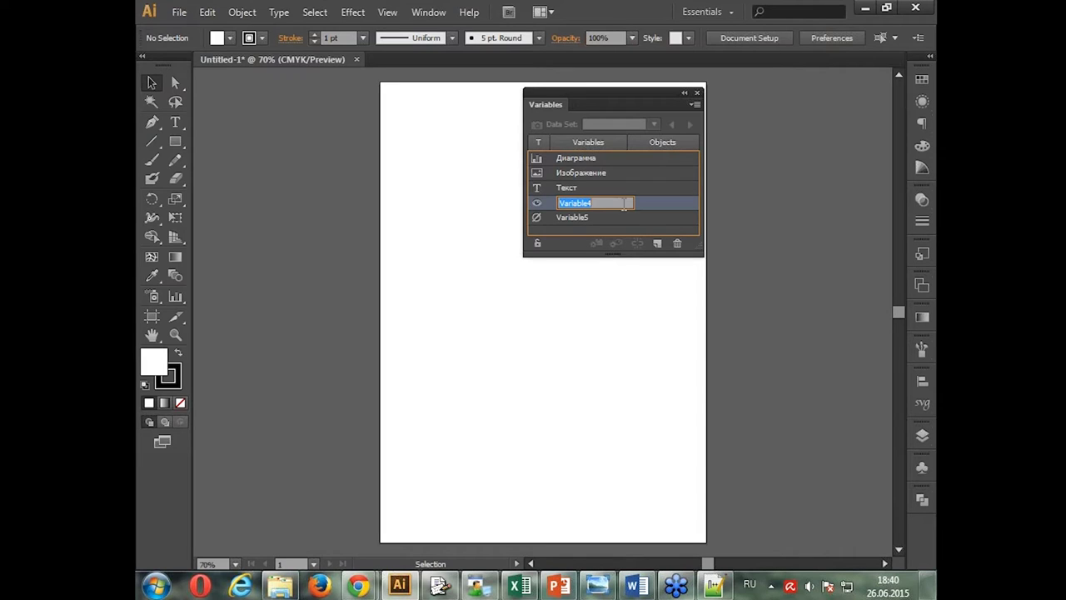
pyautogui.write('Презентация')
# - Confirm the Презентация name, shift the Variables panel right, and start a text line on the left
pyautogui.press('Return')
pyautogui.moveTo(631, 102); pyautogui.dragTo(650, 88)
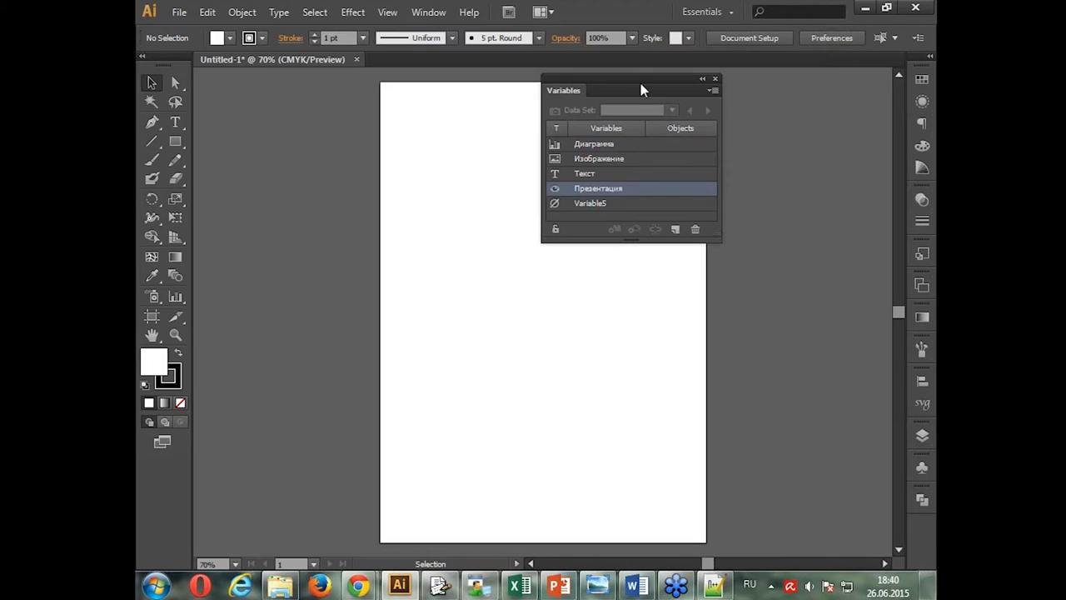
pyautogui.moveTo(642, 88); pyautogui.dragTo(688, 89)
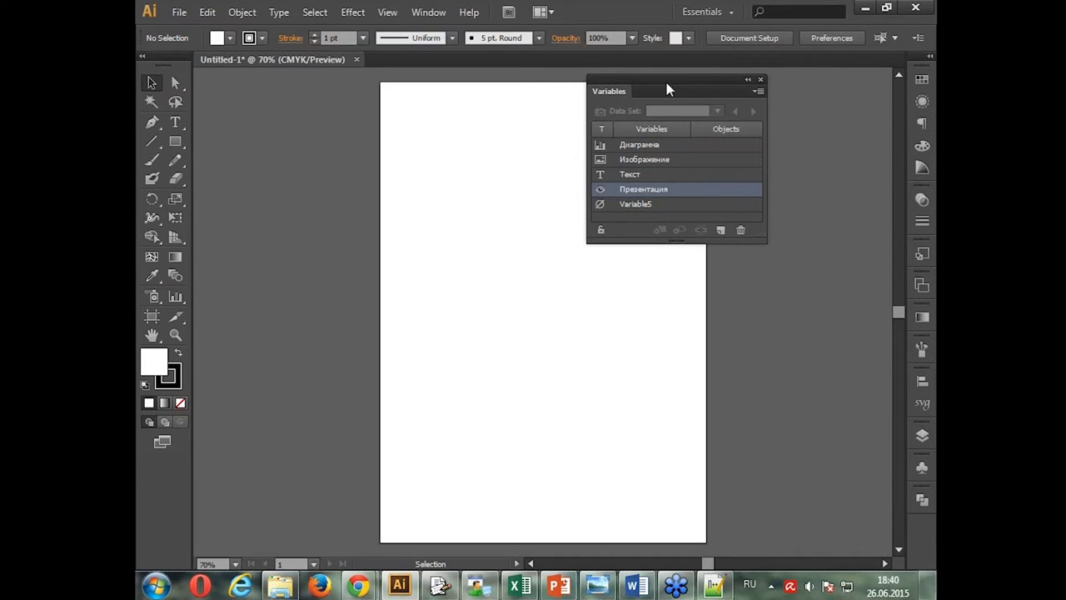
pyautogui.moveTo(666, 83); pyautogui.dragTo(677, 82)
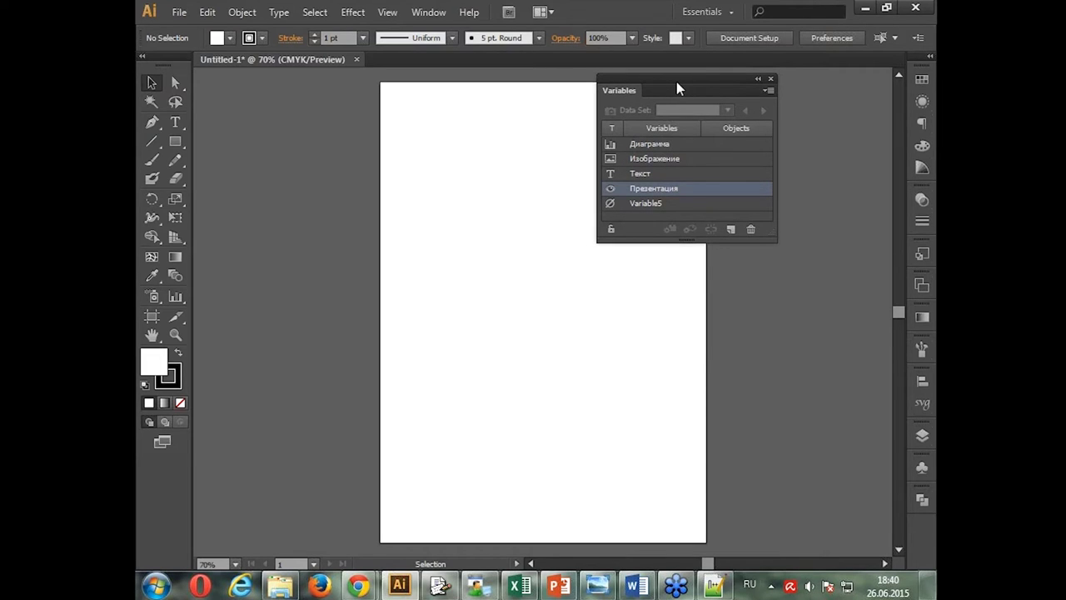
pyautogui.press('t')
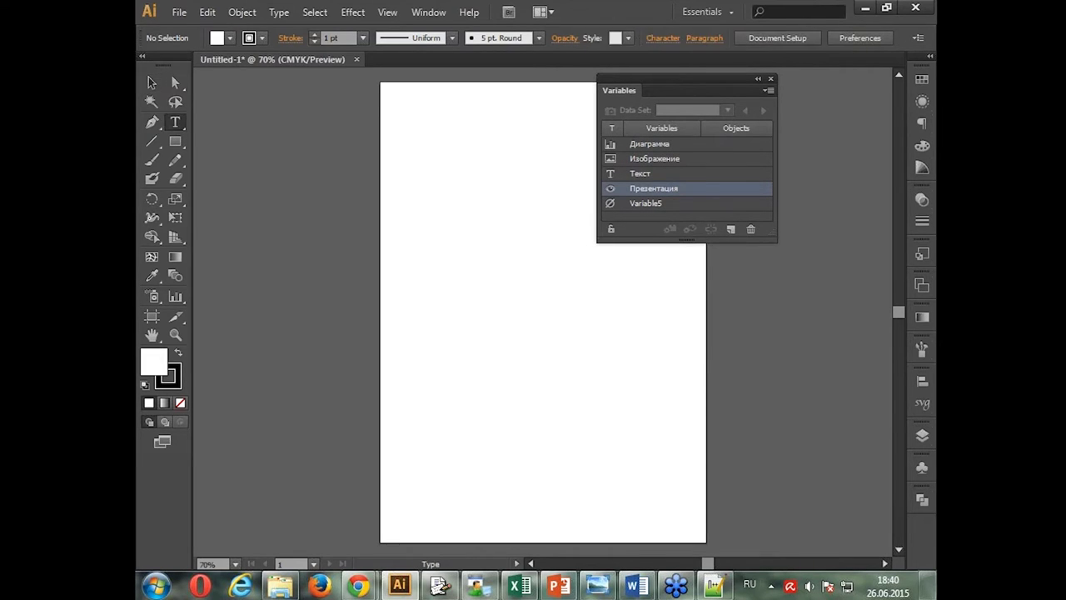
pyautogui.click(430, 248)
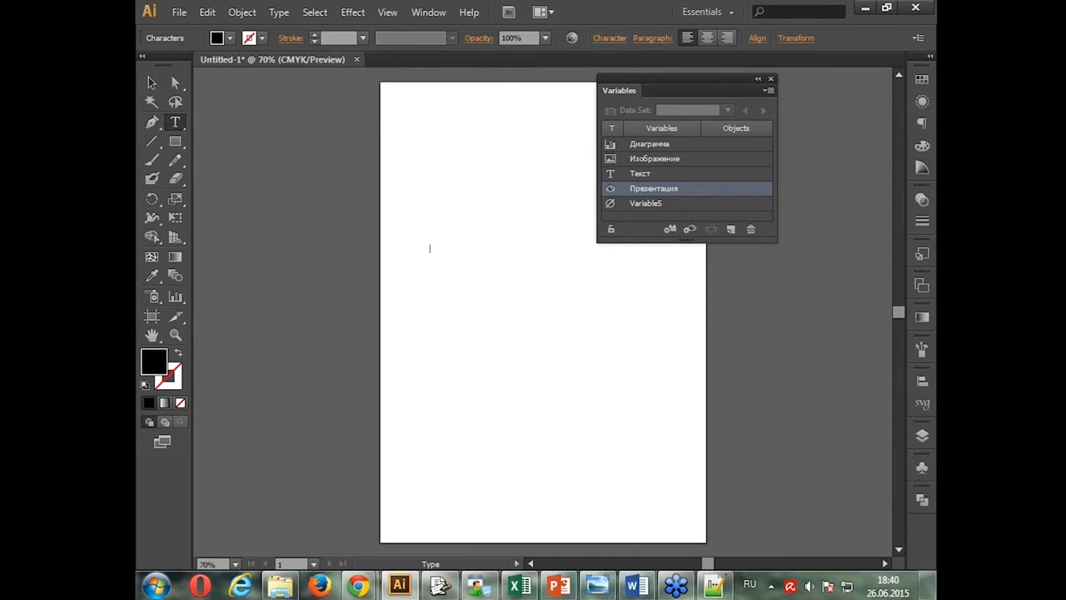
# - Type Фамилия, then Имя and Отчество as separate text lines stacked beneath it
pyautogui.click(609, 37)
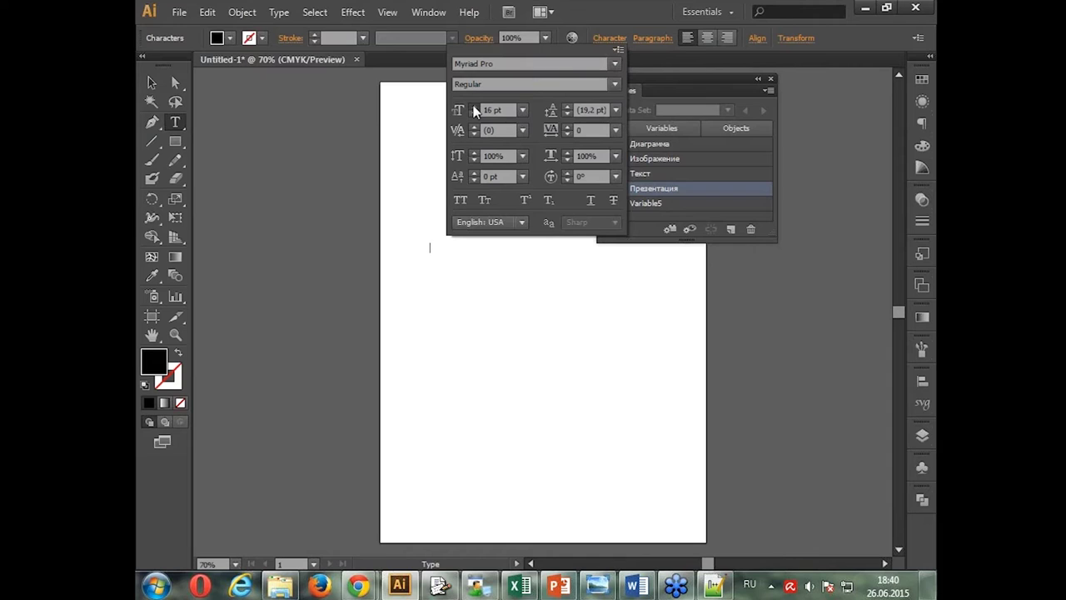
pyautogui.click(572, 37)
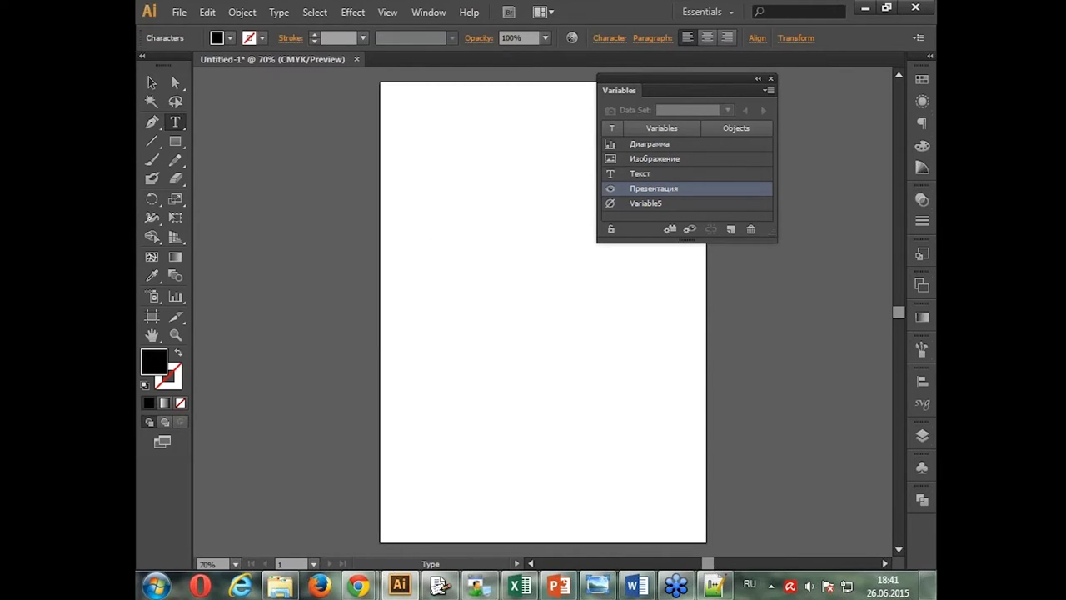
pyautogui.write('Фамилия')
pyautogui.press('Escape')
pyautogui.press('t')
pyautogui.click(429, 271)
pyautogui.write('Имя')
pyautogui.press('Escape')
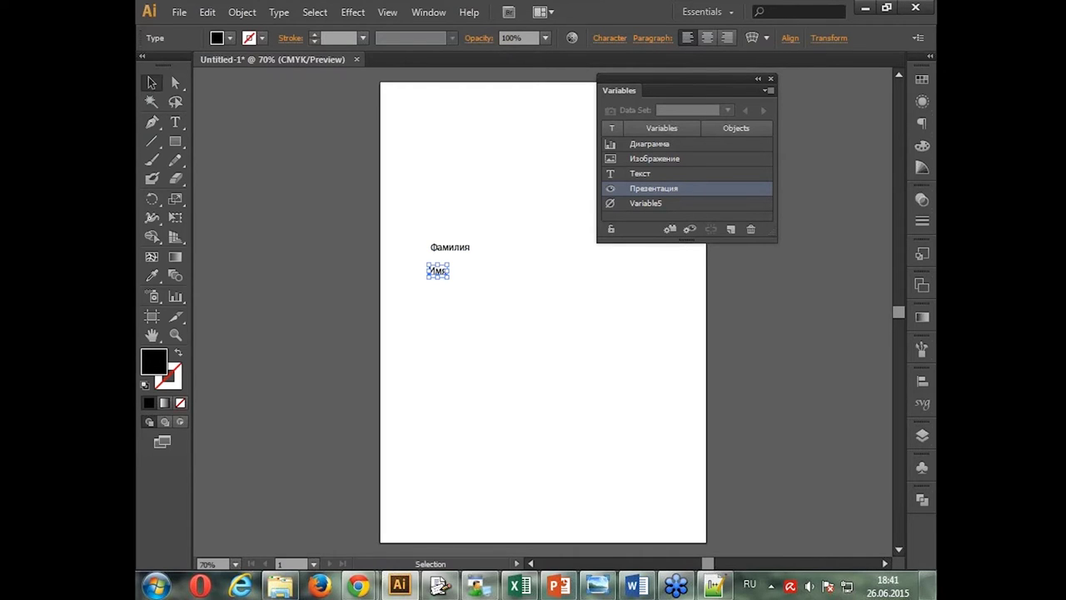
pyautogui.press('t')
pyautogui.click(427, 303)
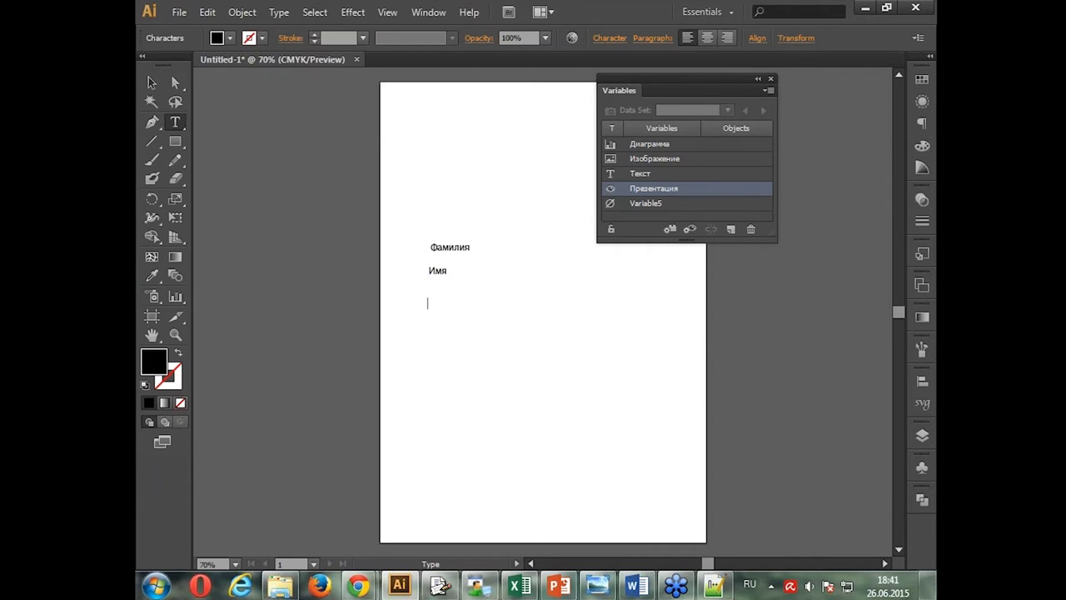
pyautogui.write('Отчество')
# - Align the Фамилия, Имя and Отчество labels, then drag all three down and right together
pyautogui.click(151, 83)
pyautogui.moveTo(450, 248); pyautogui.dragTo(480, 201)
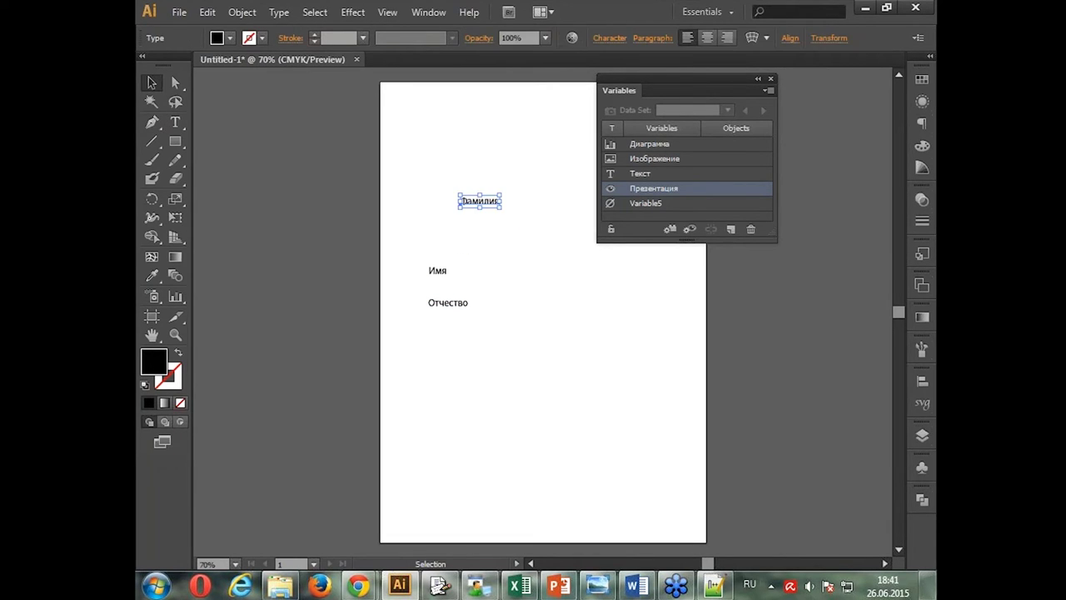
pyautogui.moveTo(438, 271); pyautogui.dragTo(429, 218)
pyautogui.moveTo(448, 302); pyautogui.dragTo(485, 265)
pyautogui.moveTo(480, 200); pyautogui.dragTo(467, 184)
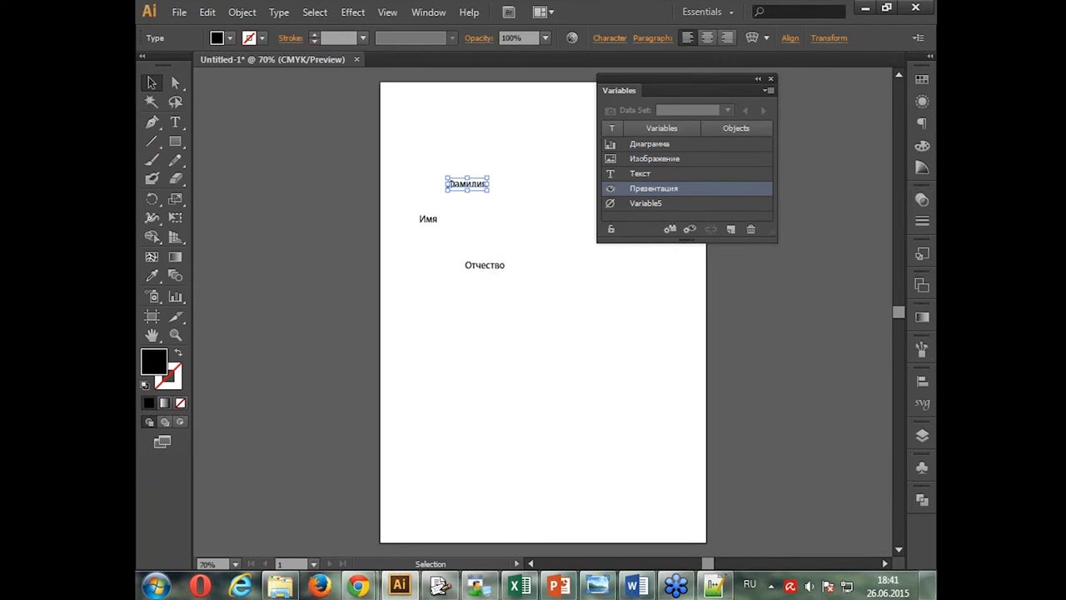
pyautogui.moveTo(428, 219)
pyautogui.mouseDown()
pyautogui.moveTo(473, 219)
pyautogui.moveTo(480, 190)
pyautogui.mouseUp()
pyautogui.moveTo(447, 164)
pyautogui.mouseDown()
pyautogui.moveTo(505, 290)
pyautogui.moveTo(621, 372)
pyautogui.mouseUp()
pyautogui.hotkey('ctrl', 'shift', 'a')
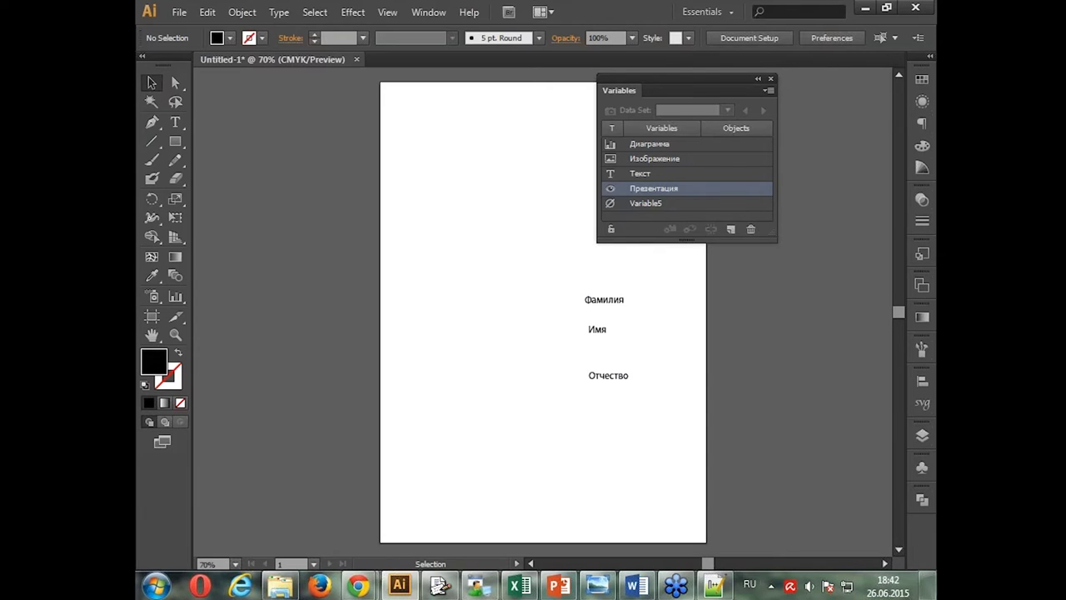
# - Place 1.jpg as a linked image, shrink it and move it to the page's top left
pyautogui.click(179, 12)
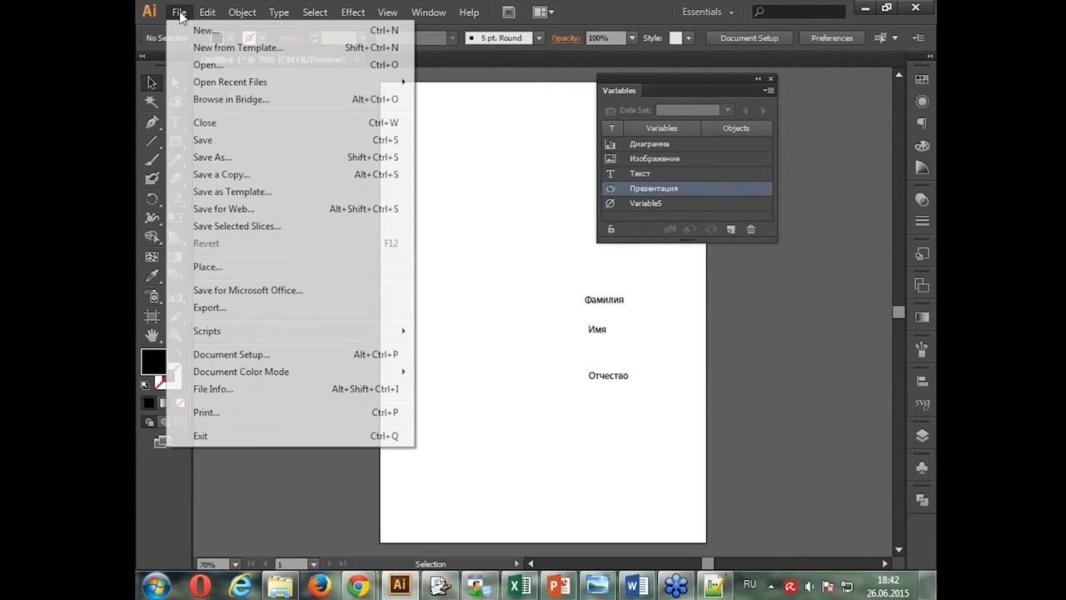
pyautogui.click(252, 274)
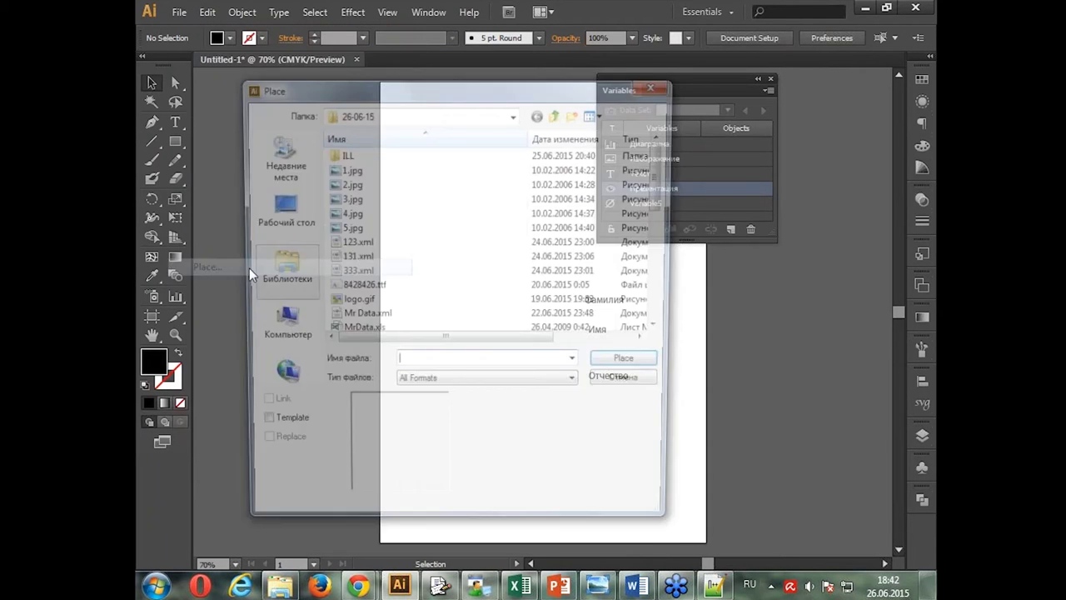
pyautogui.click(350, 183)
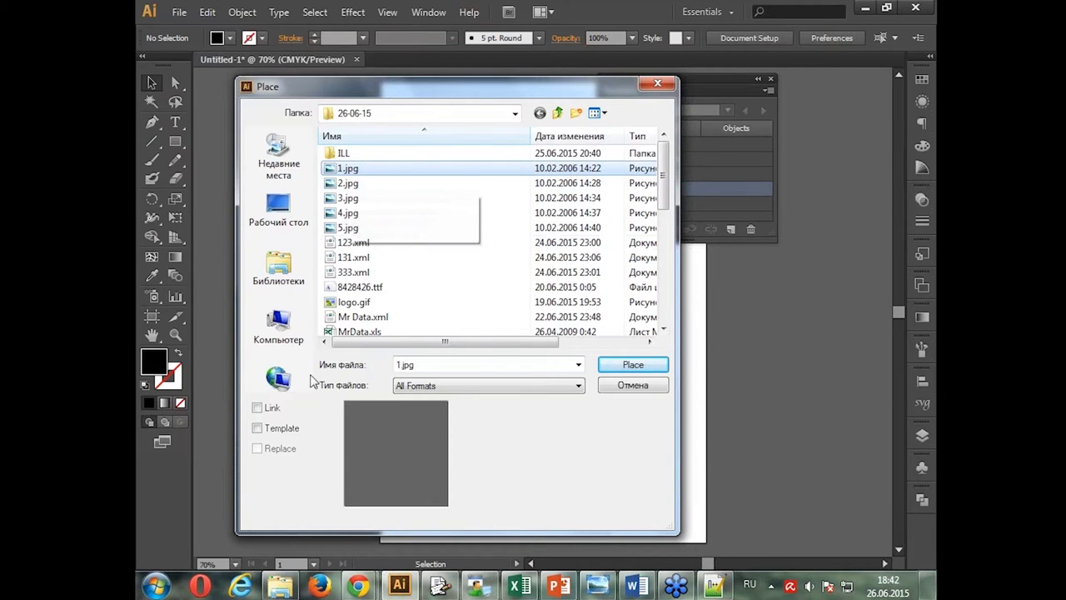
pyautogui.click(274, 408)
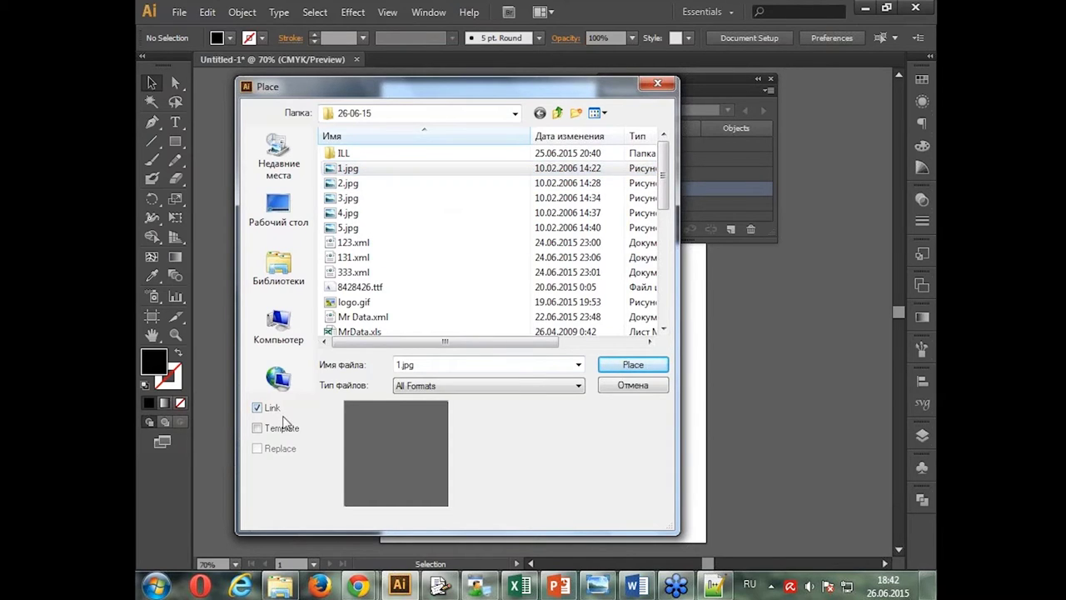
pyautogui.click(633, 364)
pyautogui.moveTo(325, 215); pyautogui.dragTo(589, 333)
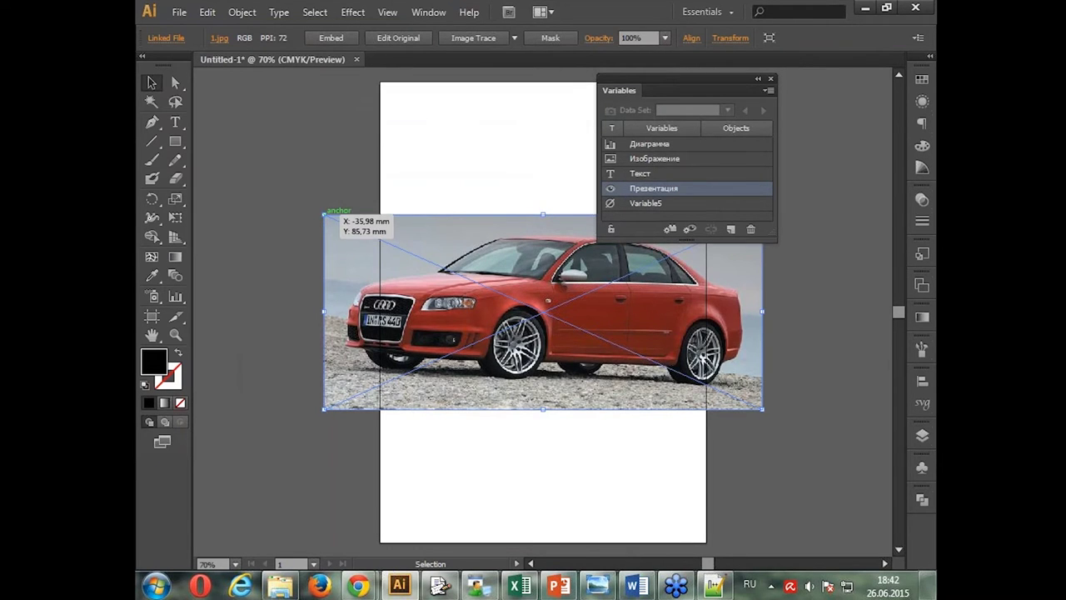
pyautogui.moveTo(675, 371); pyautogui.dragTo(481, 203)
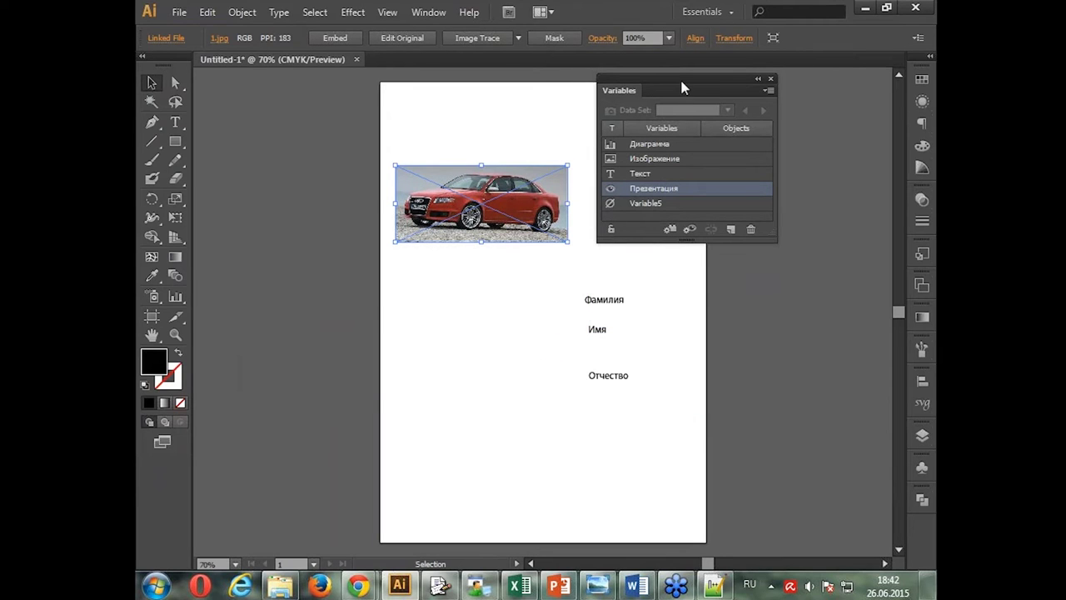
# - Move the car image down and slightly right, level with the Фамилия label
pyautogui.moveTo(681, 89); pyautogui.dragTo(685, 77)
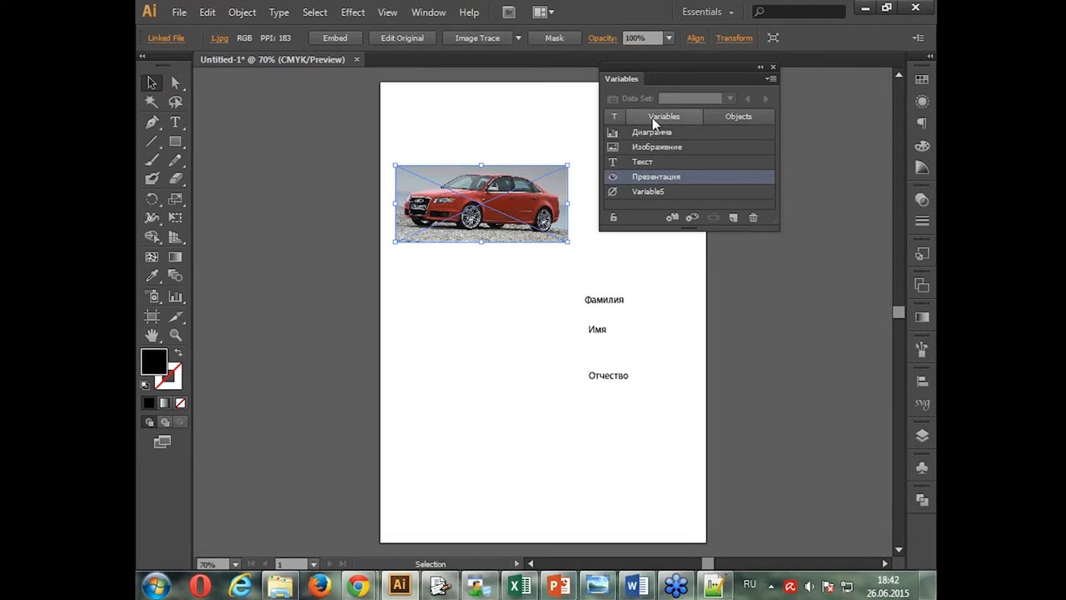
pyautogui.moveTo(657, 79); pyautogui.dragTo(663, 73)
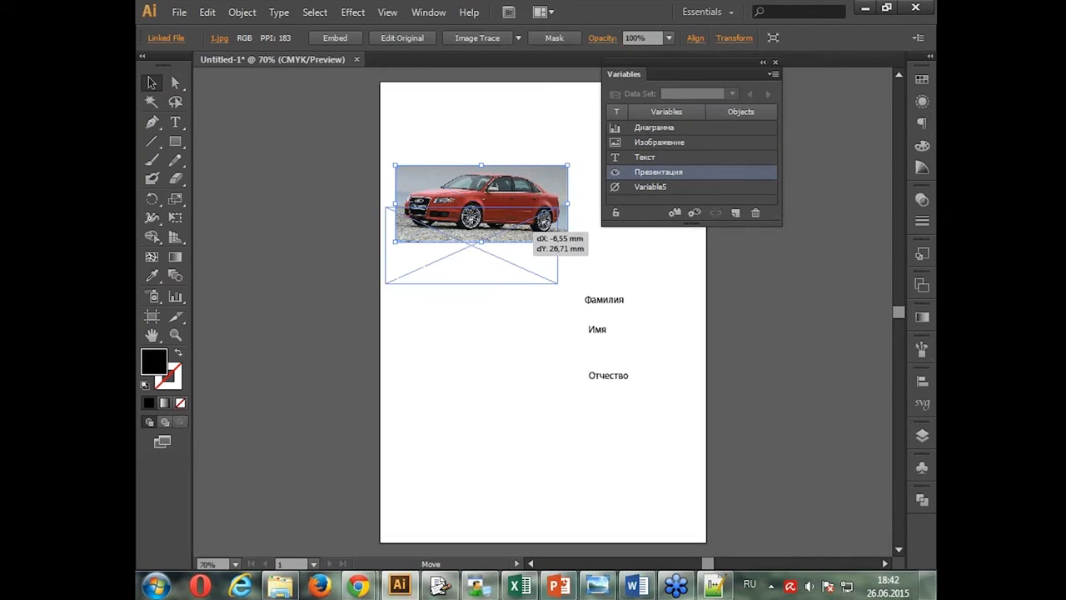
pyautogui.moveTo(532, 183)
pyautogui.mouseDown()
pyautogui.moveTo(523, 284)
pyautogui.moveTo(533, 283)
pyautogui.mouseUp()
pyautogui.moveTo(475, 304); pyautogui.dragTo(481, 304)
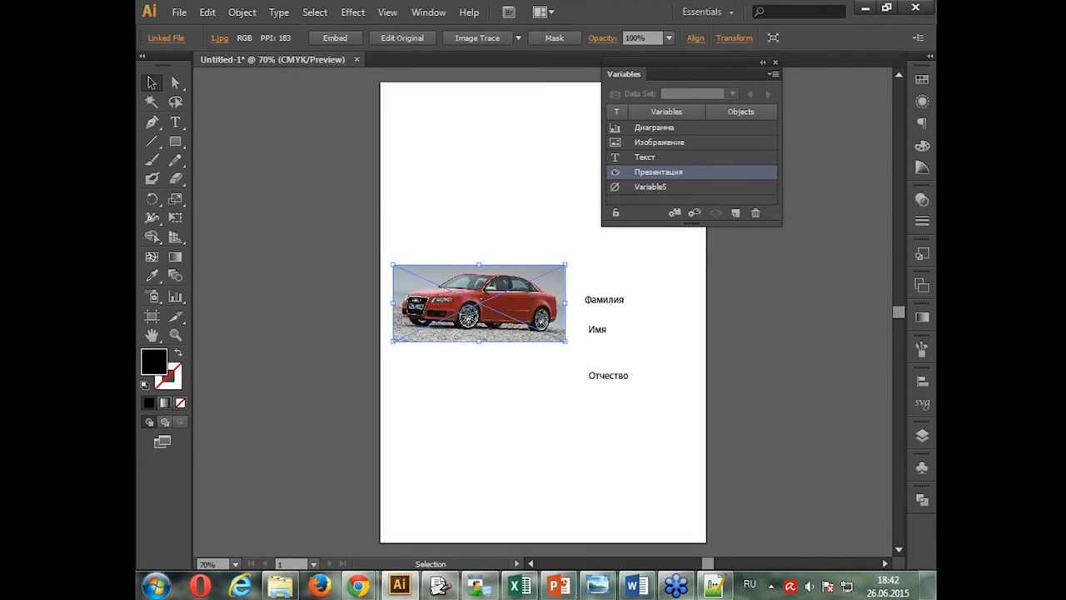
# - Move the Фамилия, Имя and Отчество labels up closer together, then deselect everything
pyautogui.click(604, 299)
pyautogui.moveTo(604, 299); pyautogui.dragTo(604, 284)
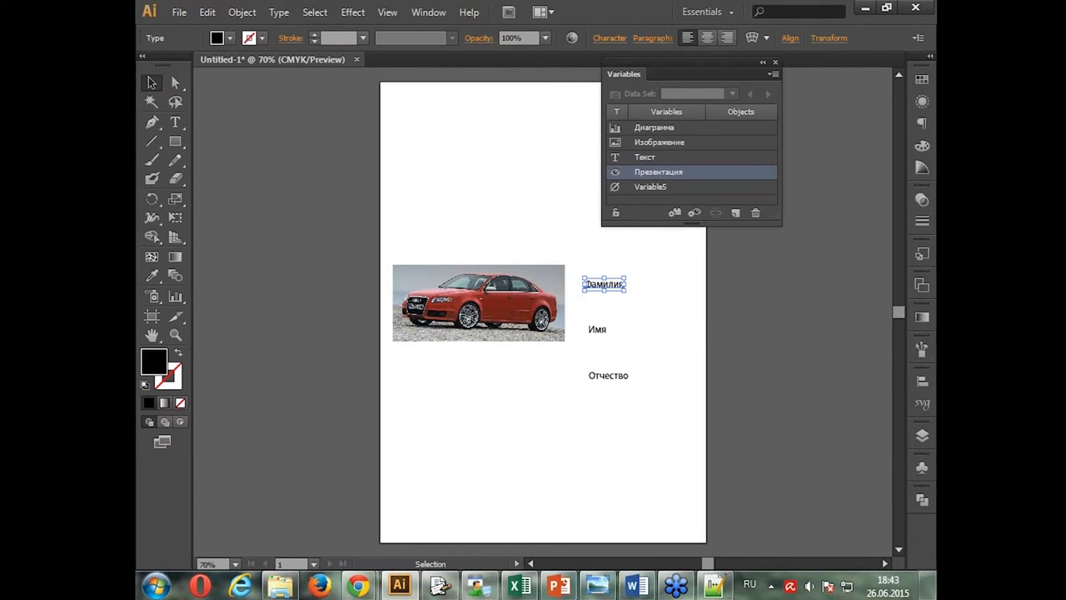
pyautogui.moveTo(597, 330); pyautogui.dragTo(592, 310)
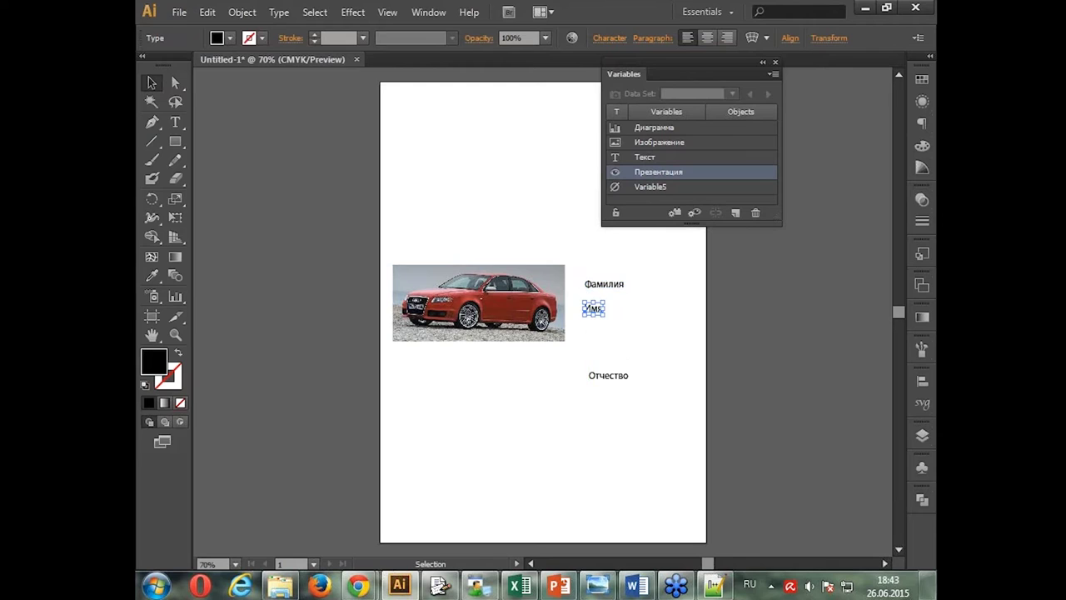
pyautogui.moveTo(608, 376); pyautogui.dragTo(603, 337)
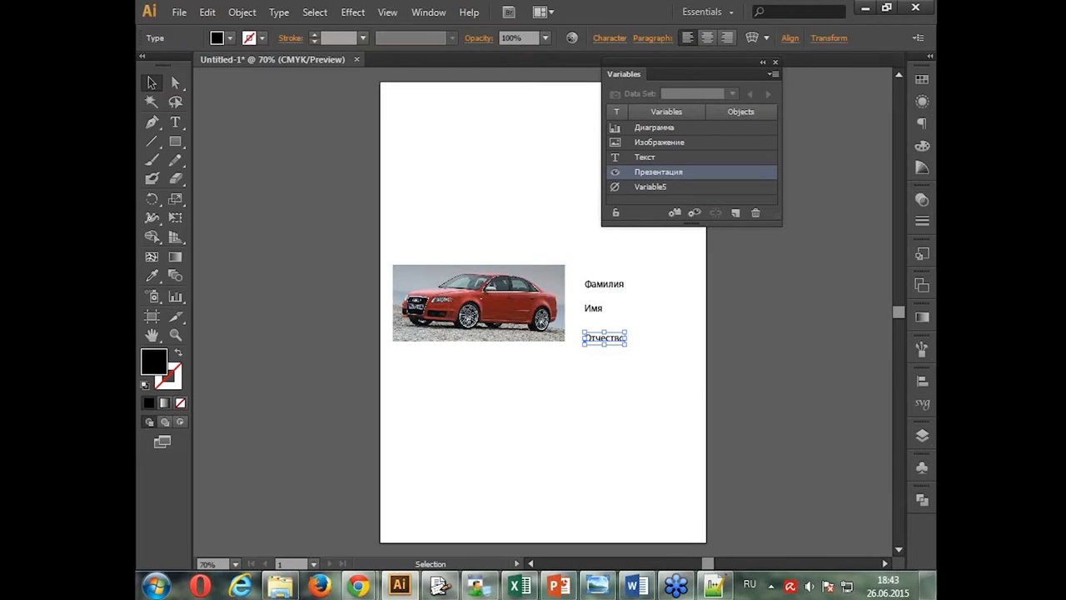
pyautogui.moveTo(692, 72); pyautogui.dragTo(698, 71)
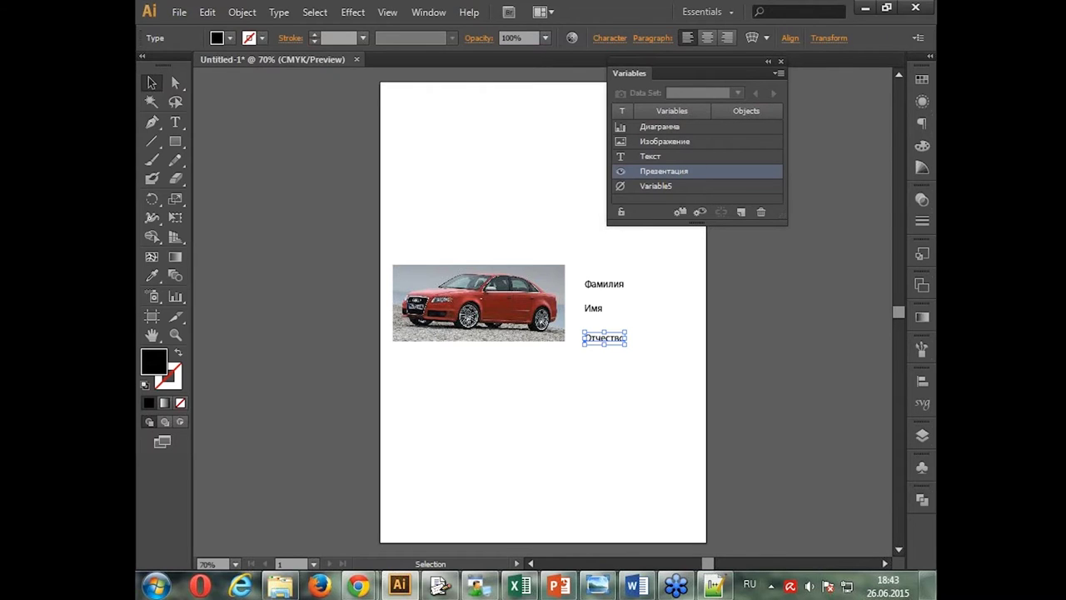
pyautogui.hotkey('ctrl', 'shift', 'a')
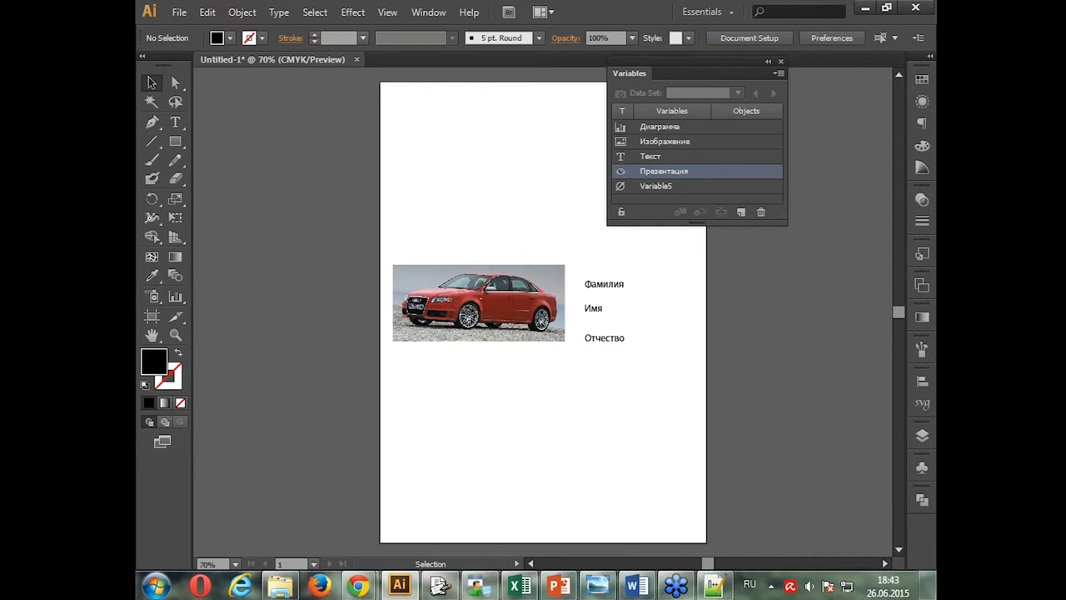
# - Start a new document sized 90 mm wide by 50 mm high
pyautogui.click(178, 12)
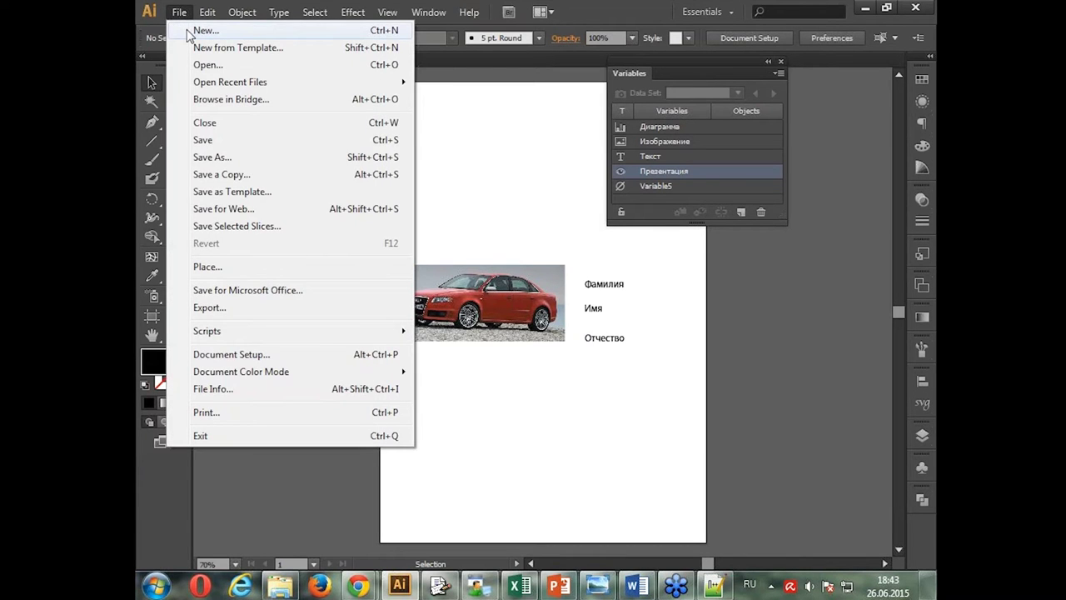
pyautogui.click(188, 34)
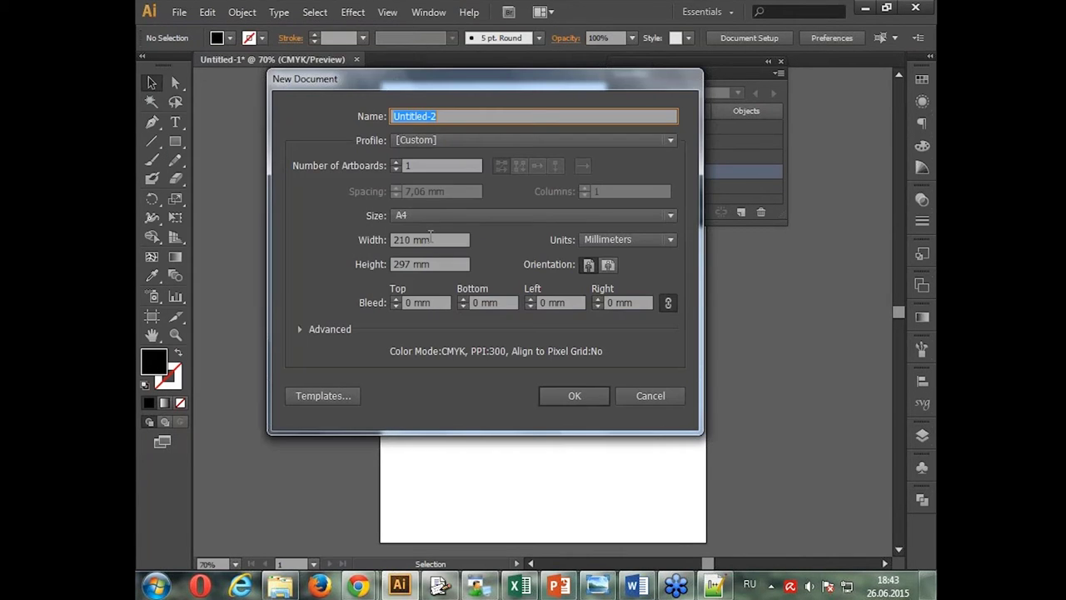
pyautogui.click(430, 239)
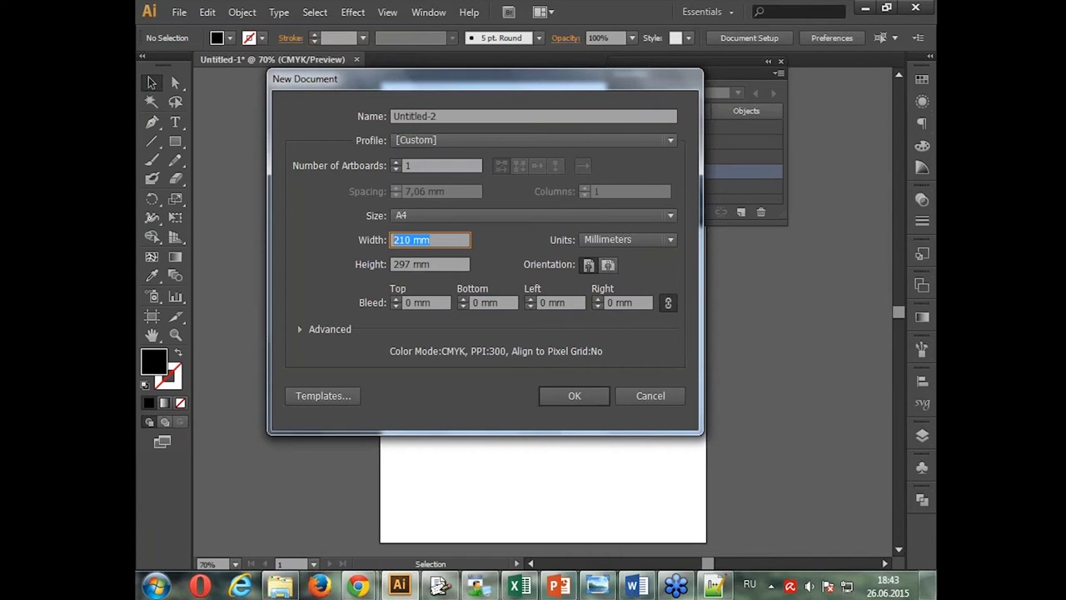
pyautogui.click(445, 216)
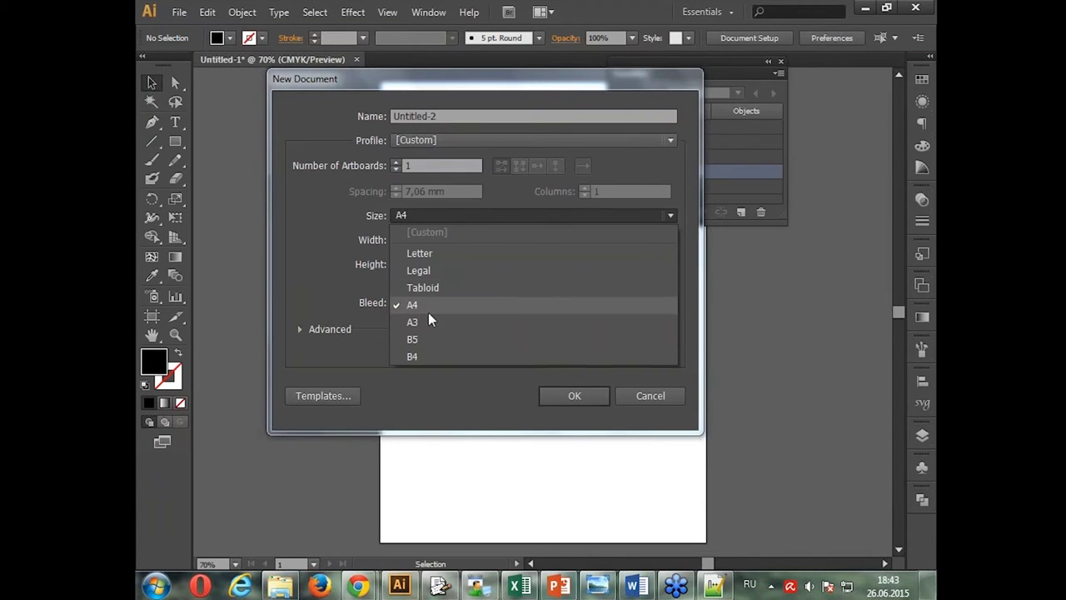
pyautogui.click(429, 222)
pyautogui.click(438, 239)
pyautogui.write('90')
pyautogui.press('Tab')
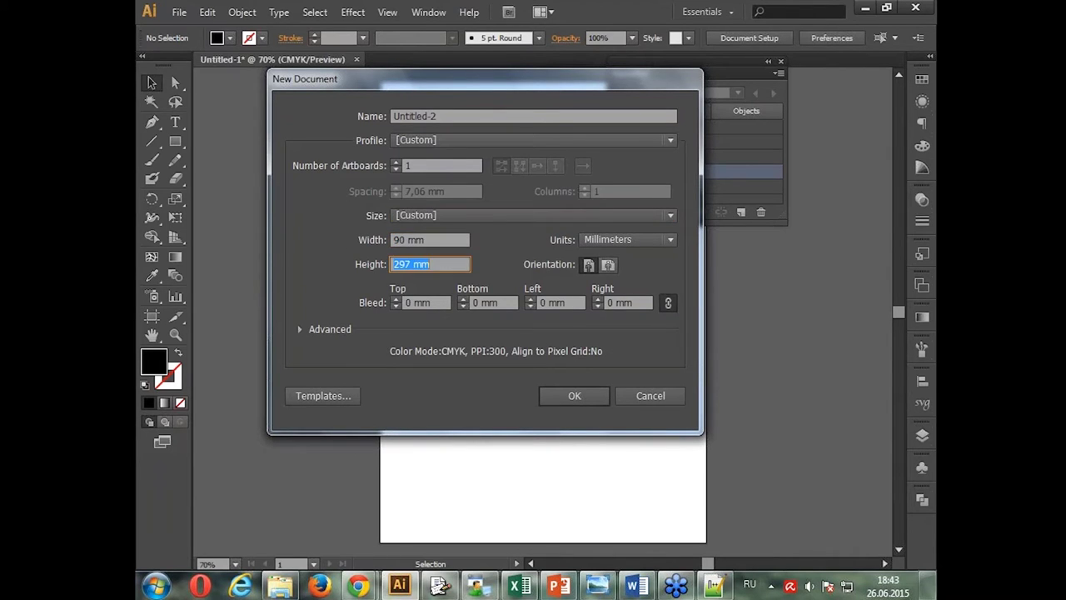
pyautogui.write('50')
pyautogui.press('Tab')
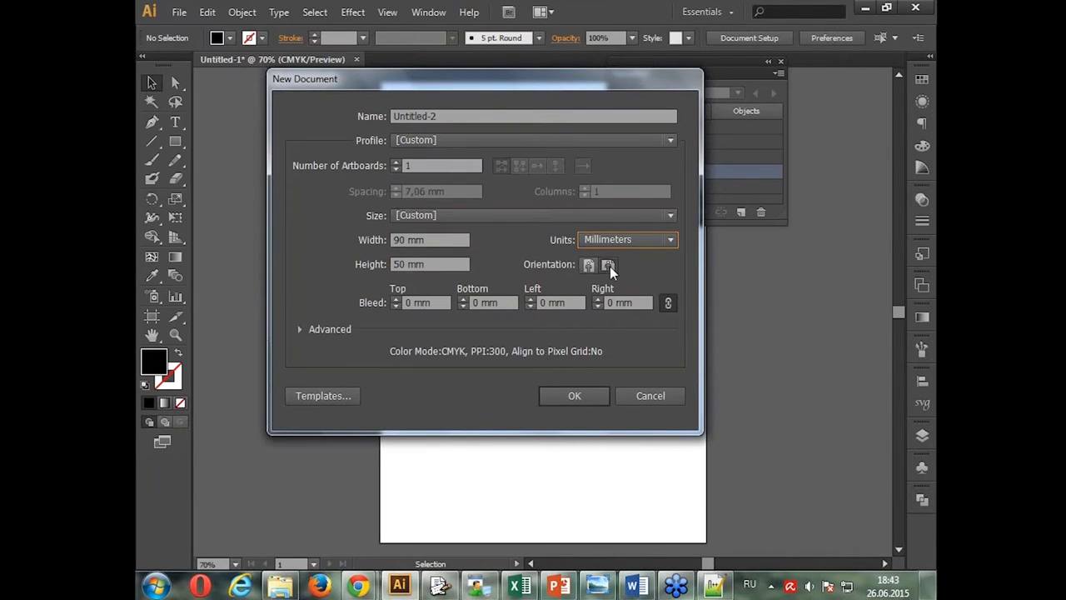
# - Add 3 mm bleed on all sides, create the document and zoom out
pyautogui.click(444, 304)
pyautogui.write('3')
pyautogui.press('Tab')
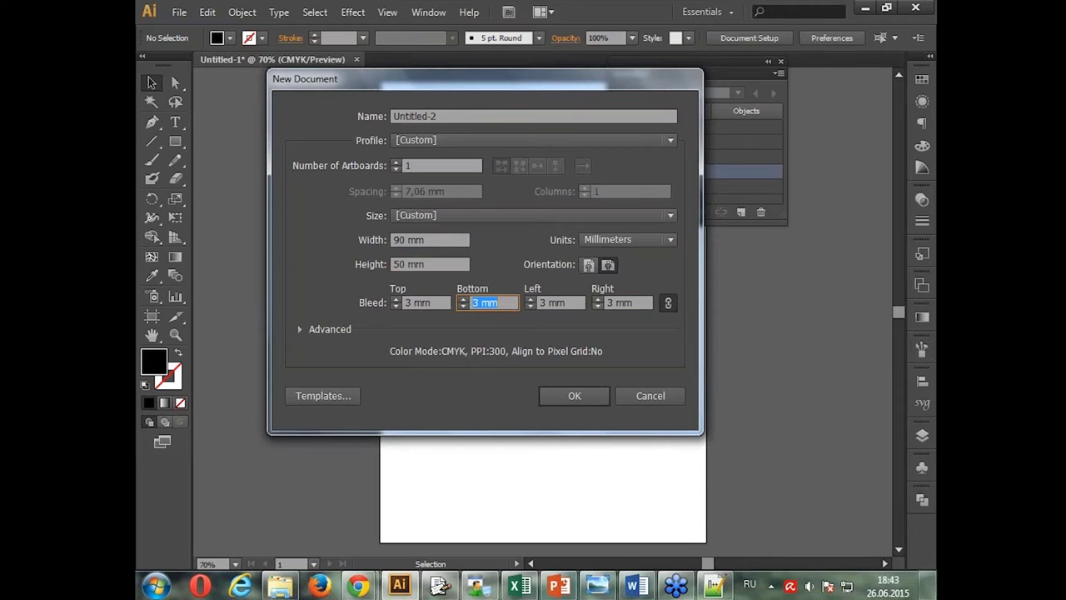
pyautogui.click(569, 391)
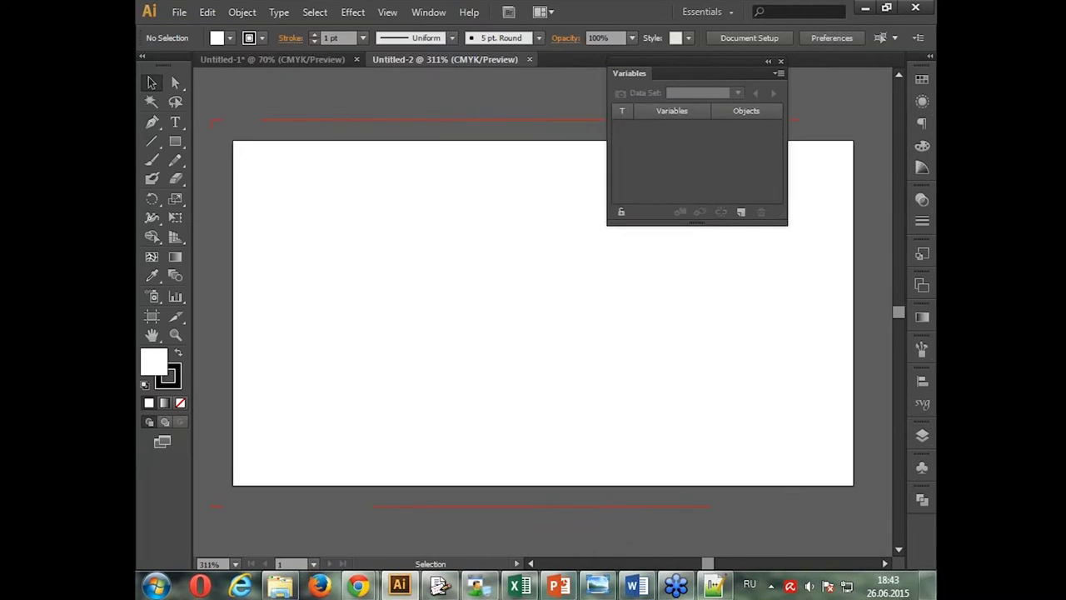
pyautogui.hotkey('ctrl', '-')
pyautogui.hotkey('ctrl', '-')
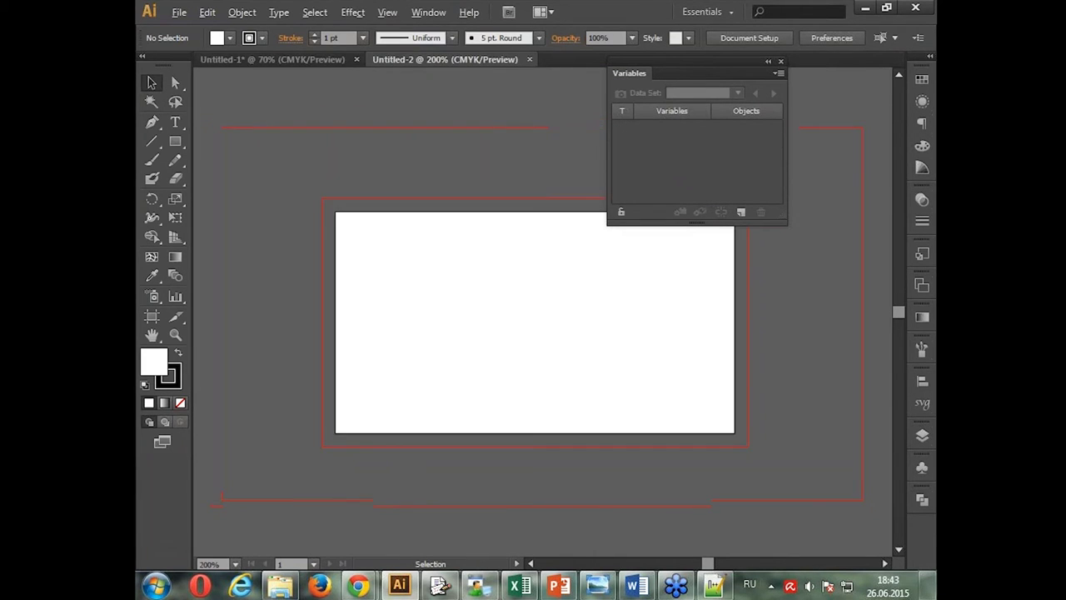
pyautogui.press('space')
pyautogui.press('space')
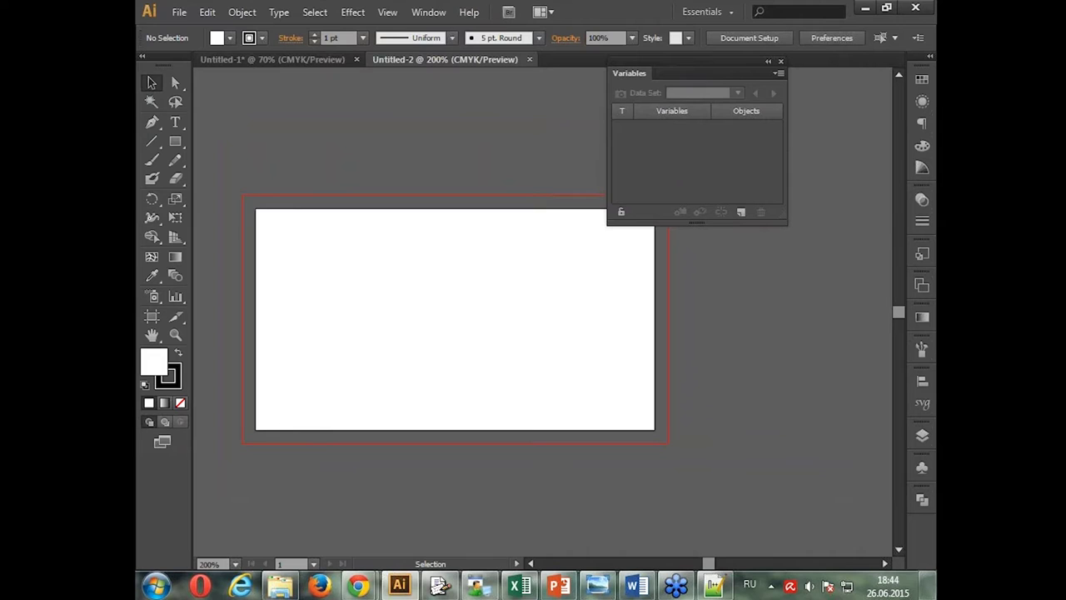
# - Open Приглашение.ai from the file list and pan the invitation fully into view
pyautogui.click(179, 12)
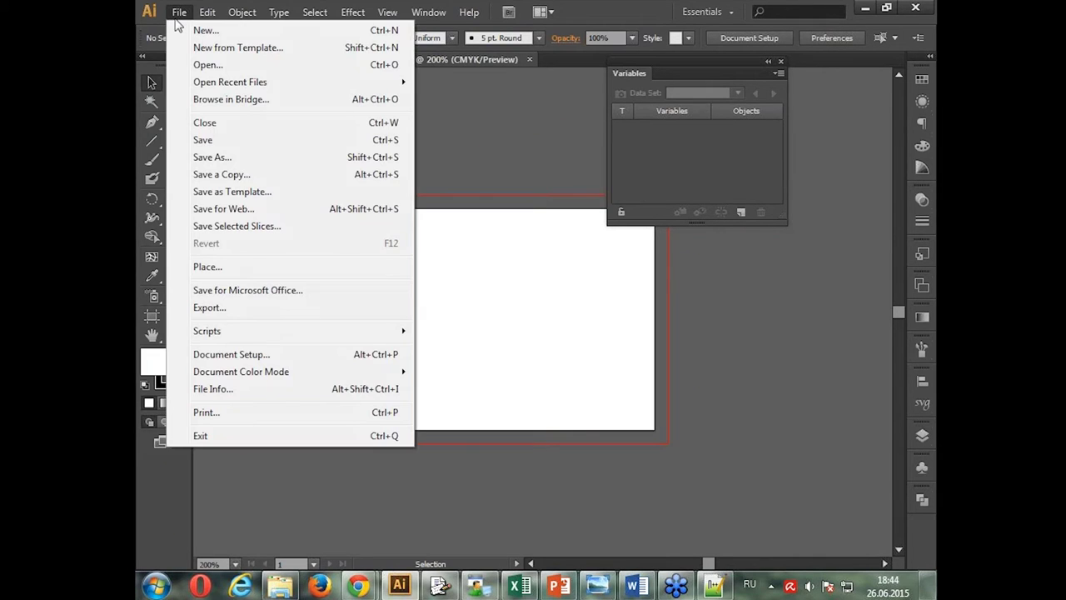
pyautogui.click(204, 65)
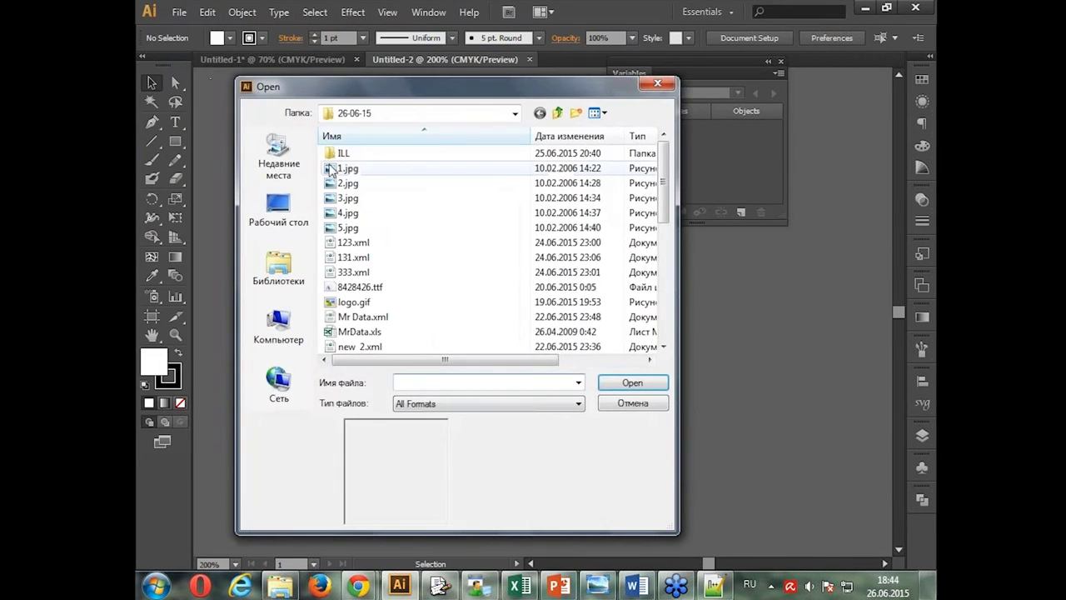
pyautogui.click(482, 214)
pyautogui.scroll(-2, 481, 225)
pyautogui.scroll(-1, 482, 225)
pyautogui.scroll(-1, 482, 224)
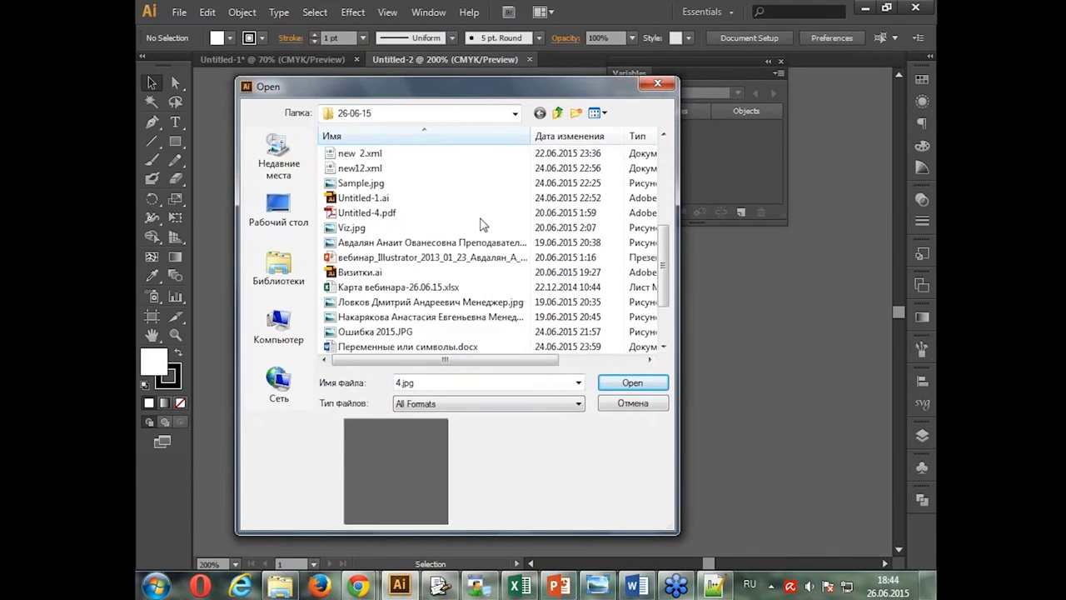
pyautogui.scroll(-2, 481, 225)
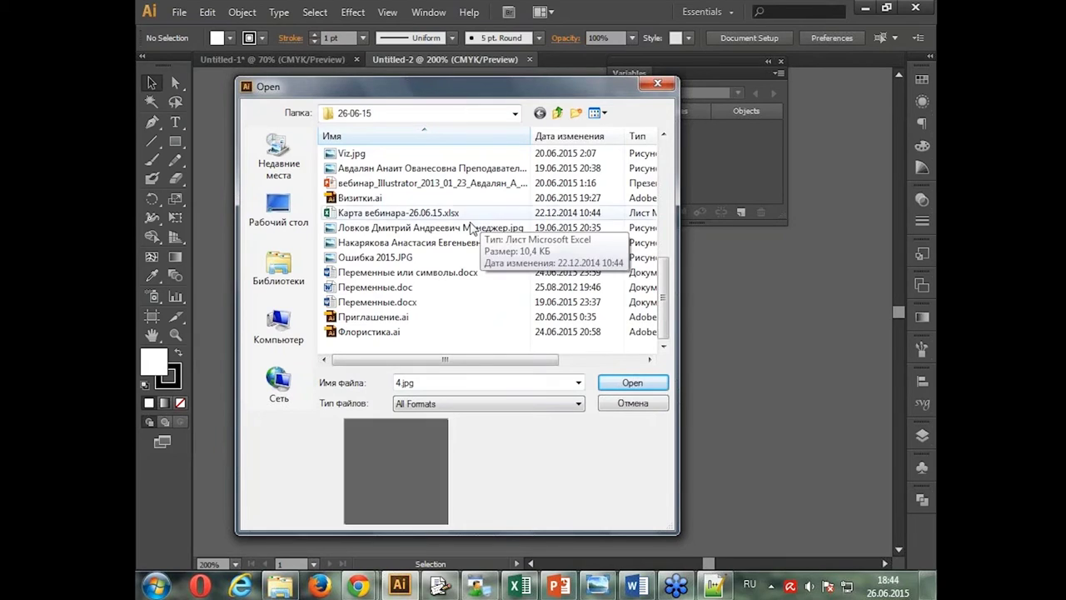
pyautogui.click(386, 320)
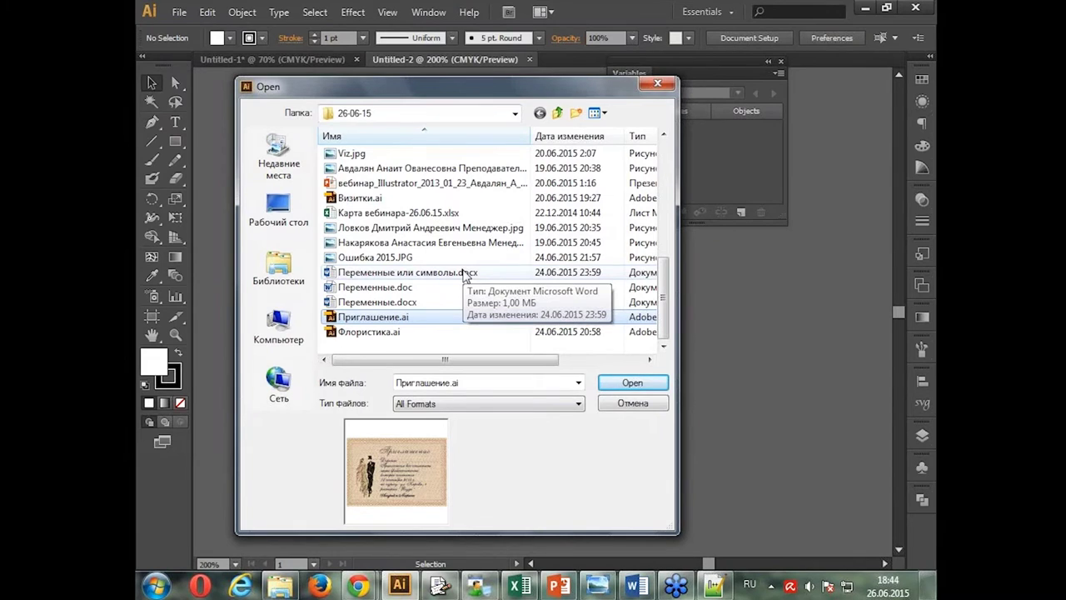
pyautogui.click(630, 387)
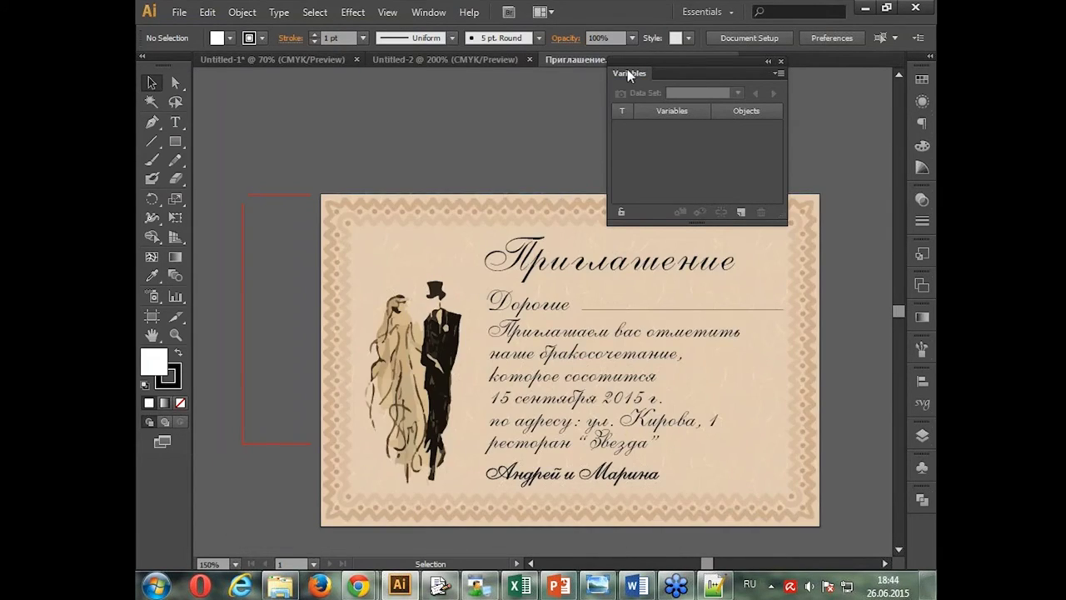
pyautogui.moveTo(633, 73); pyautogui.dragTo(729, 77)
pyautogui.moveTo(554, 358); pyautogui.dragTo(442, 324)
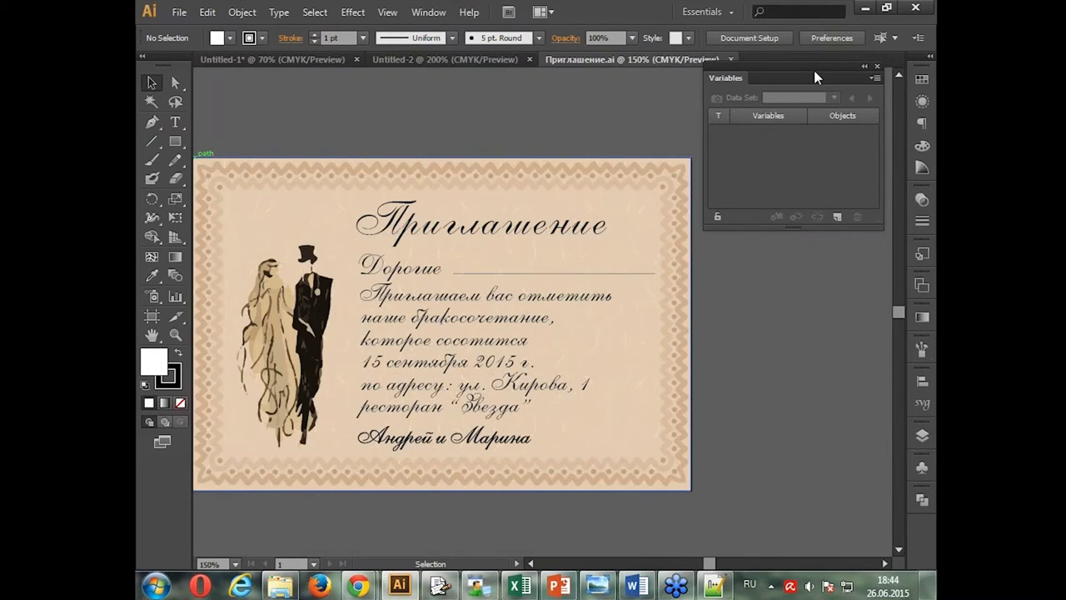
pyautogui.hotkey('alt', 'shift')
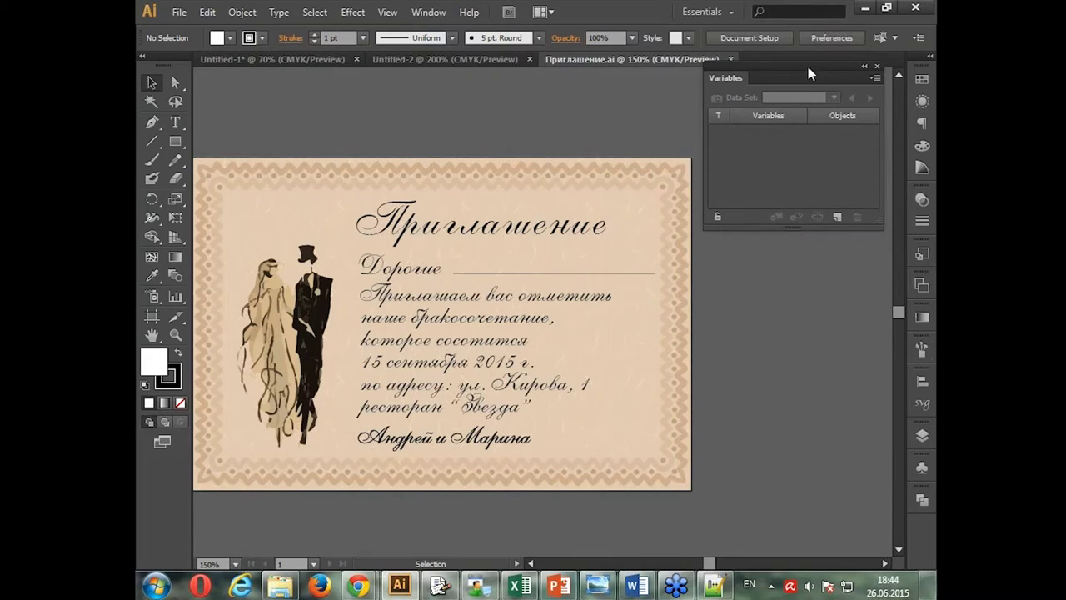
pyautogui.moveTo(808, 67); pyautogui.dragTo(770, 70)
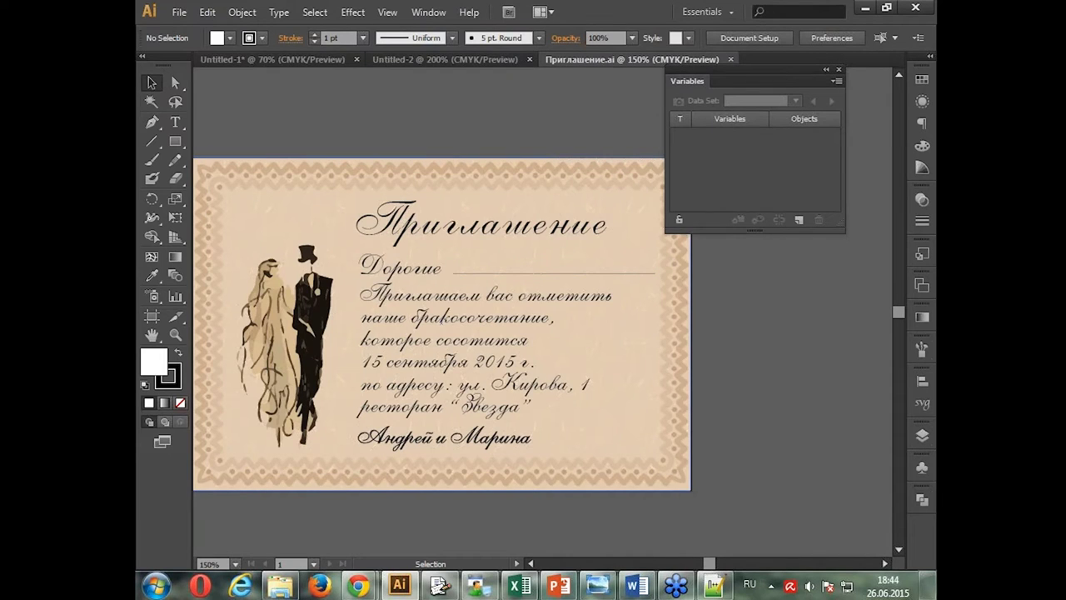
pyautogui.moveTo(683, 80); pyautogui.dragTo(711, 80)
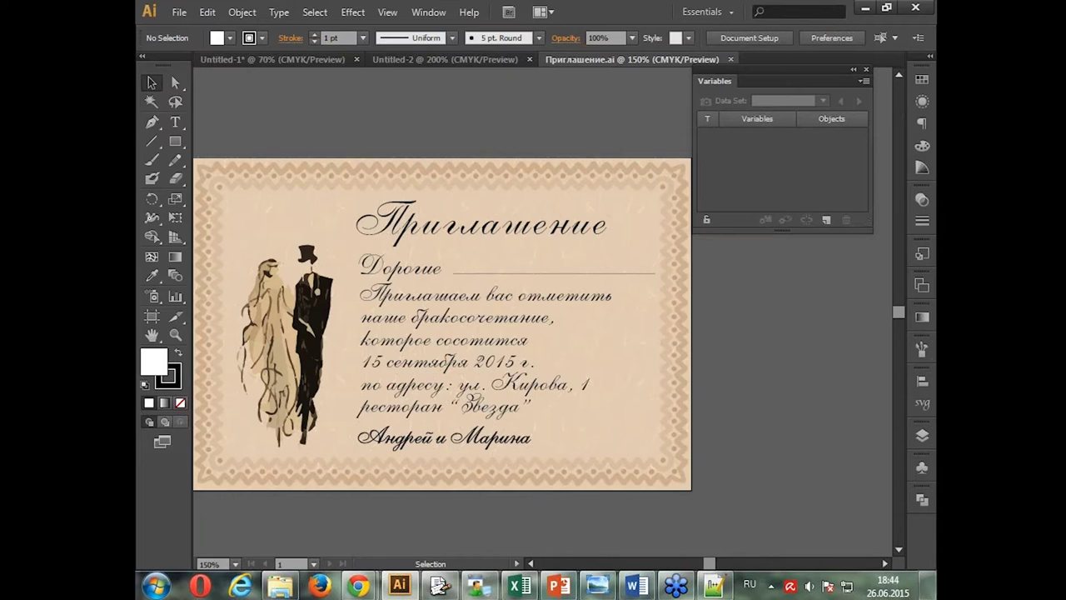
# - Create a text object below the title reading 'Никита и Ольга'
pyautogui.click(176, 122)
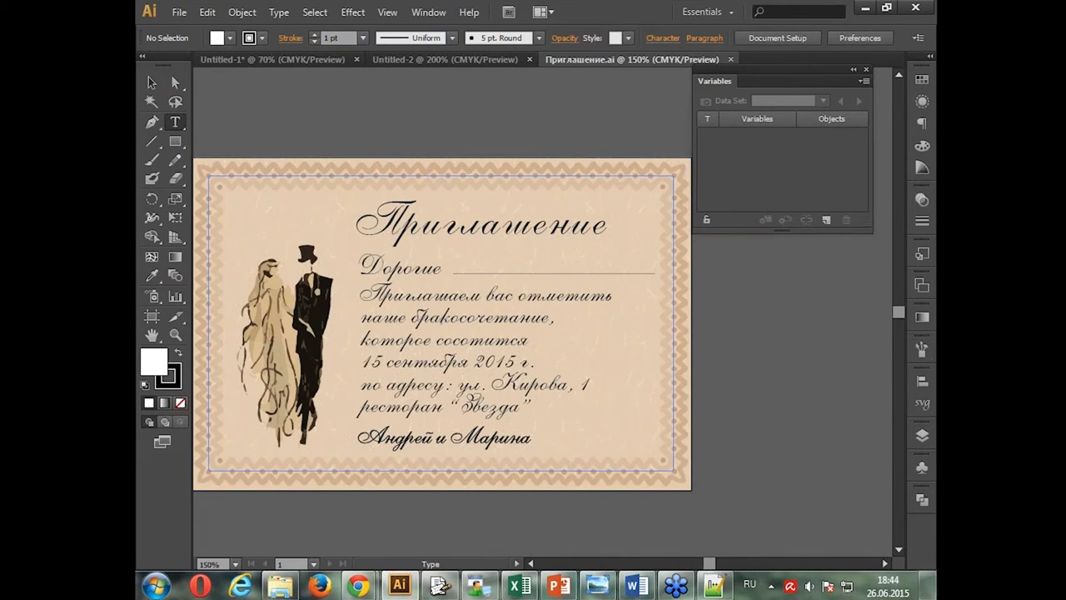
pyautogui.click(473, 252)
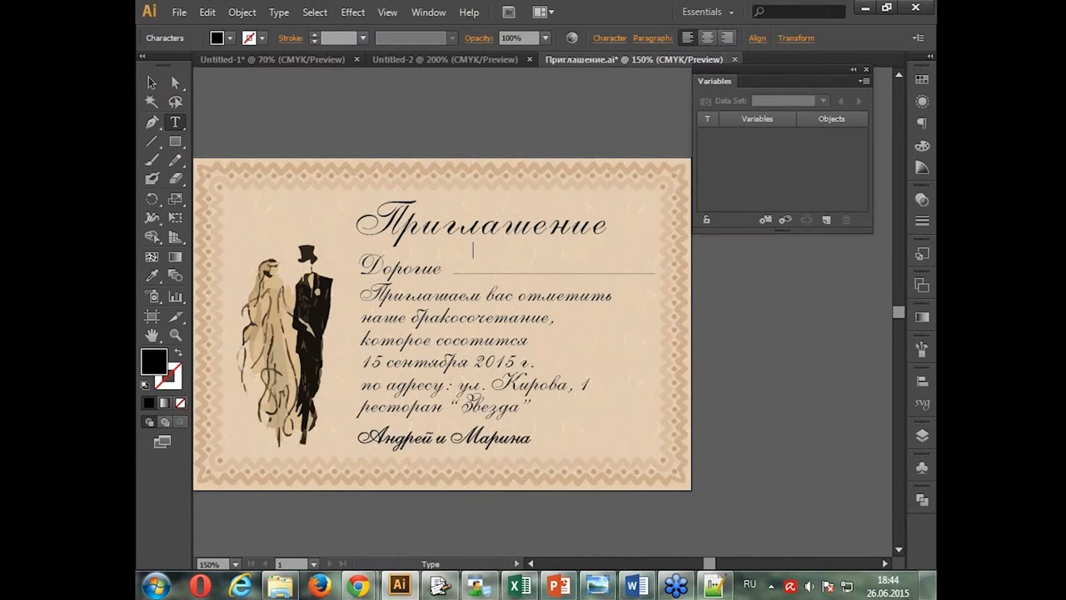
pyautogui.hotkey('alt', 'shift')
pyautogui.write('Ybrbnf b Jkmuf')
pyautogui.hotkey('ctrl', 'a')
pyautogui.press('End')
pyautogui.hotkey('alt', 'shift')
pyautogui.hotkey('ctrl', 'shift', 'Left')
pyautogui.hotkey('ctrl', 'shift', 'Left')
pyautogui.hotkey('ctrl', 'shift', 'Left')
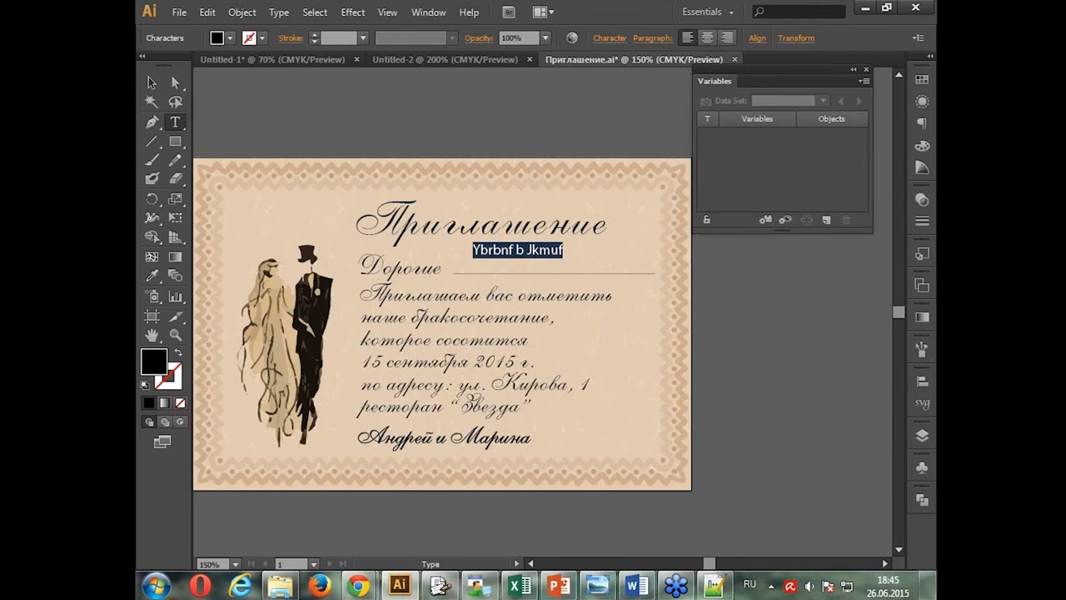
pyautogui.write('Никита')
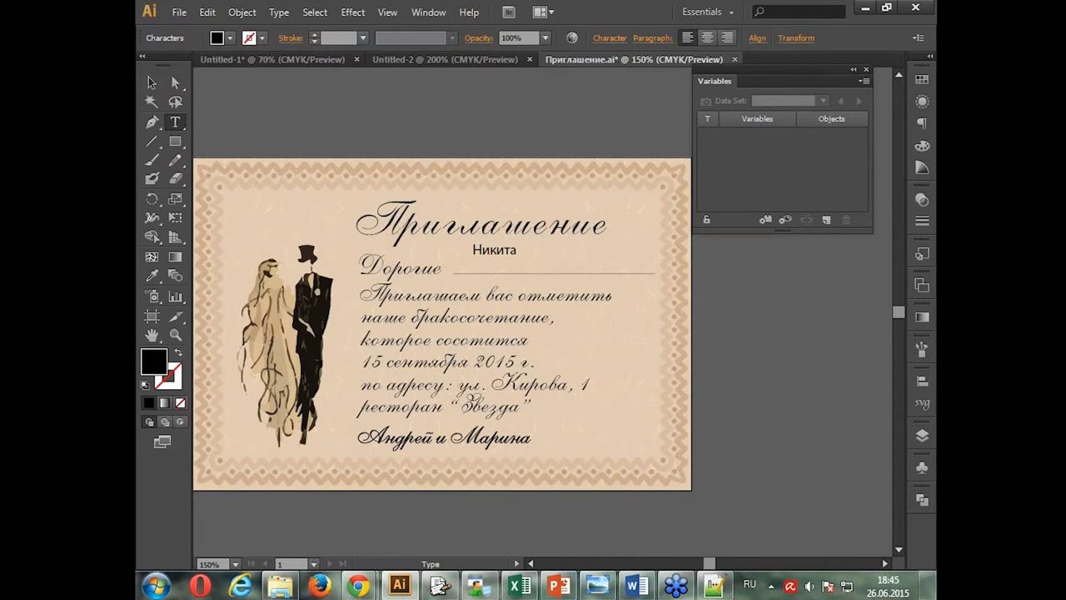
pyautogui.write(' и Ольга')
# - Set the names in Allegretto Script One and move them onto the line after Дорогие
pyautogui.hotkey('ctrl', 'a')
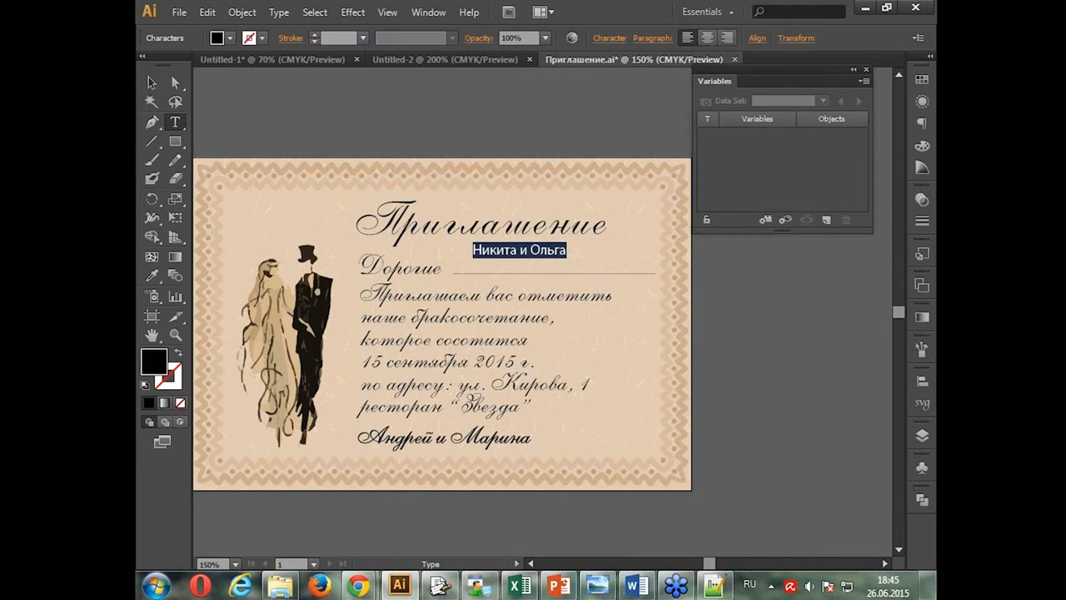
pyautogui.click(610, 38)
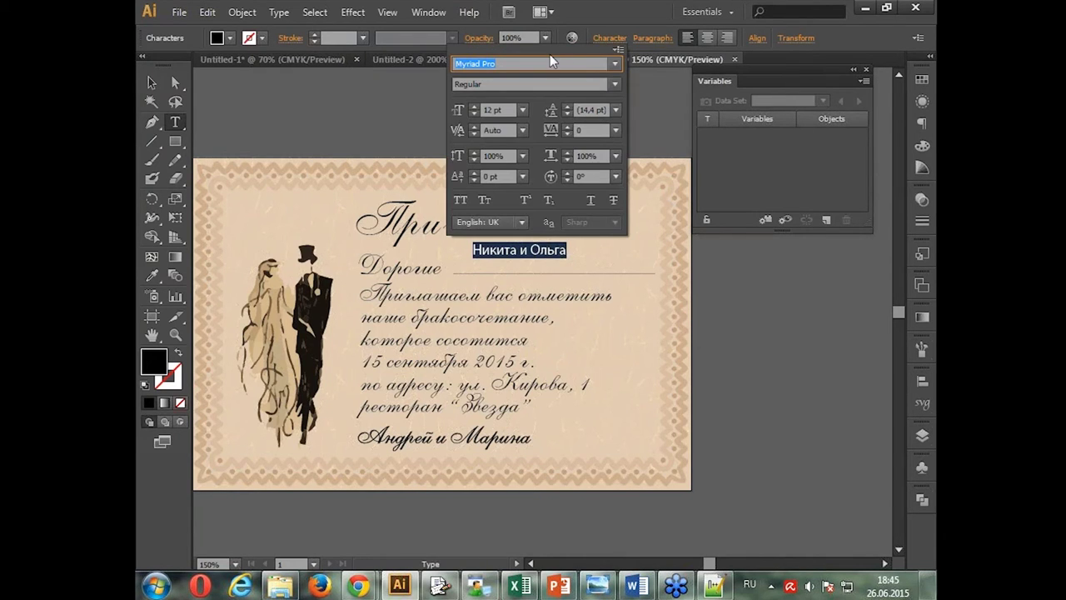
pyautogui.hotkey('alt', 'shift')
pyautogui.write('Allegretto Script')
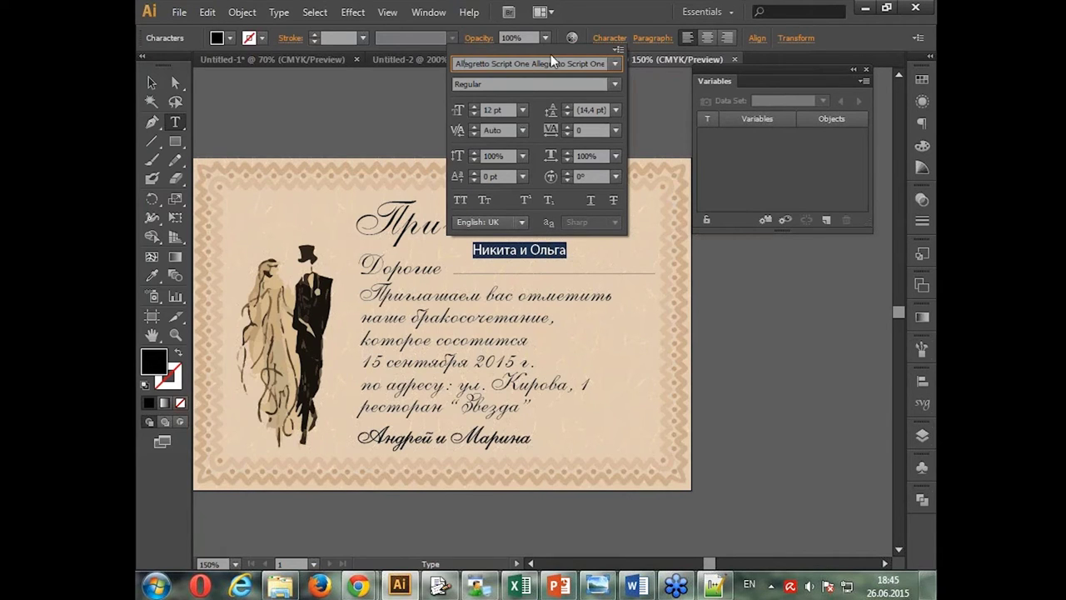
pyautogui.press('Return')
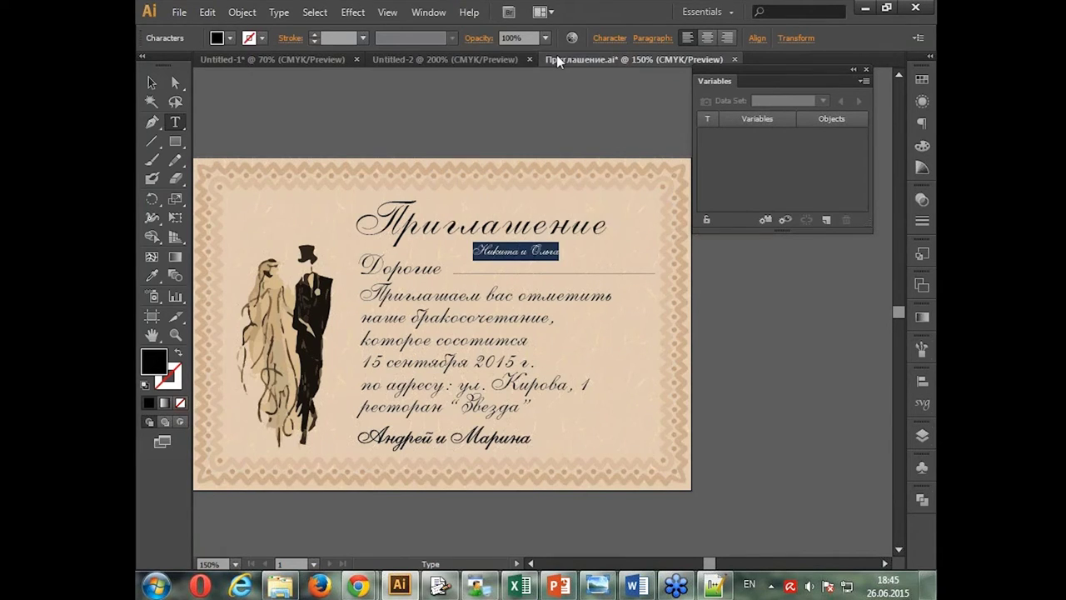
pyautogui.click(152, 82)
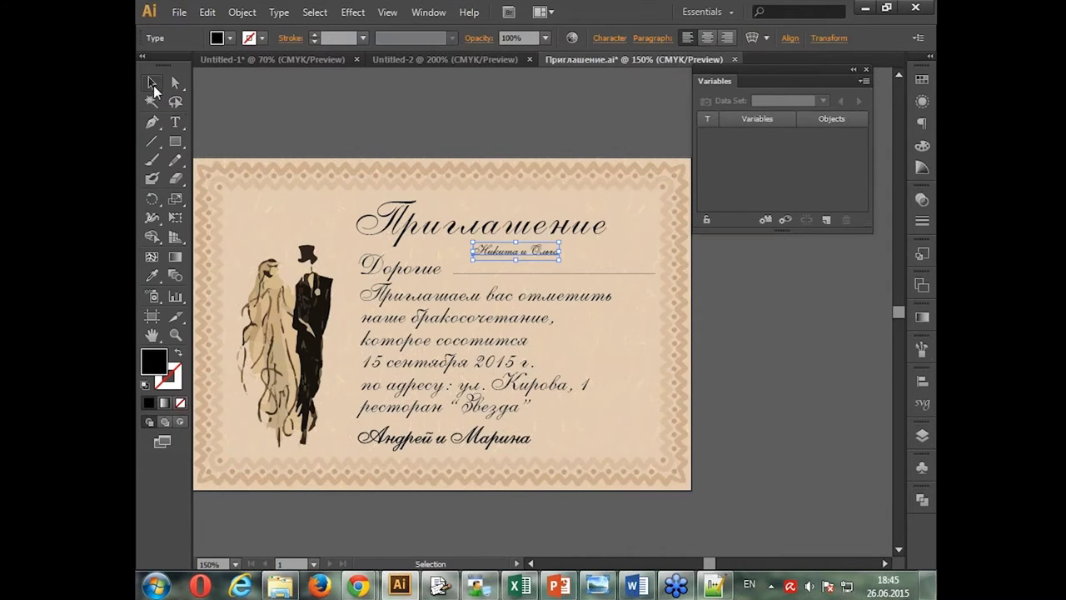
pyautogui.moveTo(515, 251)
pyautogui.mouseDown()
pyautogui.moveTo(504, 264)
pyautogui.moveTo(590, 249)
pyautogui.mouseUp()
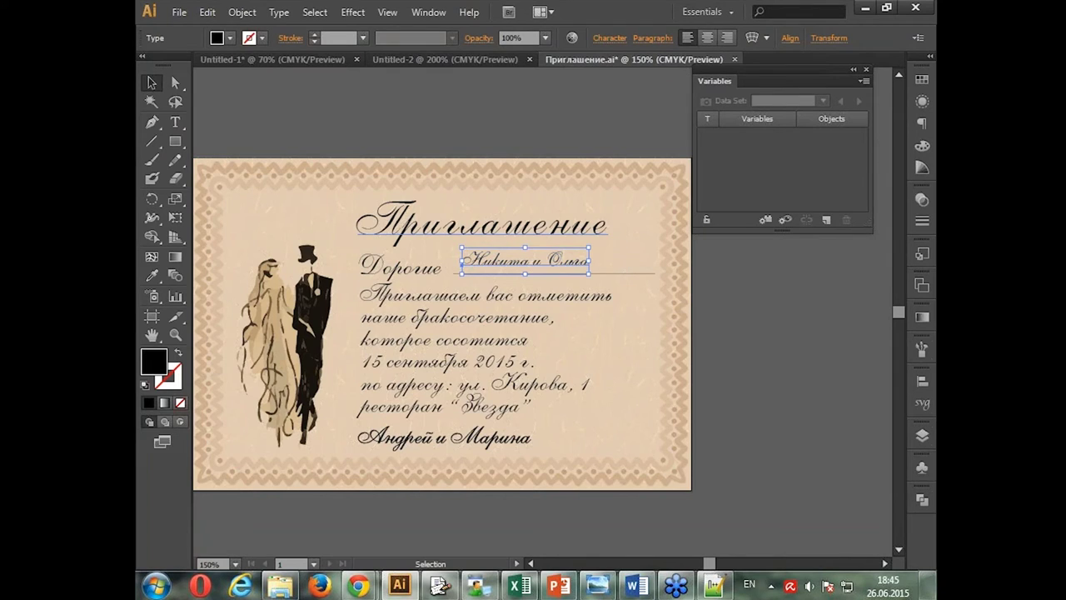
# - Raise the names' font size to 20 pt and nudge the text into position
pyautogui.click(609, 38)
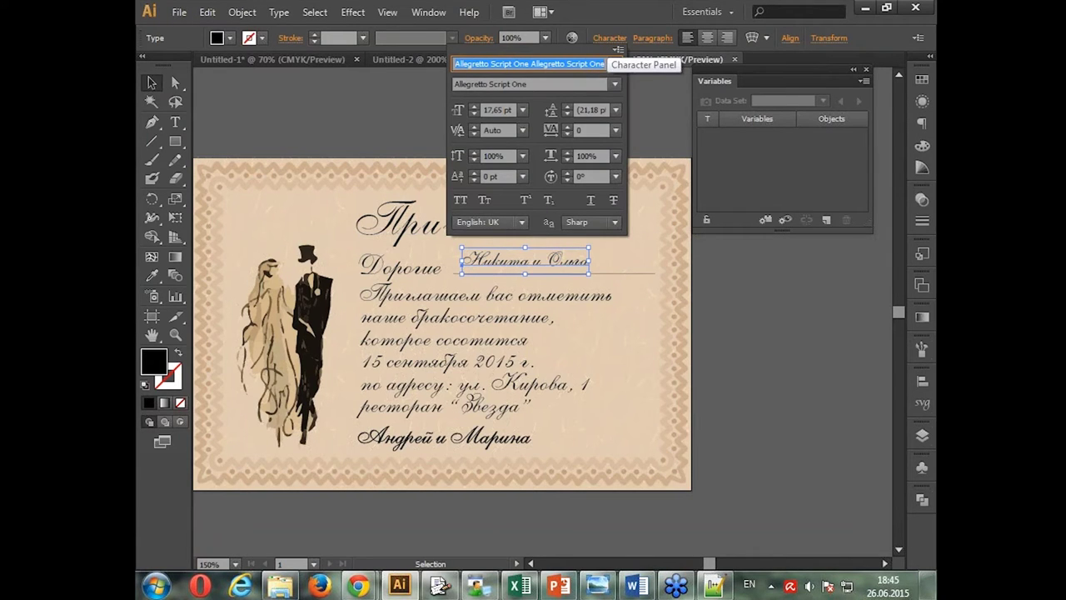
pyautogui.click(473, 107)
pyautogui.click(473, 107)
pyautogui.click(473, 107)
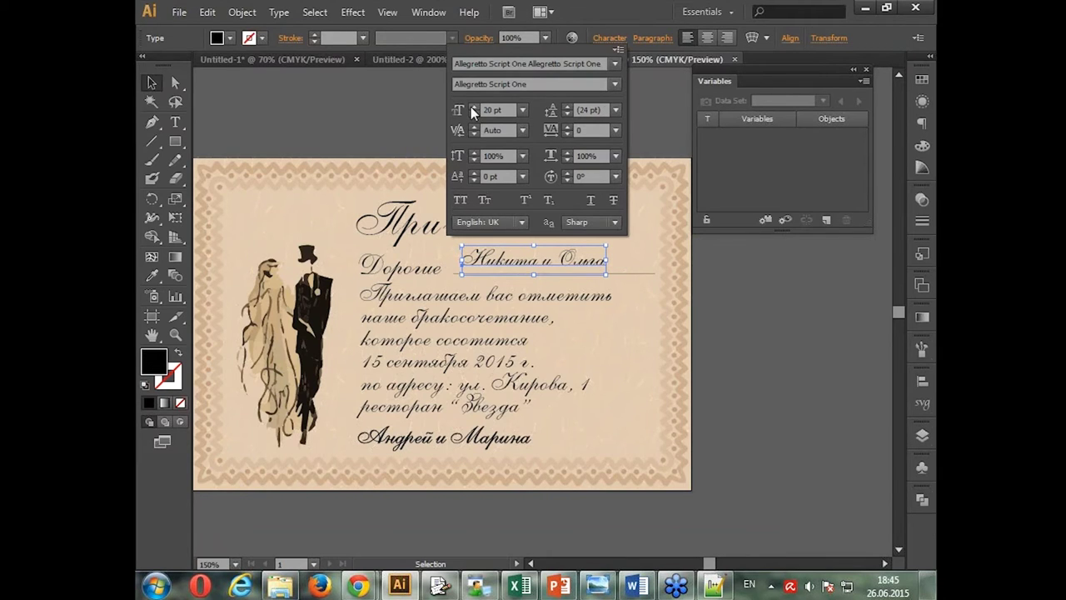
pyautogui.click(613, 85)
pyautogui.click(612, 86)
pyautogui.click(597, 17)
pyautogui.moveTo(529, 257); pyautogui.dragTo(535, 260)
# - Move the Variables panel beside the invitation artboard
pyautogui.scroll(2, 569, 260)
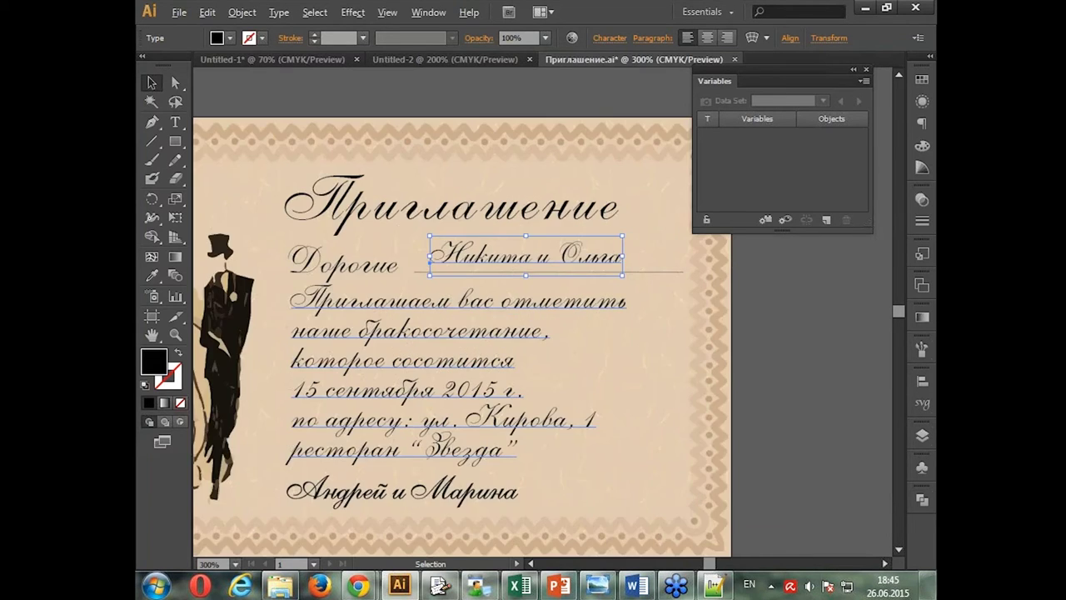
pyautogui.scroll(2, 573, 287)
pyautogui.moveTo(600, 317); pyautogui.dragTo(571, 315)
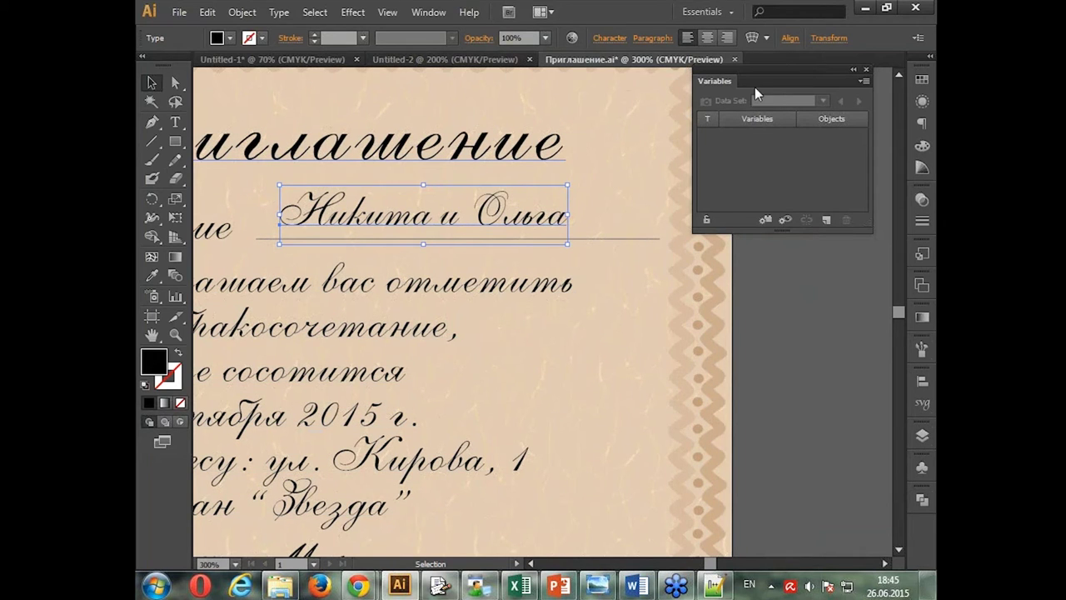
pyautogui.moveTo(755, 87); pyautogui.dragTo(720, 86)
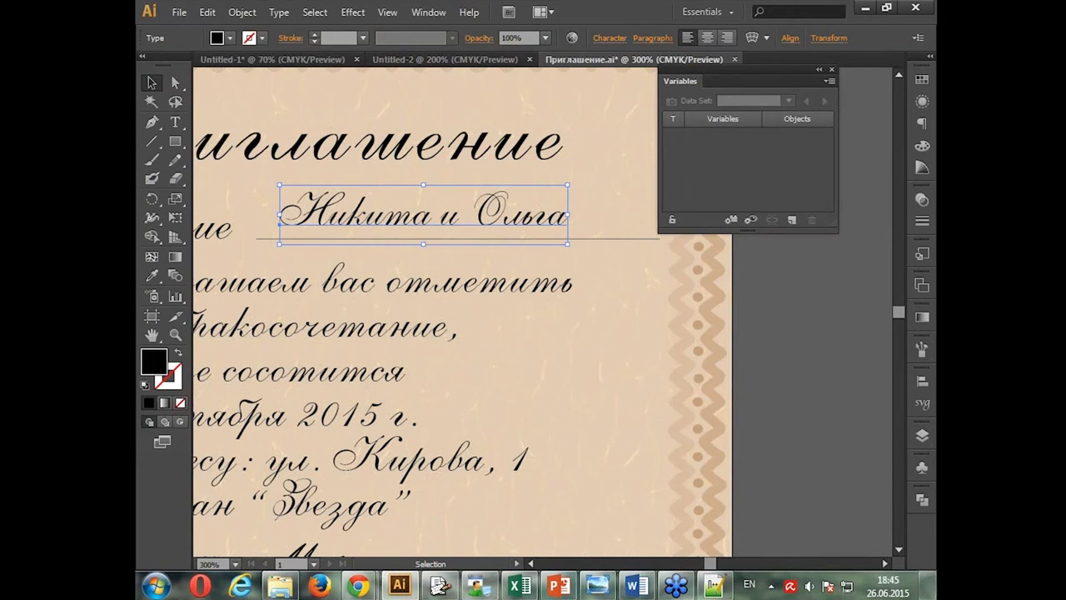
pyautogui.keyDown('alt'); pyautogui.scroll(-1, 386, 440); pyautogui.keyUp('alt')
pyautogui.keyDown('alt'); pyautogui.scroll(-1, 386, 440); pyautogui.keyUp('alt')
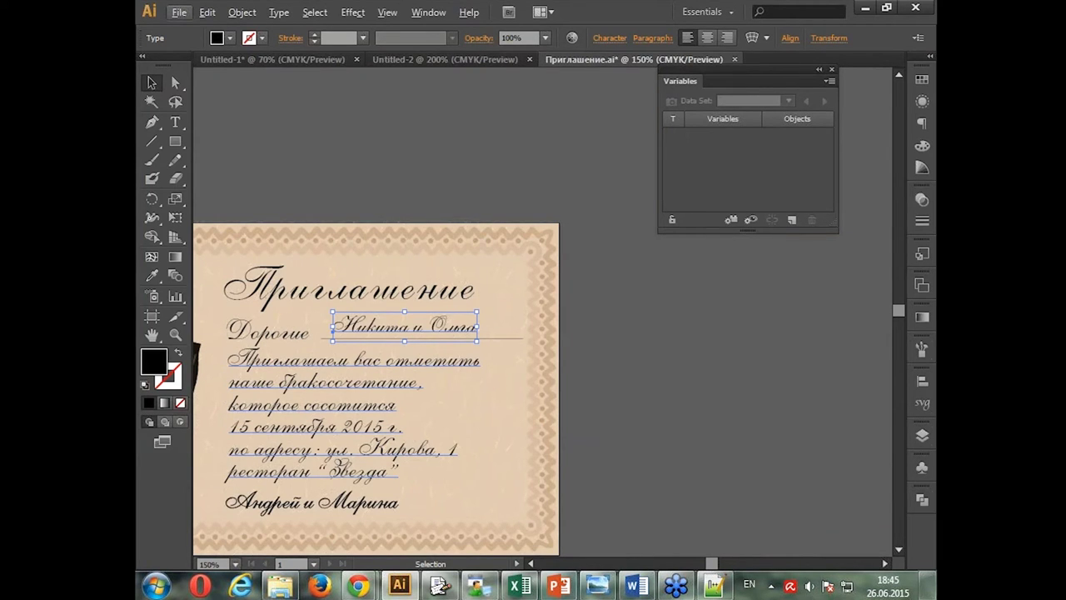
pyautogui.moveTo(715, 83)
pyautogui.mouseDown()
pyautogui.moveTo(637, 195)
pyautogui.moveTo(634, 152)
pyautogui.mouseUp()
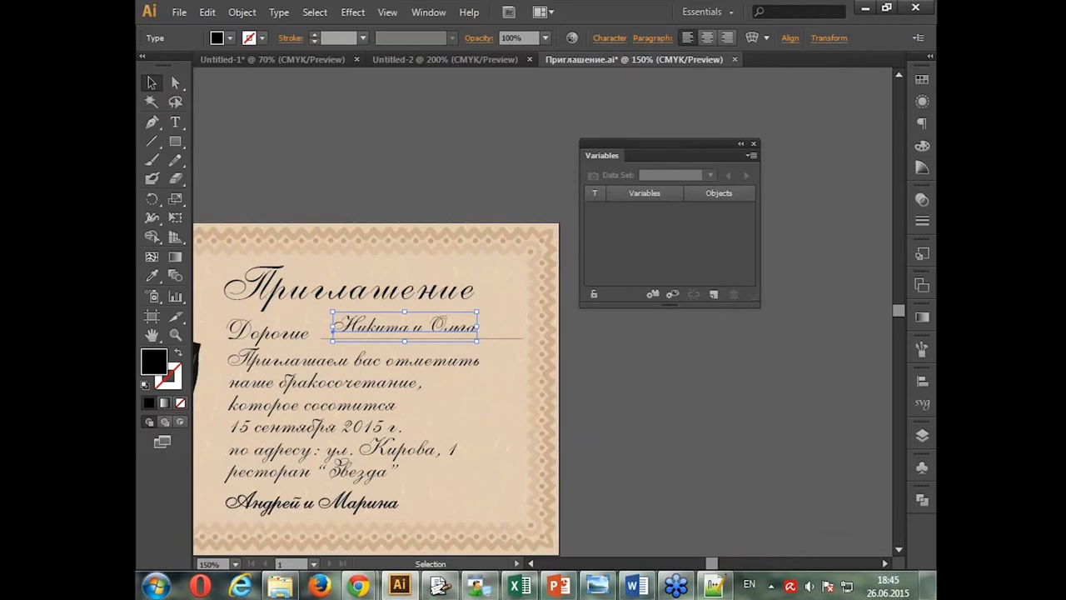
# - Create a new variable, set its type to Text String and name it Гости
pyautogui.click(715, 295)
pyautogui.doubleClick(594, 210)
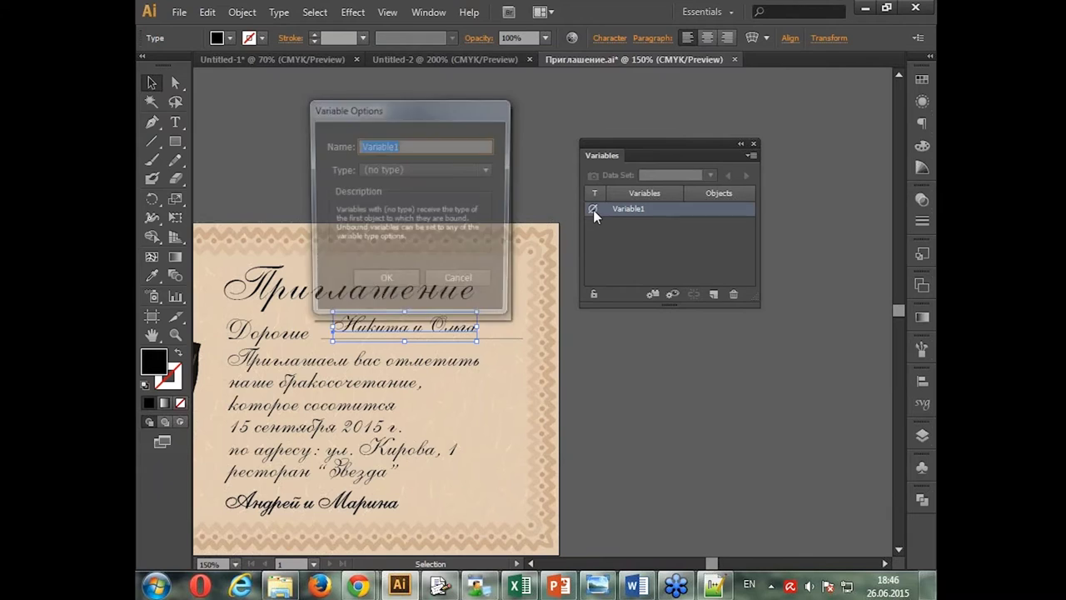
pyautogui.click(466, 171)
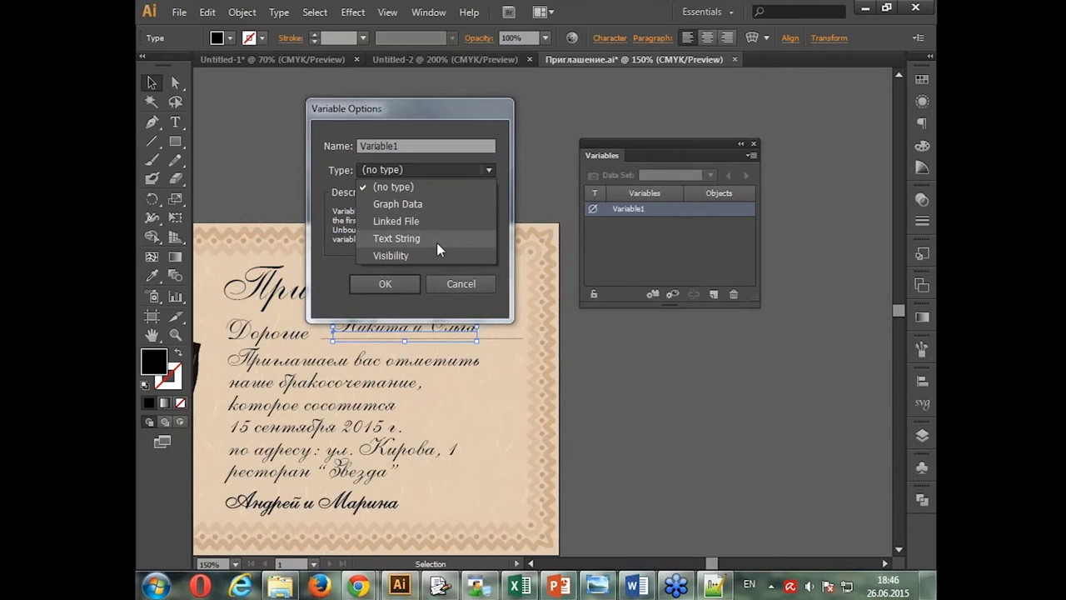
pyautogui.click(396, 239)
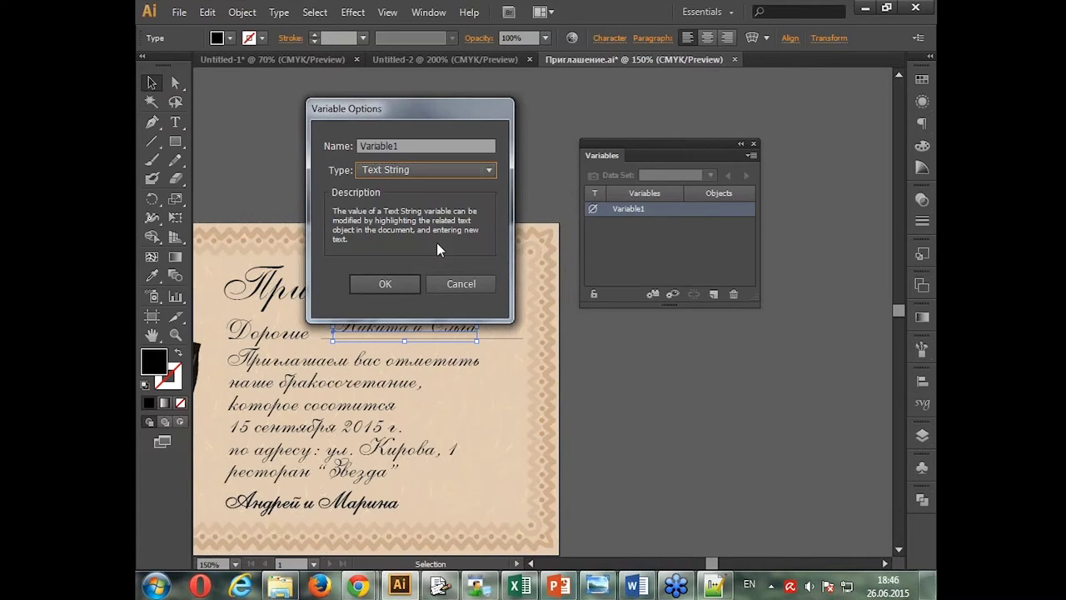
pyautogui.click(408, 143)
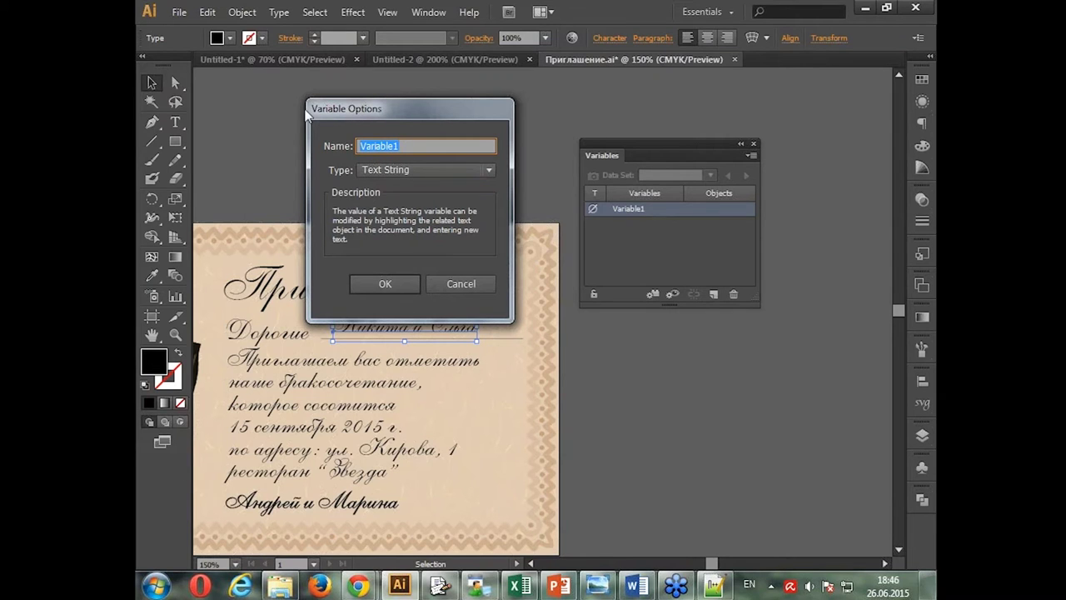
pyautogui.moveTo(342, 108); pyautogui.dragTo(364, 100)
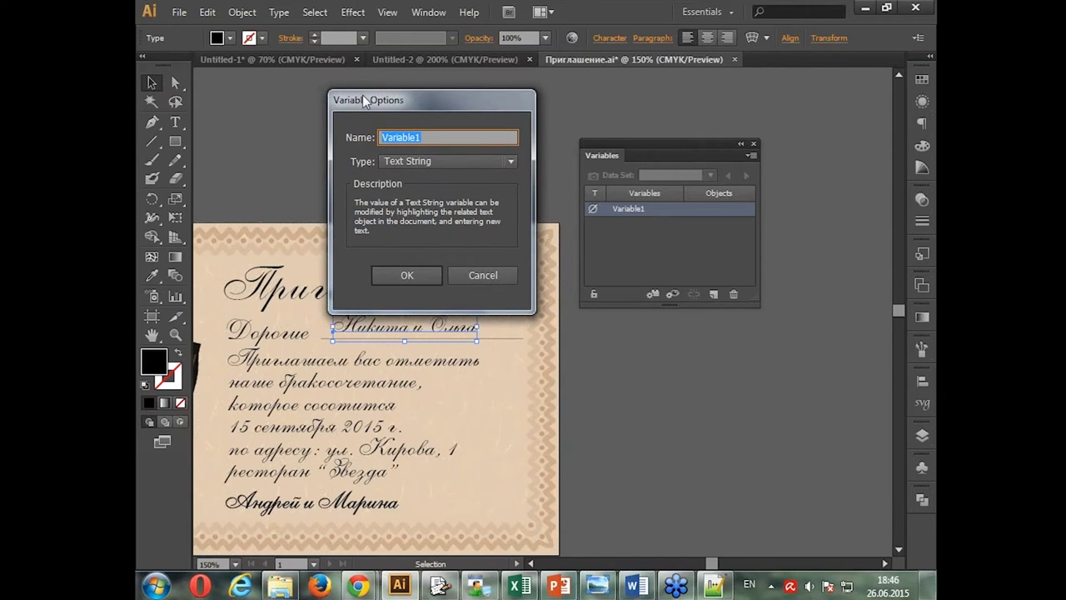
pyautogui.hotkey('alt', 'shift')
pyautogui.write('Гости')
# - Confirm the Гости variable and make the Никита и Ольга text dynamic with it
pyautogui.click(427, 282)
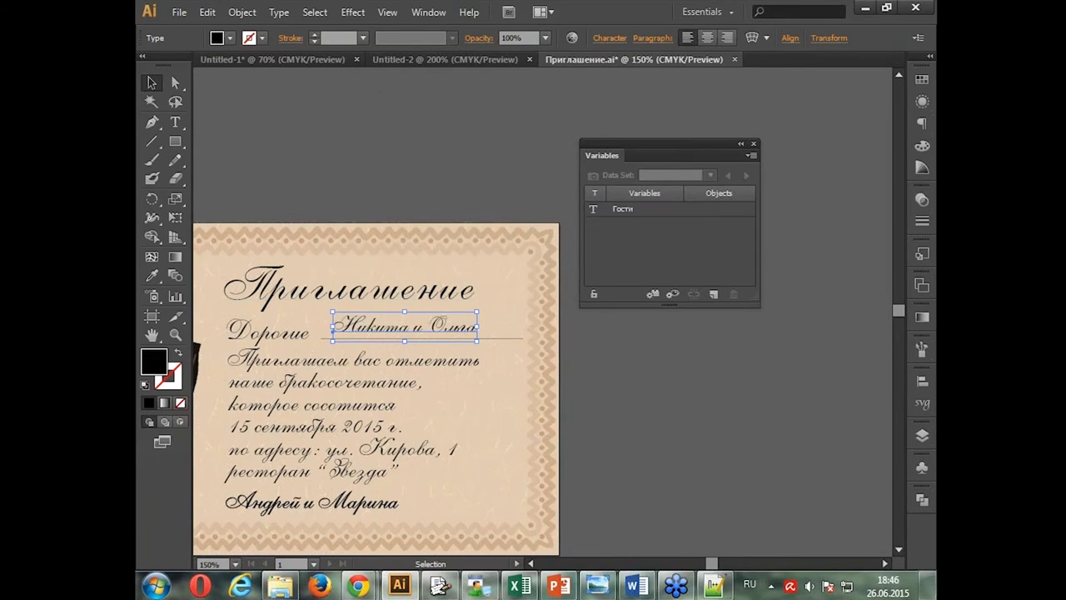
pyautogui.click(632, 210)
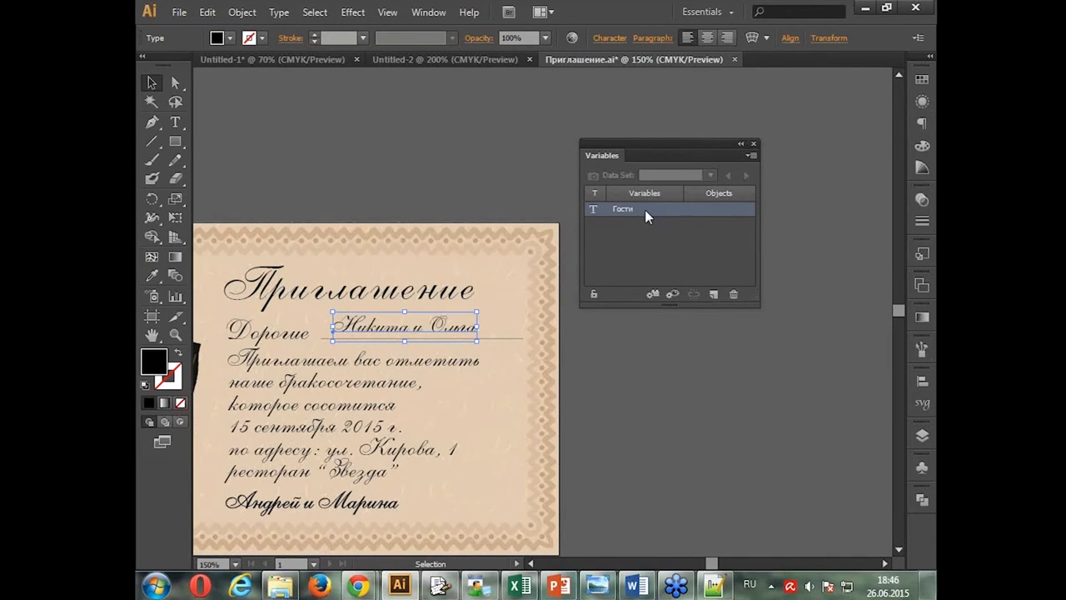
pyautogui.moveTo(398, 327); pyautogui.dragTo(409, 327)
pyautogui.press('Down')
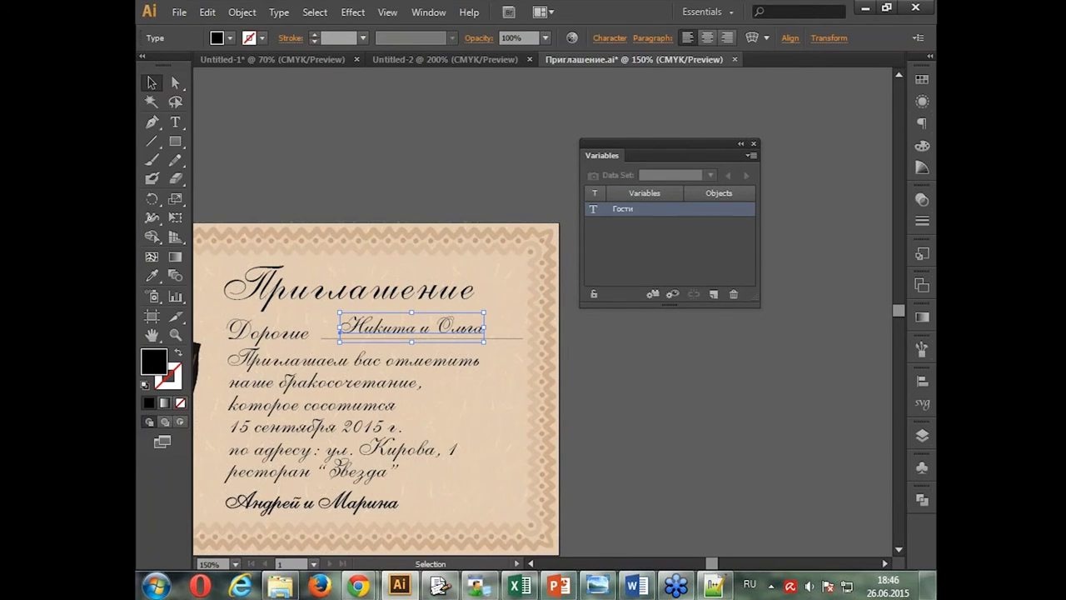
pyautogui.press('Down')
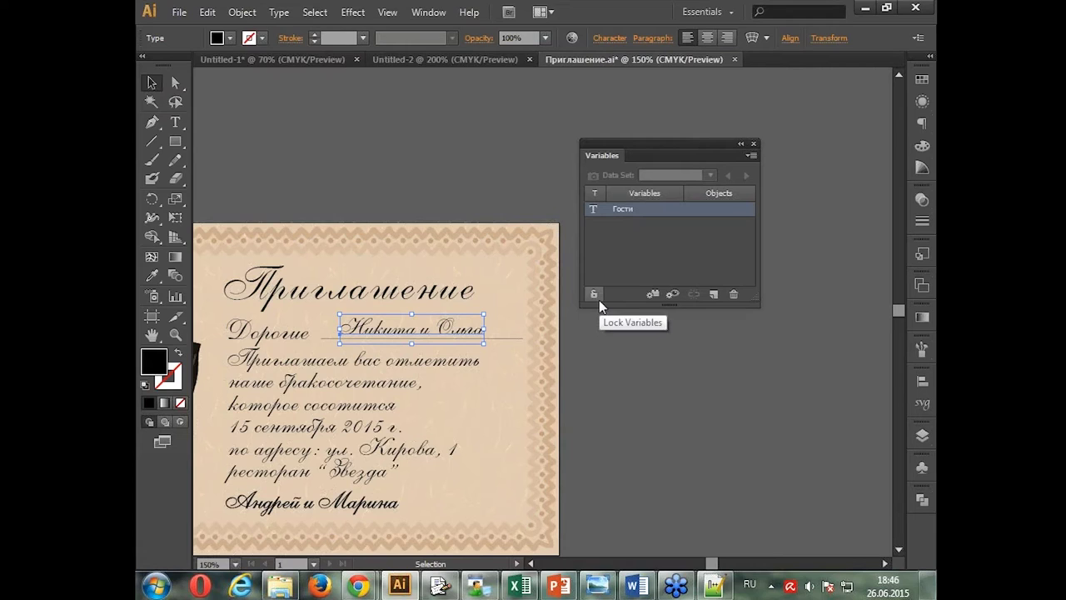
pyautogui.click(650, 296)
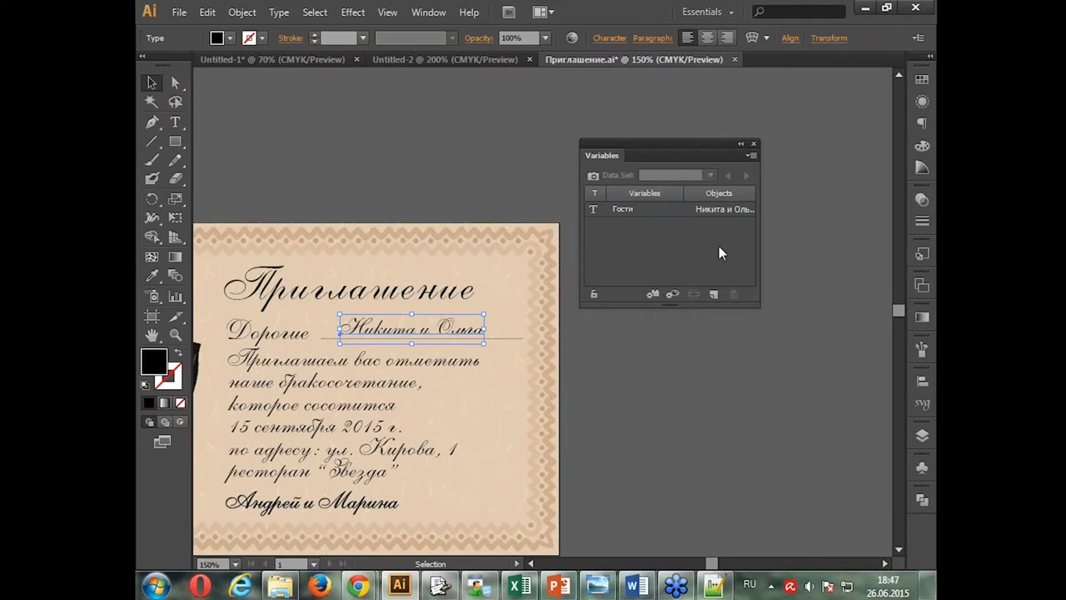
pyautogui.moveTo(757, 303); pyautogui.dragTo(818, 301)
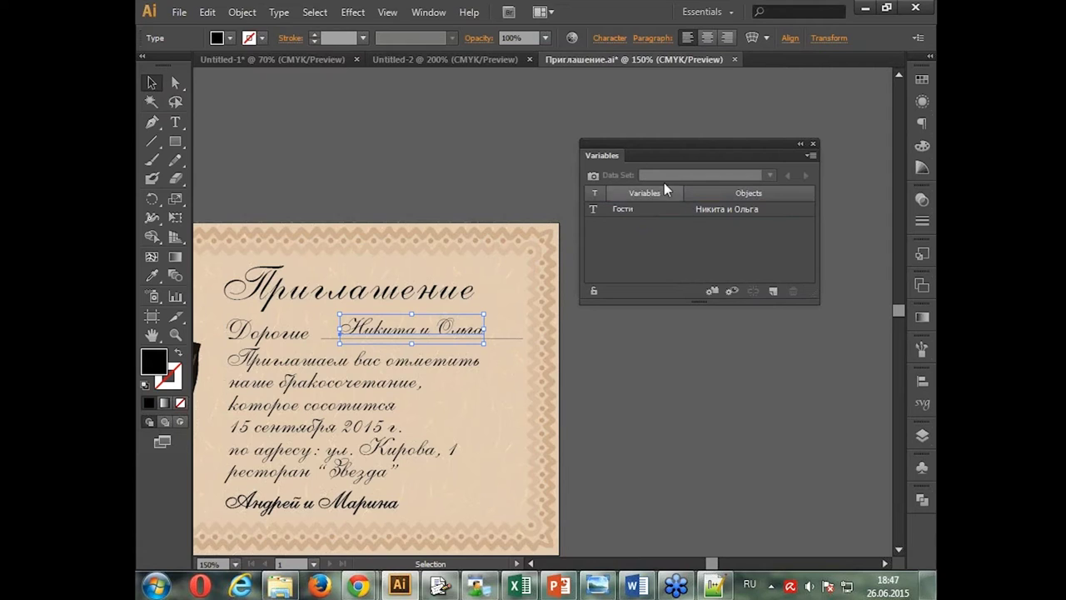
pyautogui.moveTo(651, 143)
pyautogui.mouseDown()
pyautogui.moveTo(620, 151)
pyautogui.moveTo(636, 172)
pyautogui.mouseUp()
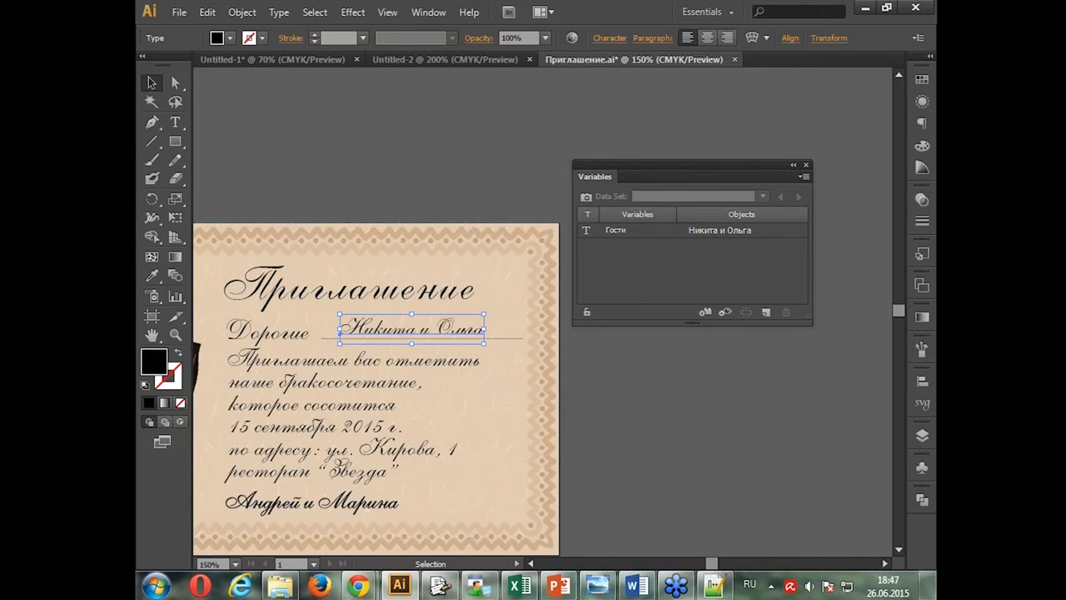
# - Capture the current Никита и Ольга names as Data Set 1
pyautogui.click(586, 198)
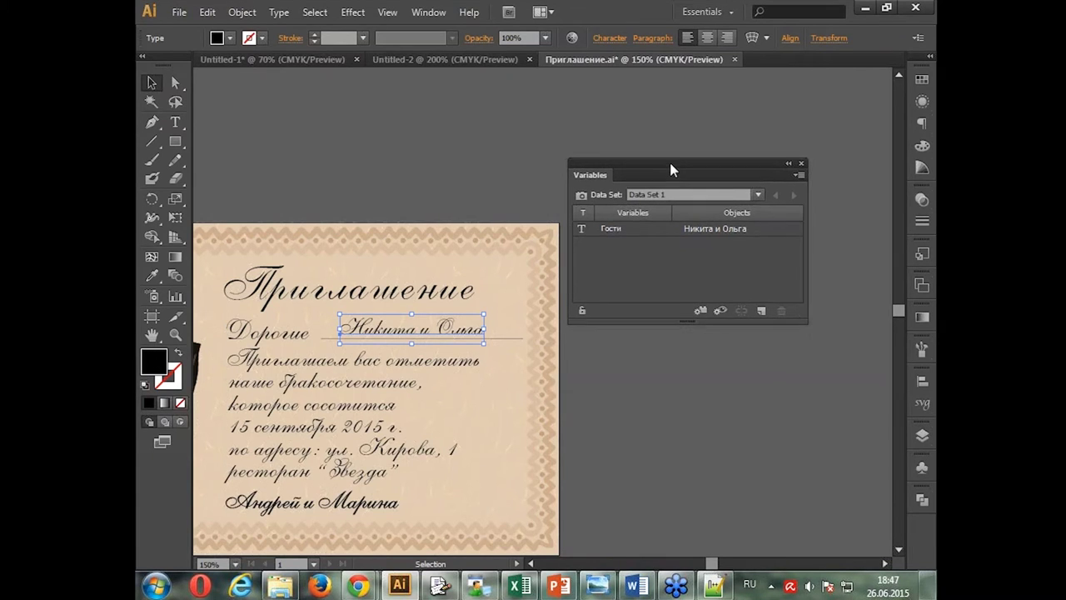
pyautogui.moveTo(677, 162); pyautogui.dragTo(664, 146)
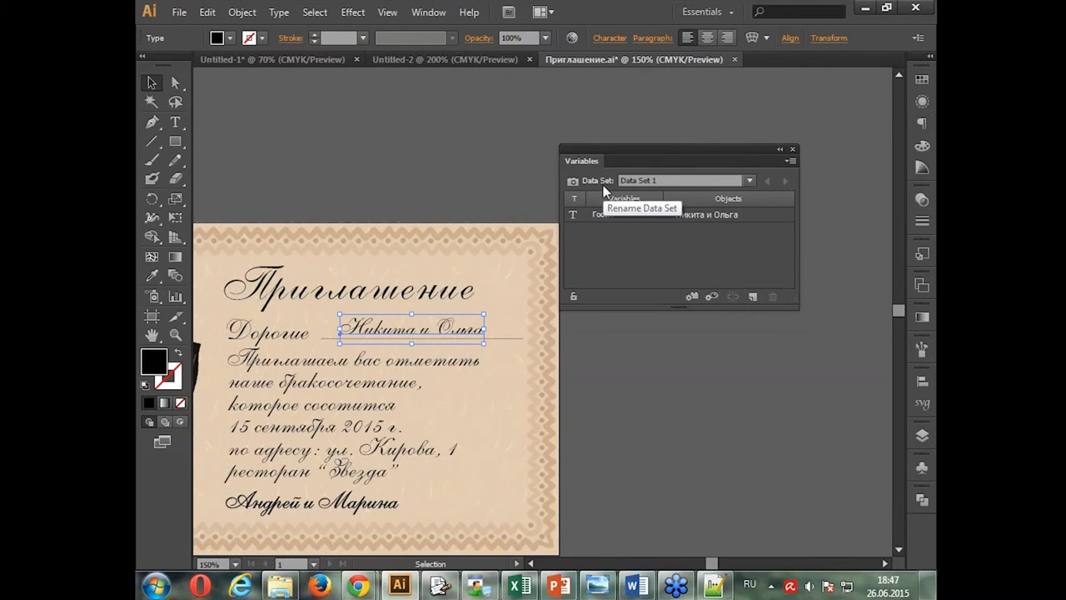
# - Change the names to Андрей и Елена, capture Data Set 2, then return to Data Set 1
pyautogui.press('t')
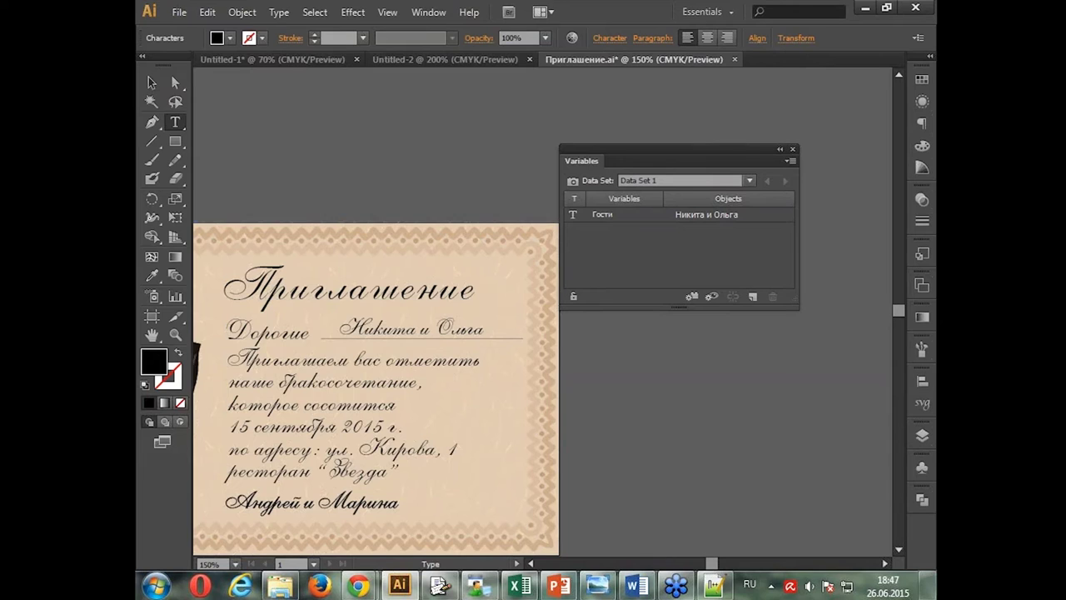
pyautogui.moveTo(339, 329); pyautogui.dragTo(484, 329)
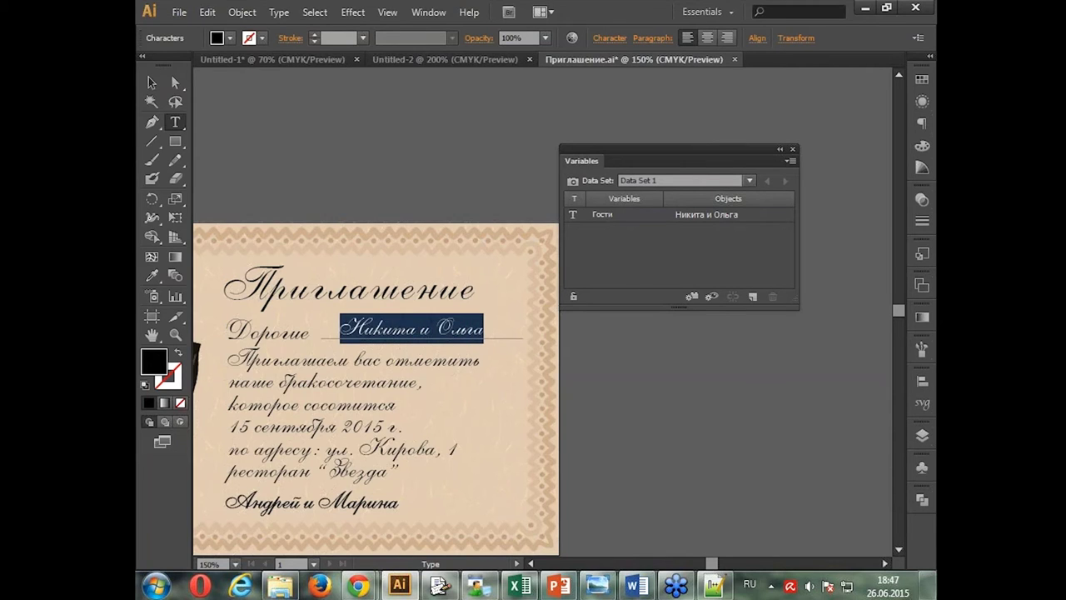
pyautogui.write('Ан')
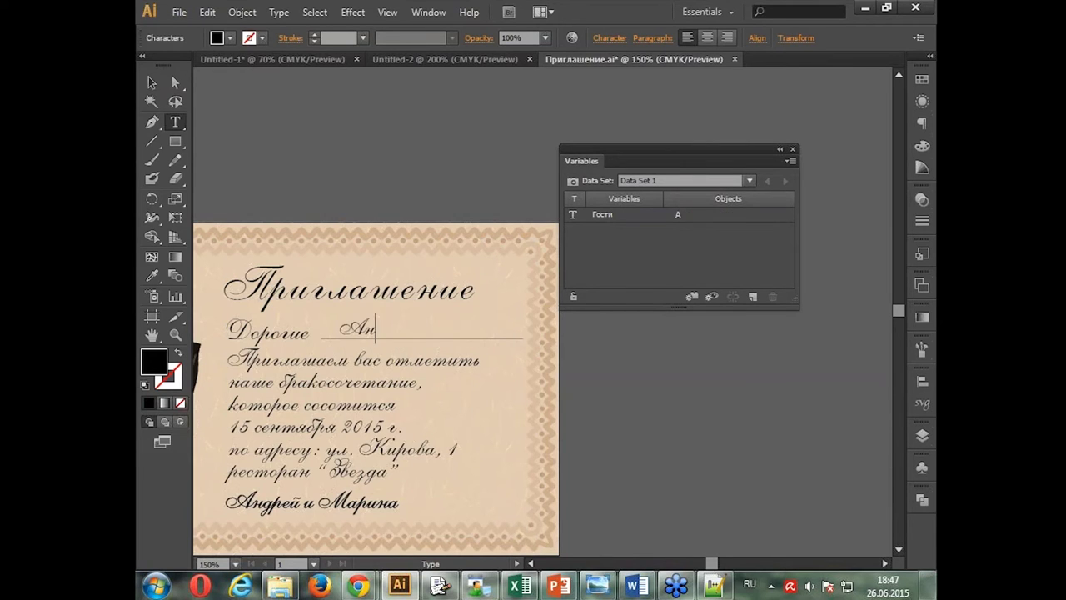
pyautogui.write('дрей и ')
pyautogui.write('Елена')
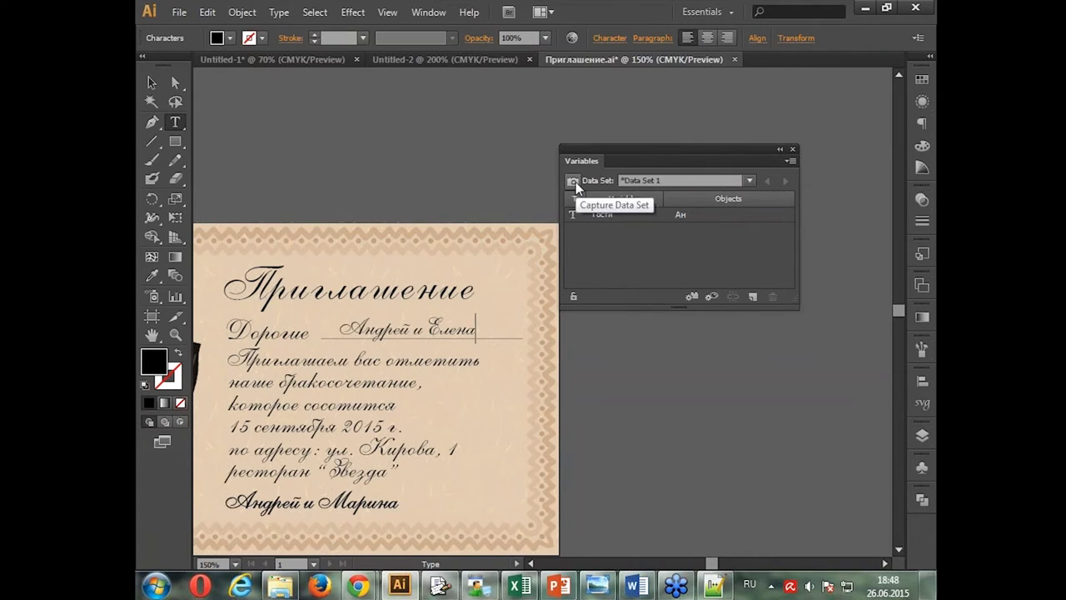
pyautogui.click(576, 182)
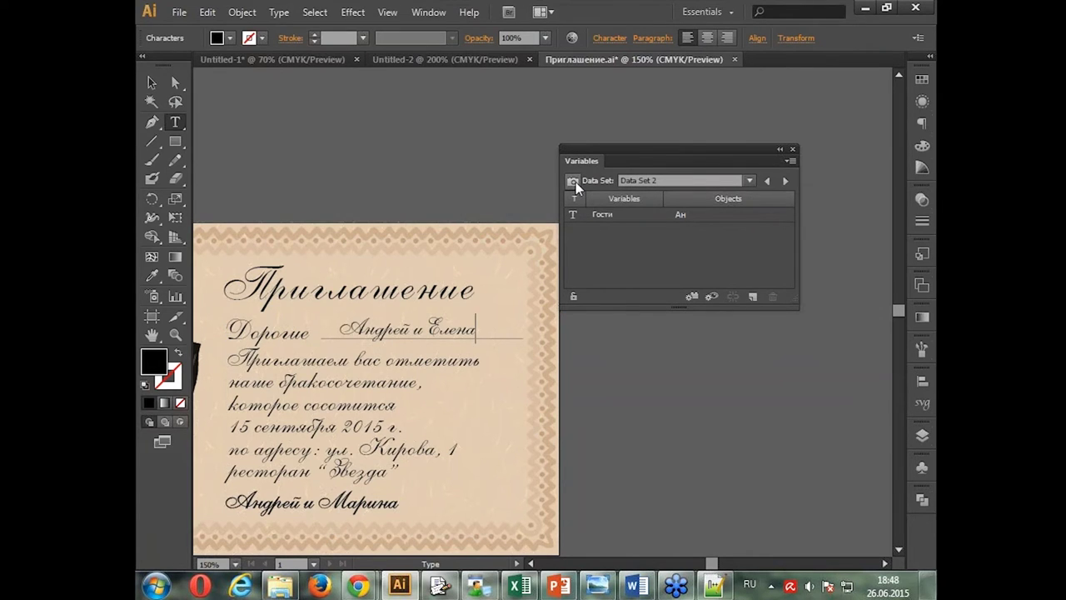
pyautogui.click(767, 181)
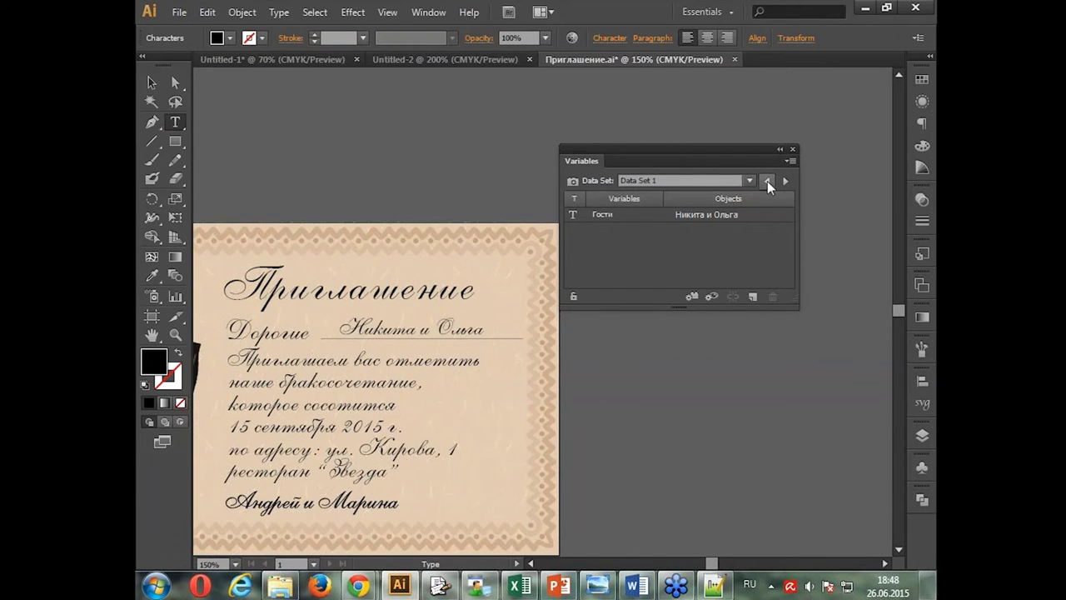
# - From Data Set 2, change the guest names to 'Олег и Людмила' and capture them as Data Set 3
pyautogui.click(786, 181)
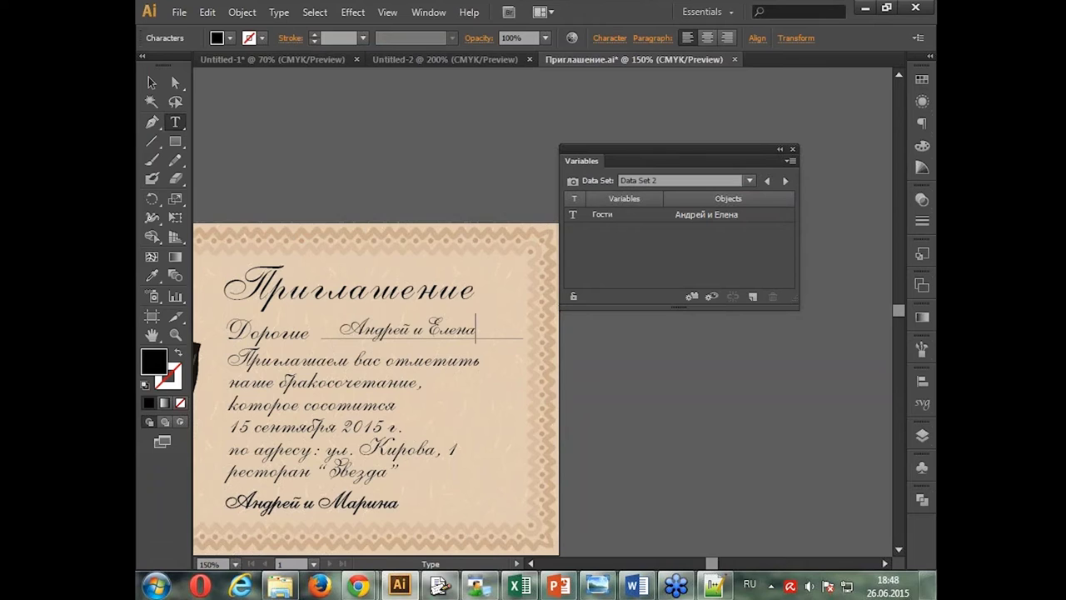
pyautogui.moveTo(478, 329)
pyautogui.mouseDown()
pyautogui.moveTo(377, 329)
pyautogui.moveTo(477, 329)
pyautogui.mouseUp()
pyautogui.click(364, 329)
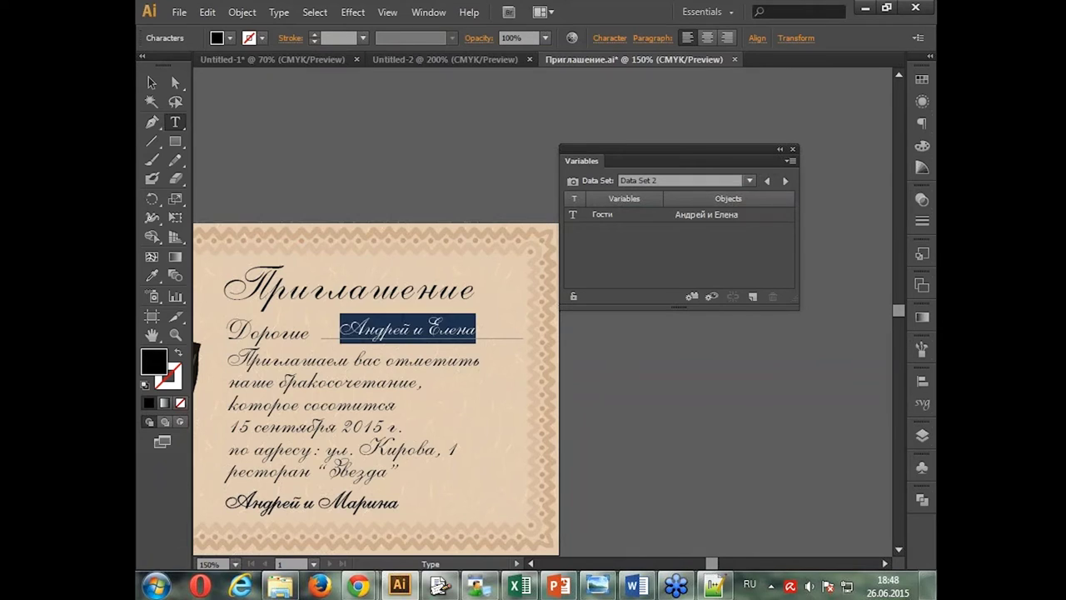
pyautogui.write('Олег и Людми')
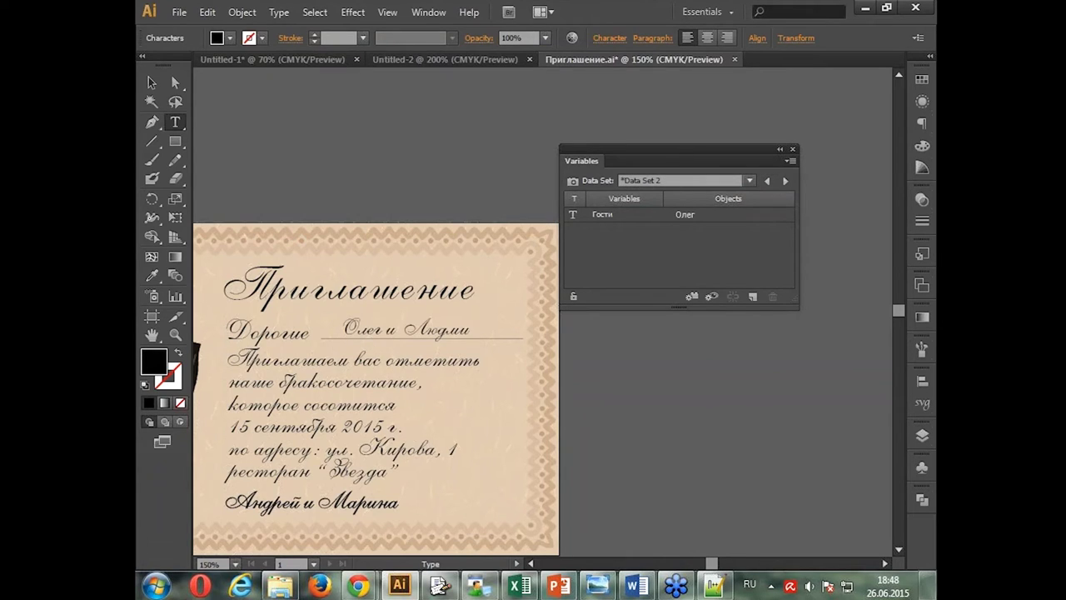
pyautogui.write('ла')
pyautogui.click(572, 183)
pyautogui.click(150, 80)
# - Deselect the text and cycle through all three data sets, ending back on Data Set 1
pyautogui.click(466, 141)
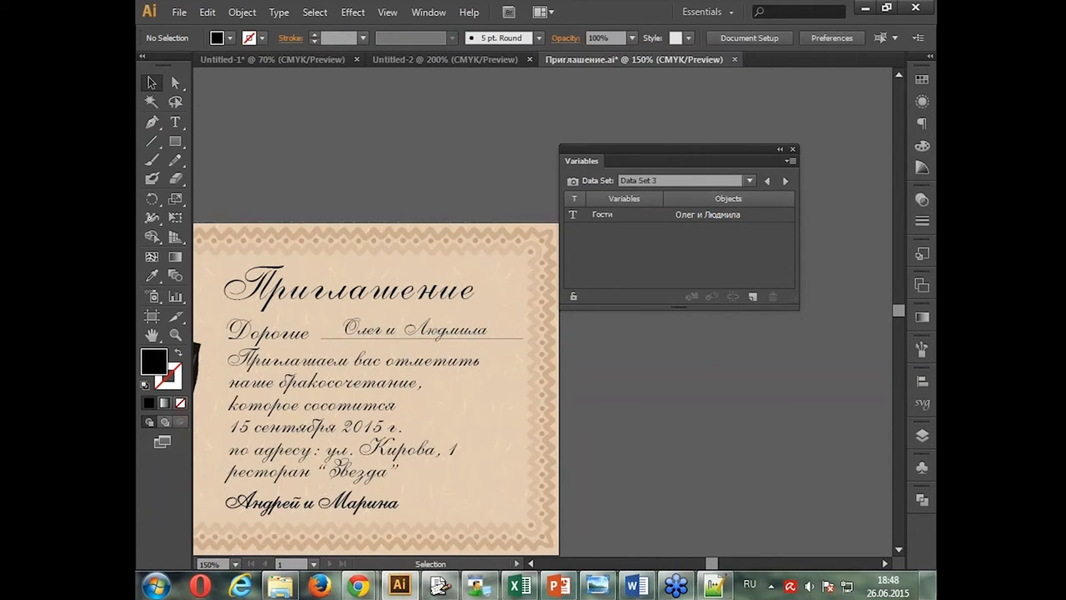
pyautogui.click(785, 181)
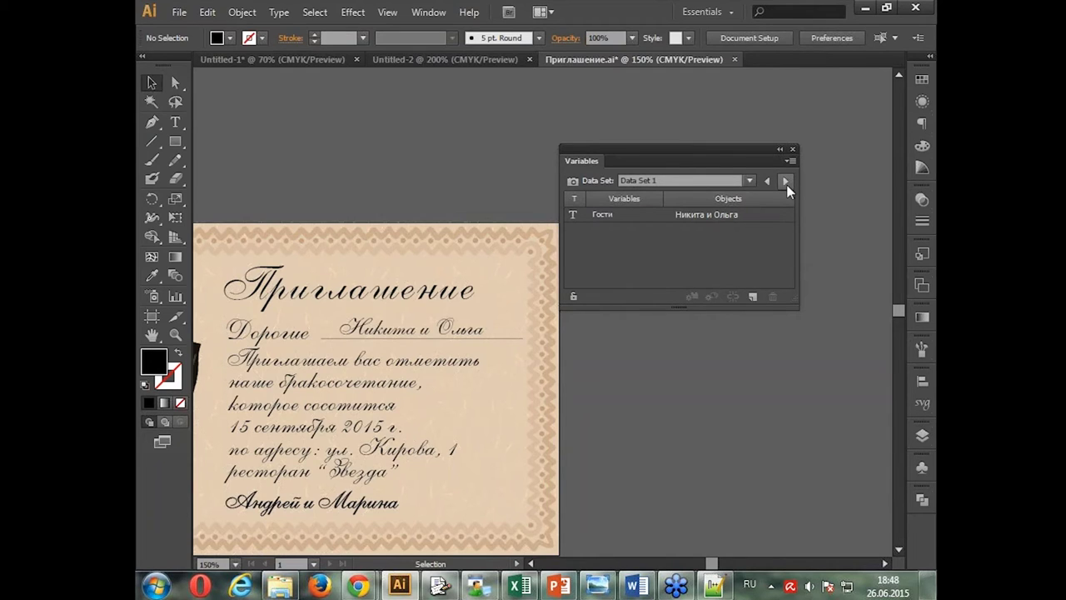
pyautogui.click(785, 181)
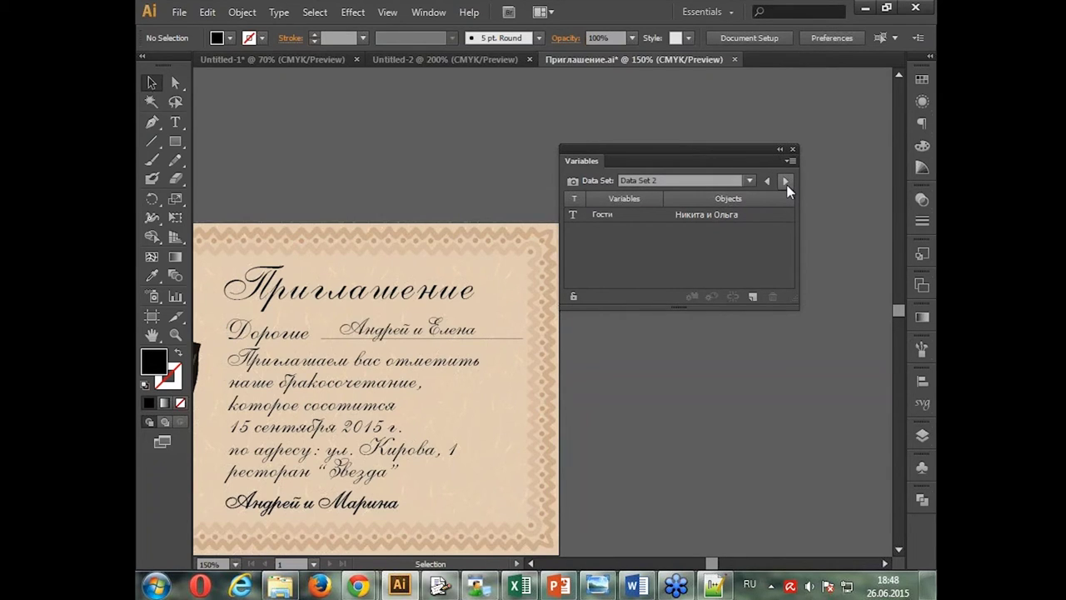
pyautogui.click(785, 181)
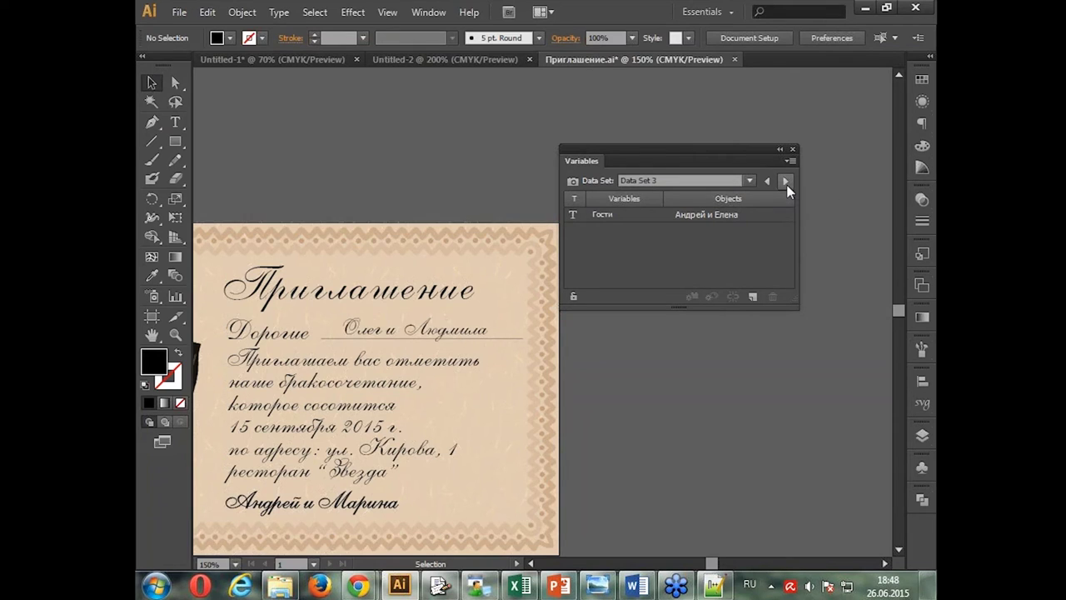
pyautogui.click(784, 181)
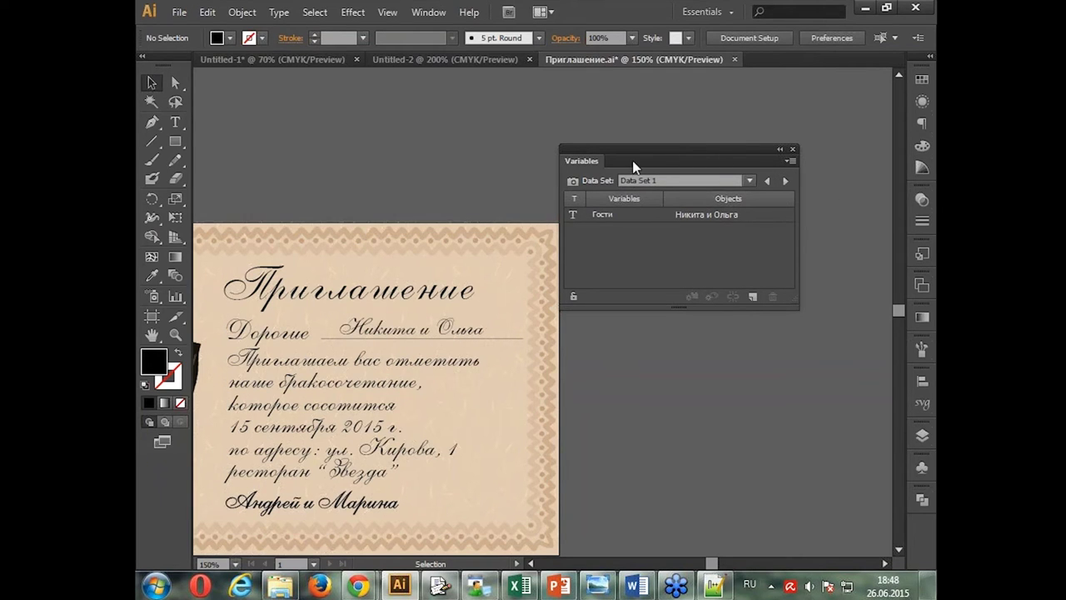
# - Zoom out to show the whole invitation and move the Variables panel to the lower right
pyautogui.moveTo(633, 161); pyautogui.dragTo(612, 98)
pyautogui.hotkey('ctrl', '-')
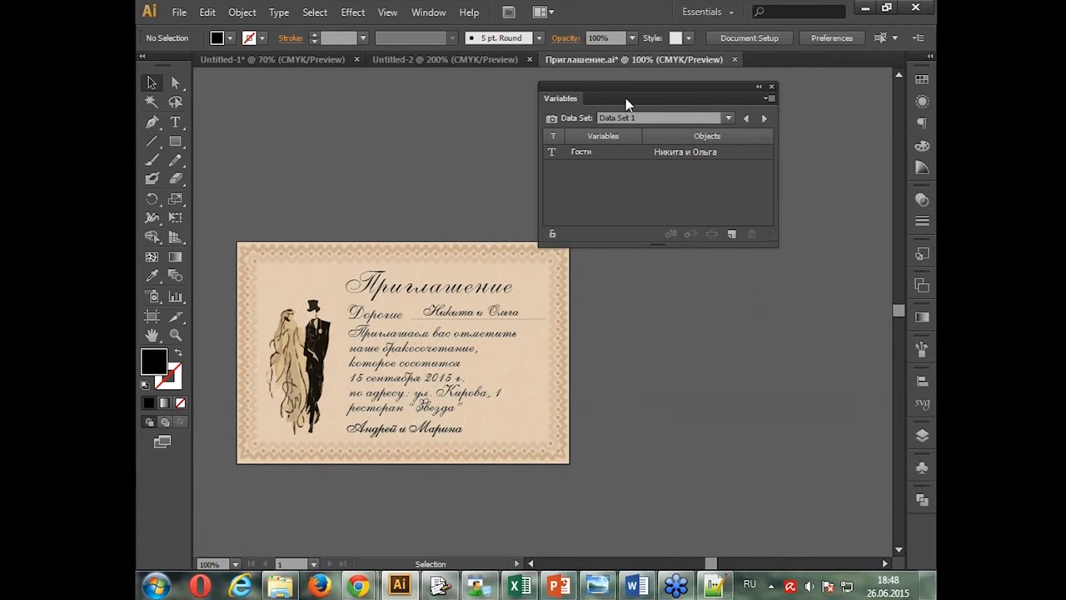
pyautogui.moveTo(628, 93); pyautogui.dragTo(635, 80)
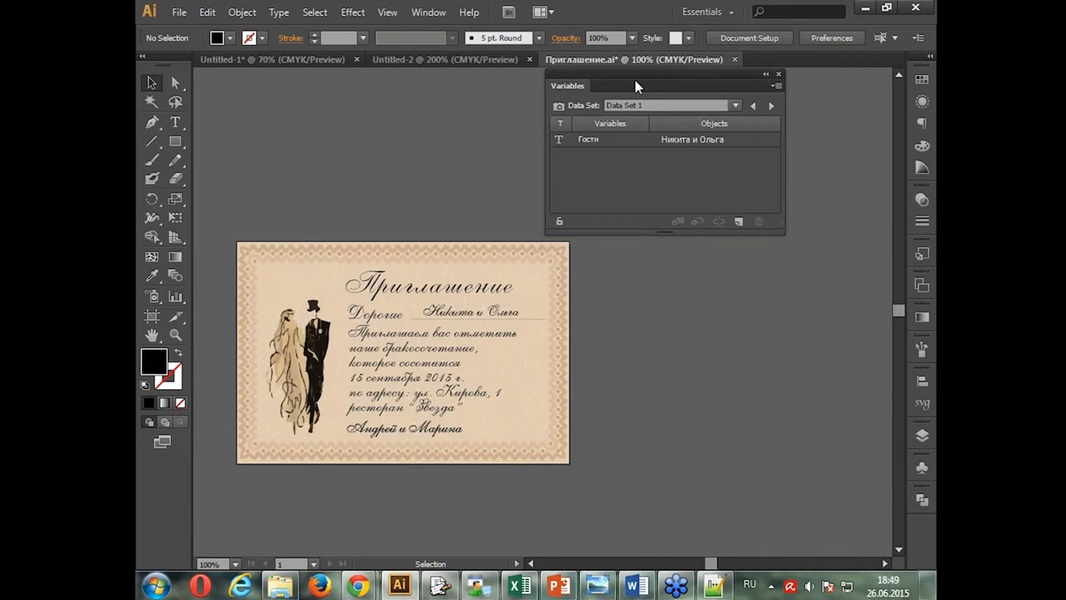
pyautogui.moveTo(625, 85); pyautogui.dragTo(649, 411)
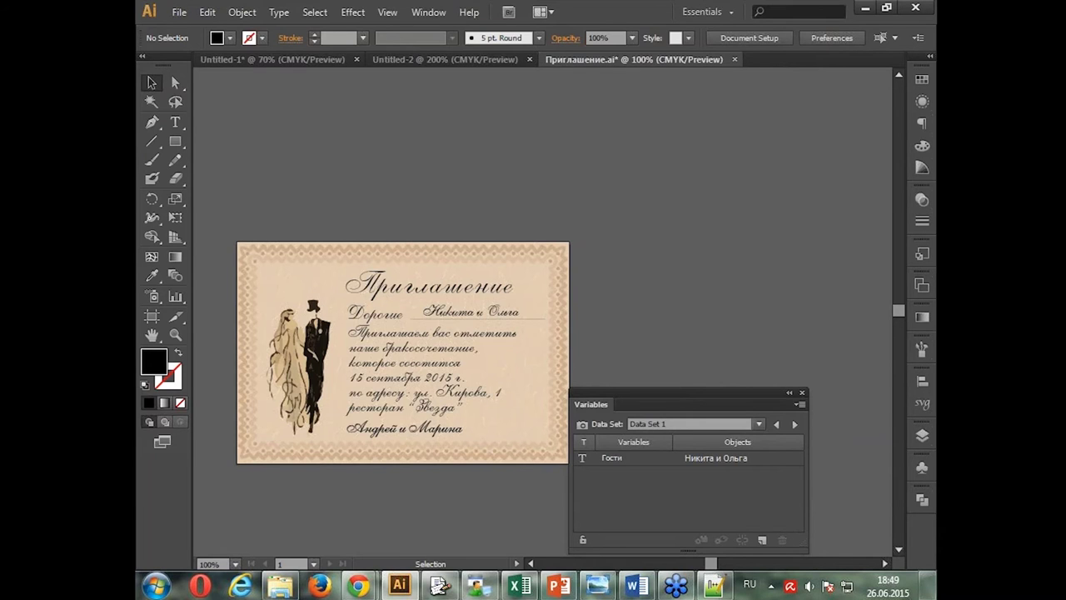
pyautogui.click(428, 12)
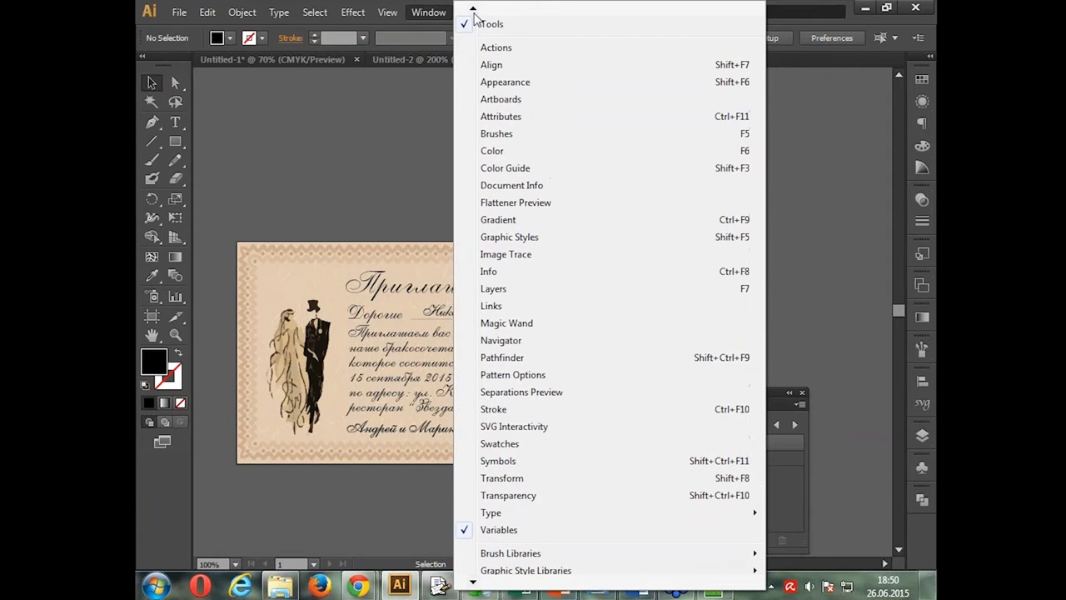
# - Open the Actions panel and delete the Default Actions set
pyautogui.click(518, 49)
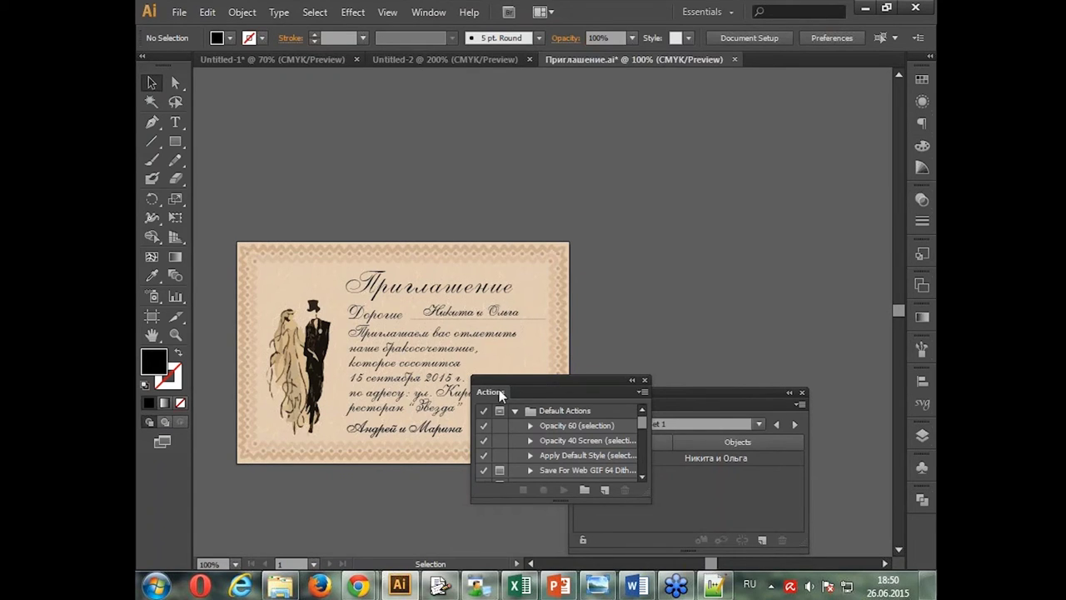
pyautogui.moveTo(499, 389); pyautogui.dragTo(596, 108)
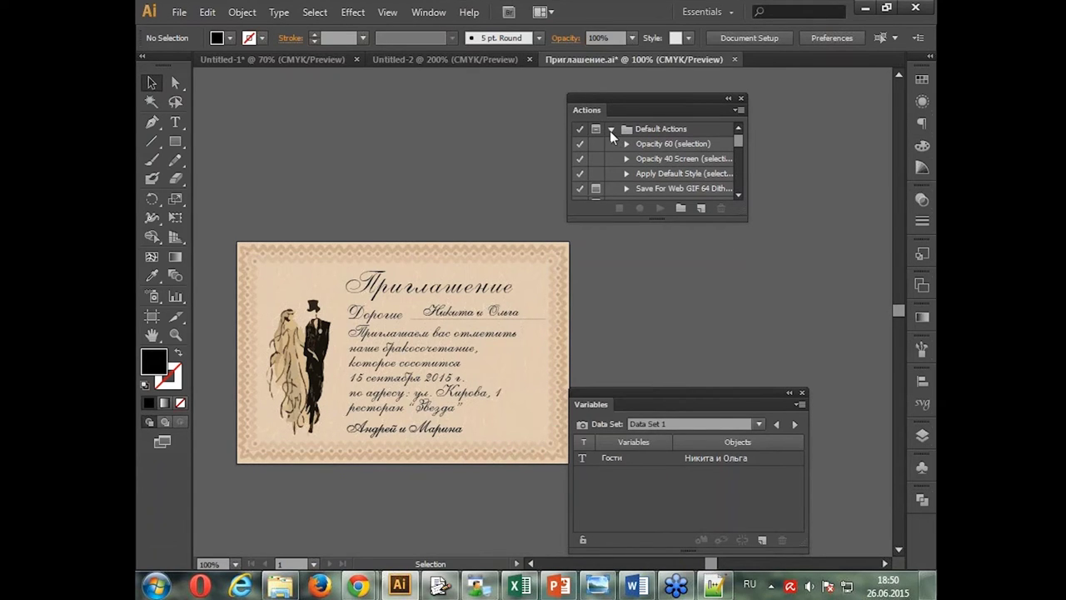
pyautogui.click(611, 130)
pyautogui.click(658, 129)
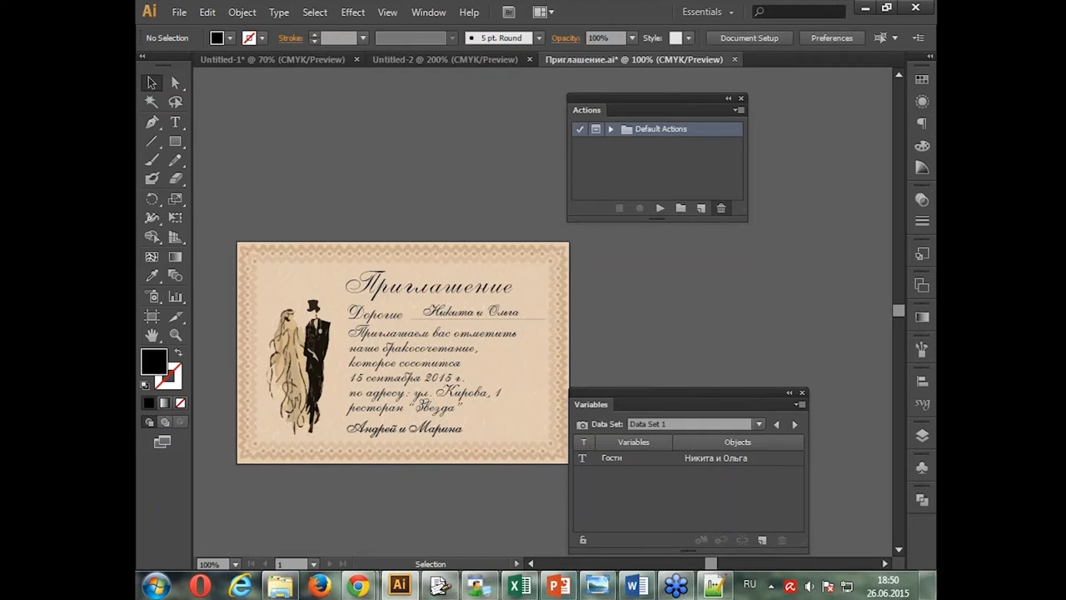
pyautogui.click(721, 208)
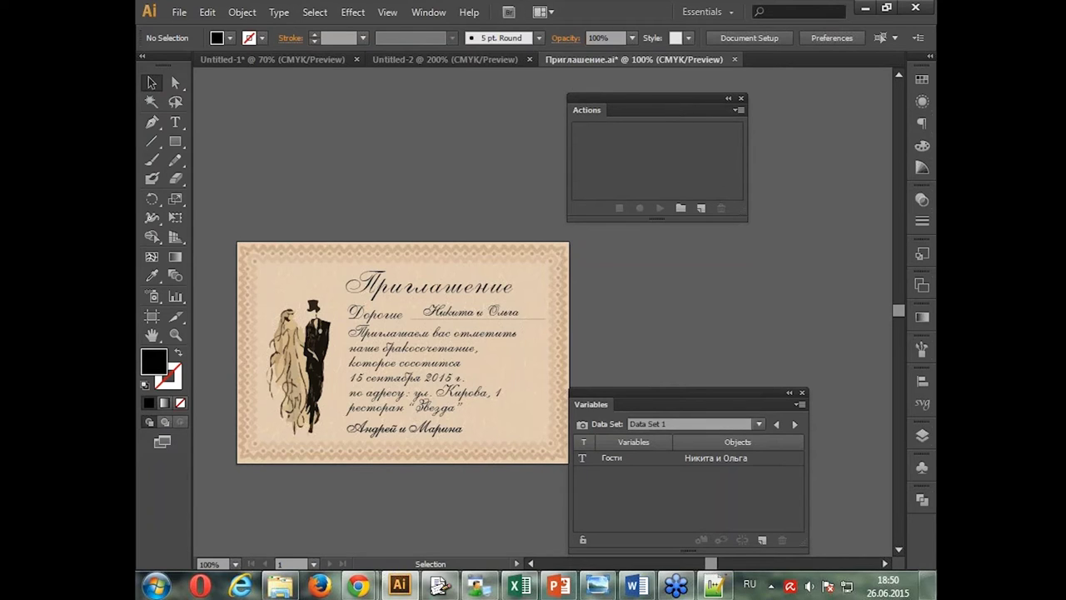
# - Create a new action set named 'Переменные' and reposition the Actions panel
pyautogui.click(681, 207)
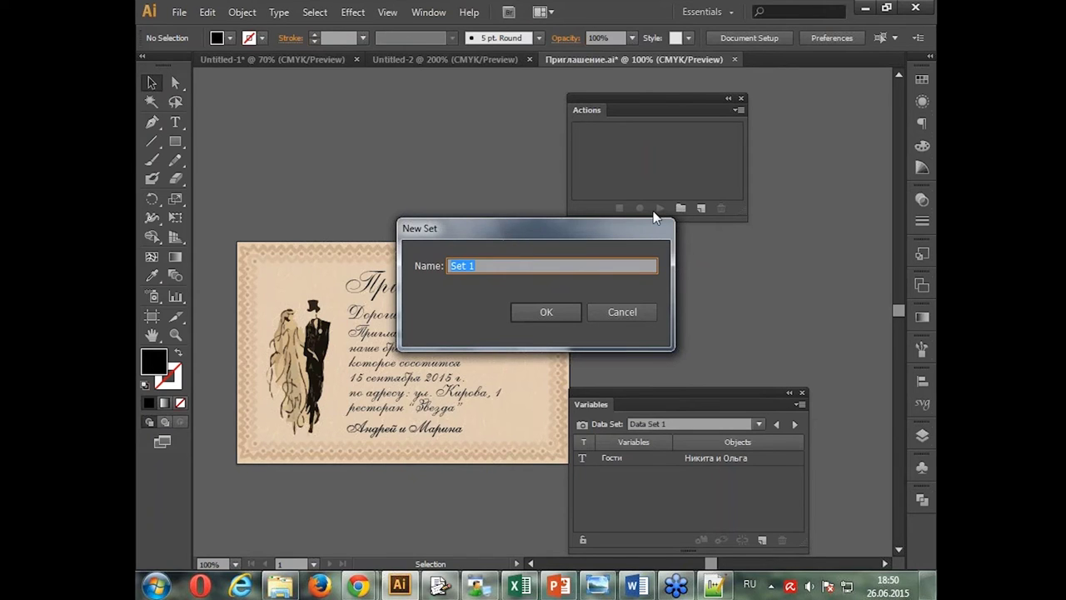
pyautogui.write('Переменные')
pyautogui.click(558, 314)
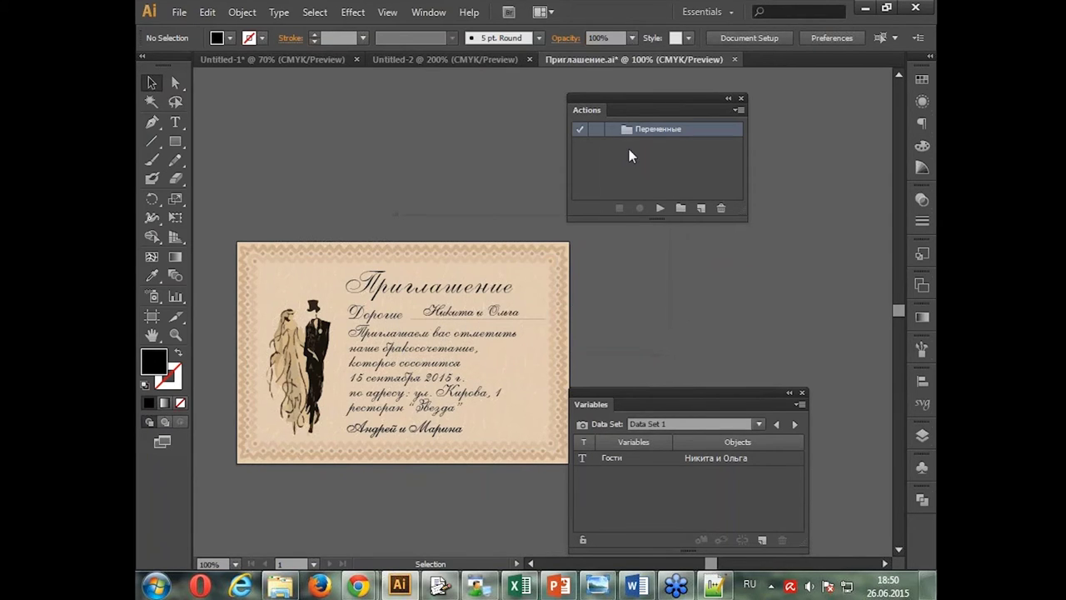
pyautogui.moveTo(645, 108); pyautogui.dragTo(661, 94)
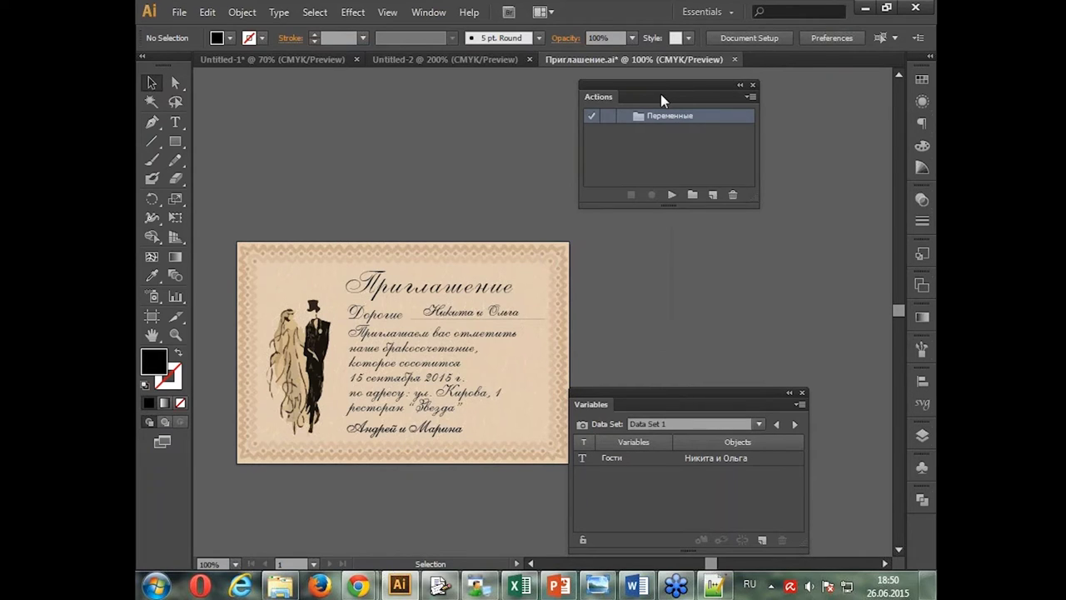
pyautogui.moveTo(661, 94); pyautogui.dragTo(666, 80)
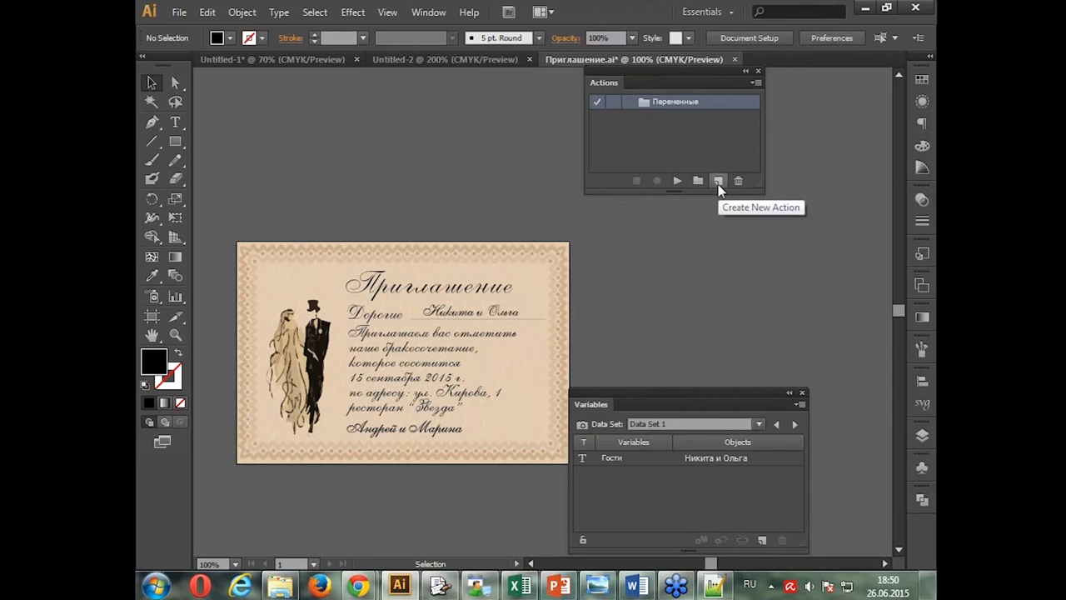
pyautogui.click(179, 13)
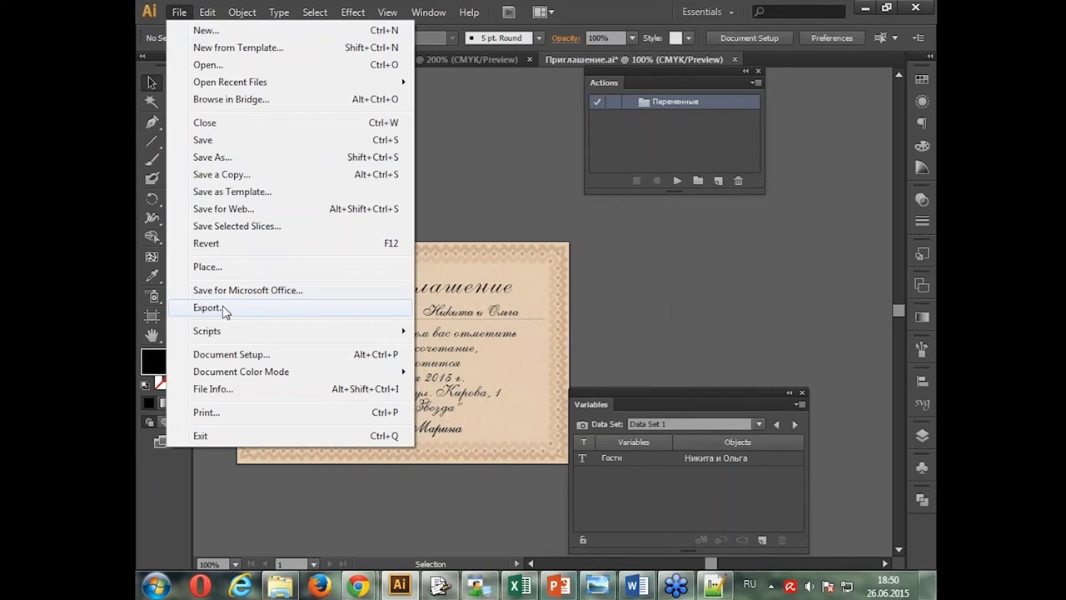
pyautogui.click(623, 88)
pyautogui.moveTo(624, 87)
pyautogui.mouseDown()
pyautogui.moveTo(611, 99)
pyautogui.moveTo(591, 92)
pyautogui.mouseUp()
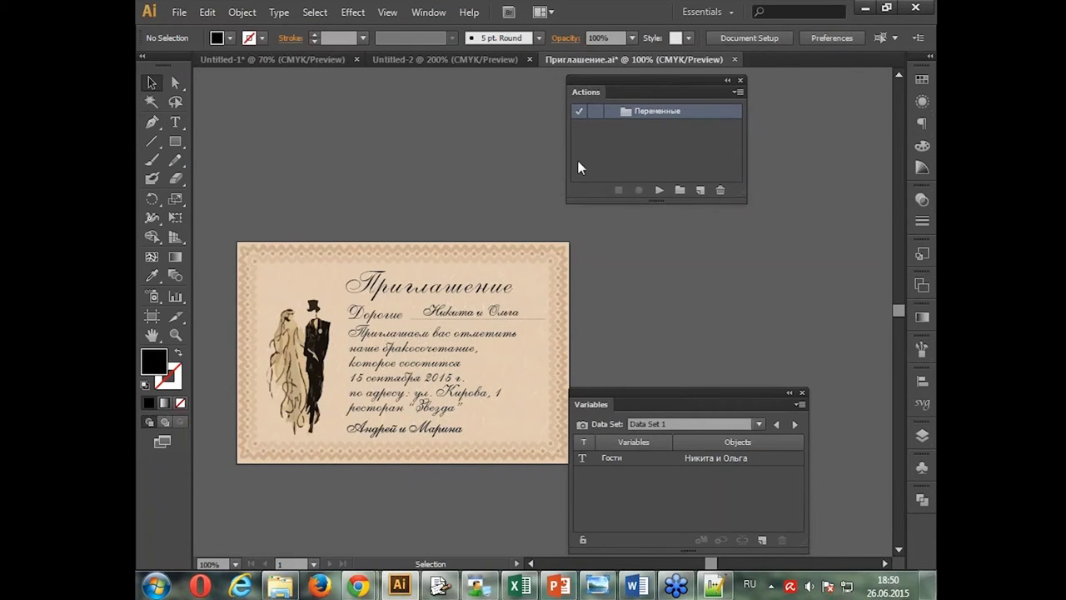
# - Create an action named 'Приглашение' in the Переменные set and begin recording it
pyautogui.click(698, 194)
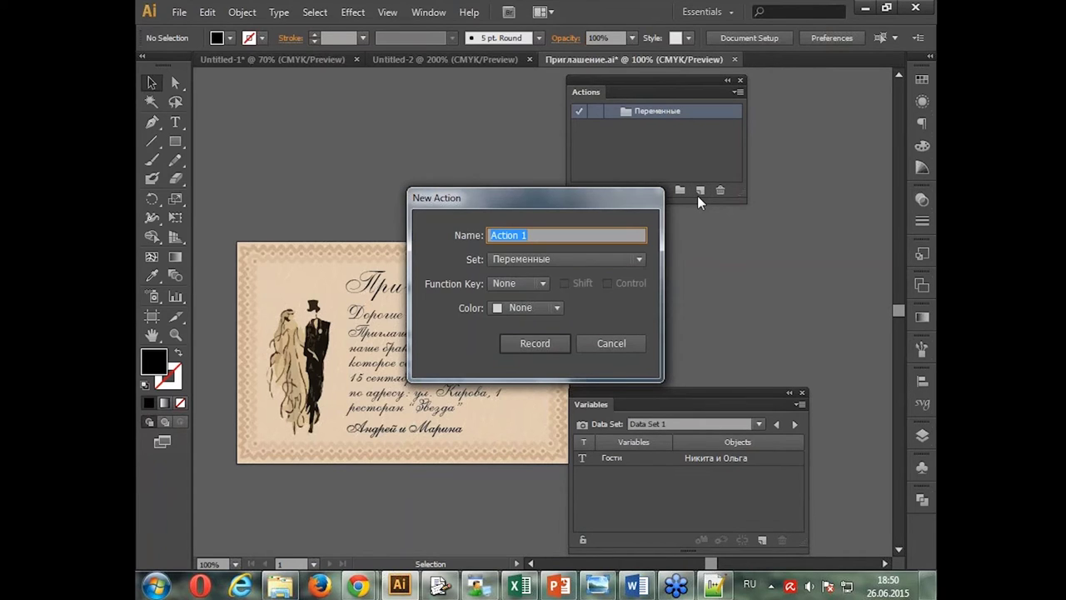
pyautogui.write('Пригла')
pyautogui.write('ш')
pyautogui.write('ение')
pyautogui.click(551, 259)
pyautogui.click(552, 260)
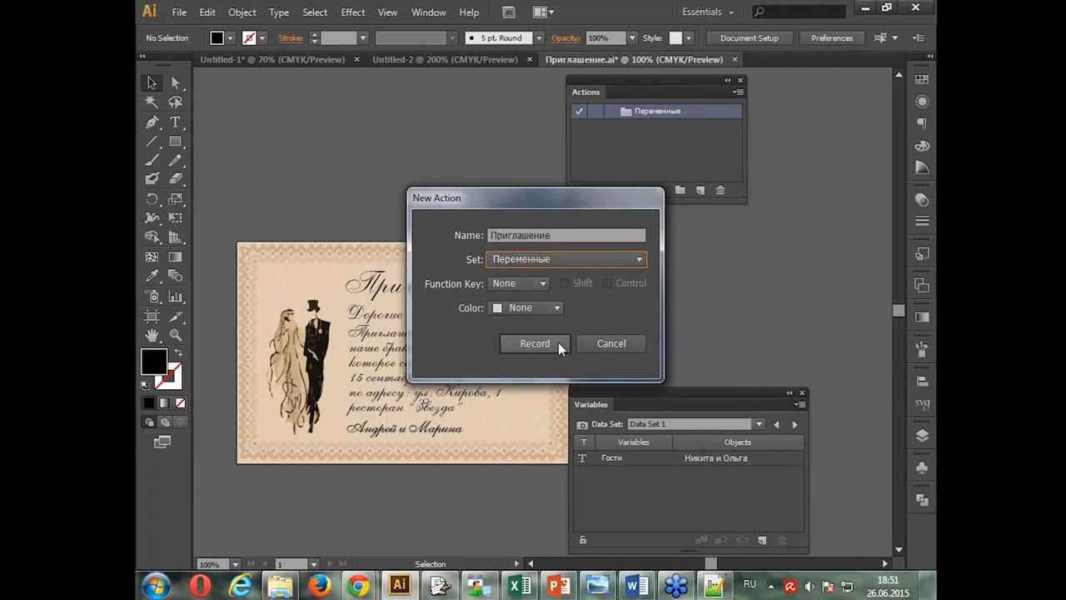
pyautogui.click(558, 343)
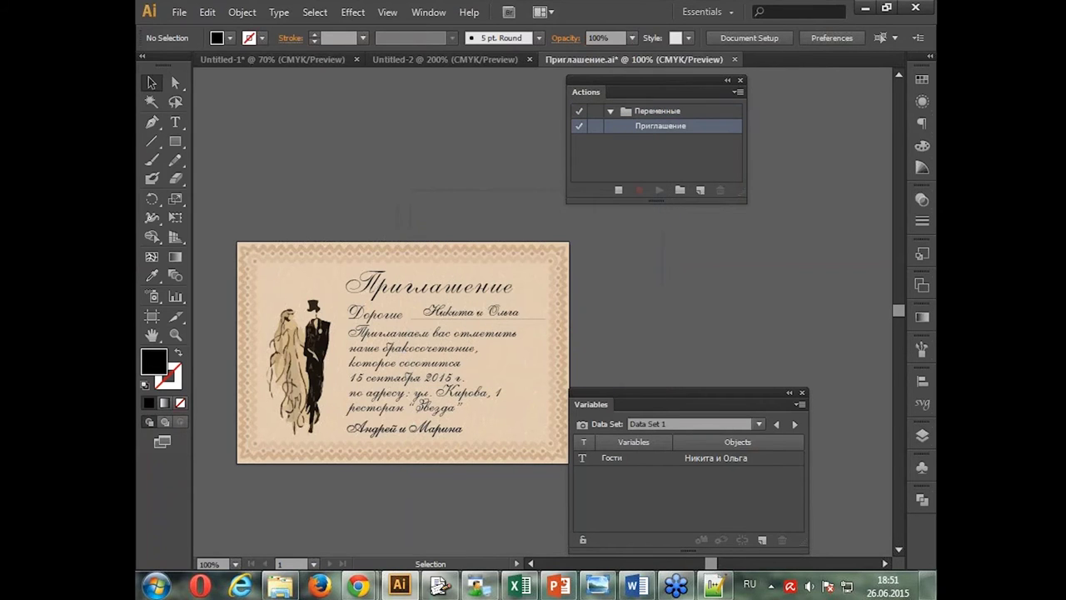
# - Export the invitation as a JPEG at quality 10 (Maximum) into Desktop\26-06-15\JPG
pyautogui.click(185, 10)
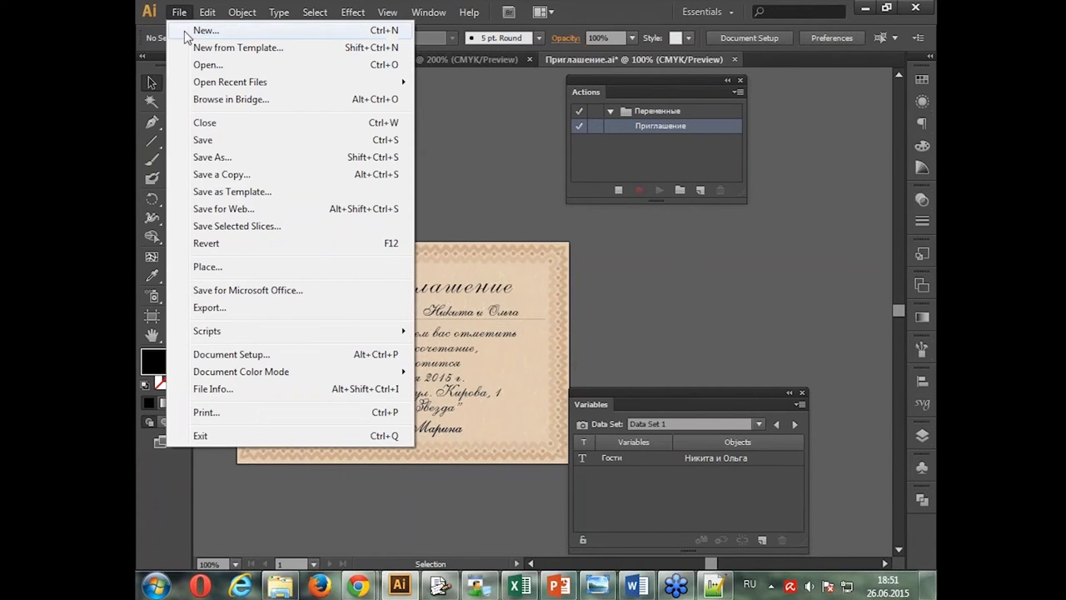
pyautogui.click(234, 309)
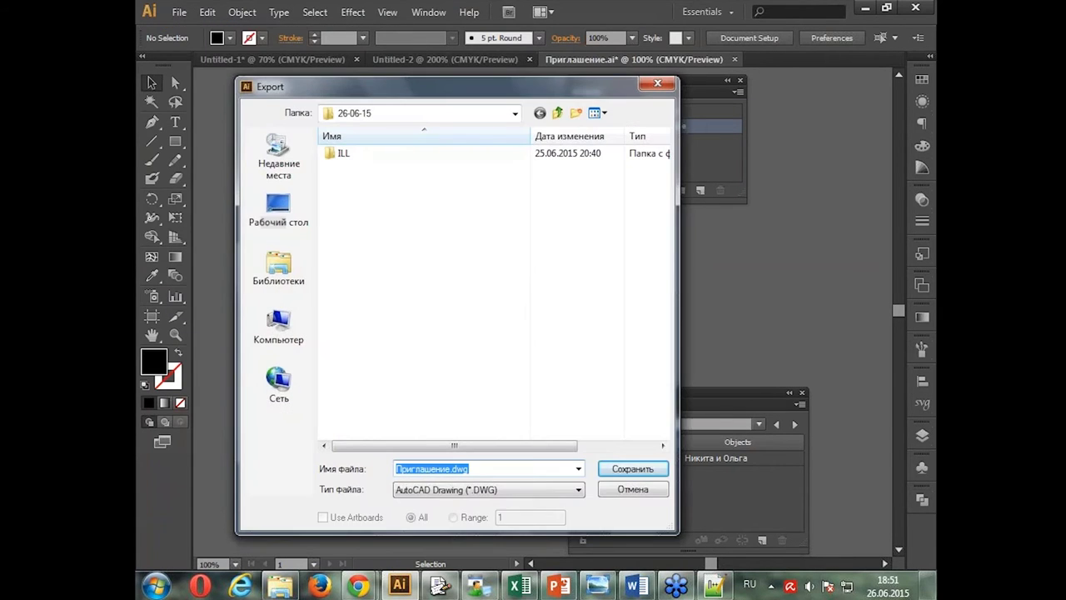
pyautogui.click(280, 210)
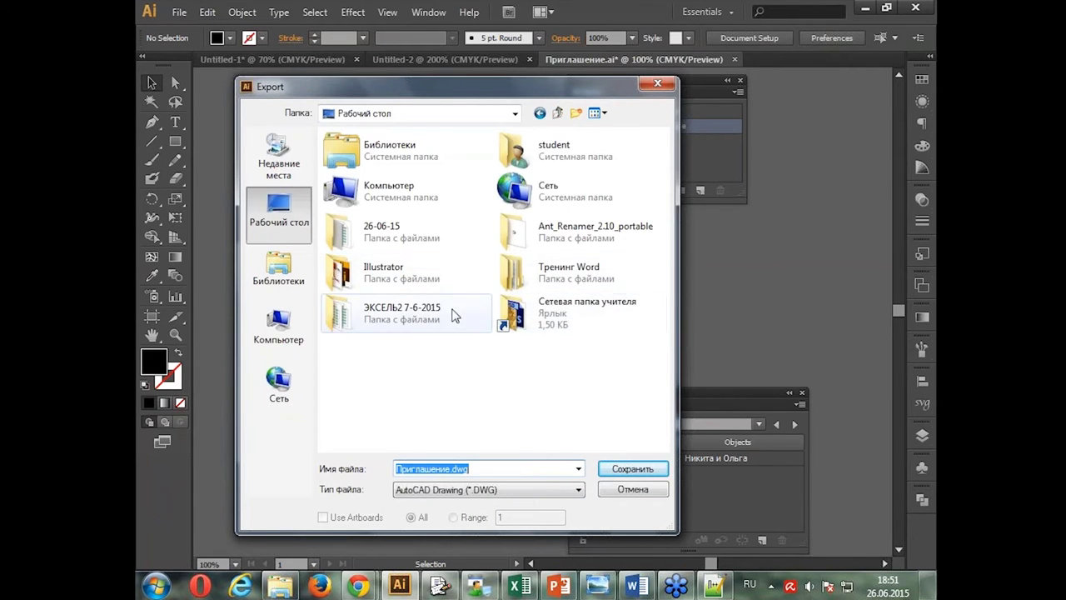
pyautogui.doubleClick(408, 239)
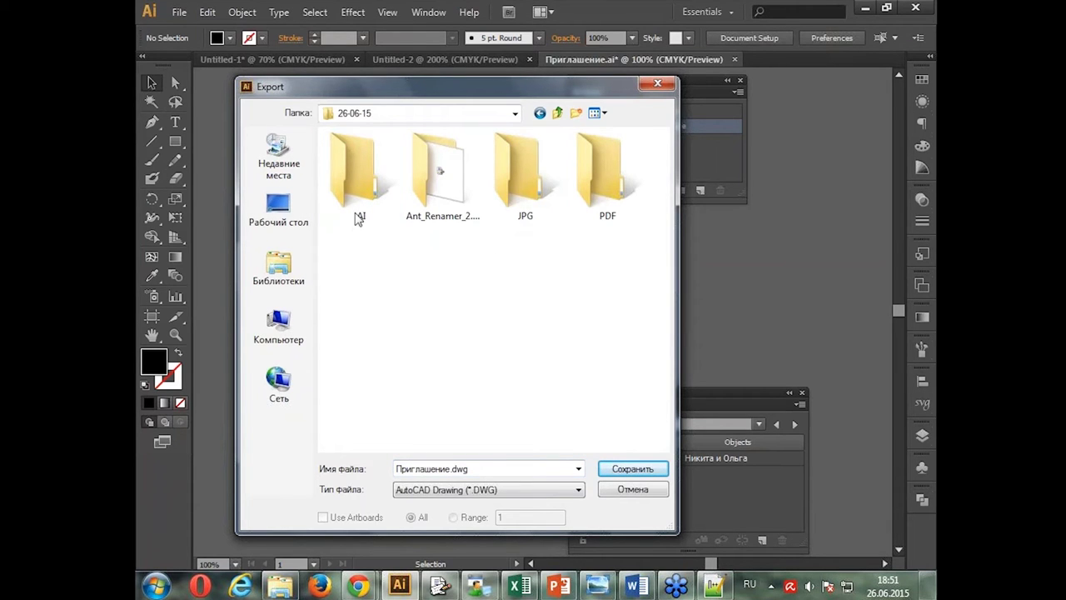
pyautogui.doubleClick(520, 175)
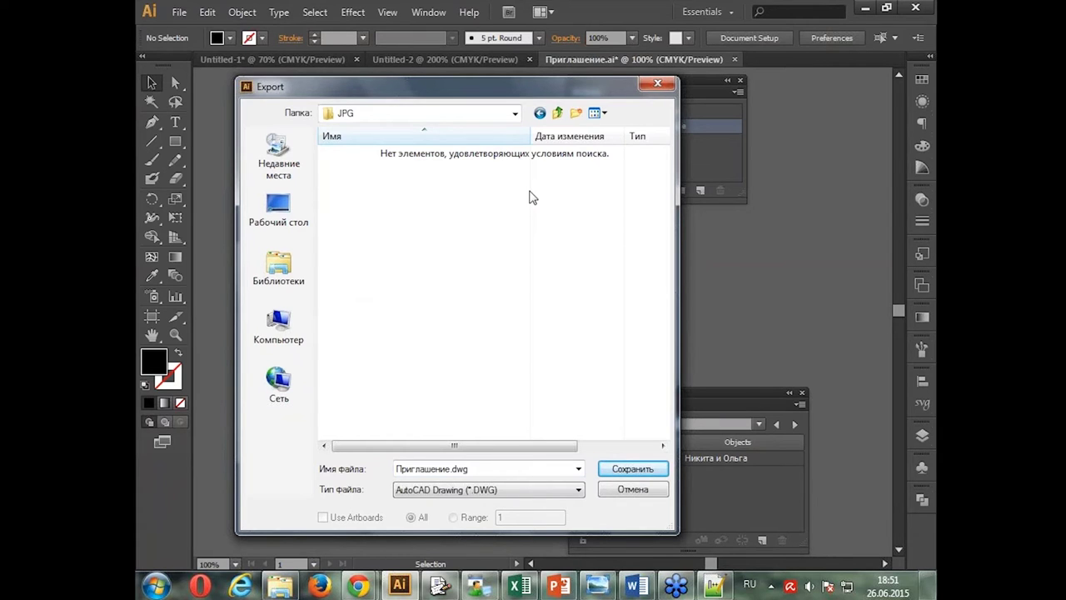
pyautogui.click(484, 491)
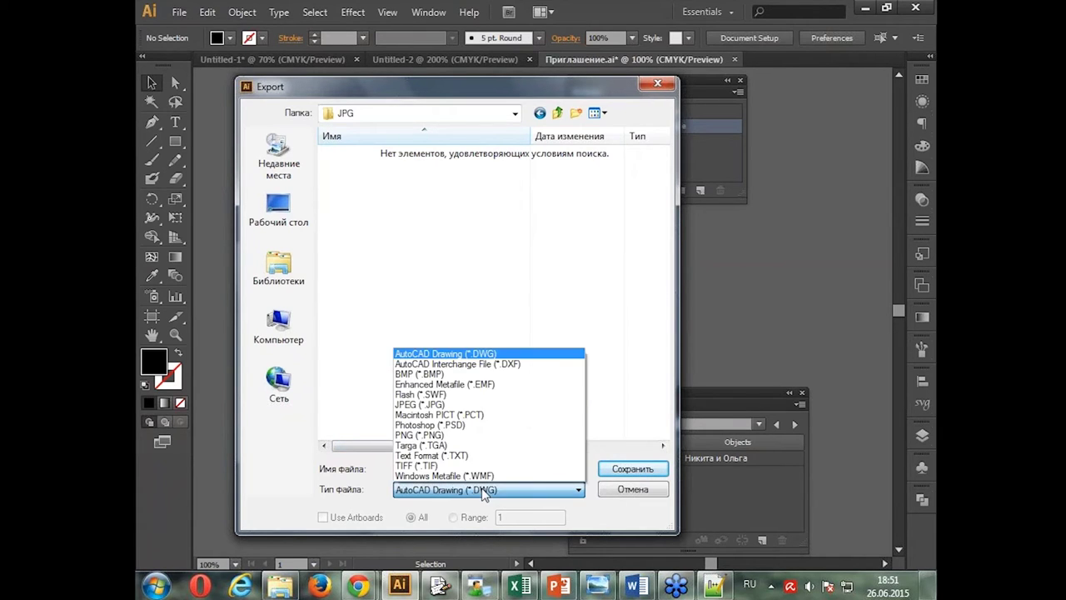
pyautogui.click(443, 405)
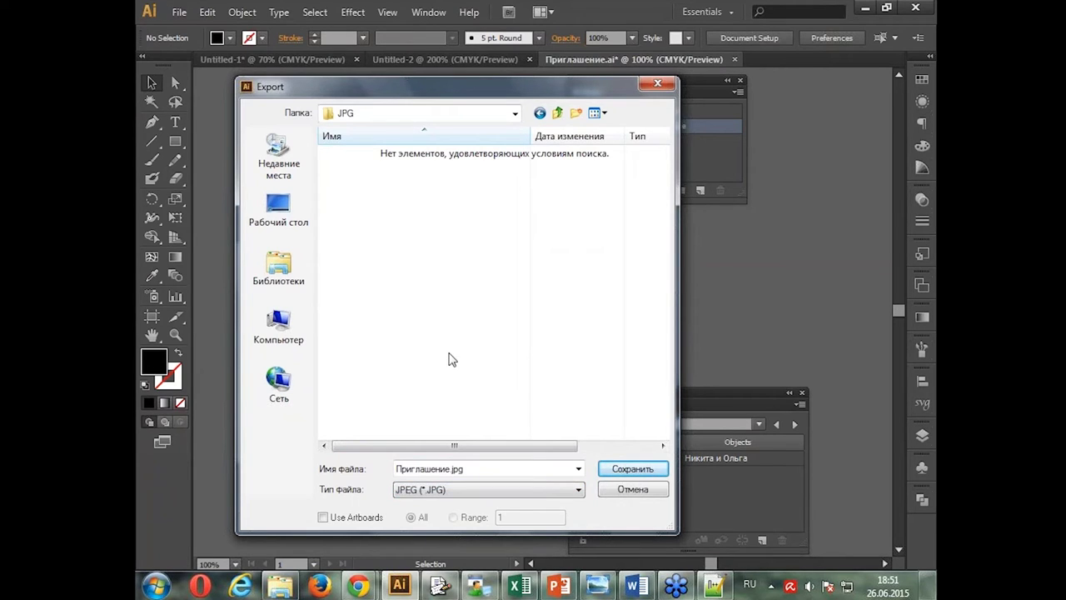
pyautogui.click(609, 472)
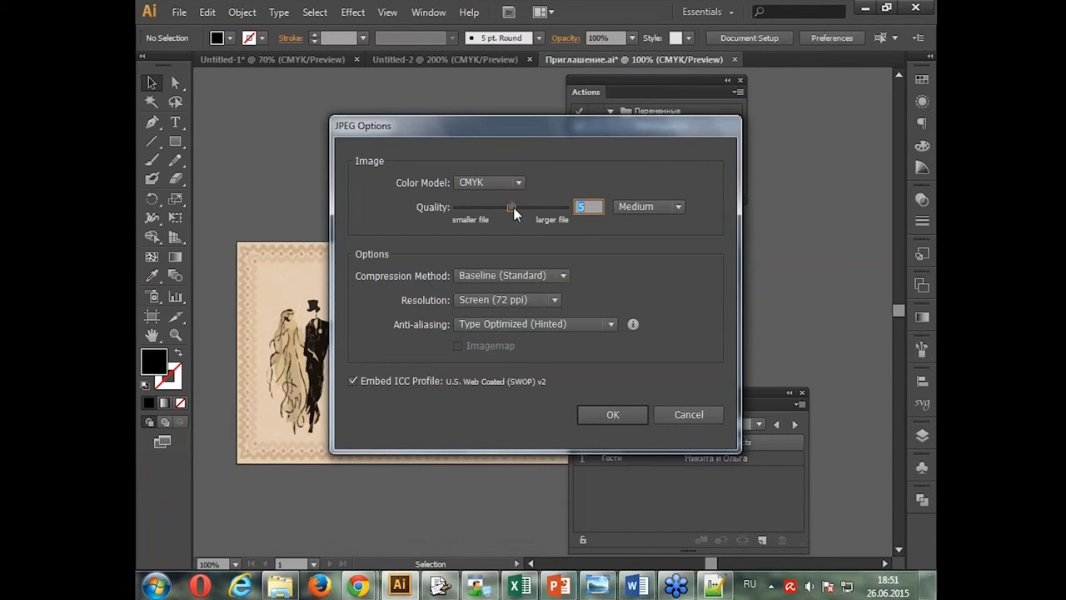
pyautogui.moveTo(525, 208); pyautogui.dragTo(567, 207)
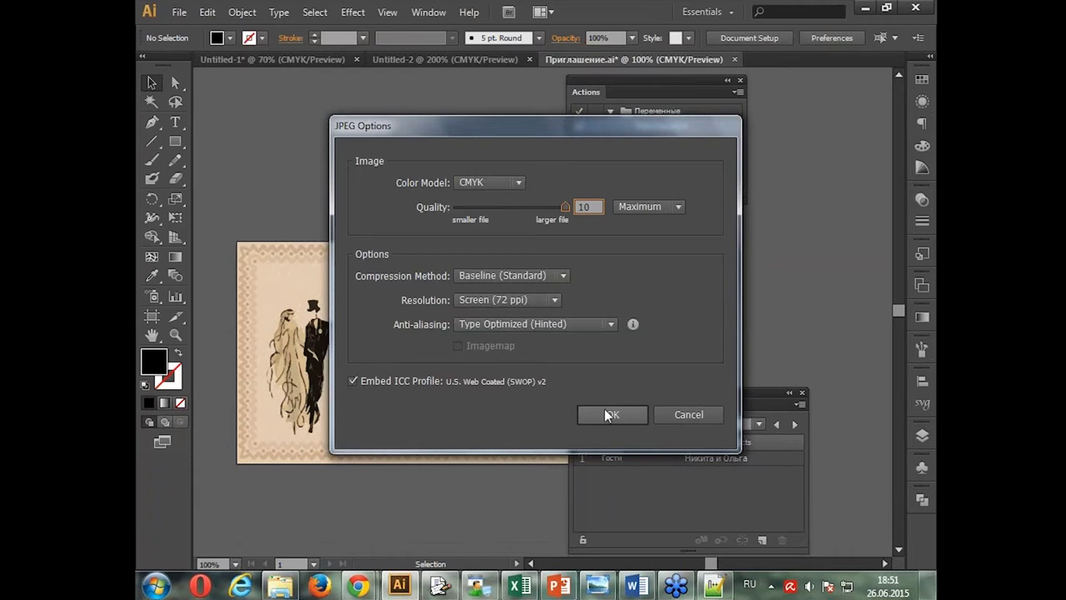
pyautogui.click(608, 411)
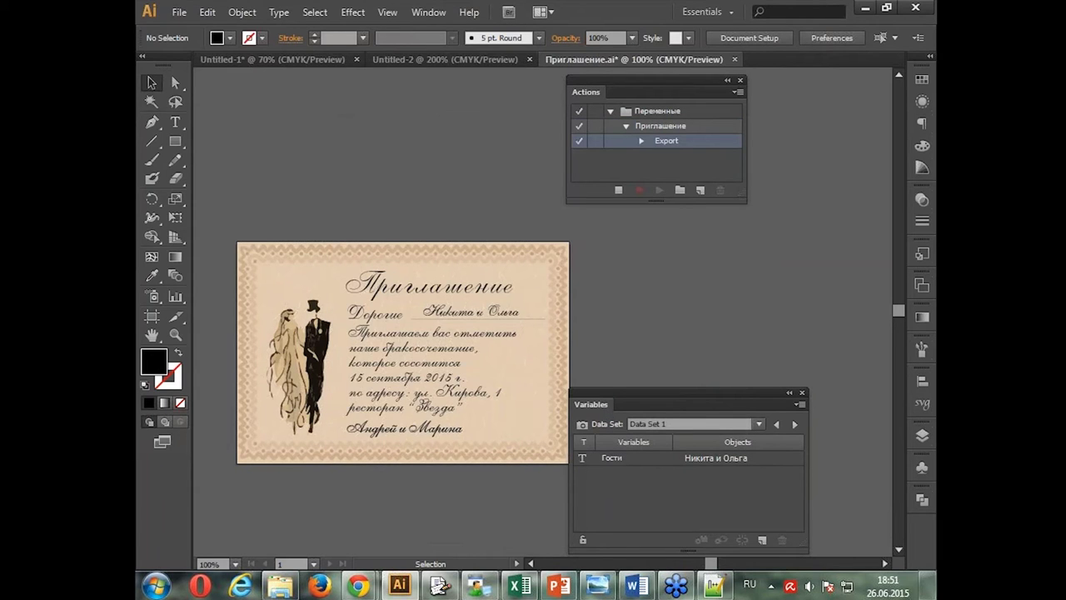
# - Stop recording, expand the Export step to view its path, and enlarge the Actions panel
pyautogui.click(619, 192)
pyautogui.click(641, 141)
pyautogui.moveTo(745, 201)
pyautogui.mouseDown()
pyautogui.moveTo(797, 238)
pyautogui.moveTo(846, 236)
pyautogui.mouseUp()
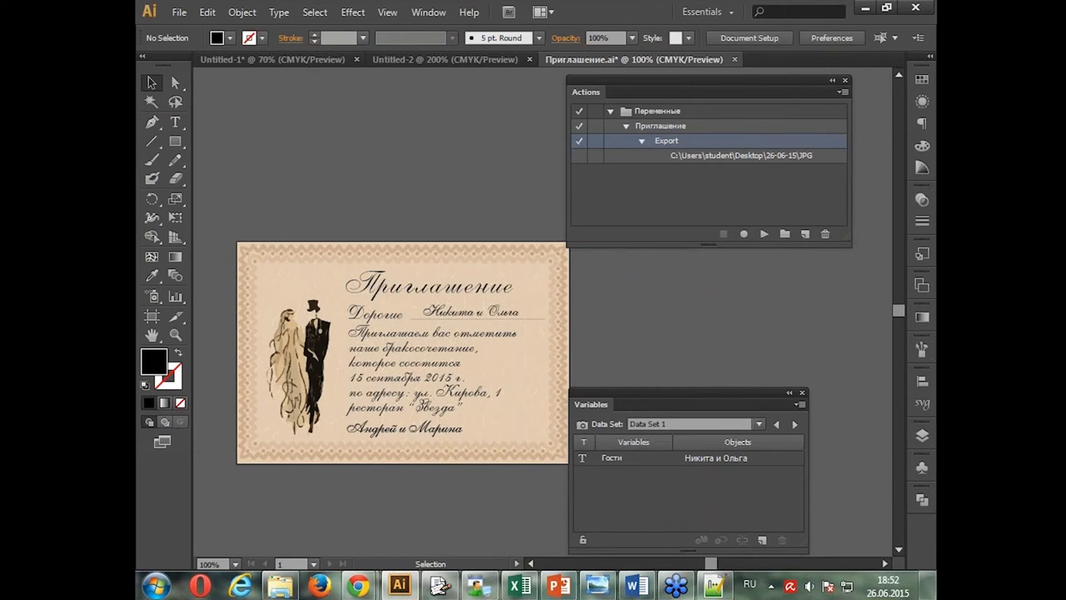
pyautogui.moveTo(625, 94); pyautogui.dragTo(545, 88)
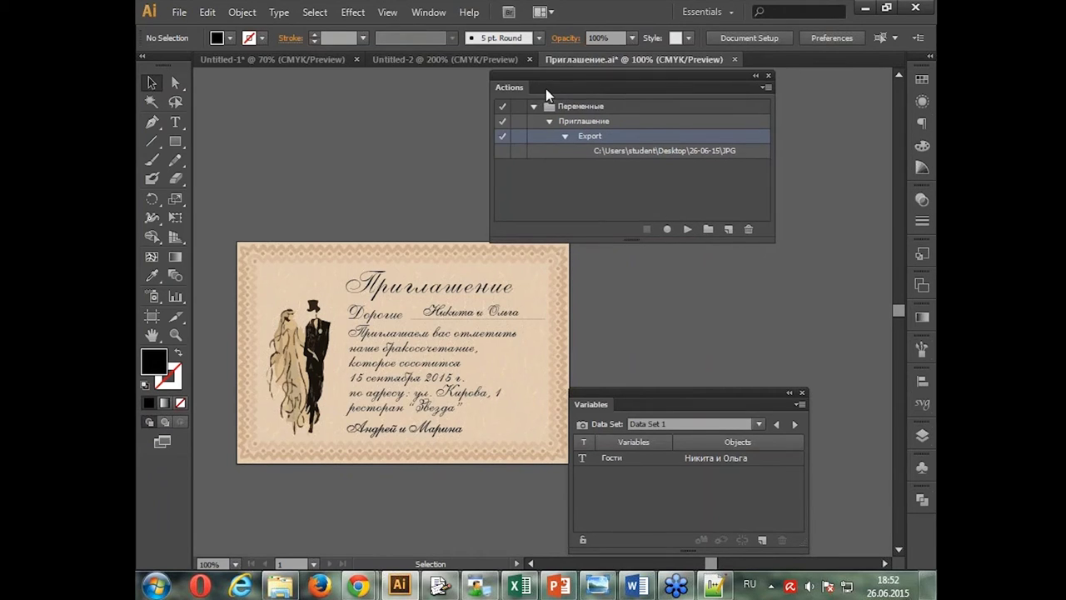
# - Collapse the recorded Export step and move the Actions panel further left
pyautogui.click(563, 136)
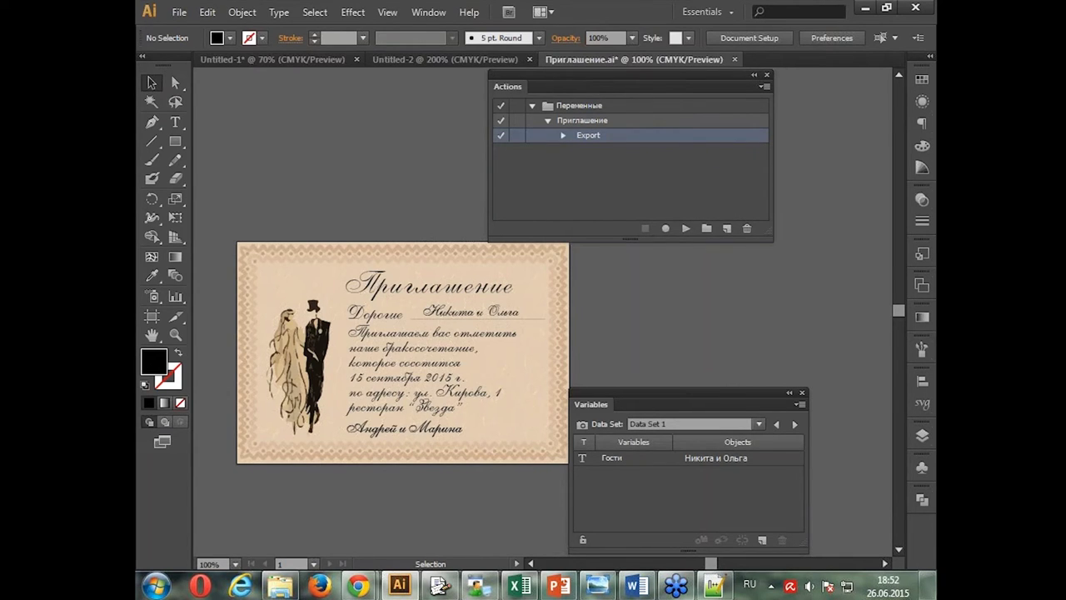
pyautogui.moveTo(602, 84); pyautogui.dragTo(572, 83)
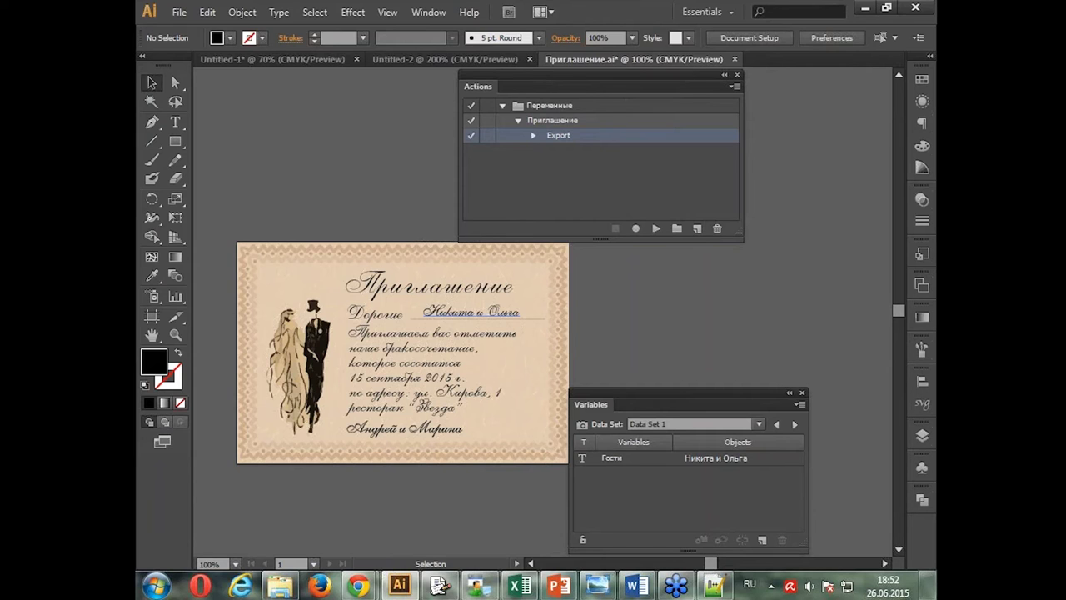
pyautogui.moveTo(607, 84); pyautogui.dragTo(543, 87)
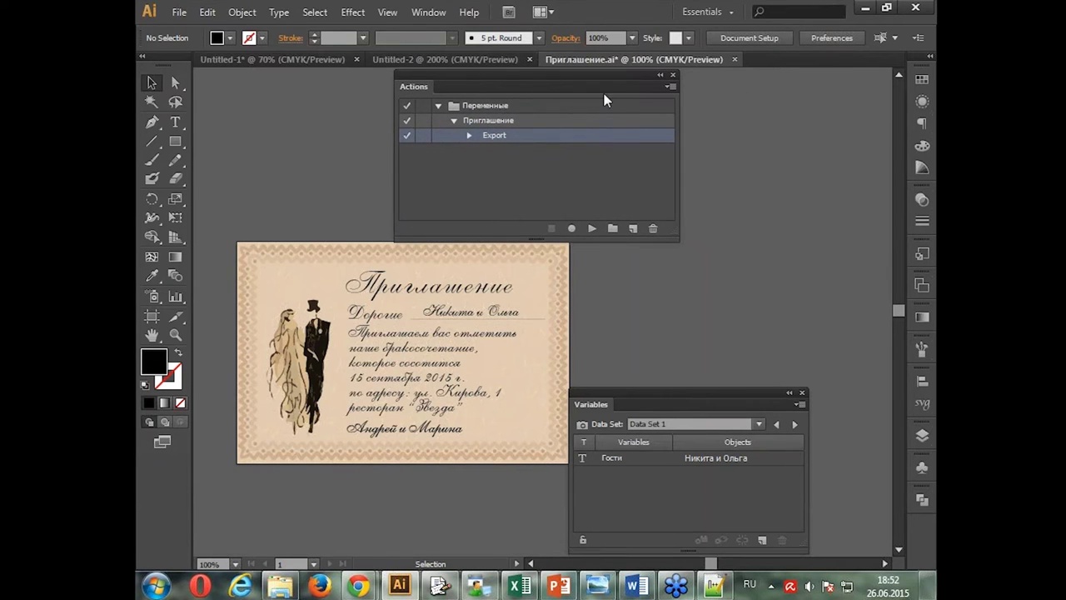
pyautogui.click(670, 88)
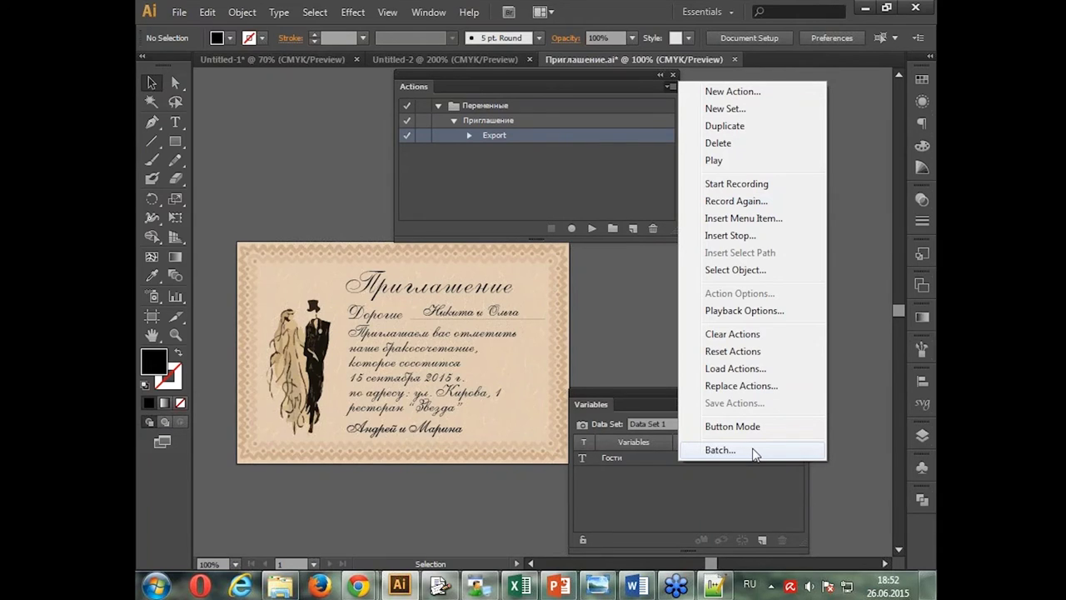
# - In the Batch dialog, set Source to Data Sets and enable Override Action "Export" Commands
pyautogui.click(753, 450)
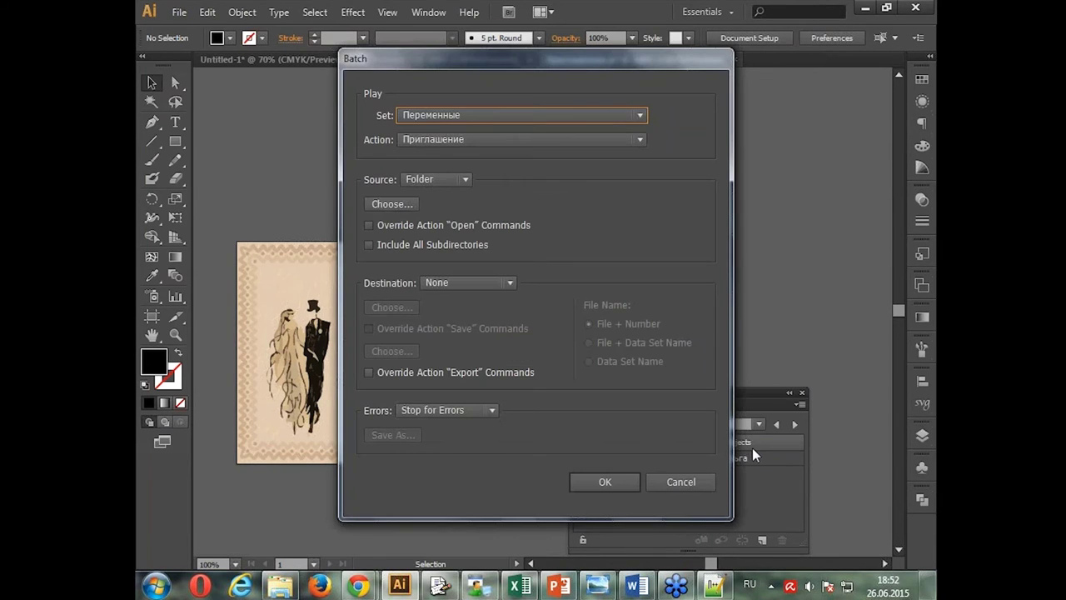
pyautogui.moveTo(578, 67); pyautogui.dragTo(646, 61)
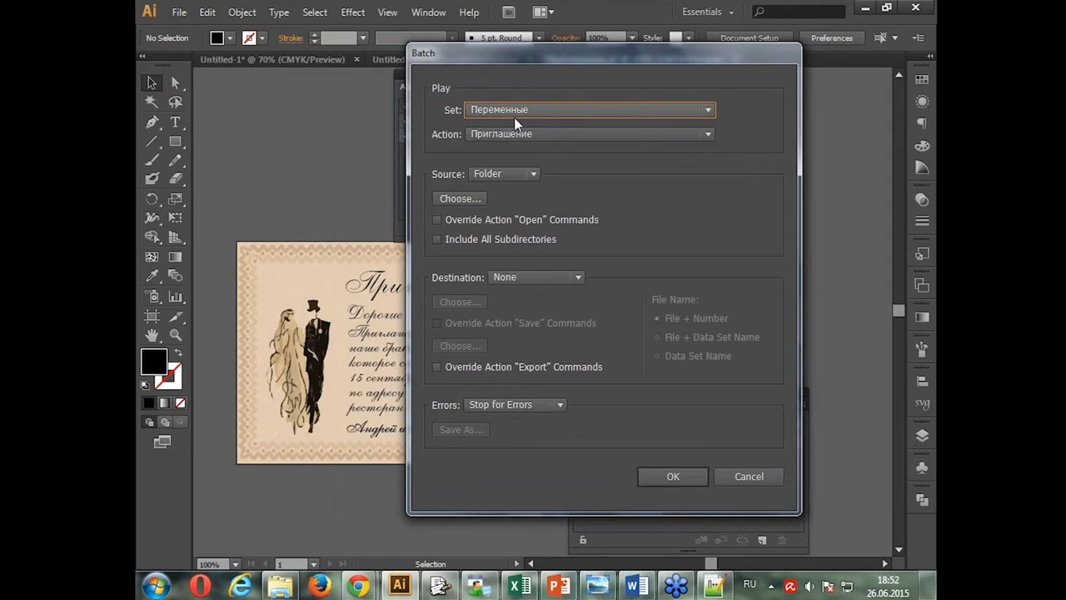
pyautogui.click(508, 173)
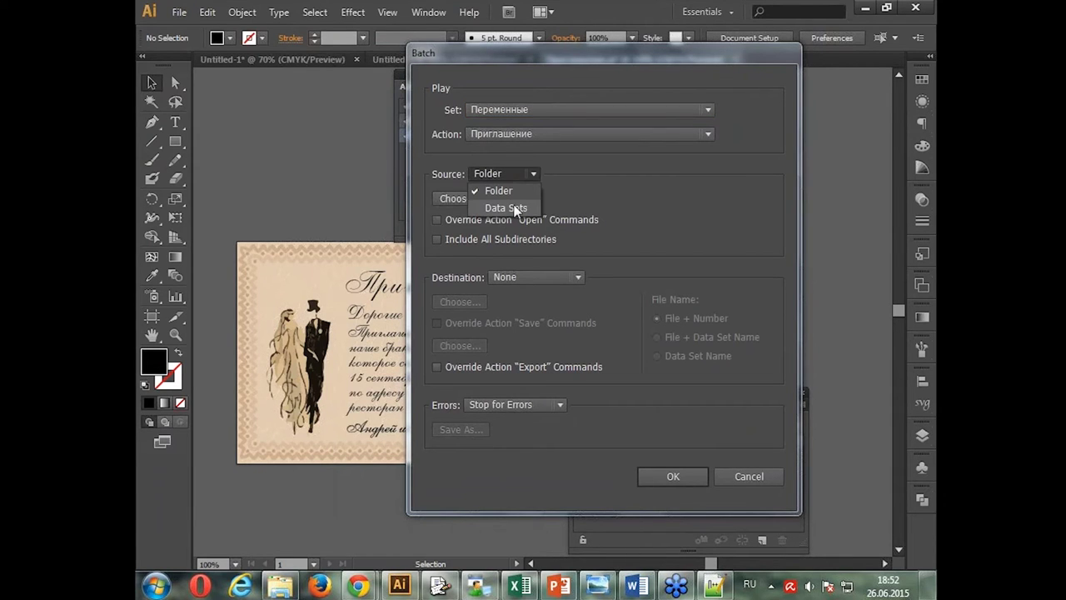
pyautogui.click(521, 208)
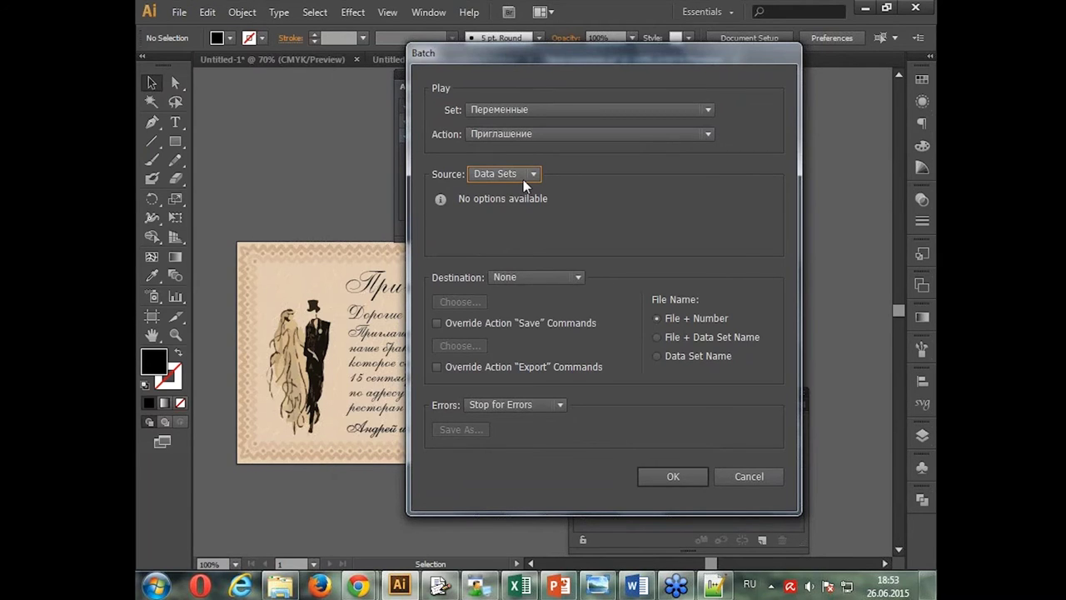
pyautogui.moveTo(550, 53); pyautogui.dragTo(587, 20)
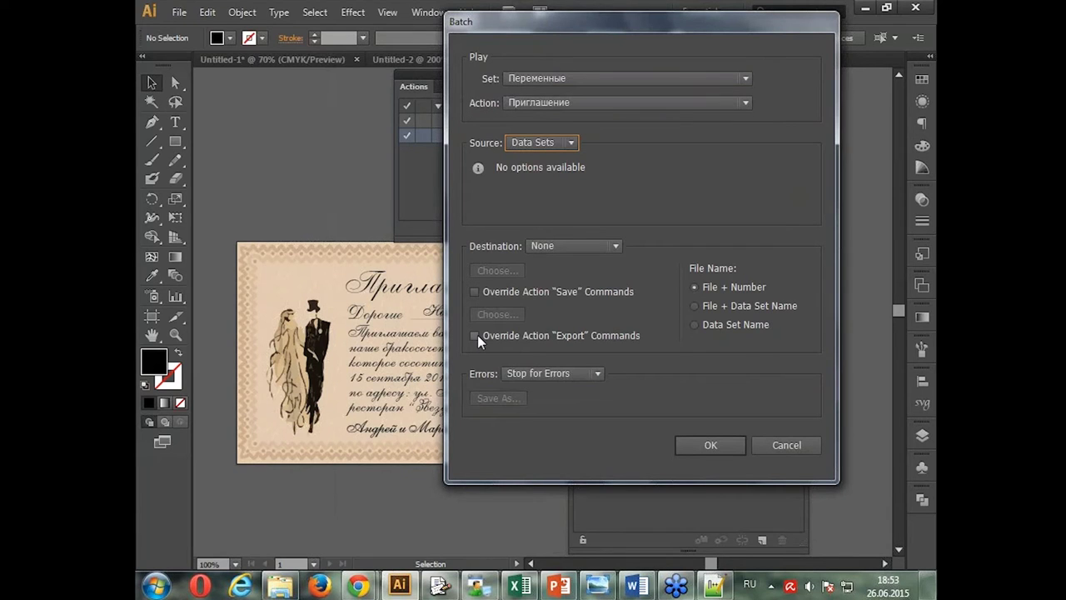
pyautogui.click(475, 335)
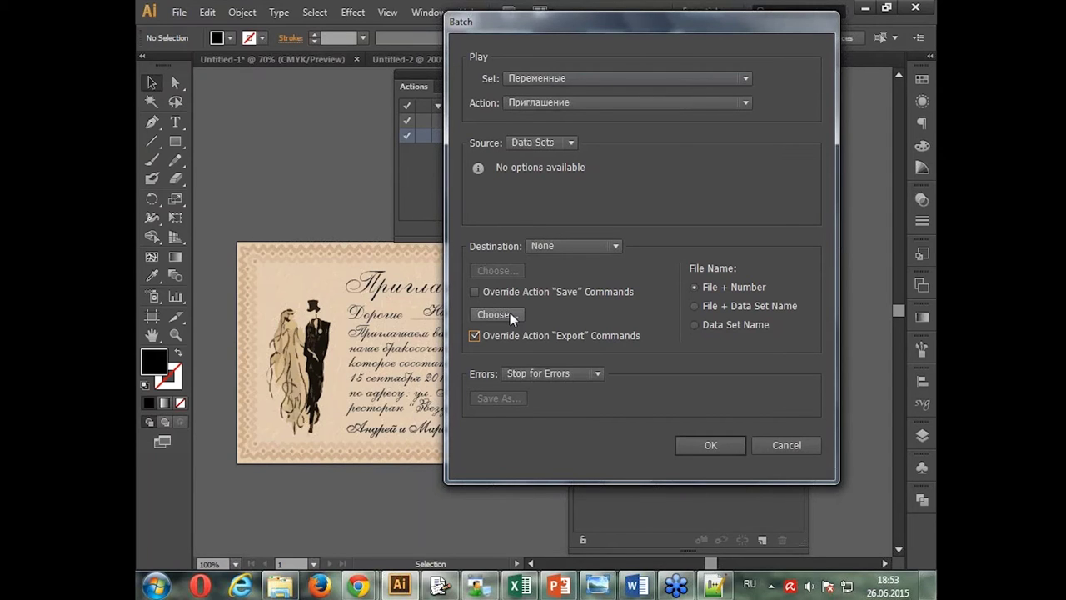
# - Set the batch destination to 26-06-15\JPG, name files by data set, and run the batch
pyautogui.click(509, 314)
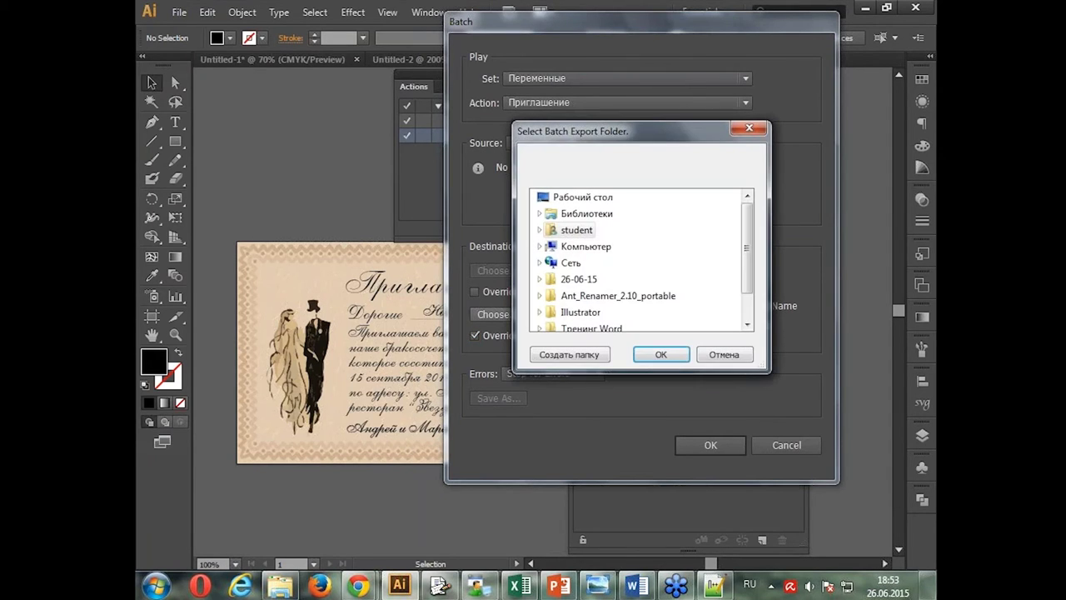
pyautogui.click(541, 280)
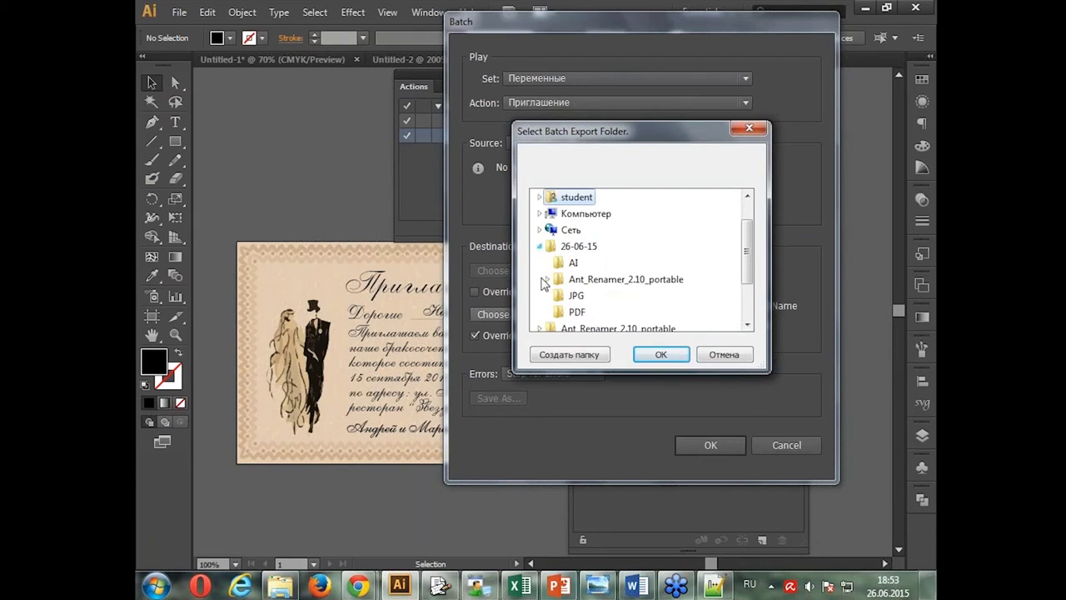
pyautogui.click(575, 298)
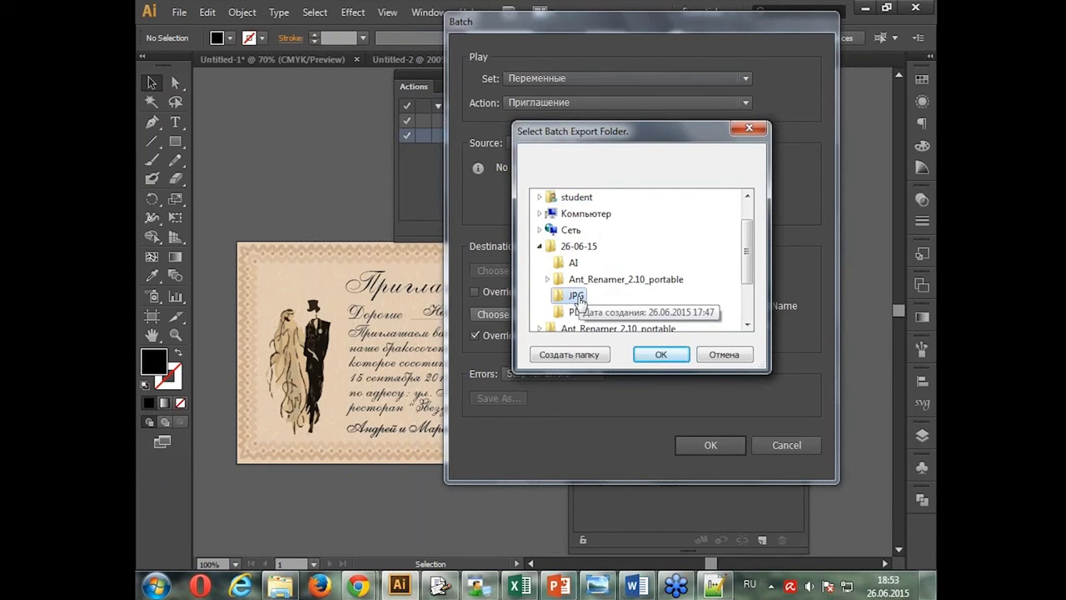
pyautogui.click(658, 355)
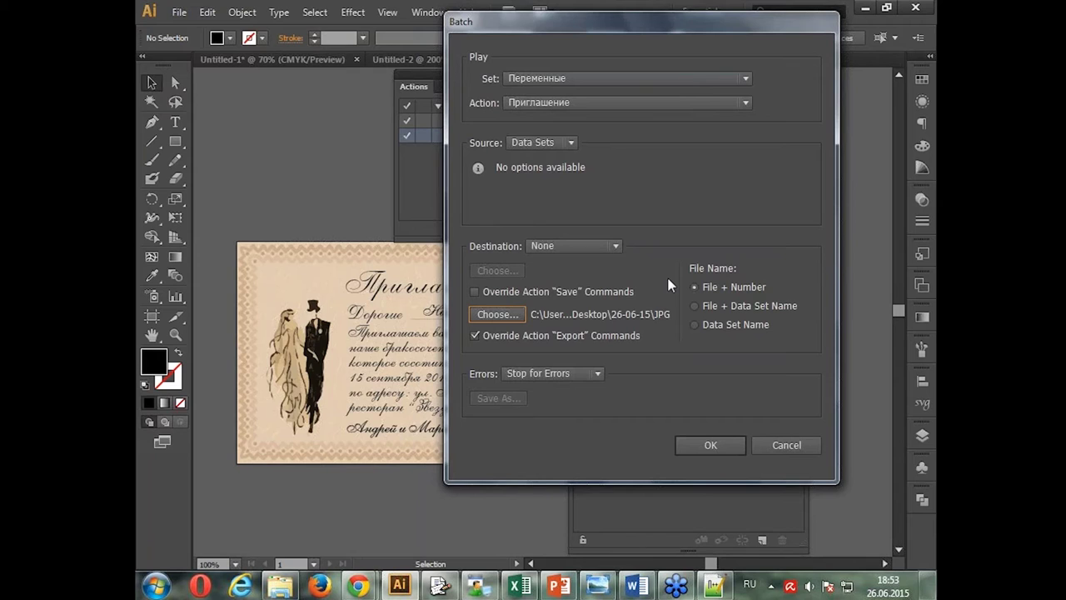
pyautogui.click(694, 324)
pyautogui.moveTo(704, 22); pyautogui.dragTo(469, 17)
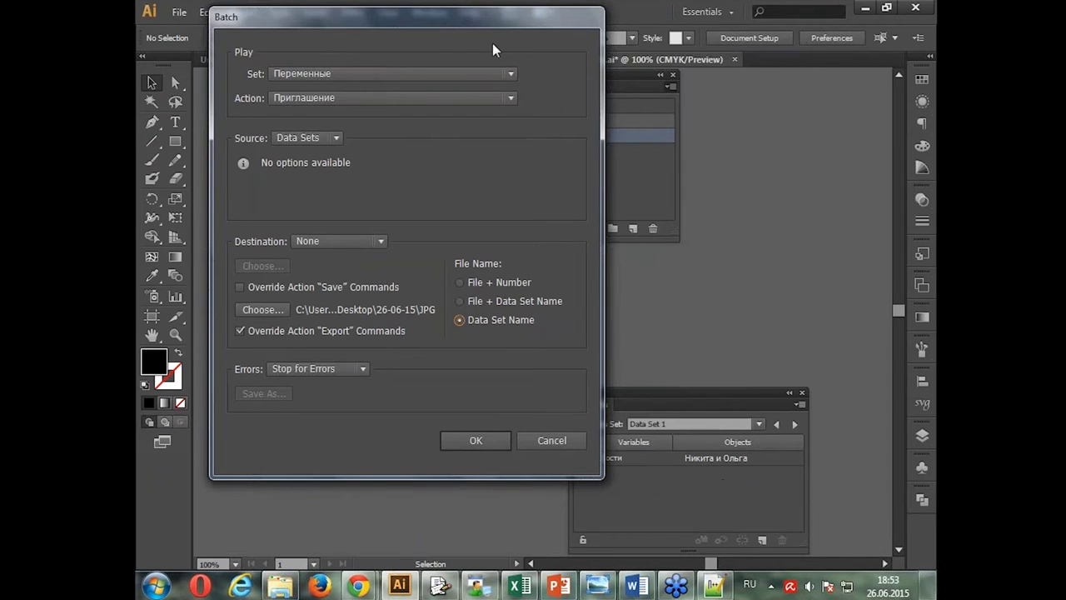
pyautogui.moveTo(486, 16); pyautogui.dragTo(594, 15)
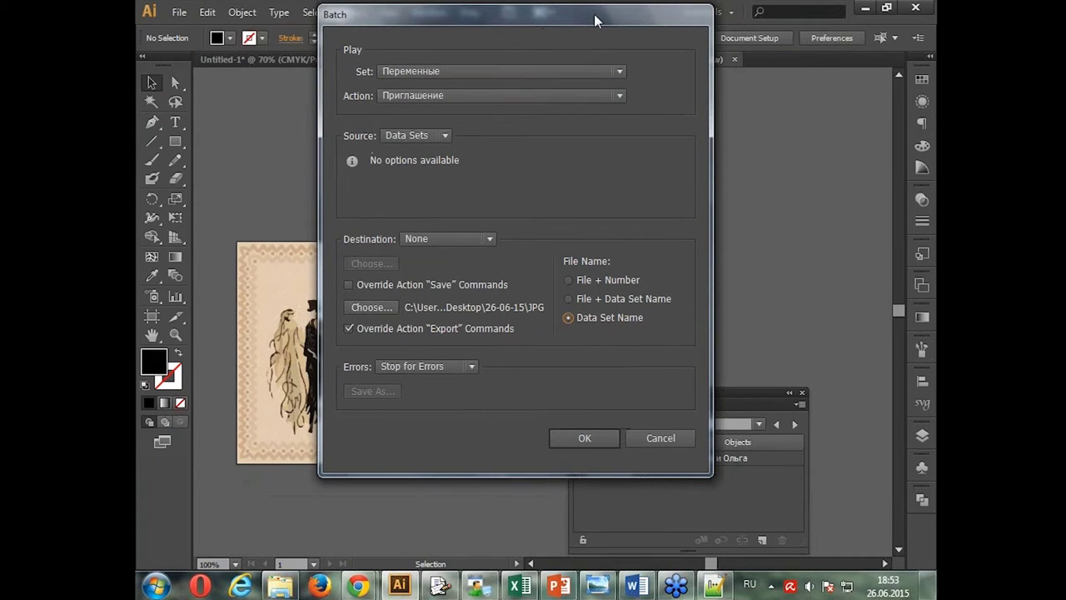
pyautogui.moveTo(594, 14); pyautogui.dragTo(611, 14)
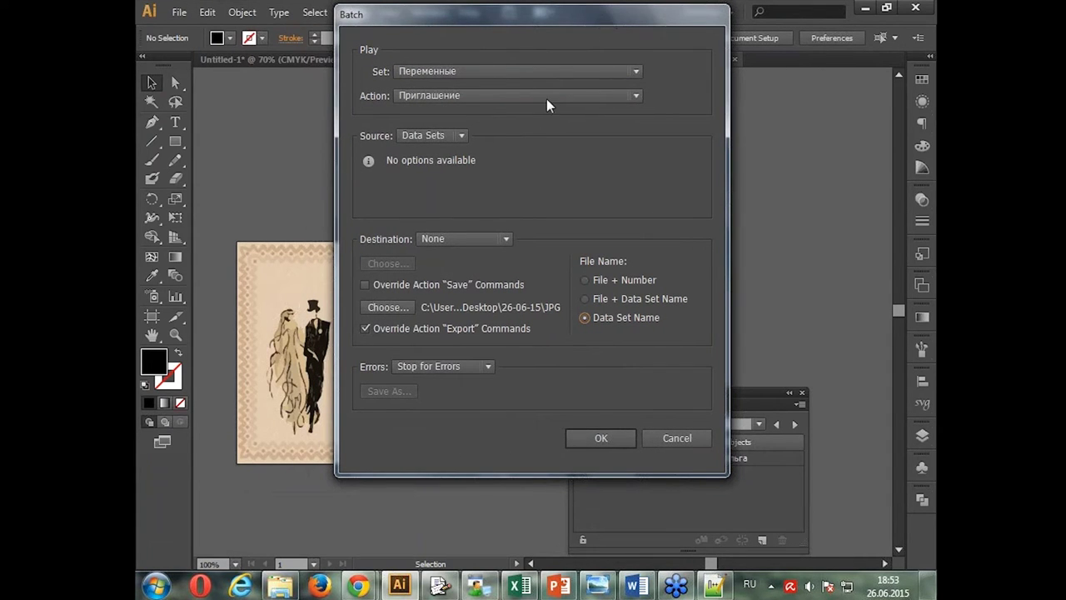
pyautogui.click(614, 438)
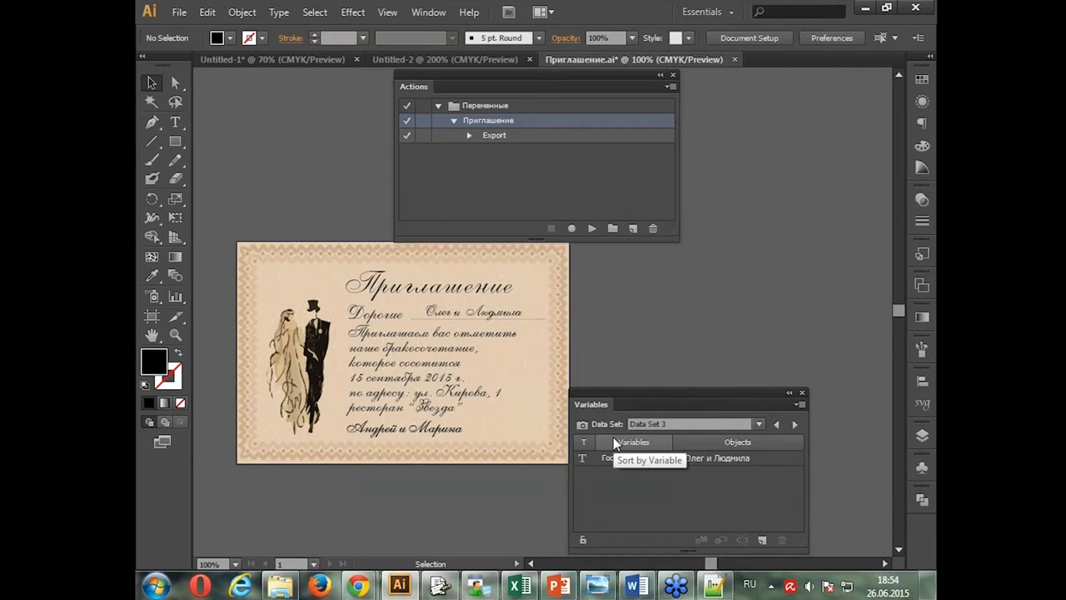
# - In Explorer, delete Приглашение.jpg from Desktop\26-06-15\JPG
pyautogui.click(280, 586)
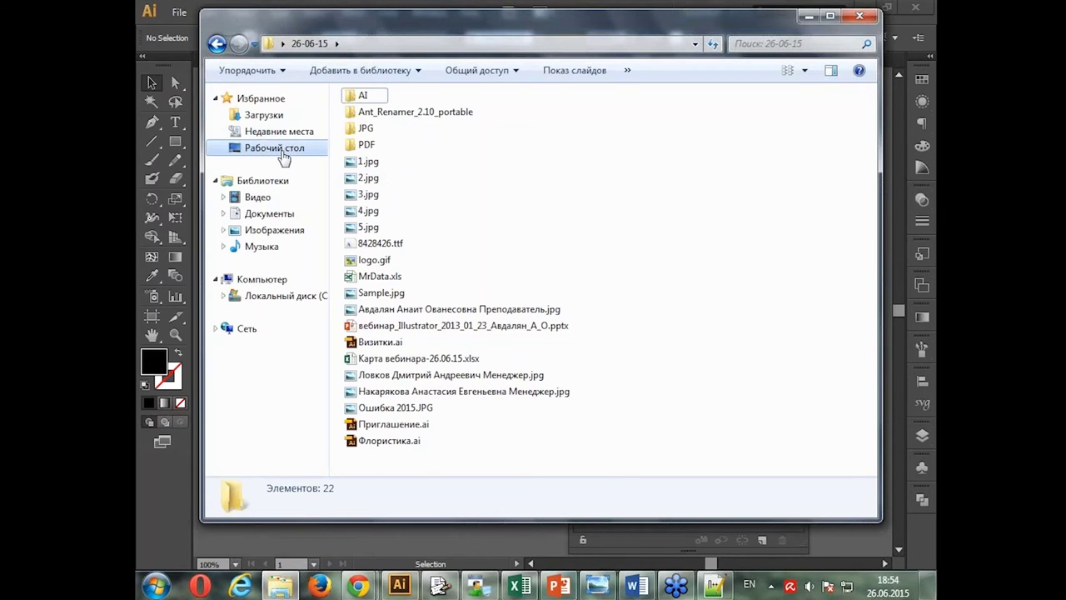
pyautogui.click(281, 153)
pyautogui.doubleClick(459, 364)
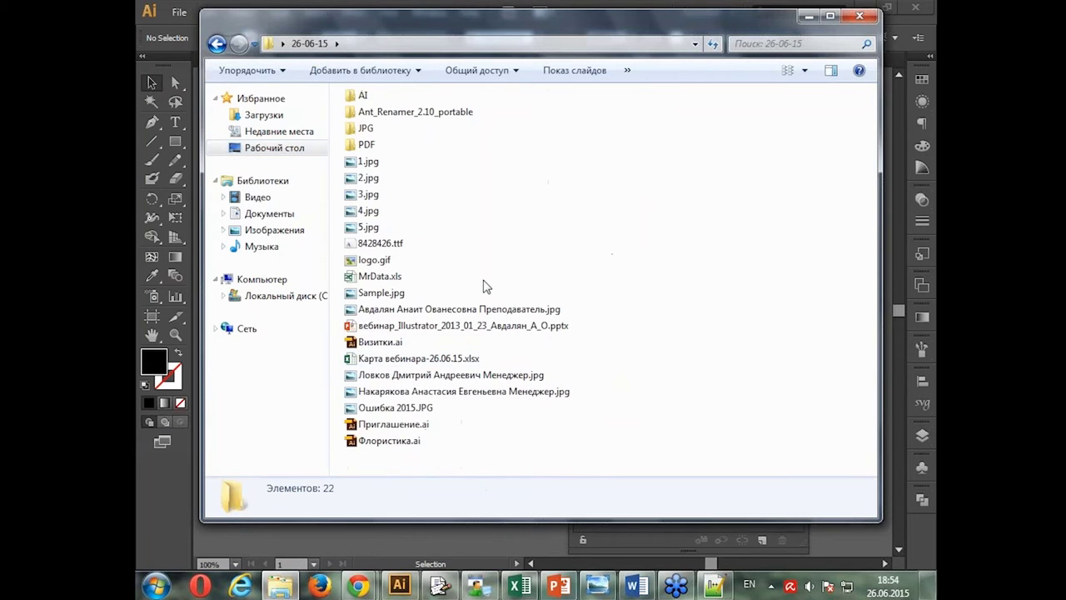
pyautogui.doubleClick(392, 134)
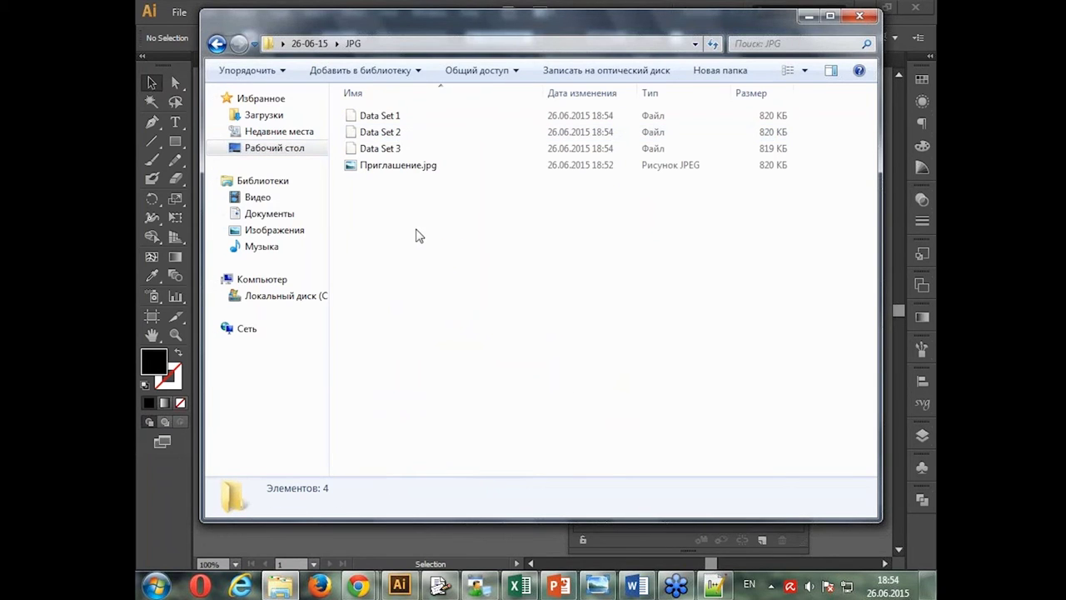
pyautogui.click(422, 166)
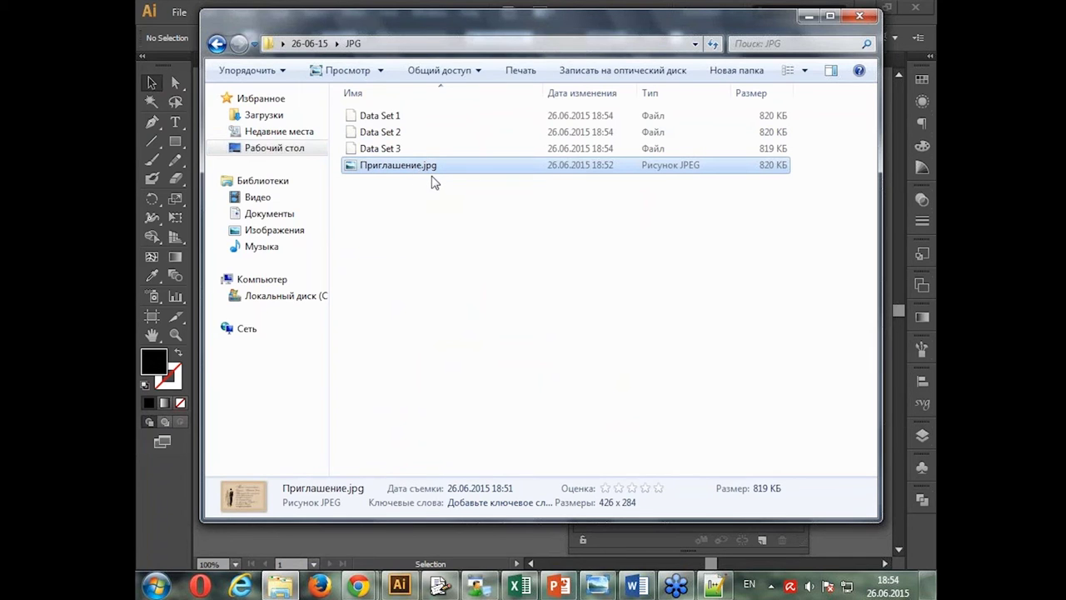
pyautogui.press('Delete')
pyautogui.click(587, 352)
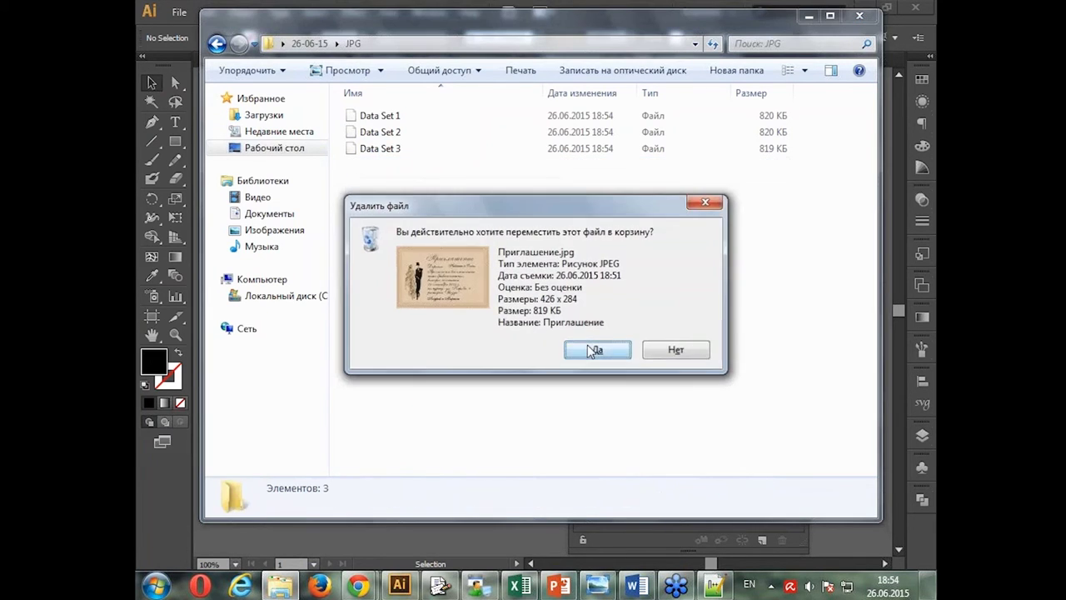
# - Try opening the Data Set 1 file, then cancel the program chooser
pyautogui.click(387, 122)
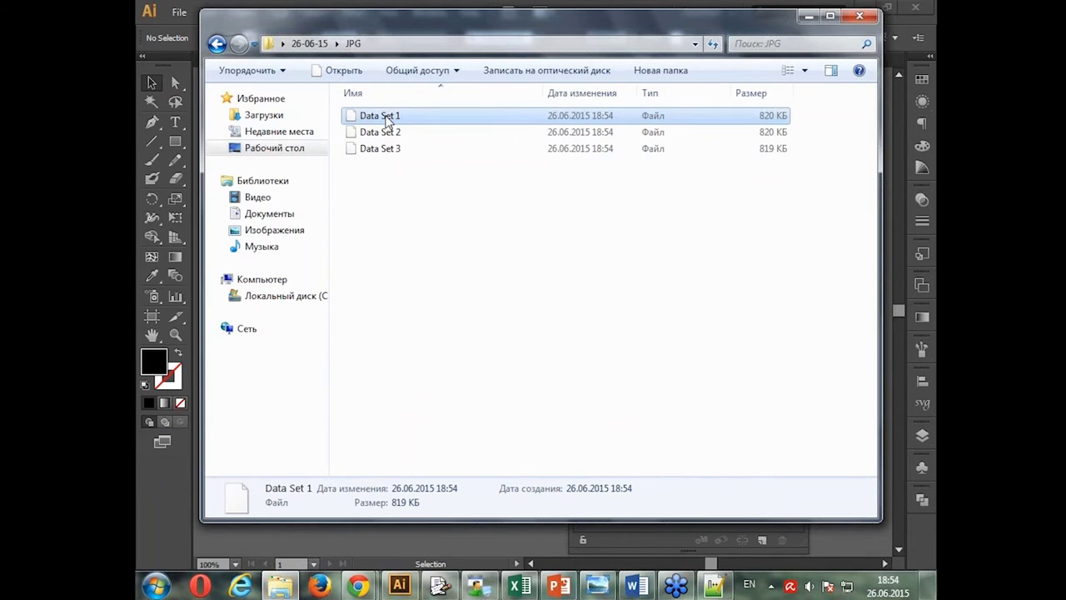
pyautogui.doubleClick(388, 122)
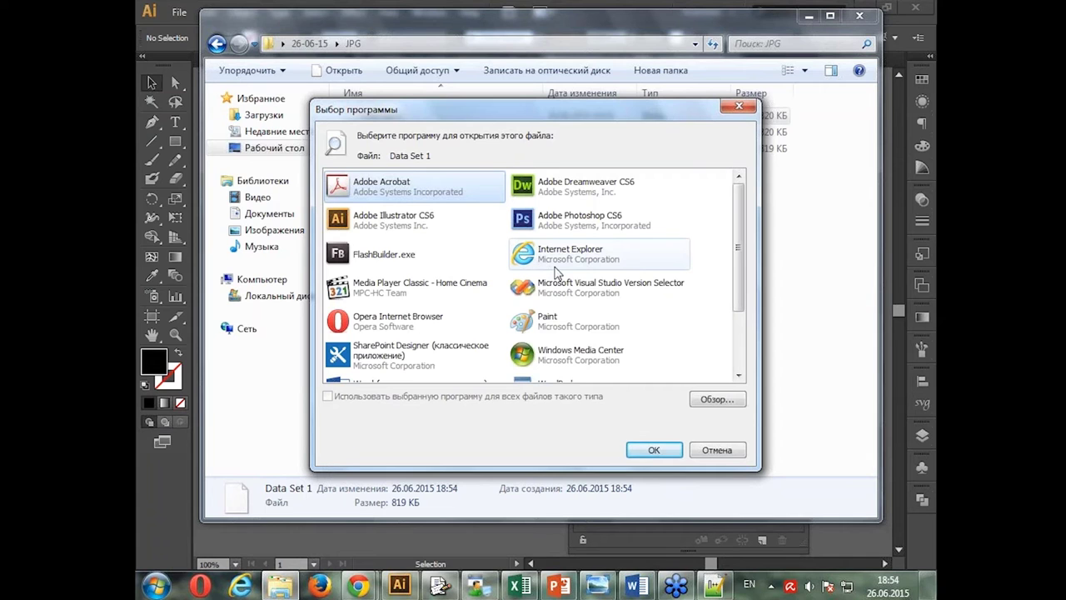
pyautogui.scroll(-3, 556, 273)
pyautogui.scroll(3, 557, 273)
pyautogui.scroll(-3, 556, 273)
pyautogui.click(719, 449)
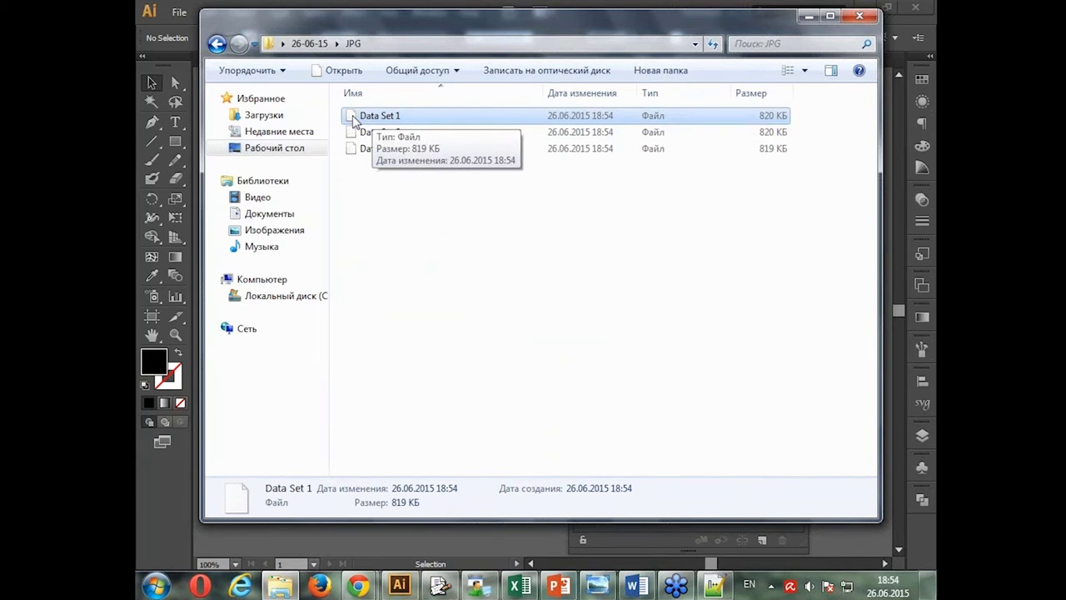
# - Browse the Pictures library's sample pictures folder in list view, then go back out
pyautogui.click(278, 231)
pyautogui.doubleClick(470, 179)
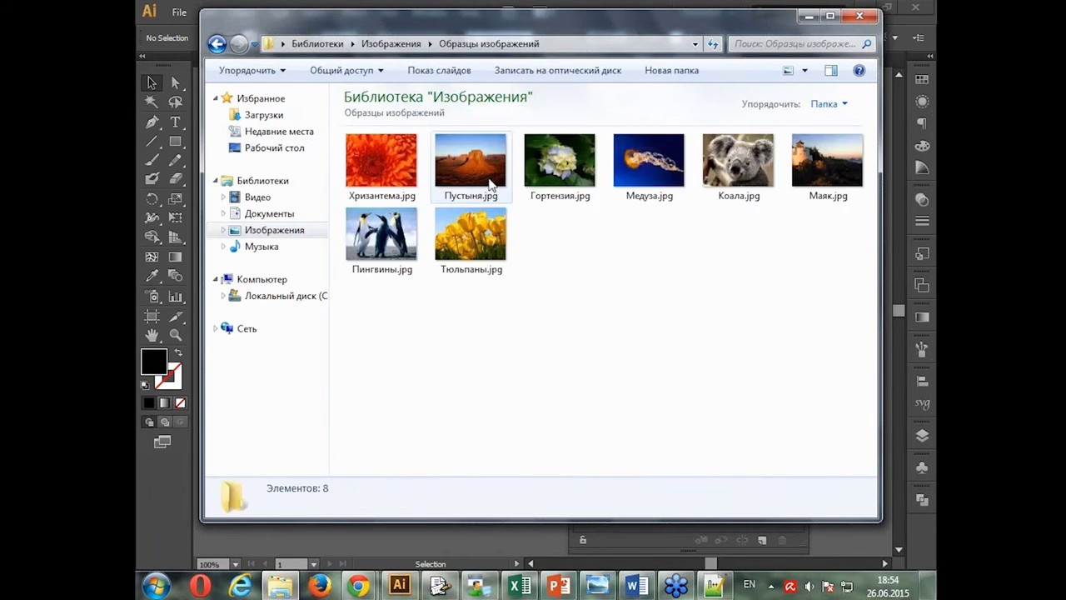
pyautogui.click(805, 70)
pyautogui.click(858, 148)
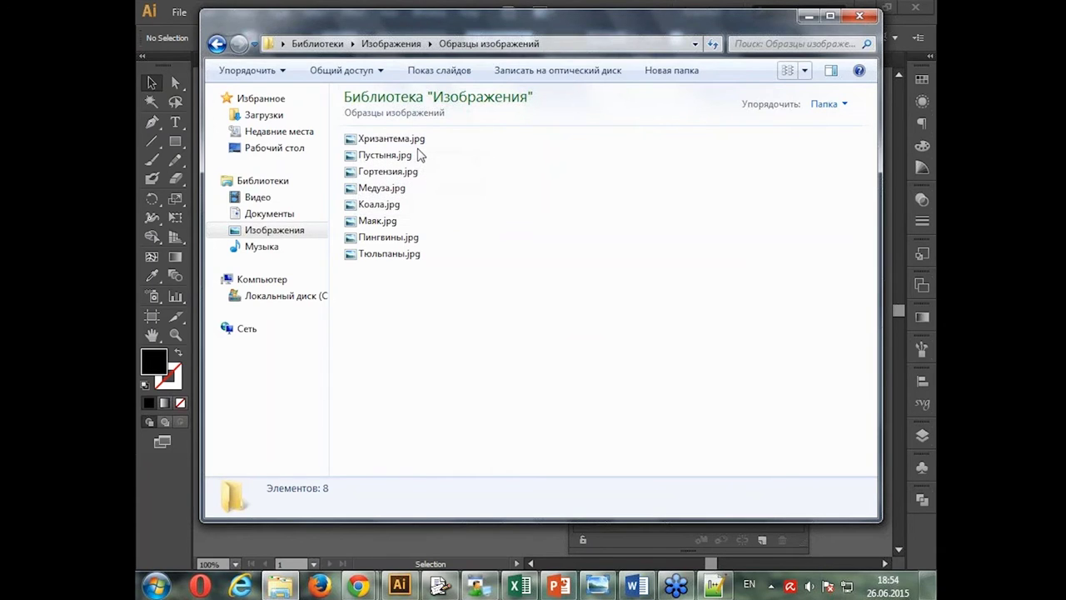
pyautogui.click(216, 43)
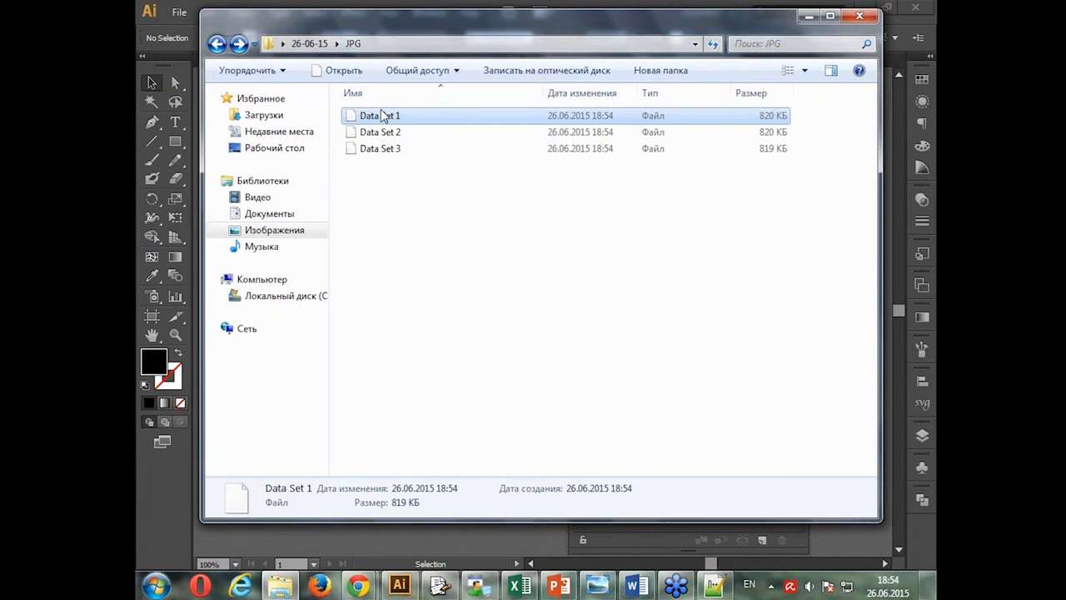
# - In Ant Renamer, resize the window and add the files from the 26-06-15\JPG folder
pyautogui.click(439, 586)
pyautogui.moveTo(378, 53); pyautogui.dragTo(378, 28)
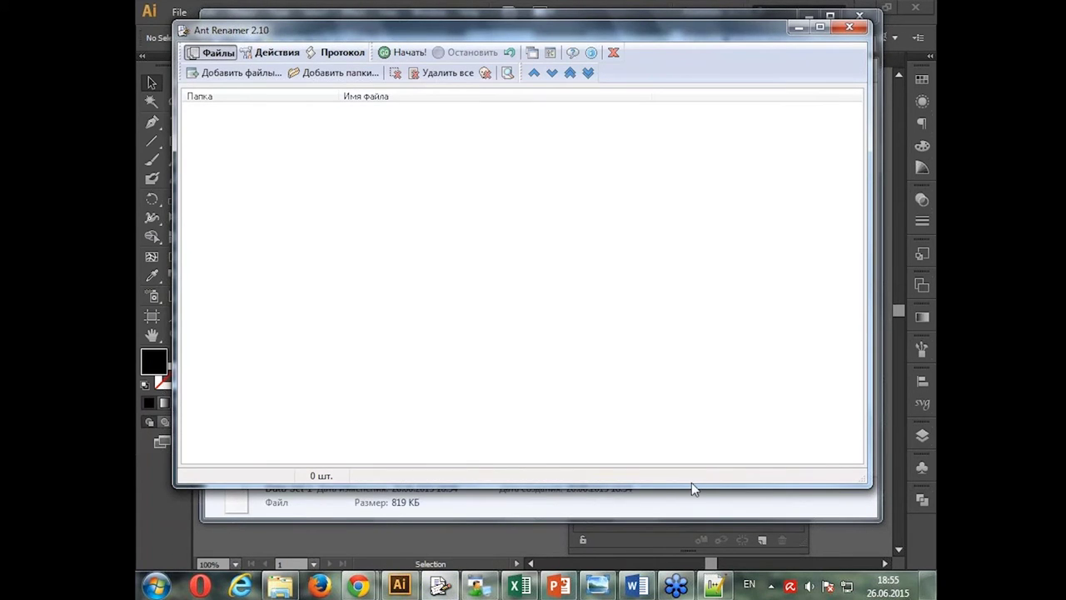
pyautogui.moveTo(692, 485); pyautogui.dragTo(691, 529)
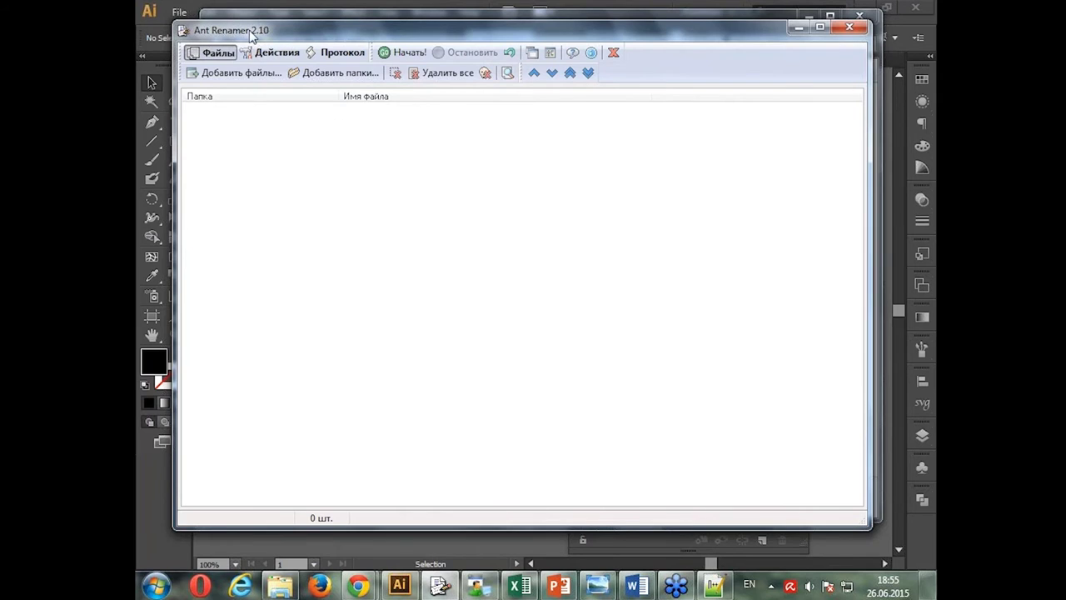
pyautogui.moveTo(250, 32); pyautogui.dragTo(260, 36)
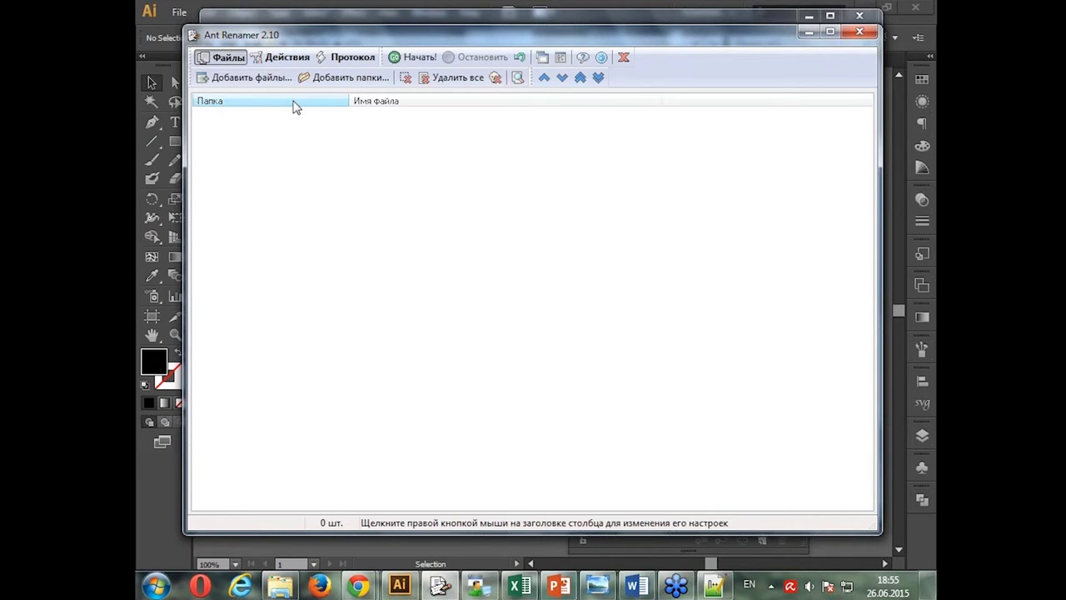
pyautogui.click(368, 84)
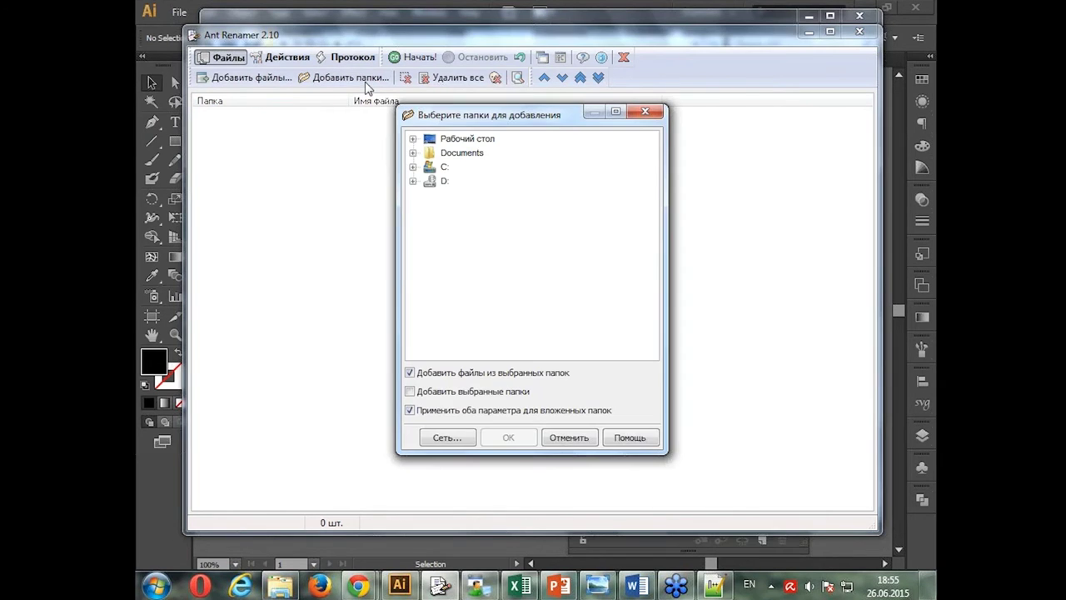
pyautogui.click(413, 139)
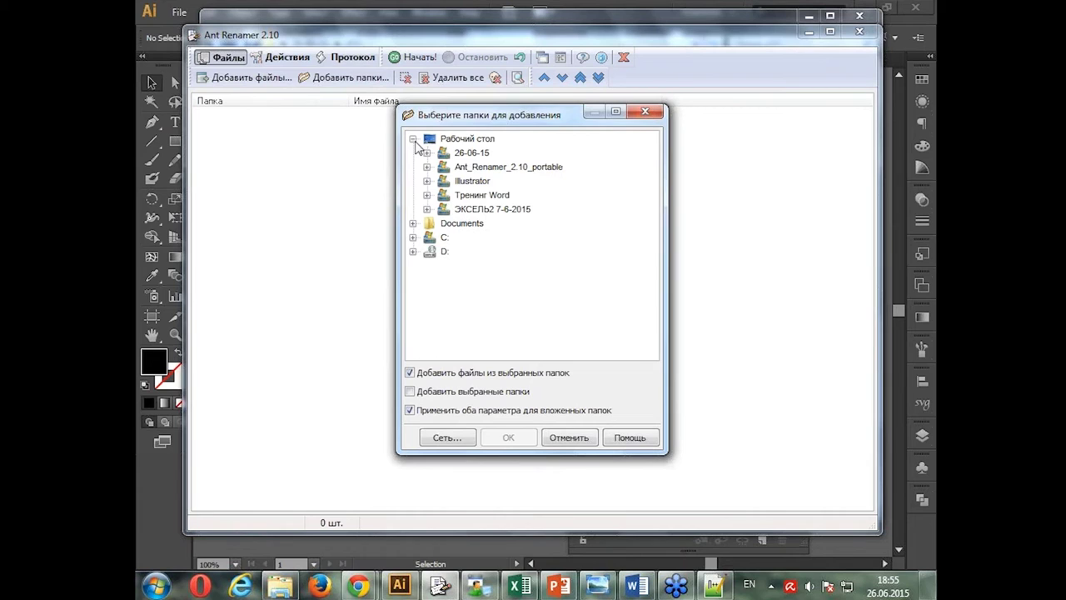
pyautogui.click(427, 153)
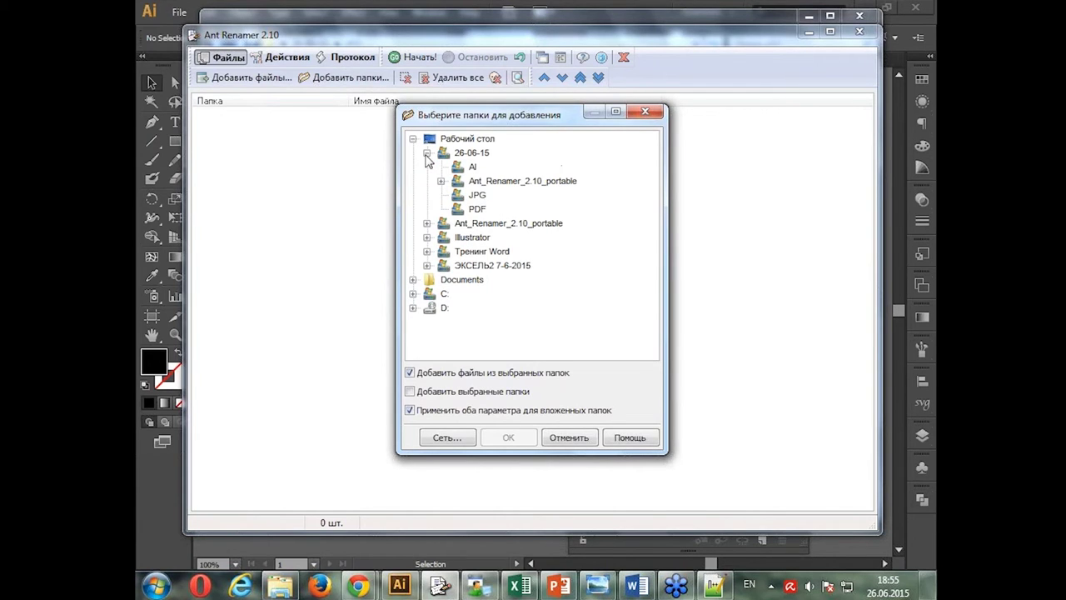
pyautogui.click(478, 196)
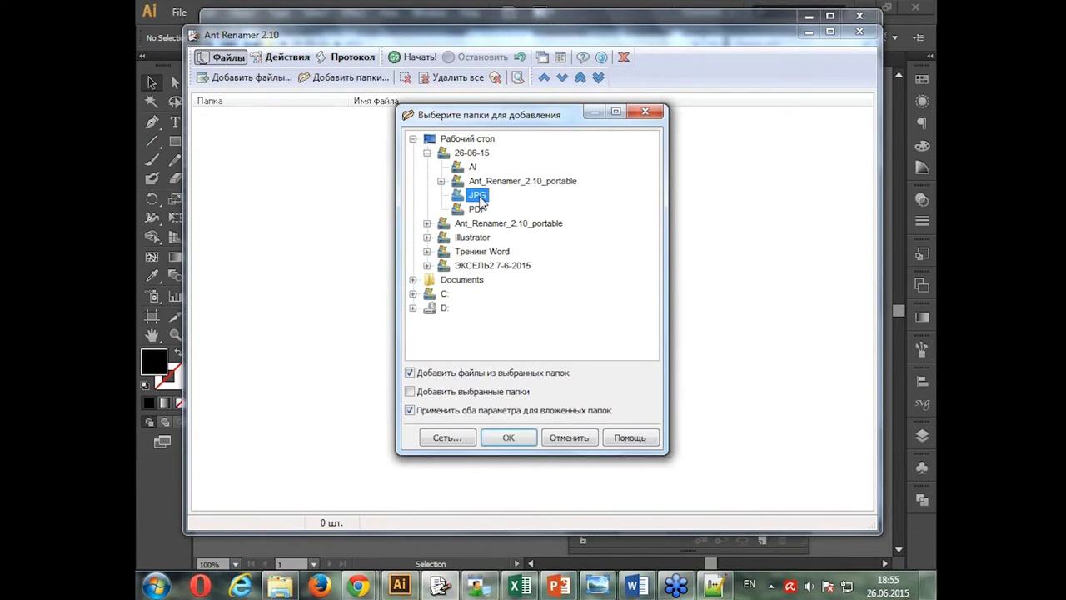
pyautogui.click(510, 437)
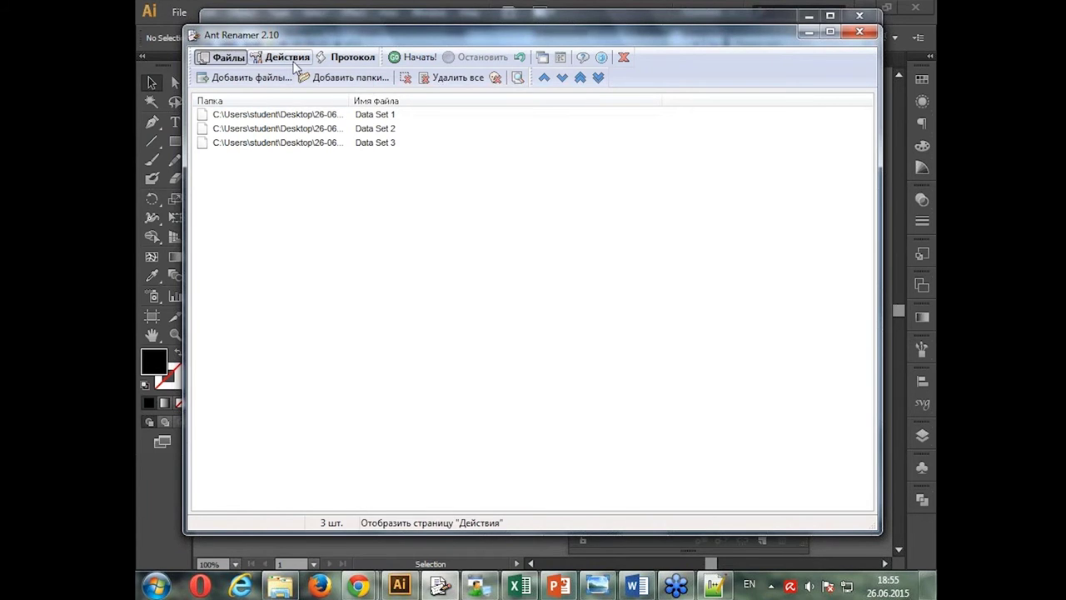
# - Change the files' extension from psd to jpg and run the rename
pyautogui.click(295, 64)
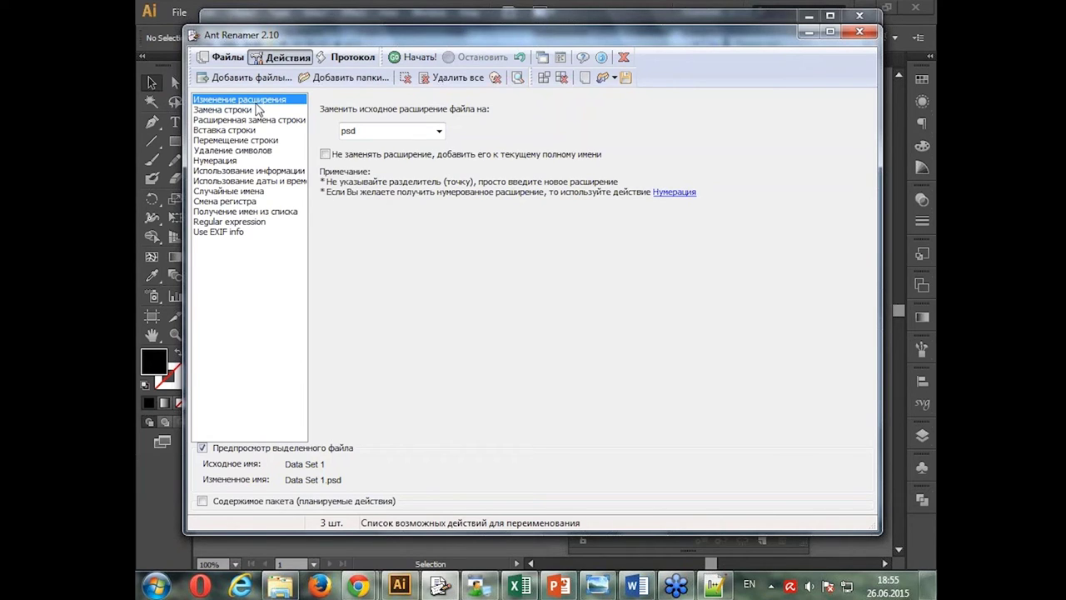
pyautogui.click(381, 131)
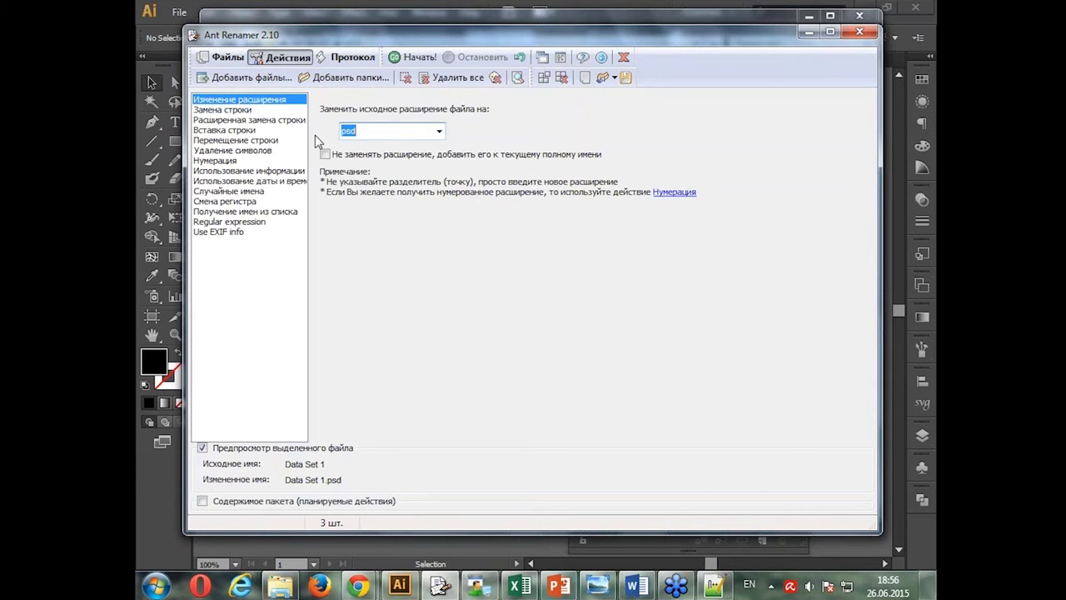
pyautogui.write('jpg')
pyautogui.click(417, 59)
pyautogui.click(229, 58)
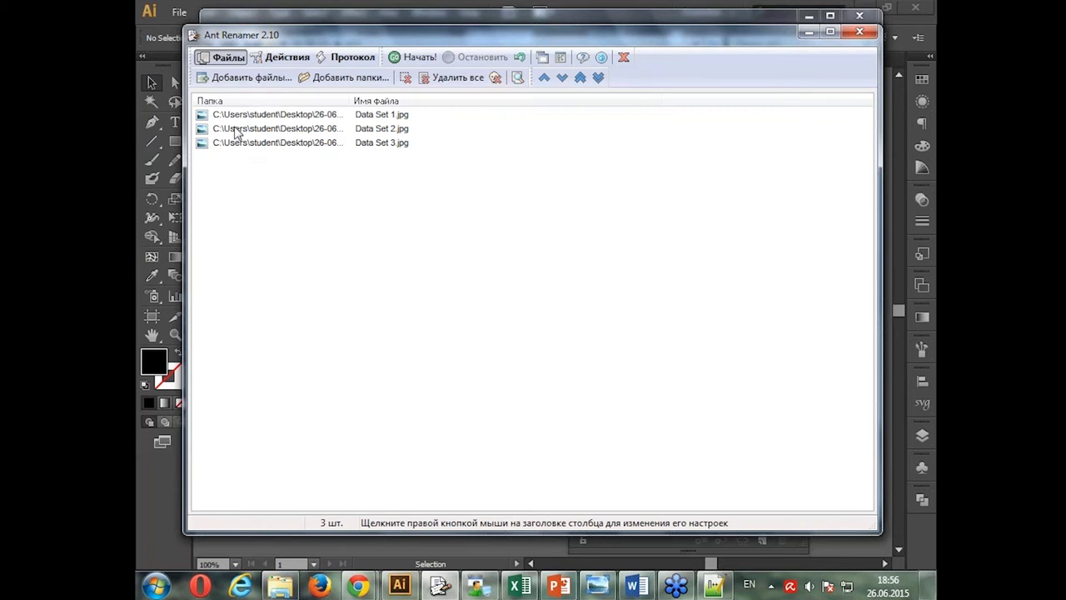
# - Show the JPG folder as large icons and preview Data Set 1.jpg in Photo Viewer
pyautogui.click(281, 588)
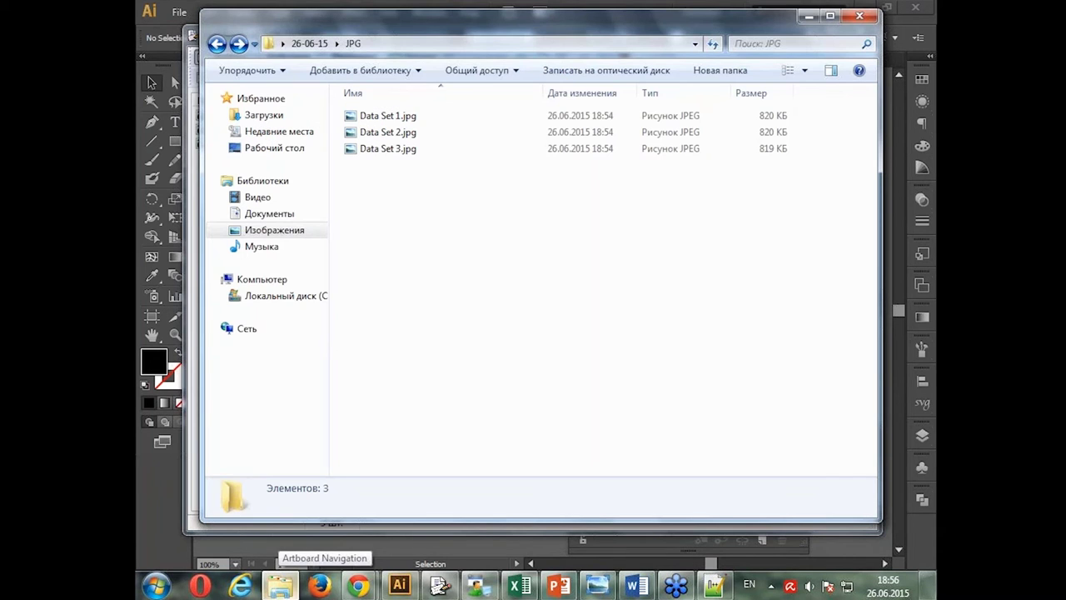
pyautogui.click(804, 70)
pyautogui.click(871, 48)
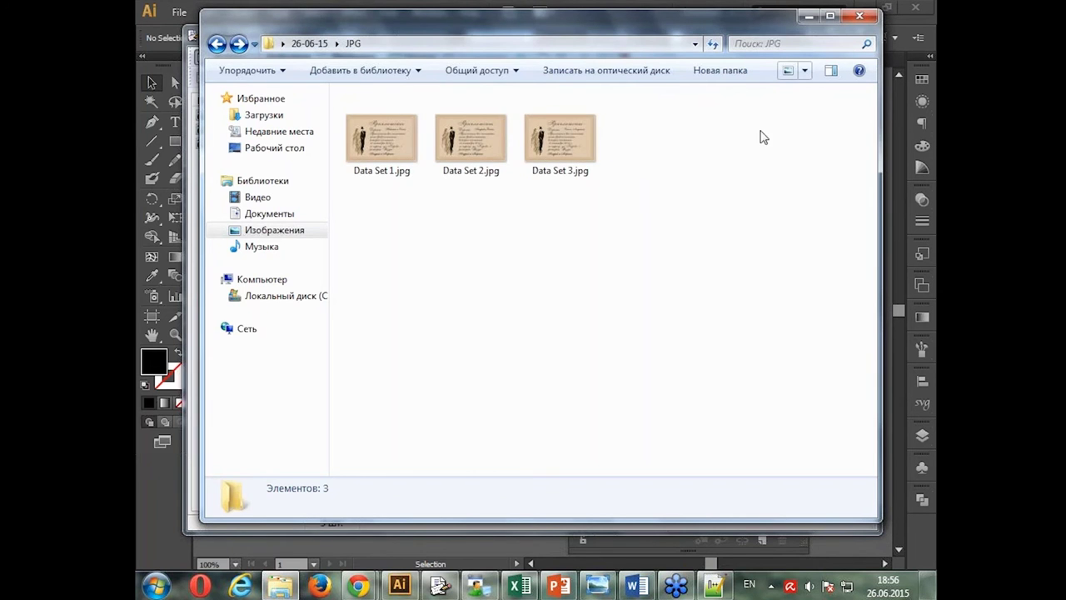
pyautogui.rightClick(387, 141)
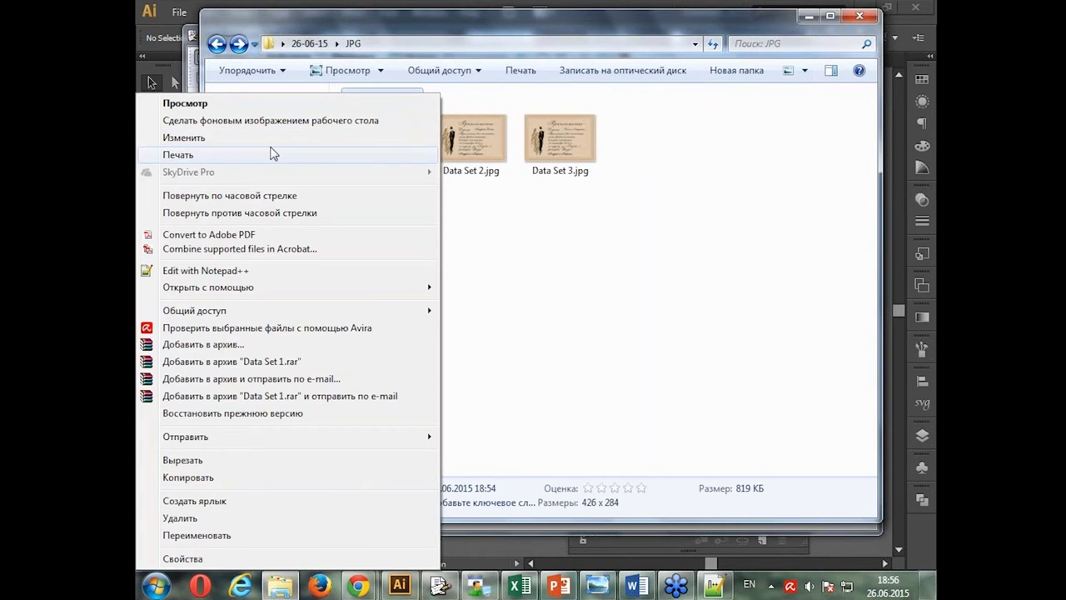
pyautogui.click(280, 103)
# - Maximize Photo Viewer, page through the Data Set 2 and 3 invitations, then close it
pyautogui.doubleClick(607, 12)
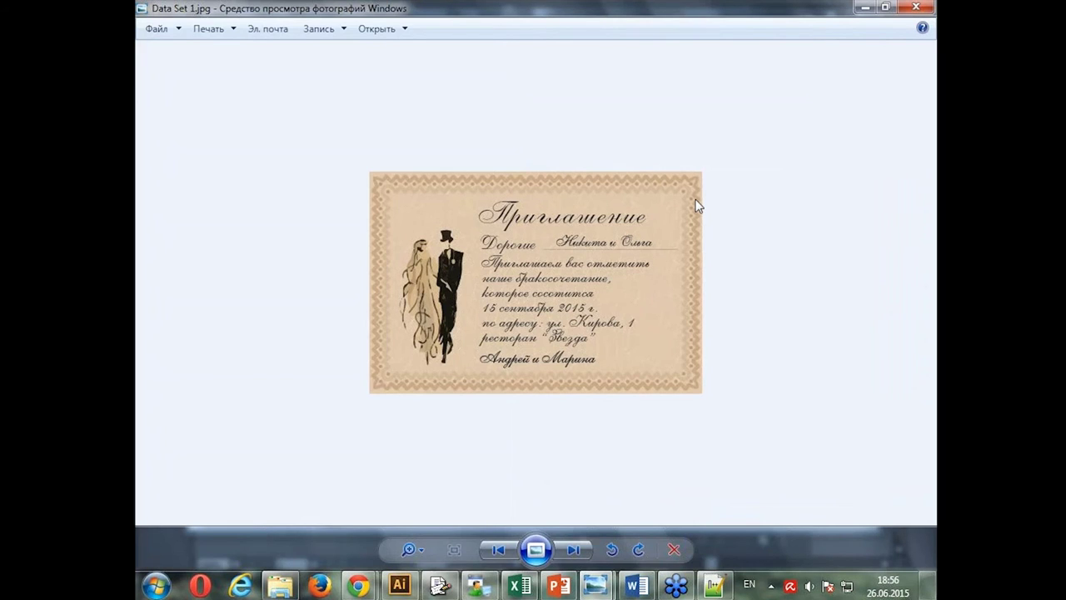
pyautogui.click(573, 549)
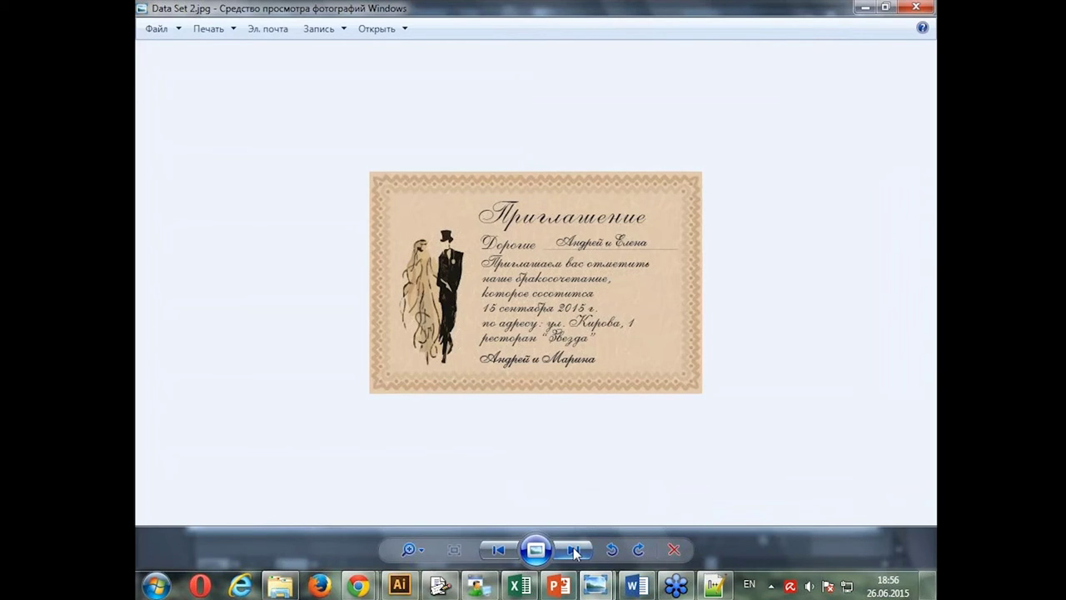
pyautogui.click(573, 549)
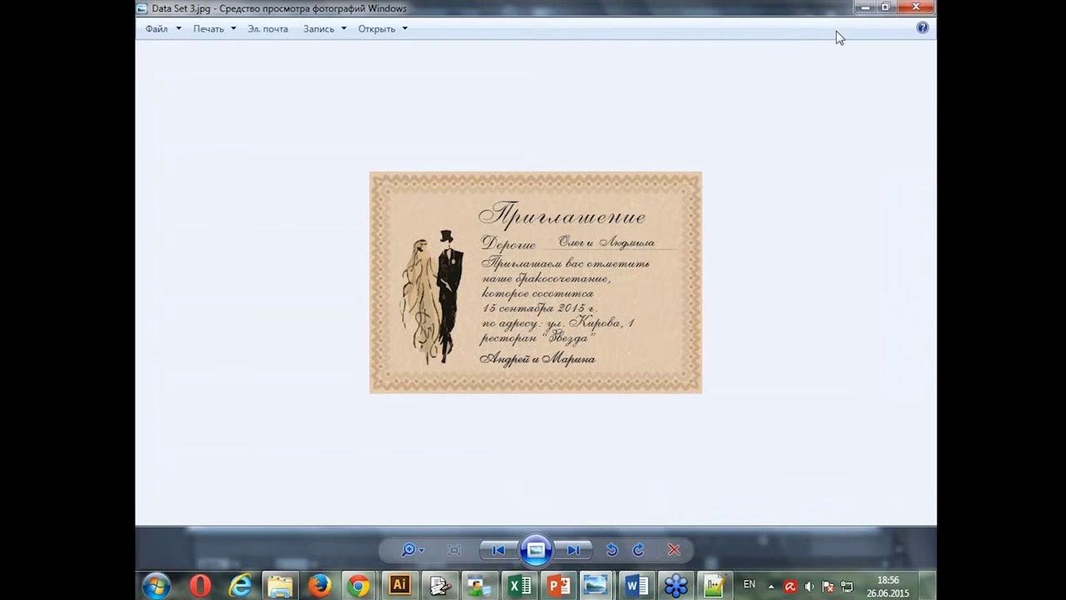
pyautogui.click(916, 8)
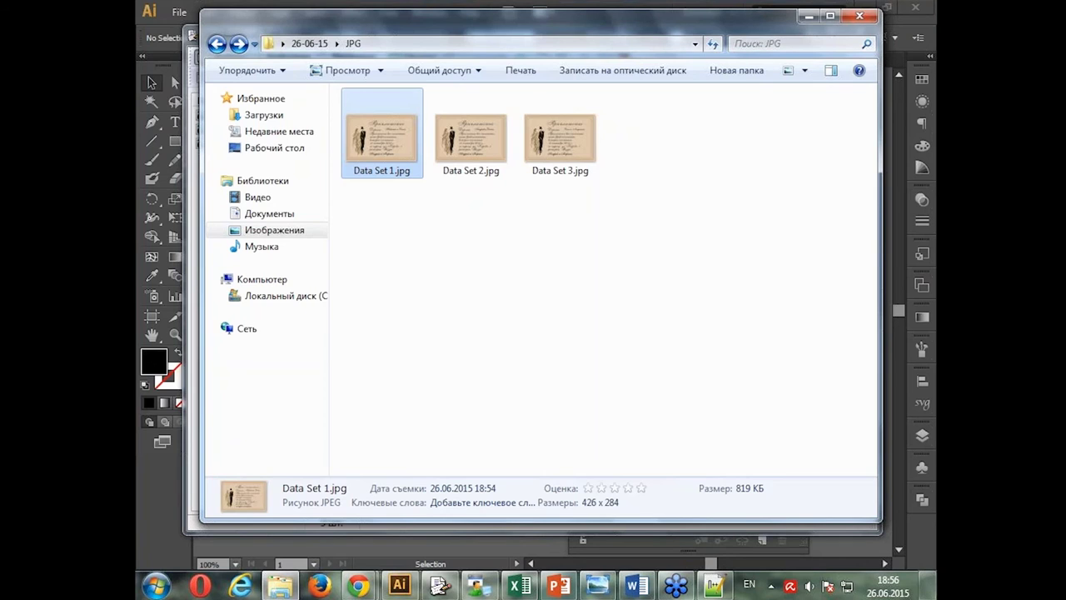
# - Go up to 26-06-15, select Приглашение.ai, and minimize Explorer to reveal Ant Renamer
pyautogui.click(309, 43)
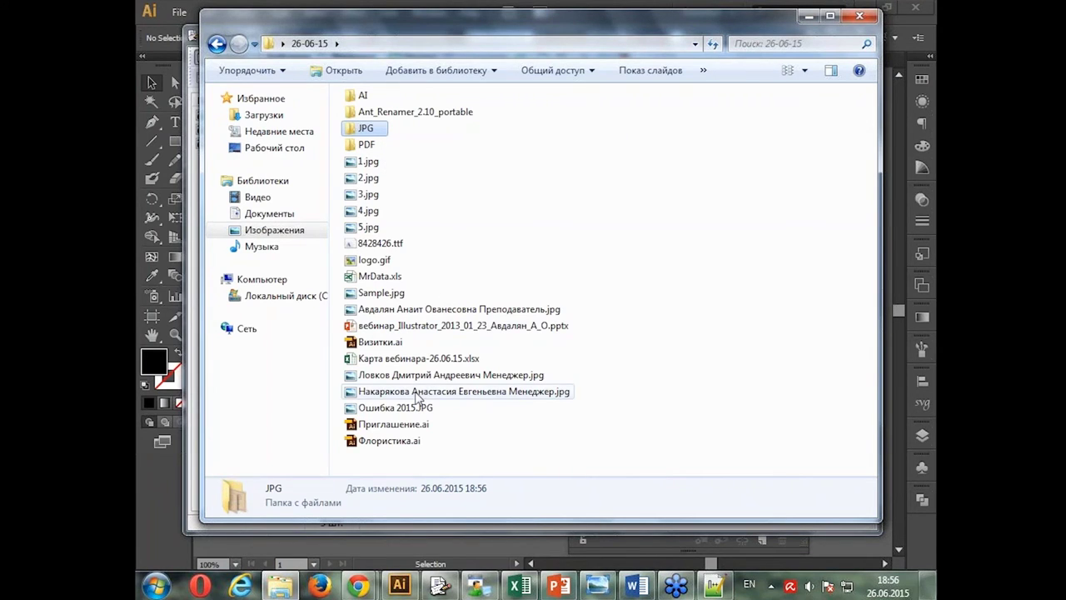
pyautogui.click(408, 427)
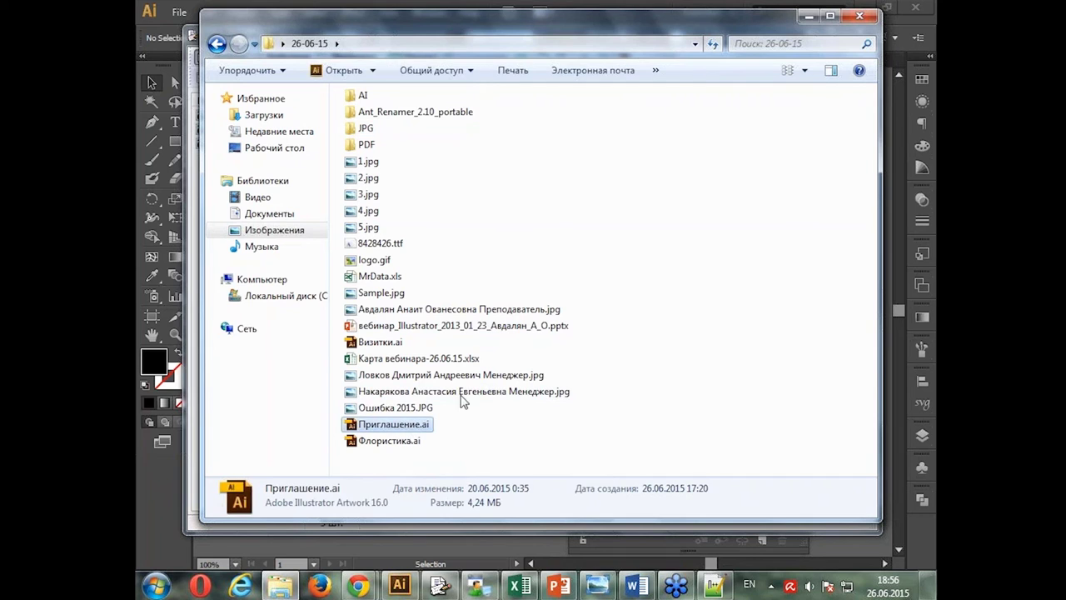
pyautogui.click(810, 17)
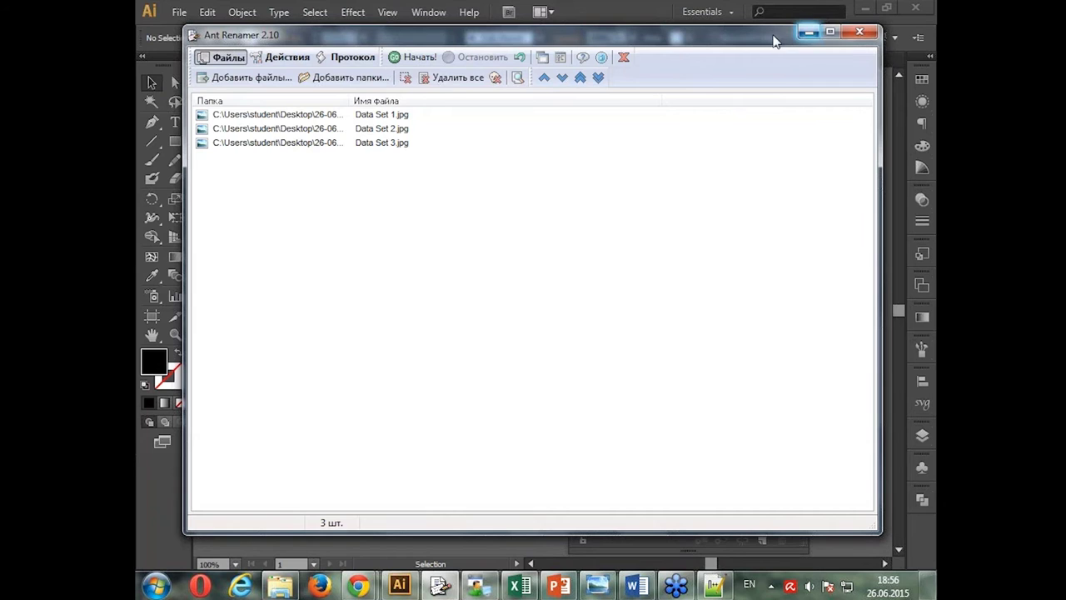
# - Clear Ant Renamer's file list, move the Actions panel aside, and close Приглашение.ai
pyautogui.click(446, 81)
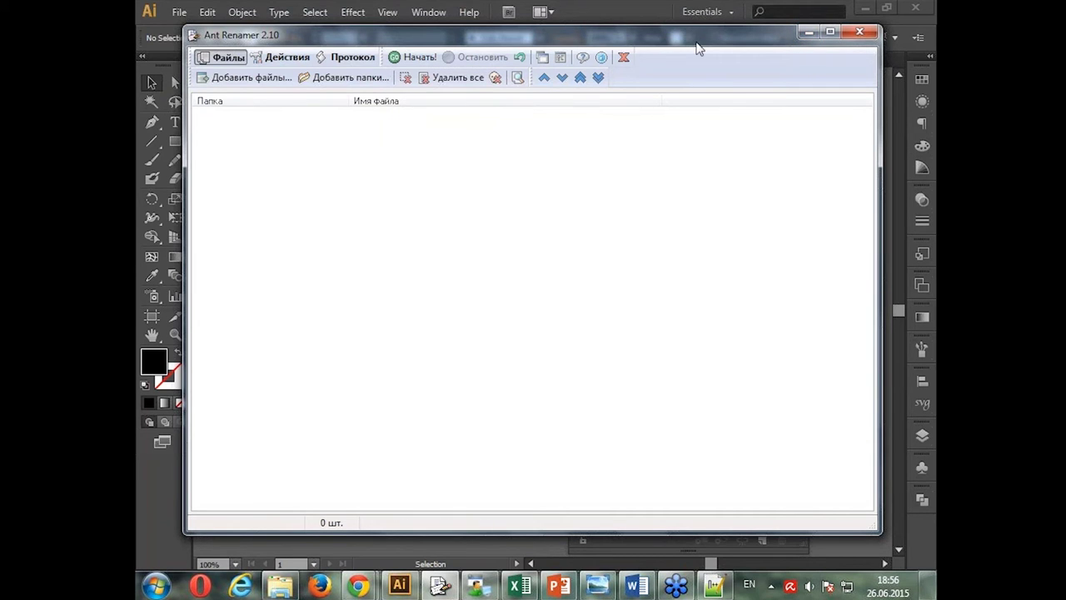
pyautogui.click(808, 31)
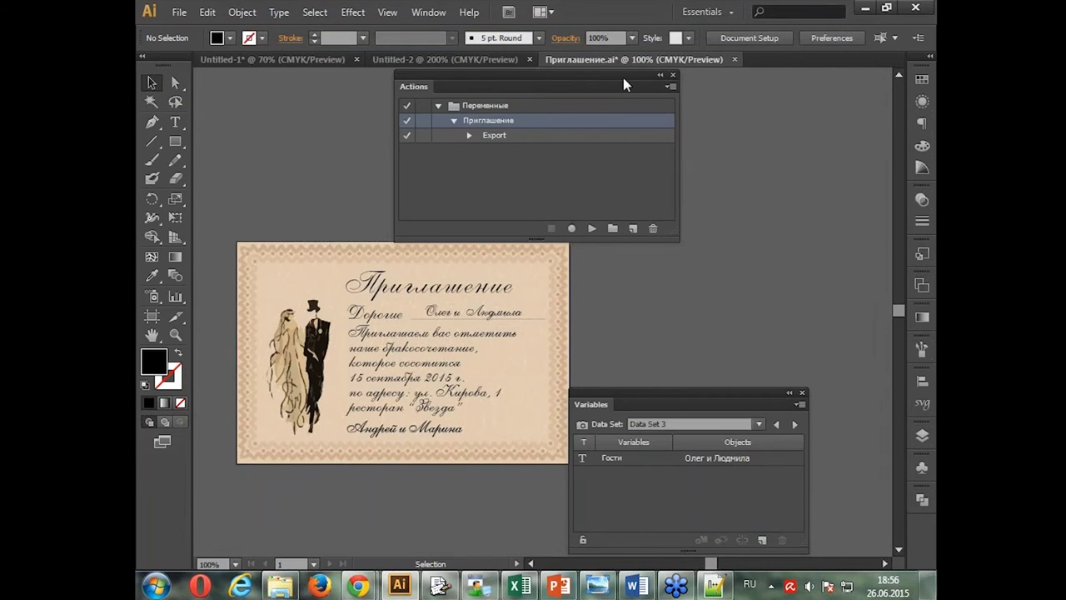
pyautogui.moveTo(623, 79); pyautogui.dragTo(768, 90)
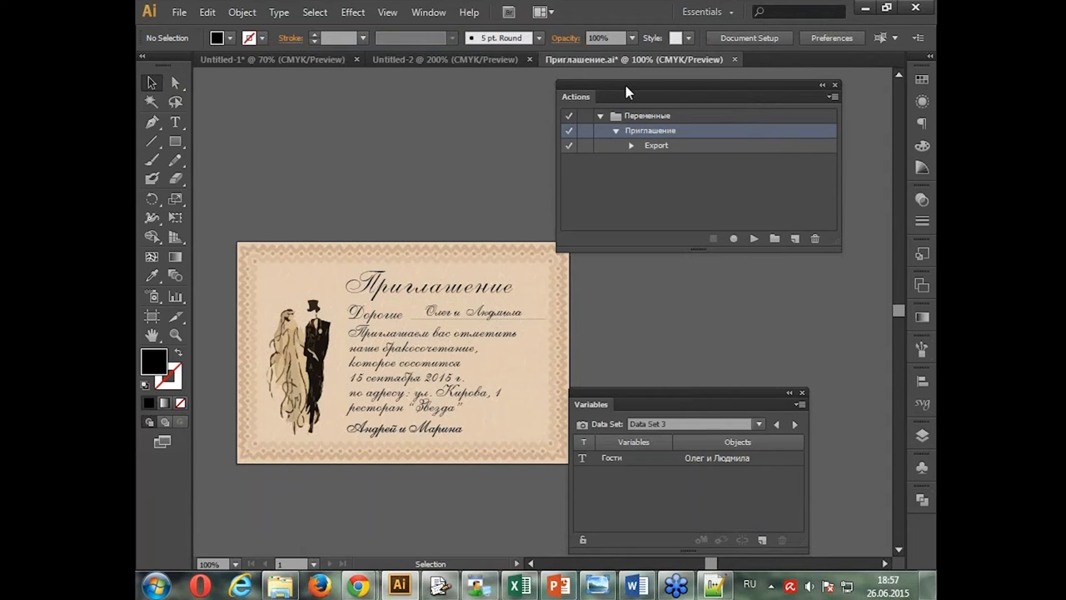
pyautogui.moveTo(628, 91); pyautogui.dragTo(724, 105)
pyautogui.click(734, 59)
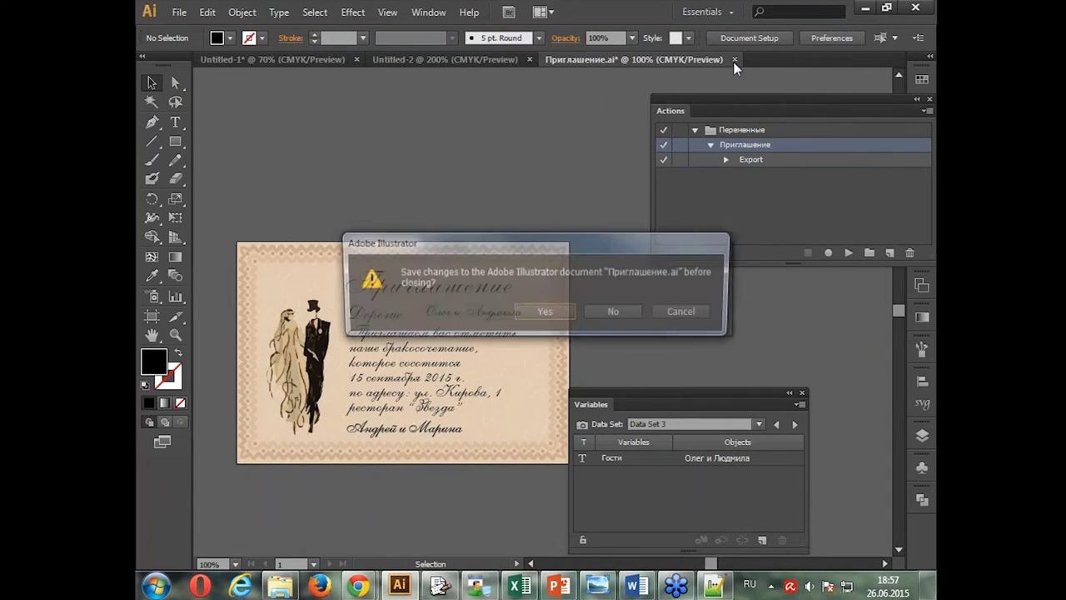
# - Close Приглашение.ai, Untitled-2 and Untitled-1 without saving changes
pyautogui.click(594, 310)
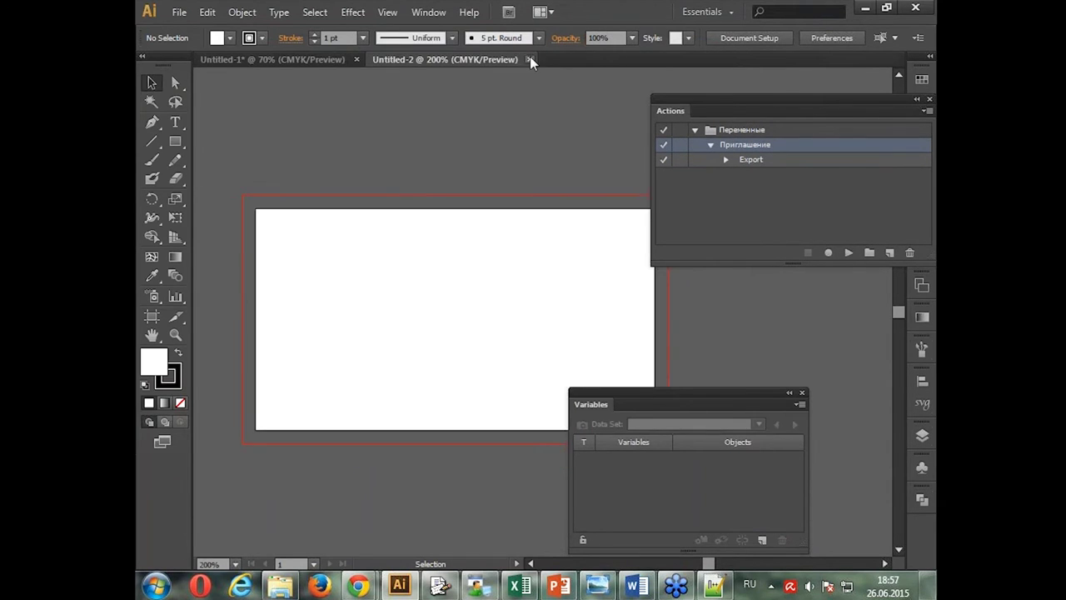
pyautogui.click(530, 59)
pyautogui.click(359, 59)
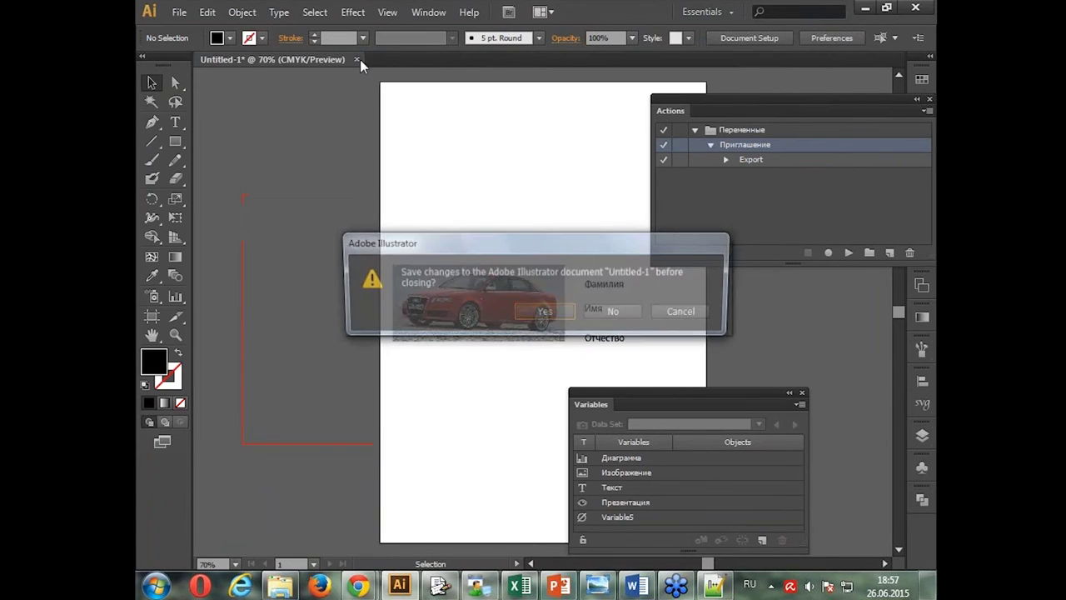
pyautogui.click(609, 313)
# - Reposition the Variables panel up and the Actions panel slightly left
pyautogui.moveTo(632, 393); pyautogui.dragTo(652, 353)
pyautogui.moveTo(667, 111); pyautogui.dragTo(656, 107)
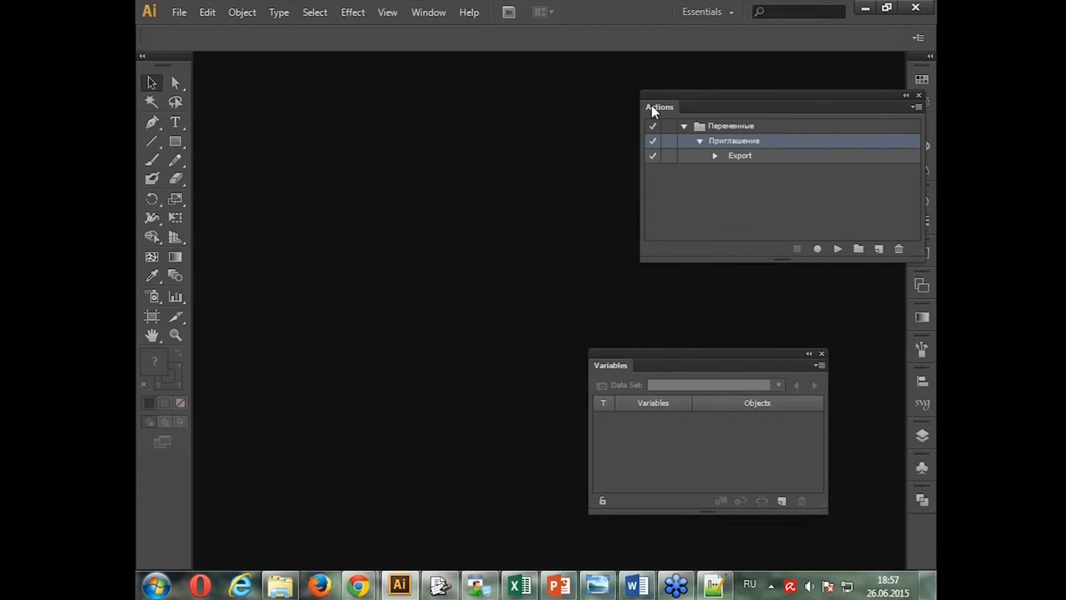
pyautogui.click(190, 12)
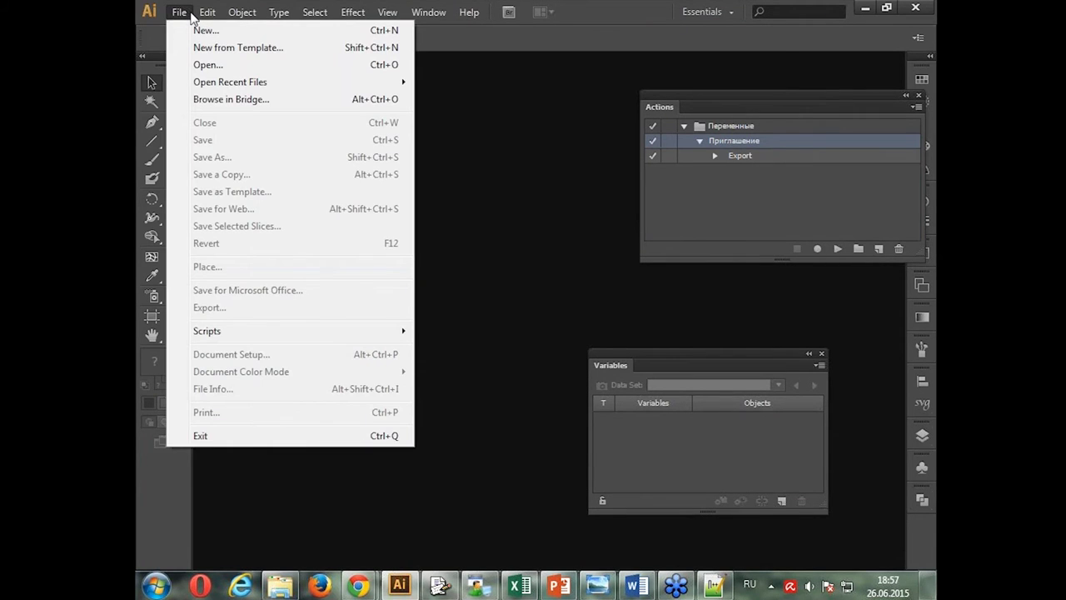
# - Open the business card template Визитки.ai from the parent 26-06-15 folder
pyautogui.click(200, 65)
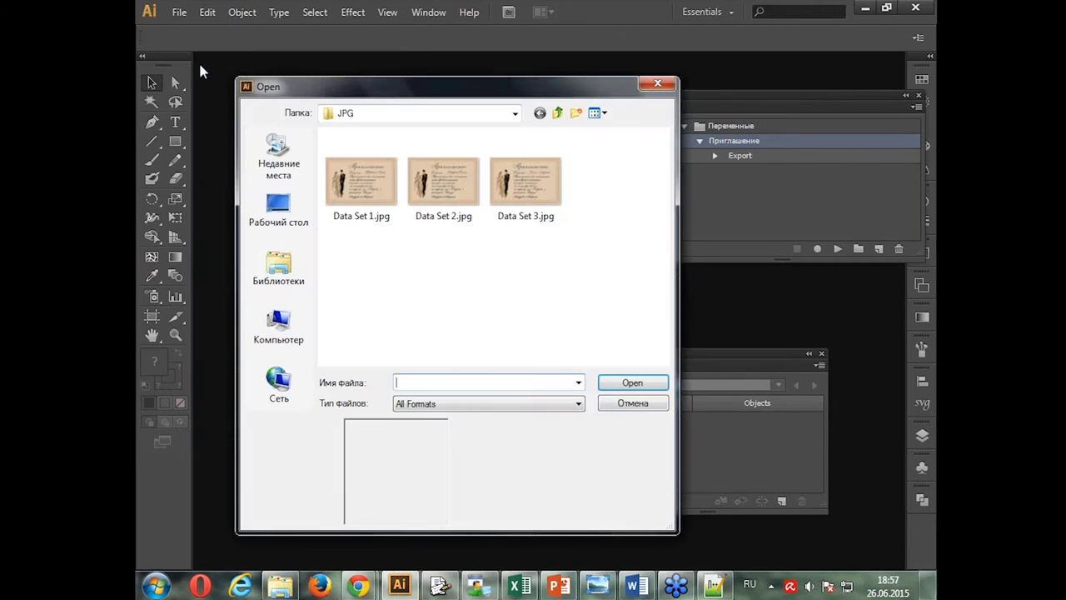
pyautogui.click(557, 113)
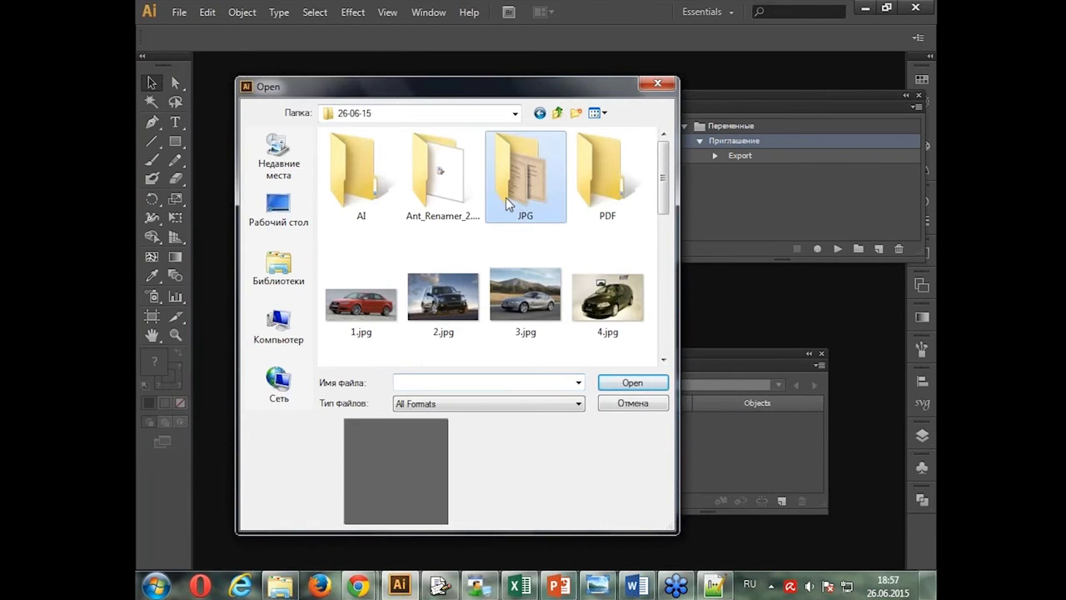
pyautogui.scroll(-3, 506, 198)
pyautogui.scroll(-1, 506, 200)
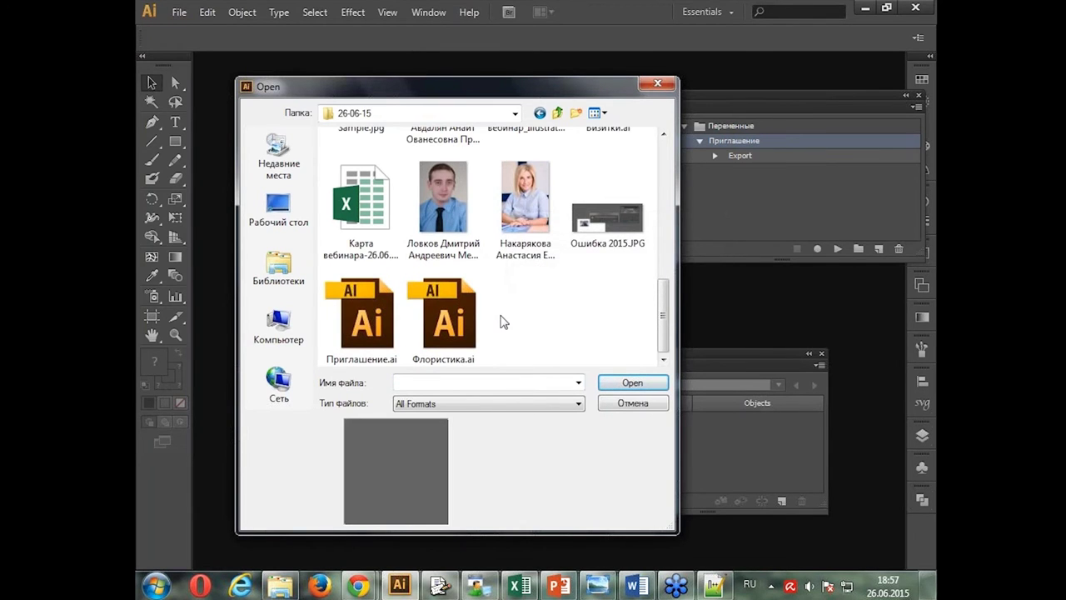
pyautogui.scroll(3, 502, 317)
pyautogui.click(602, 266)
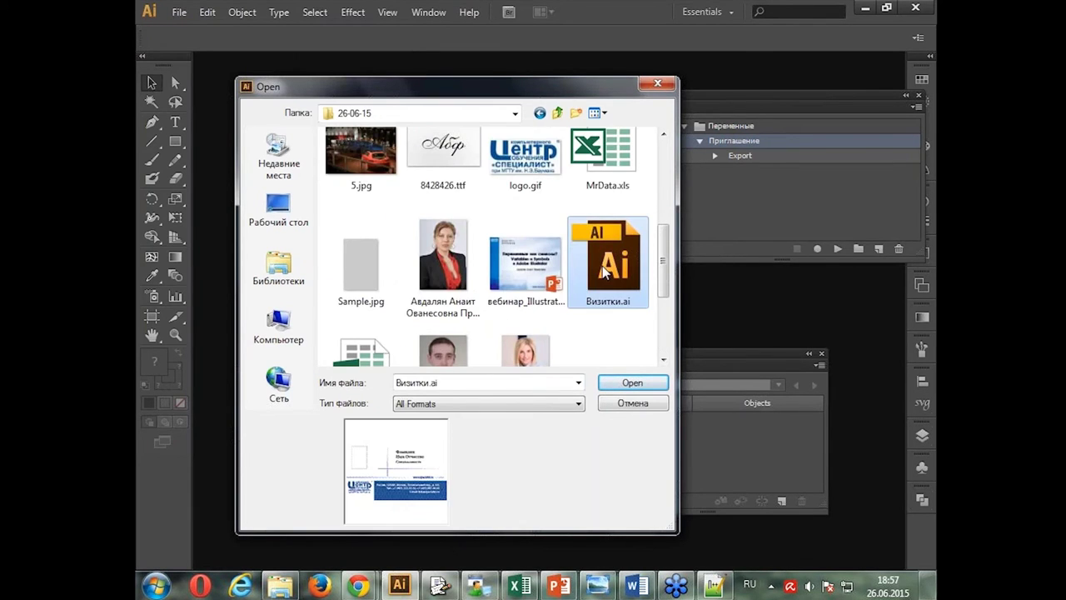
pyautogui.click(625, 384)
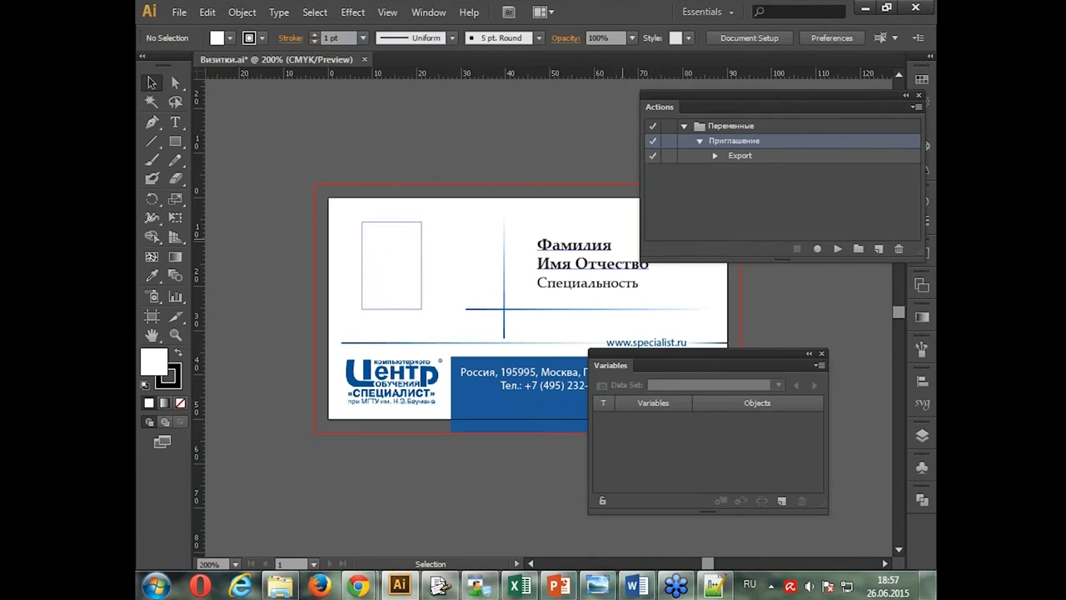
# - Dock the Variables panel with Actions, then zoom in and out over the business card
pyautogui.moveTo(655, 365)
pyautogui.mouseDown()
pyautogui.moveTo(744, 355)
pyautogui.moveTo(689, 105)
pyautogui.moveTo(752, 67)
pyautogui.mouseUp()
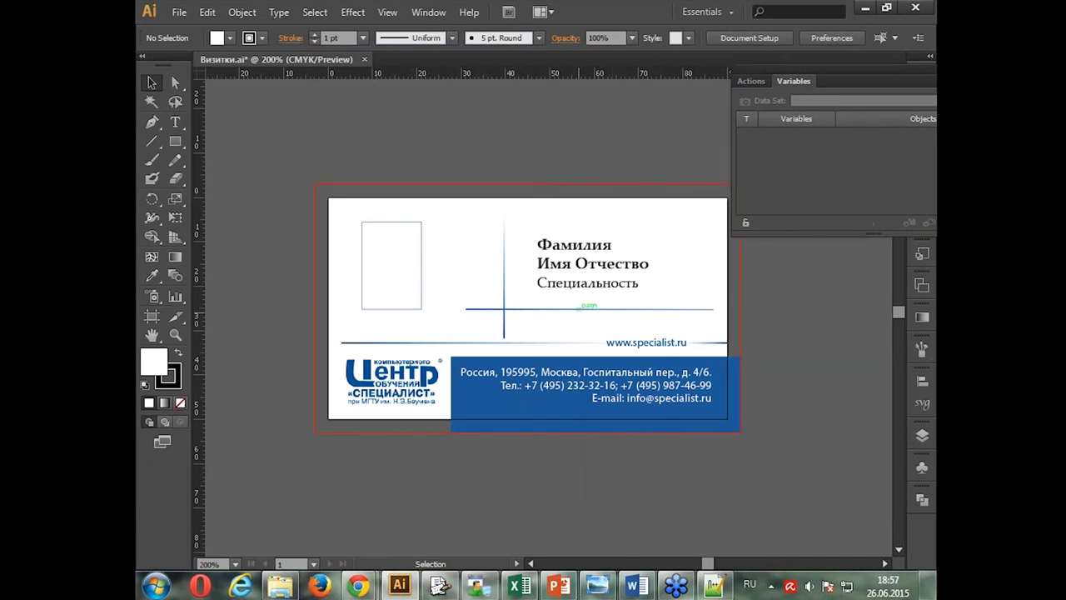
pyautogui.hotkey('ctrl', '+')
pyautogui.hotkey('ctrl', '+')
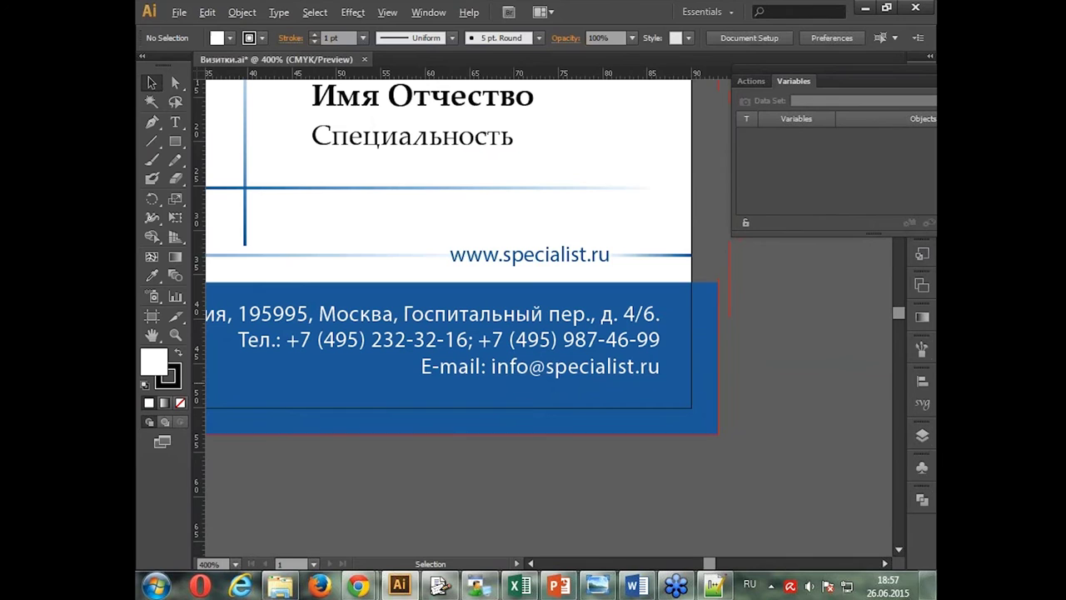
pyautogui.hotkey('ctrl', '-')
pyautogui.hotkey('ctrl', '-')
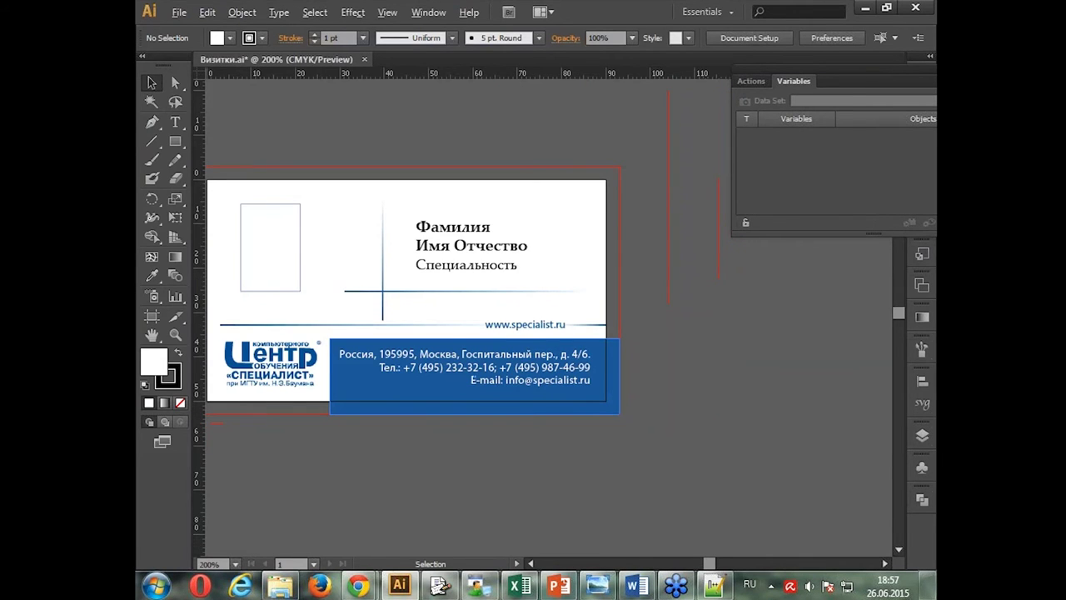
pyautogui.moveTo(416, 250); pyautogui.dragTo(496, 258)
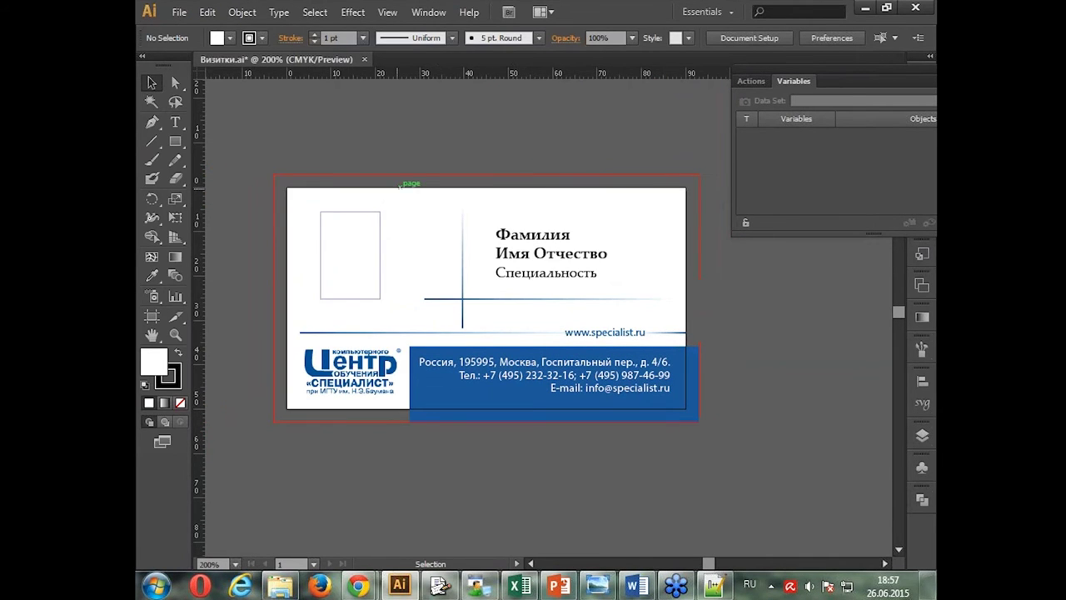
# - Select then deselect the empty photo frame, and bring back the 26-06-15 folder window
pyautogui.click(350, 212)
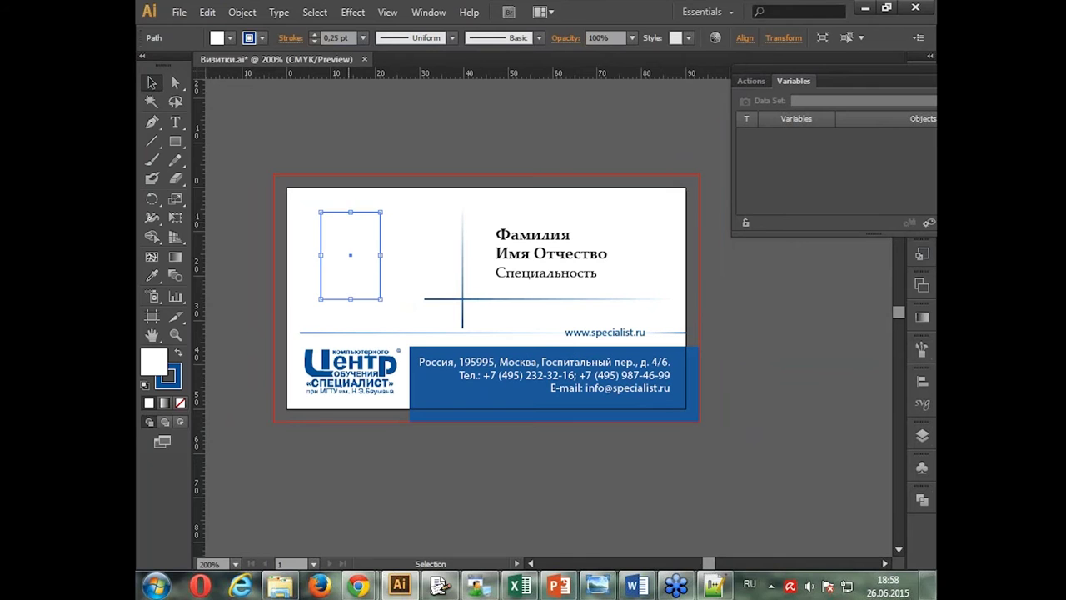
pyautogui.hotkey('ctrl', 'shift', 'a')
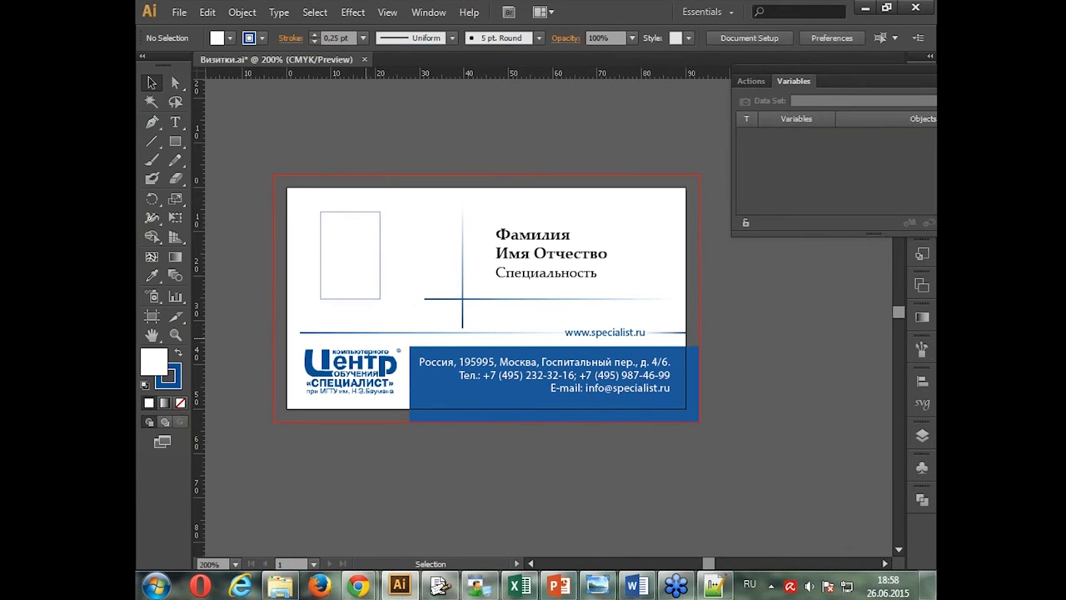
pyautogui.click(280, 586)
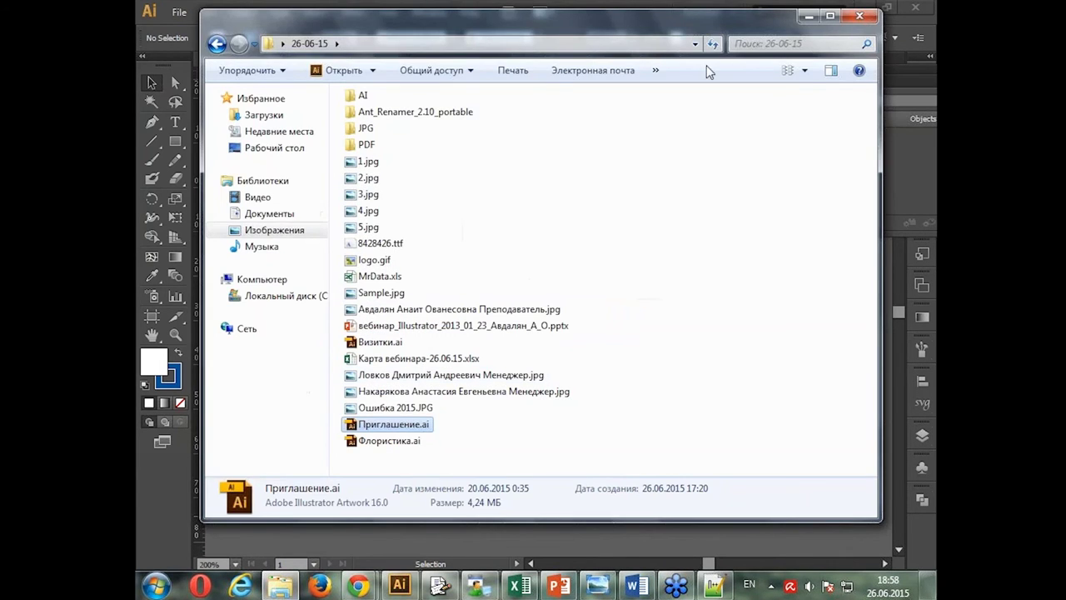
# - Switch the 26-06-15 folder to extra large, then large icons, and select the woman's portrait
pyautogui.click(805, 71)
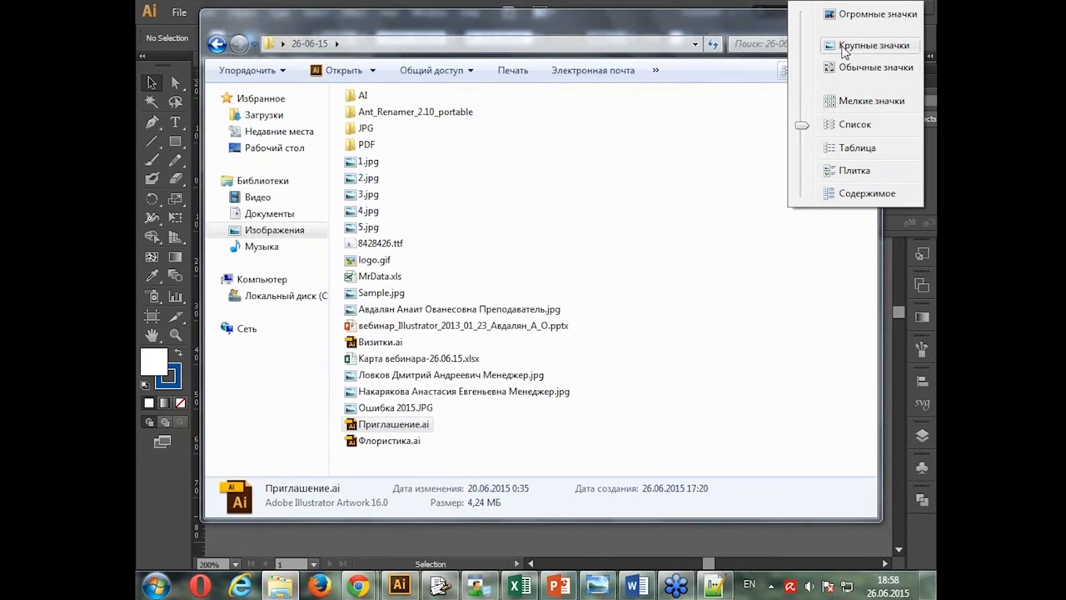
pyautogui.click(866, 14)
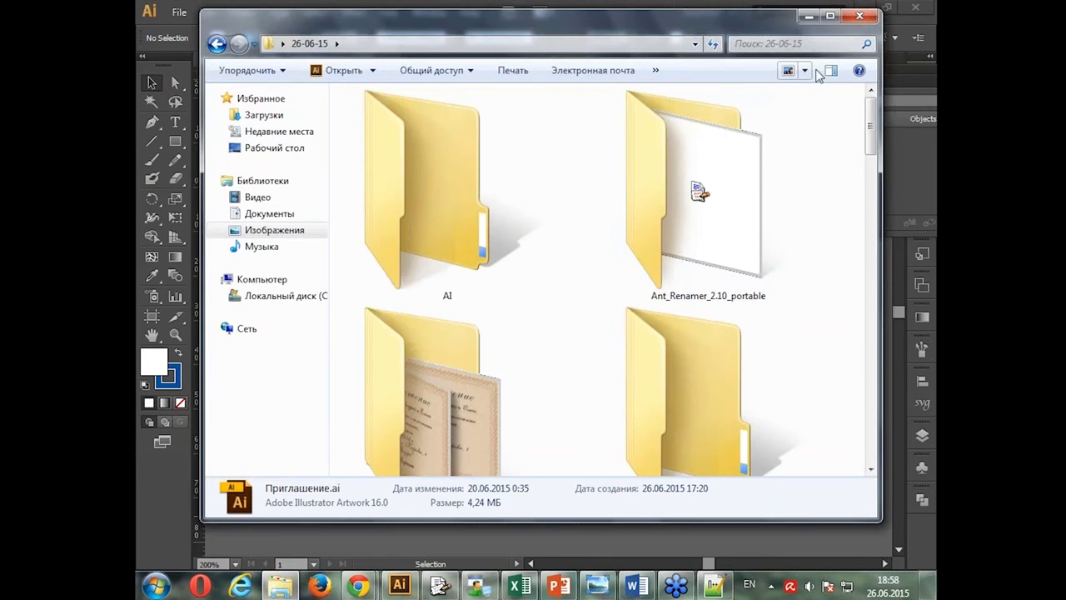
pyautogui.click(805, 71)
pyautogui.click(834, 104)
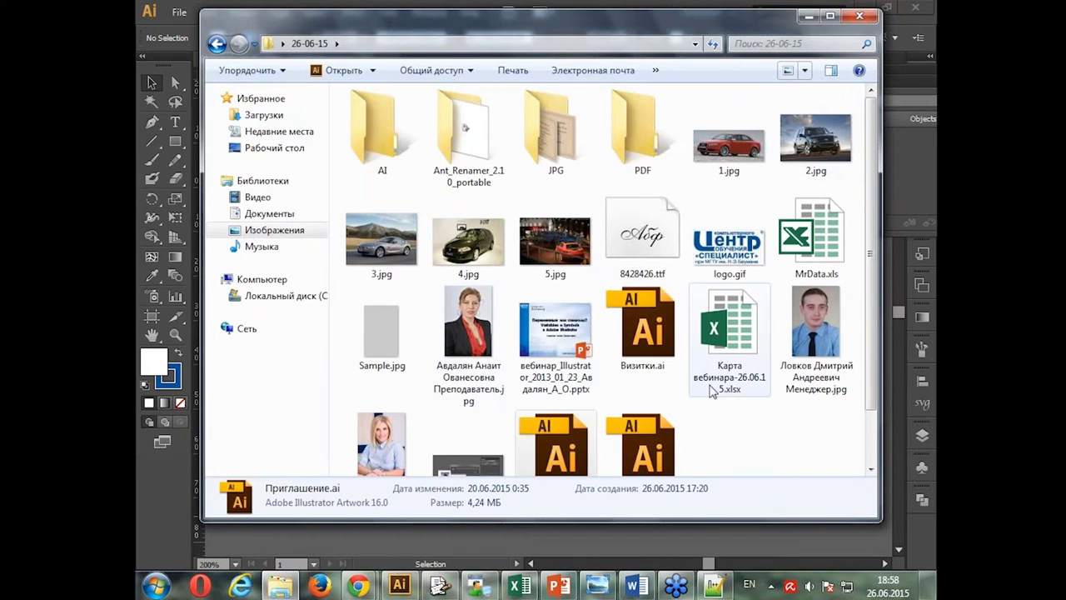
pyautogui.click(414, 432)
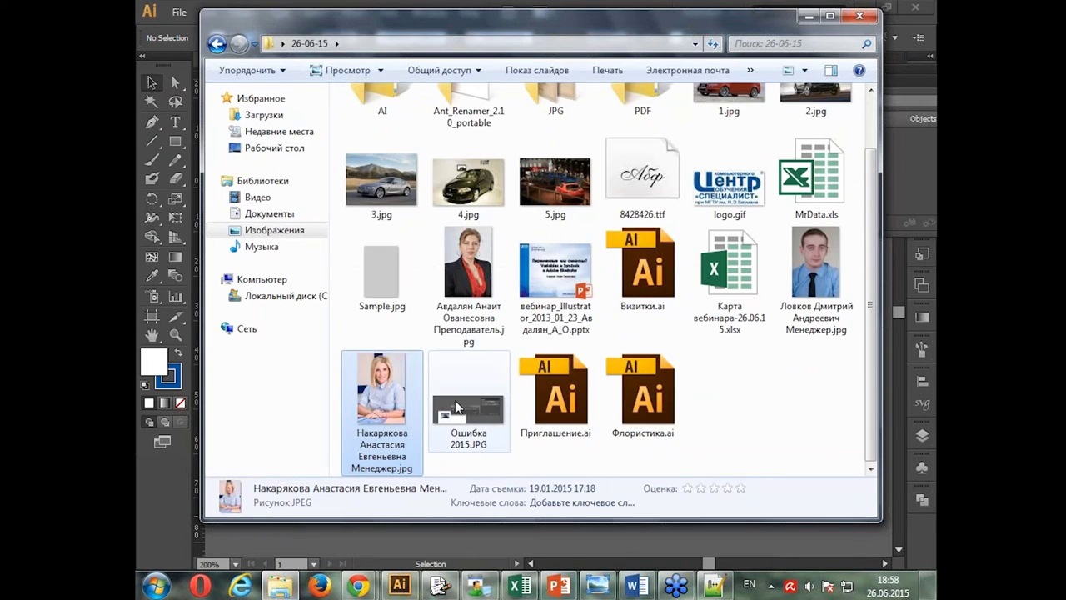
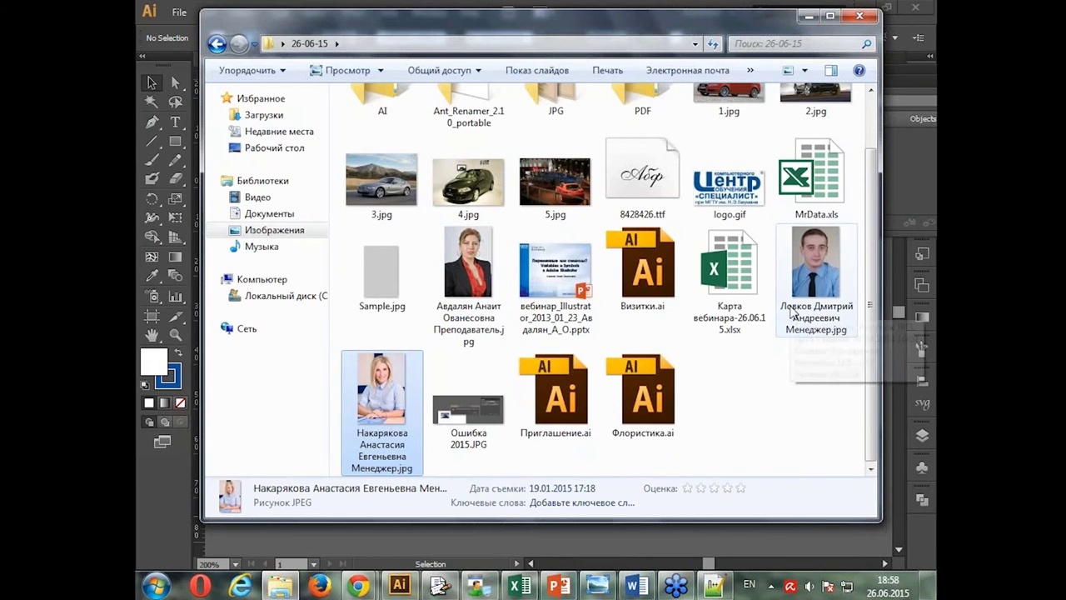
# - Back on the business card, add two new variables, Variable1 and Variable2, in the Variables panel
pyautogui.click(807, 16)
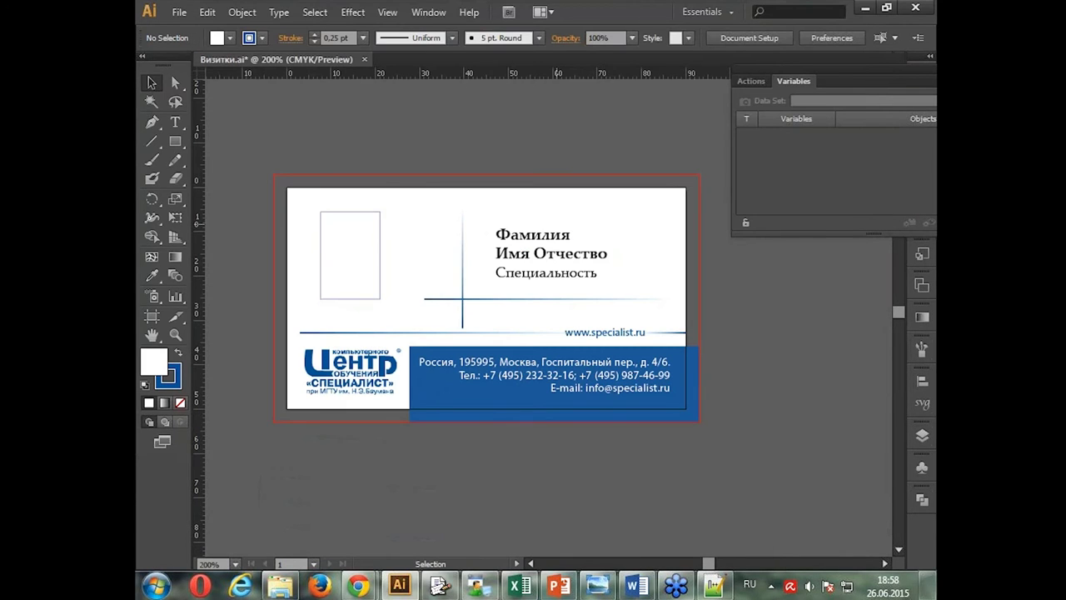
pyautogui.moveTo(793, 81); pyautogui.dragTo(703, 88)
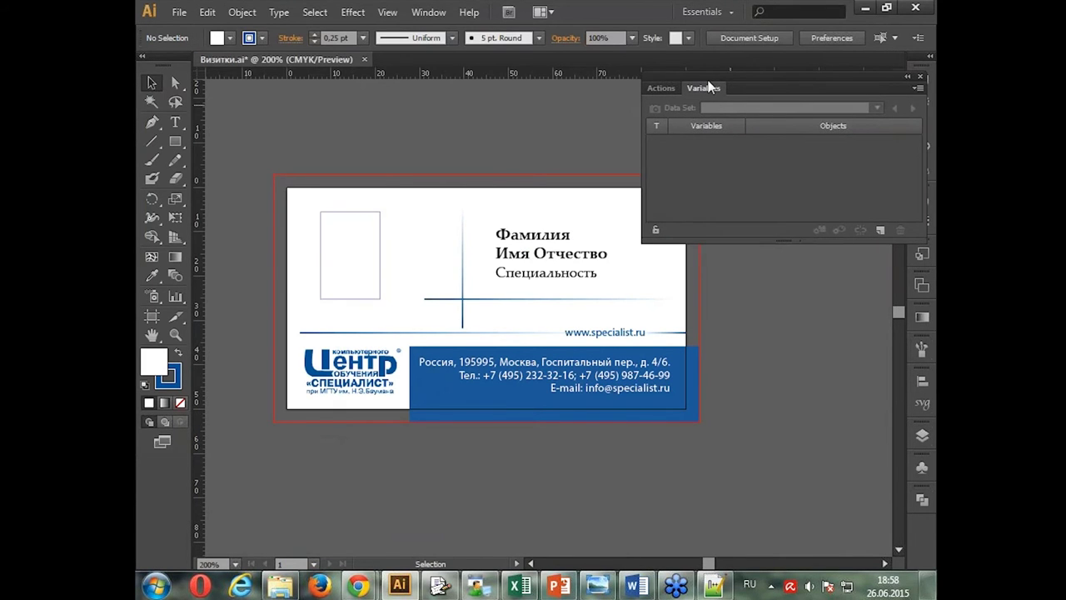
pyautogui.moveTo(533, 298); pyautogui.dragTo(467, 284)
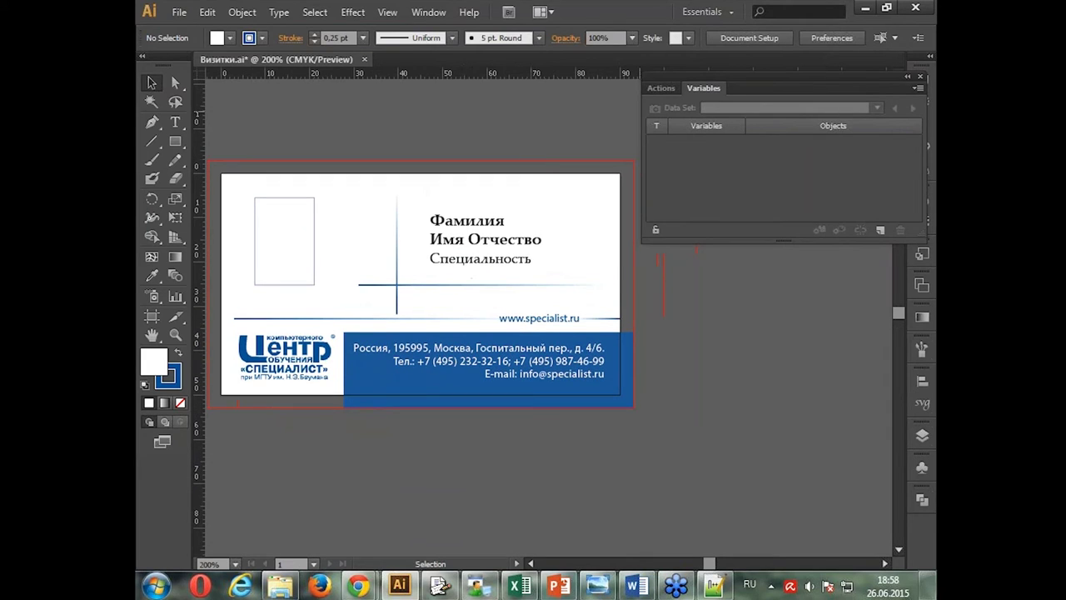
pyautogui.moveTo(730, 88); pyautogui.dragTo(681, 98)
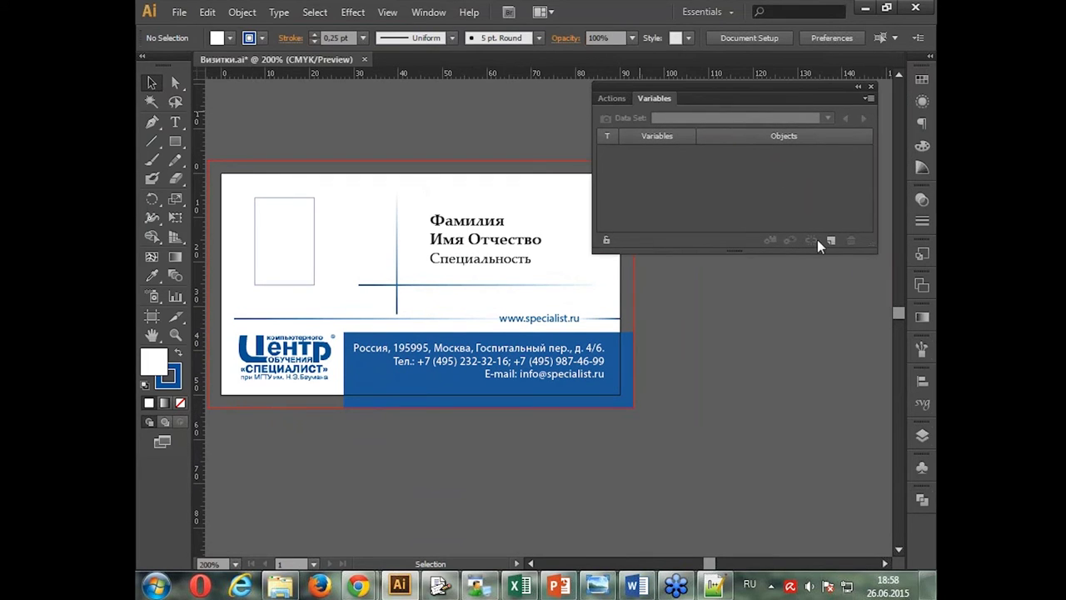
pyautogui.click(830, 241)
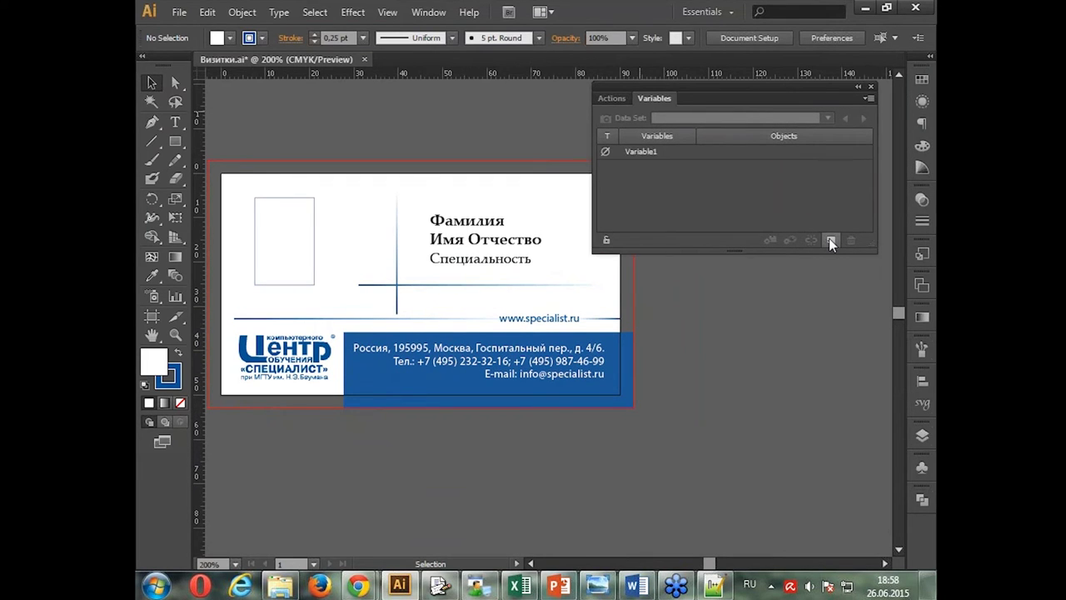
pyautogui.click(830, 240)
pyautogui.click(486, 239)
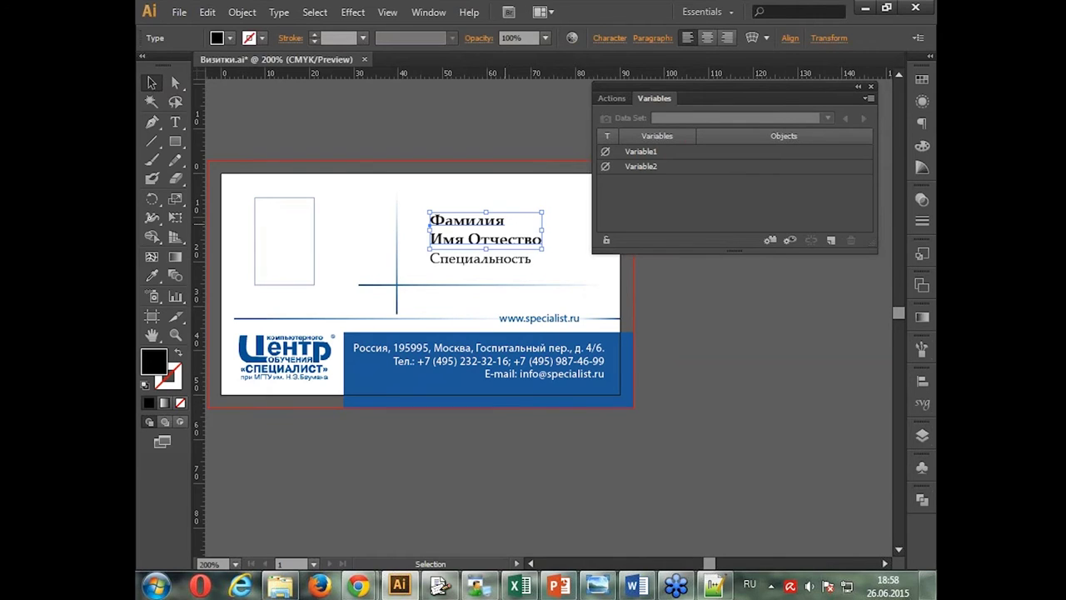
# - Change the type of both Variable1 and Variable2 to Text String in Variable Options
pyautogui.click(480, 259)
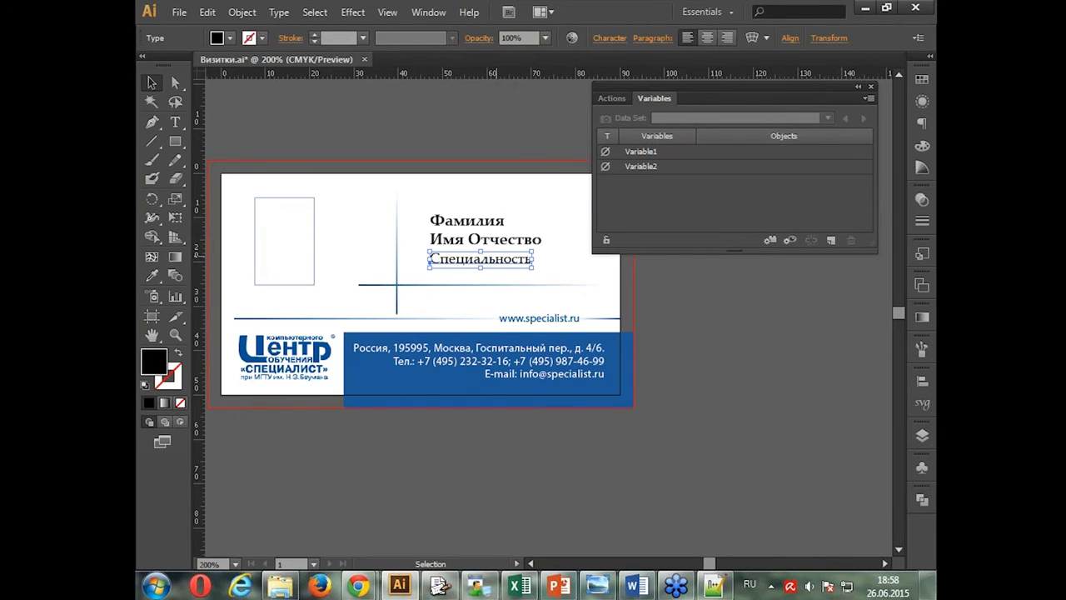
pyautogui.click(486, 233)
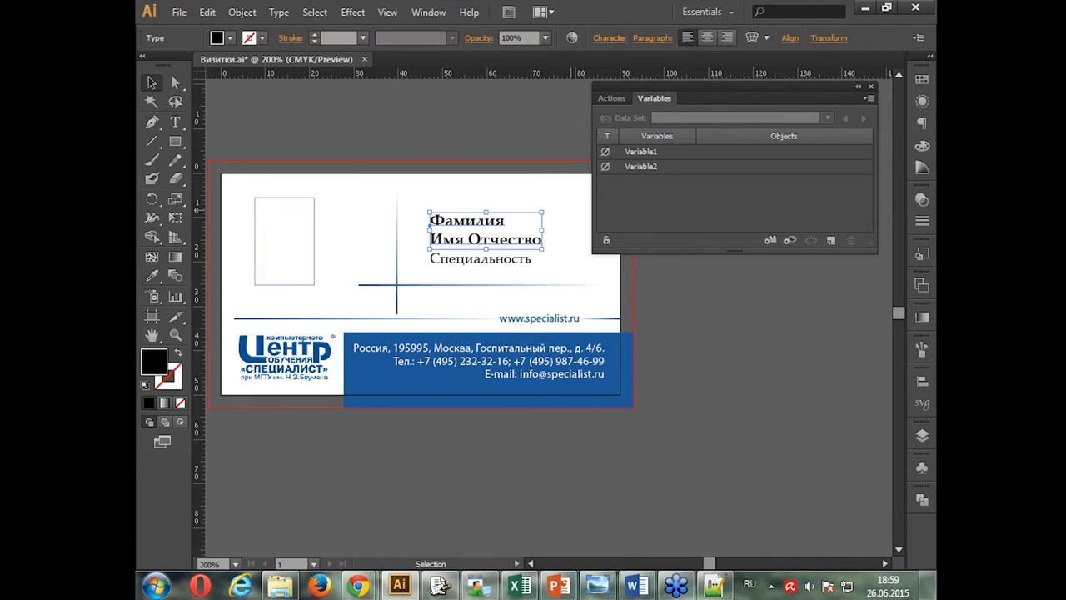
pyautogui.doubleClick(604, 155)
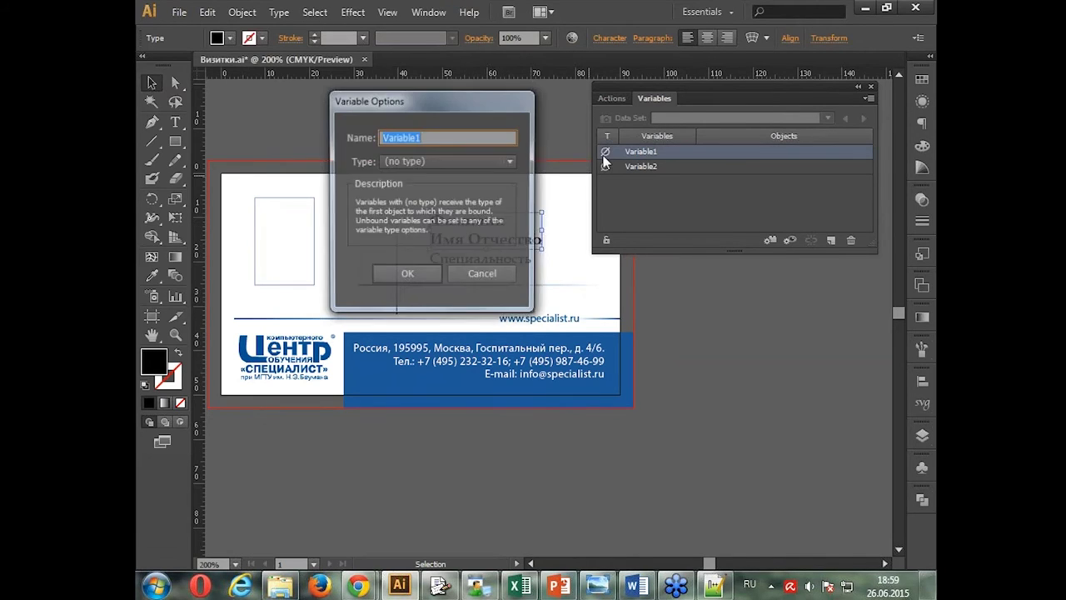
pyautogui.click(480, 162)
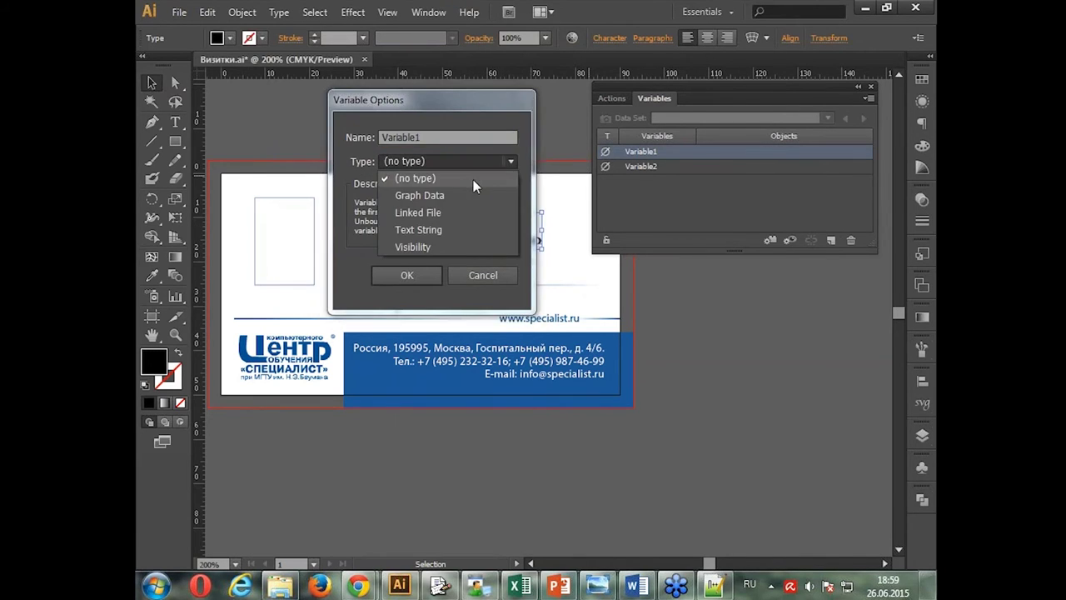
pyautogui.click(448, 229)
pyautogui.click(410, 274)
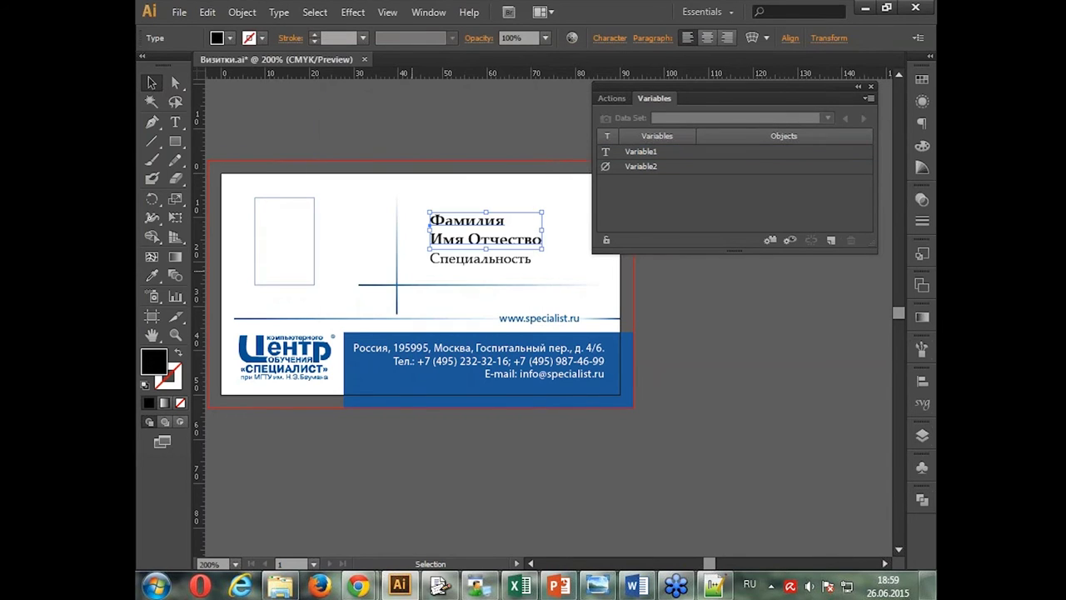
pyautogui.doubleClick(605, 169)
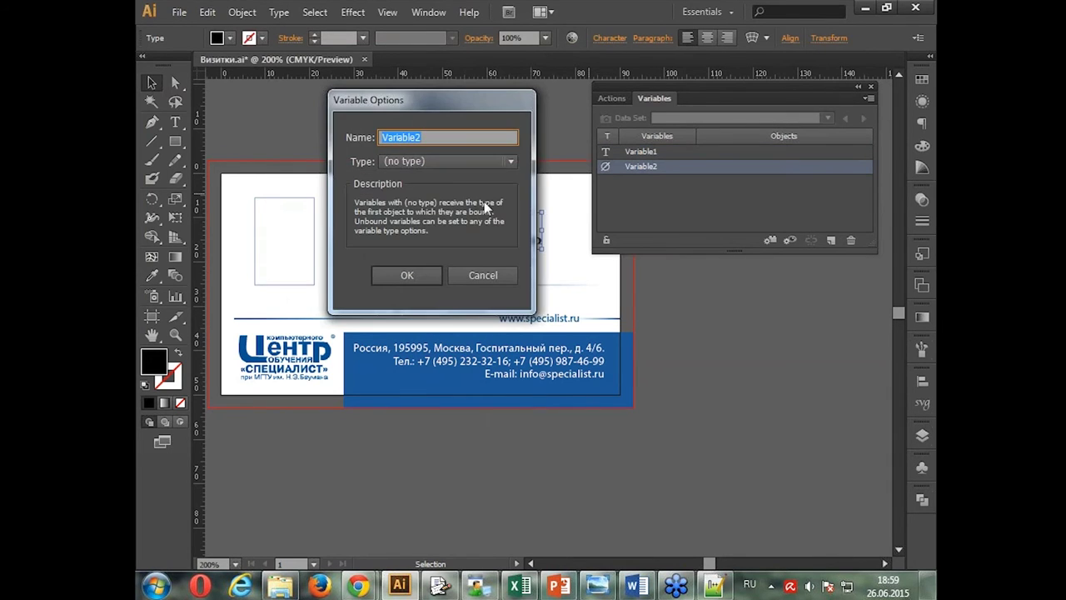
pyautogui.click(450, 163)
pyautogui.click(429, 227)
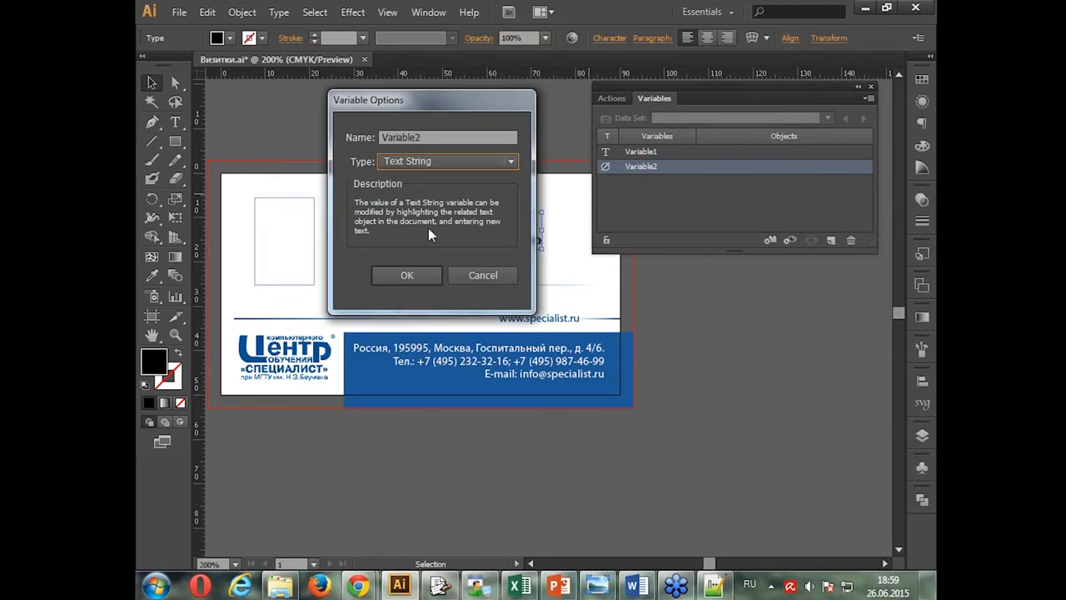
pyautogui.click(409, 275)
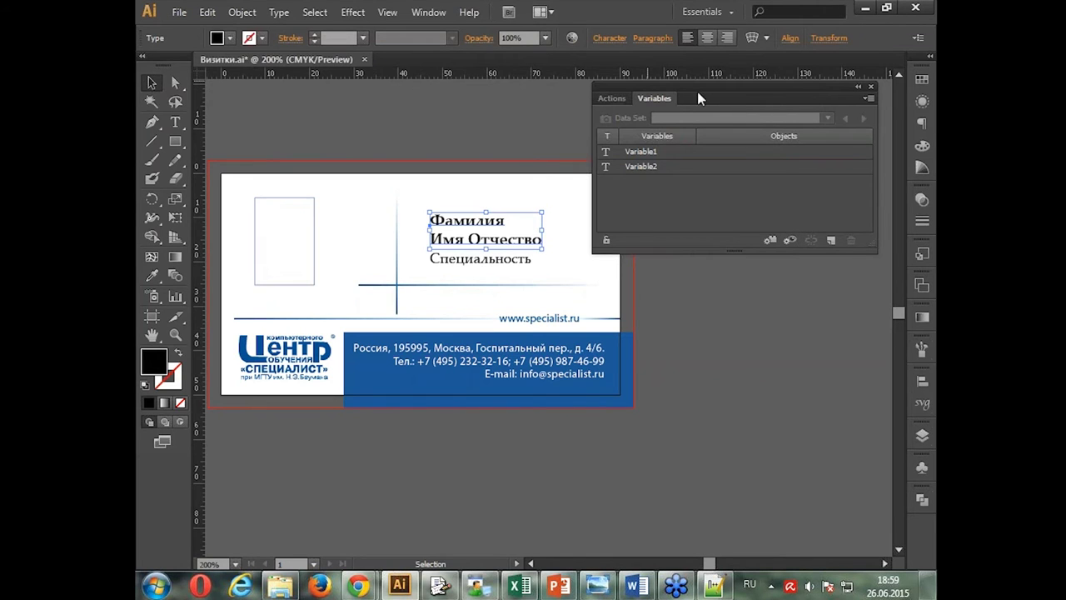
# - Bind Variable1 to the Фамилия Имя Отчество name text as dynamic text
pyautogui.moveTo(700, 98); pyautogui.dragTo(727, 98)
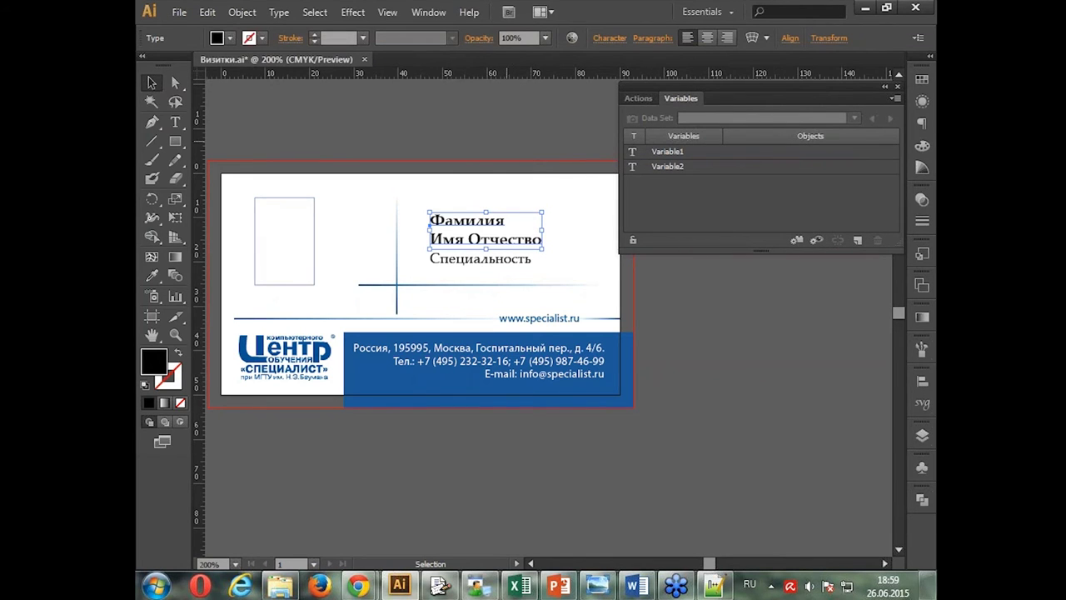
pyautogui.click(488, 142)
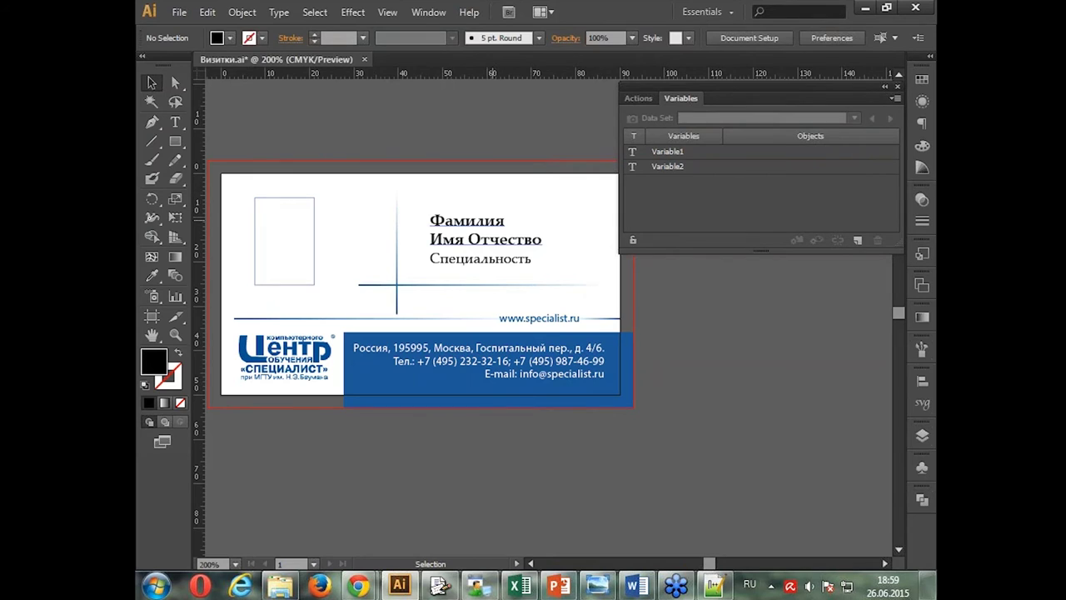
pyautogui.click(496, 218)
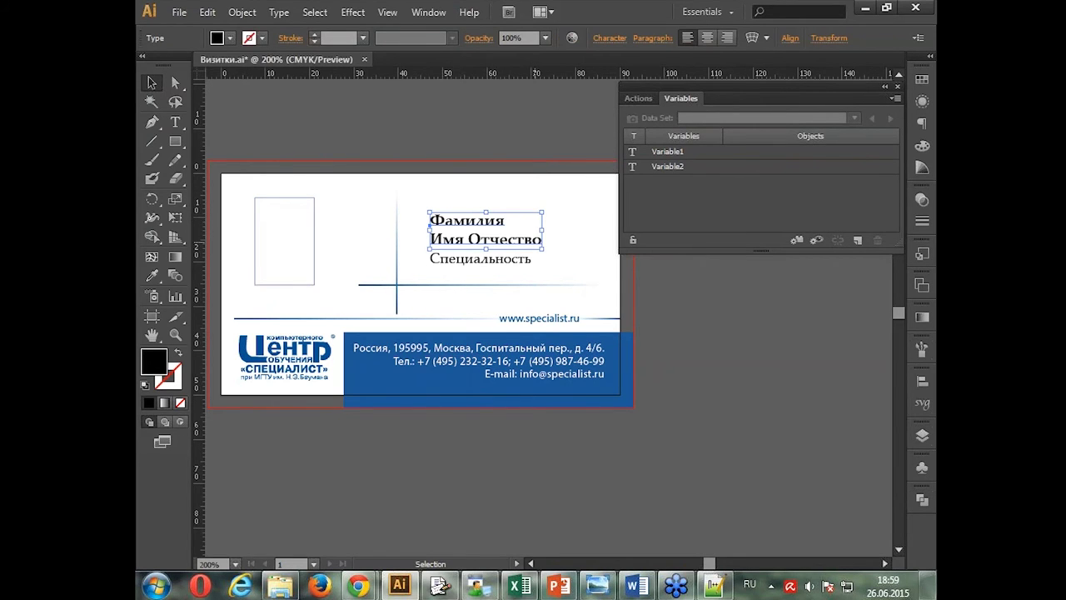
pyautogui.click(663, 150)
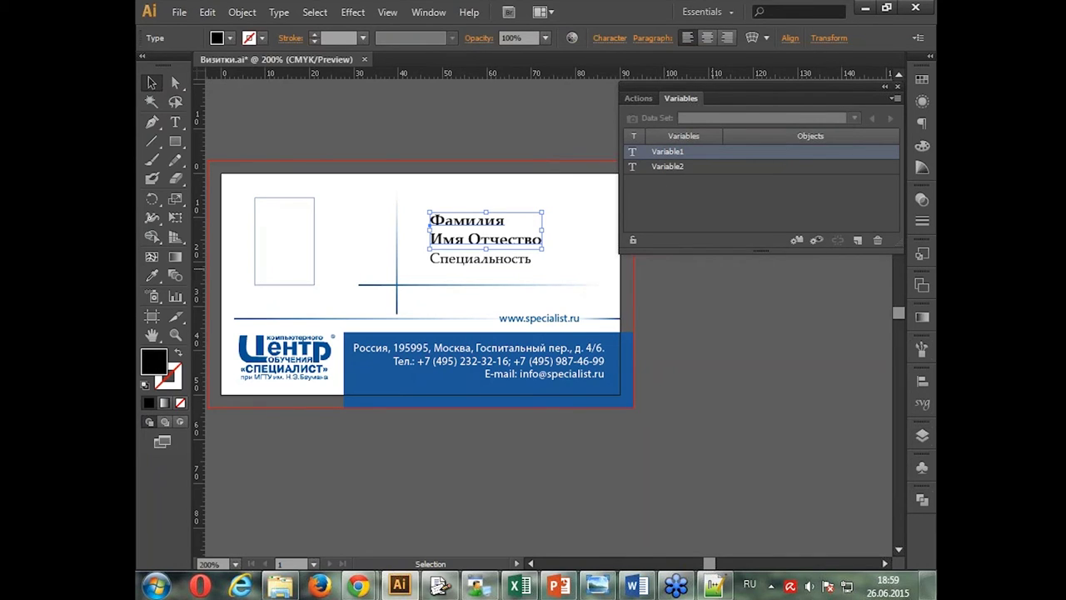
pyautogui.click(798, 241)
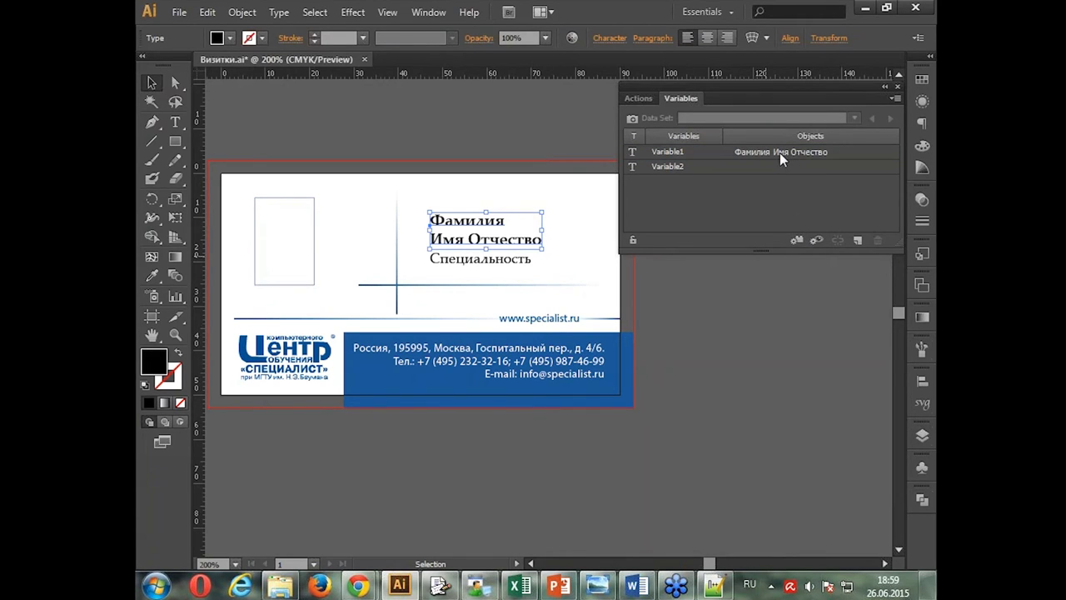
# - Bind Variable2 to the Специальность text as dynamic text
pyautogui.click(481, 259)
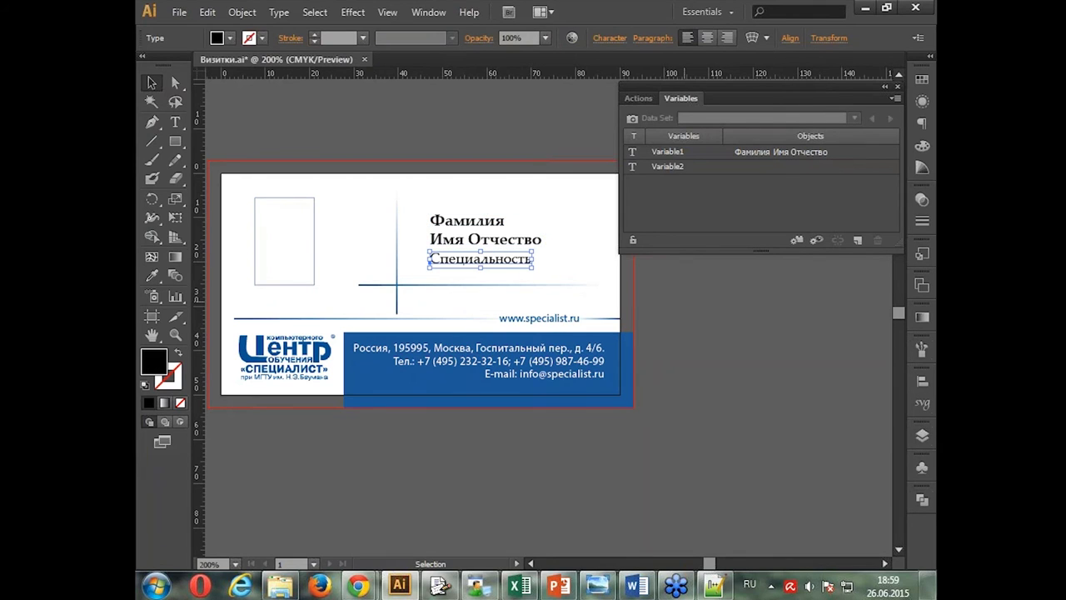
pyautogui.click(676, 168)
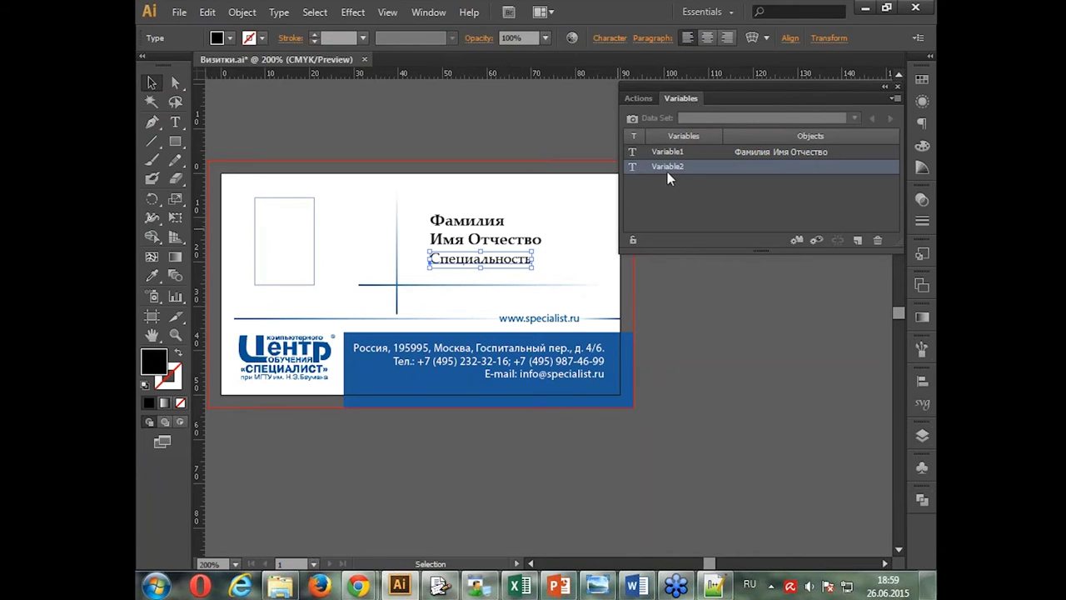
pyautogui.click(797, 241)
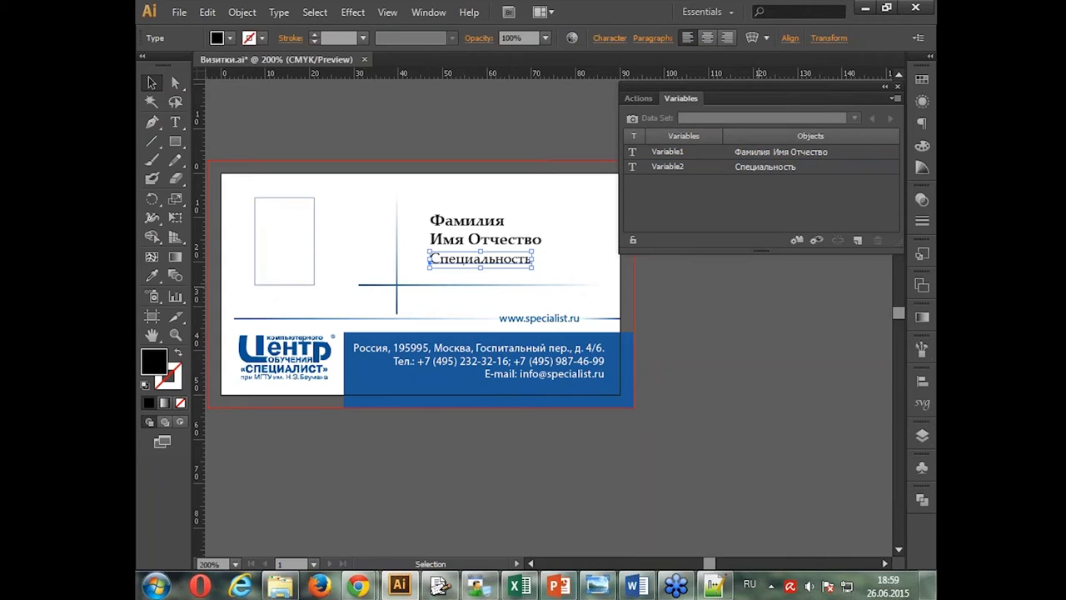
pyautogui.moveTo(731, 95); pyautogui.dragTo(737, 94)
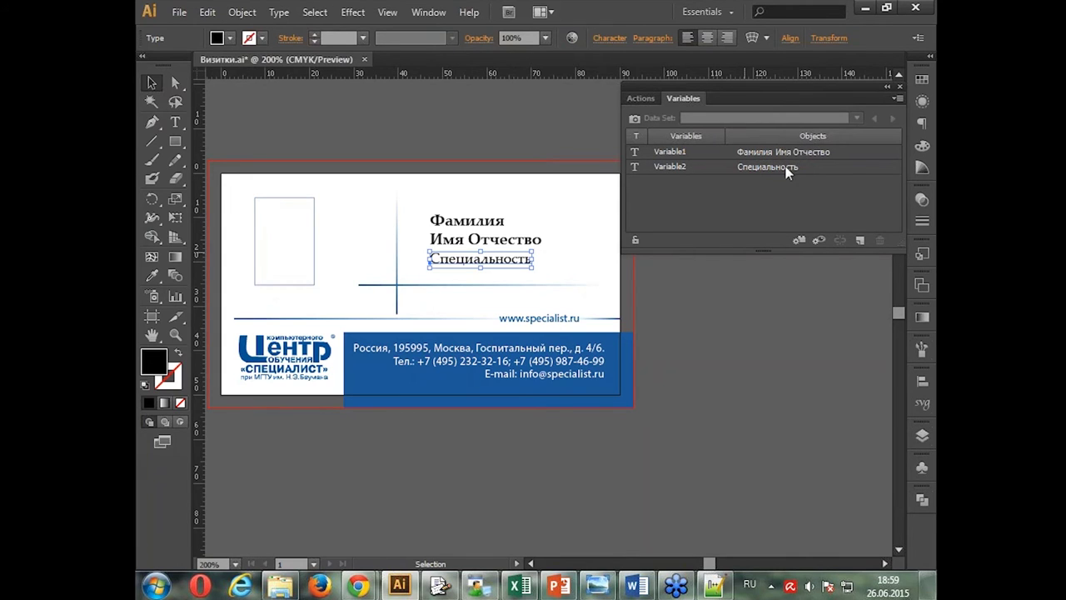
pyautogui.moveTo(771, 100); pyautogui.dragTo(780, 100)
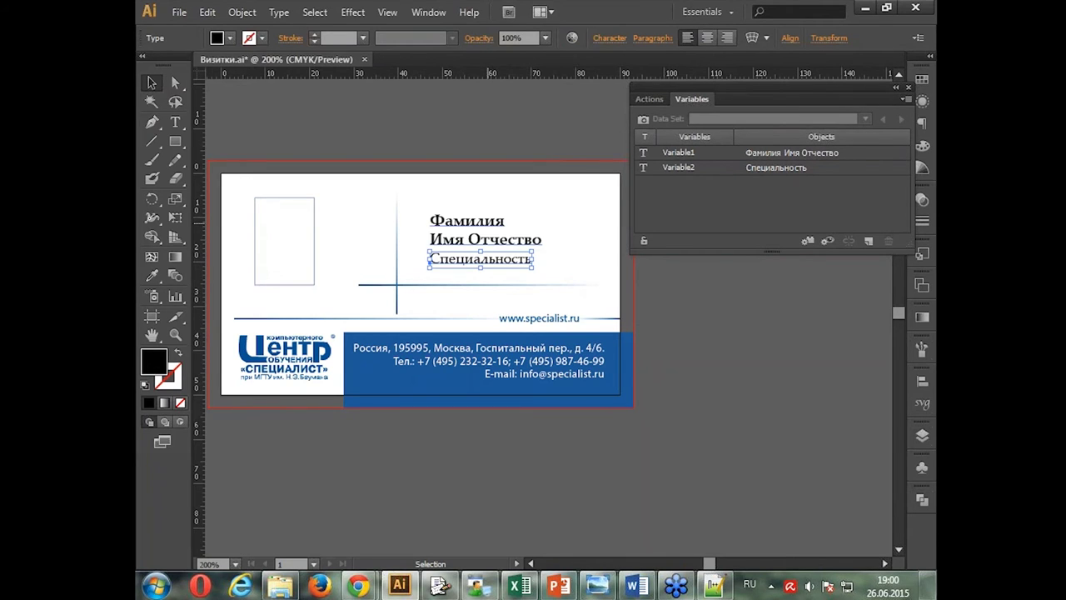
# - Replace the name placeholders with a person's surname, first name and patronymic
pyautogui.click(484, 230)
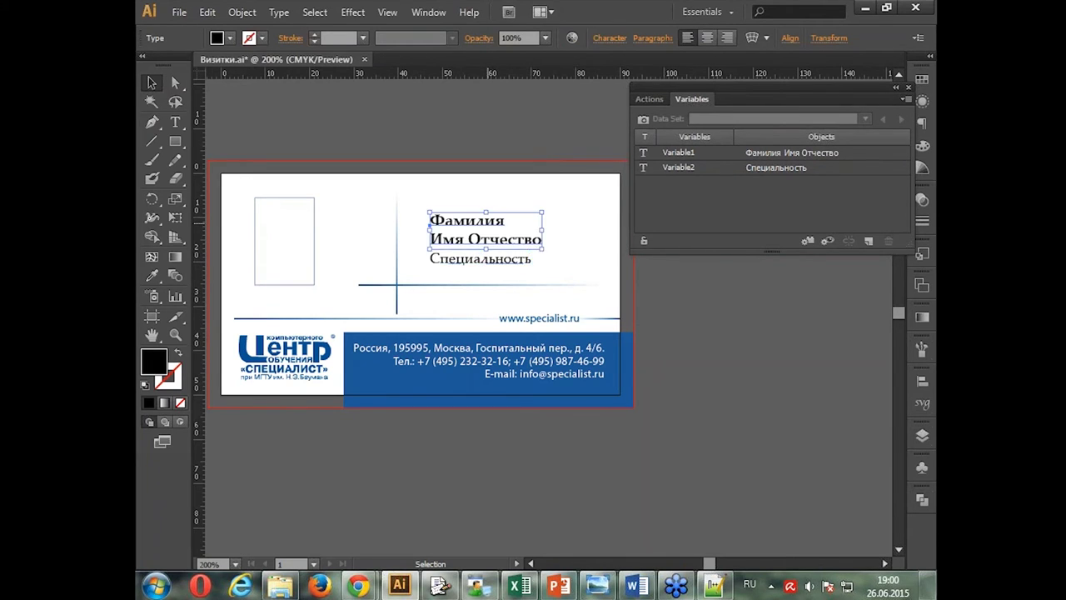
pyautogui.press('t')
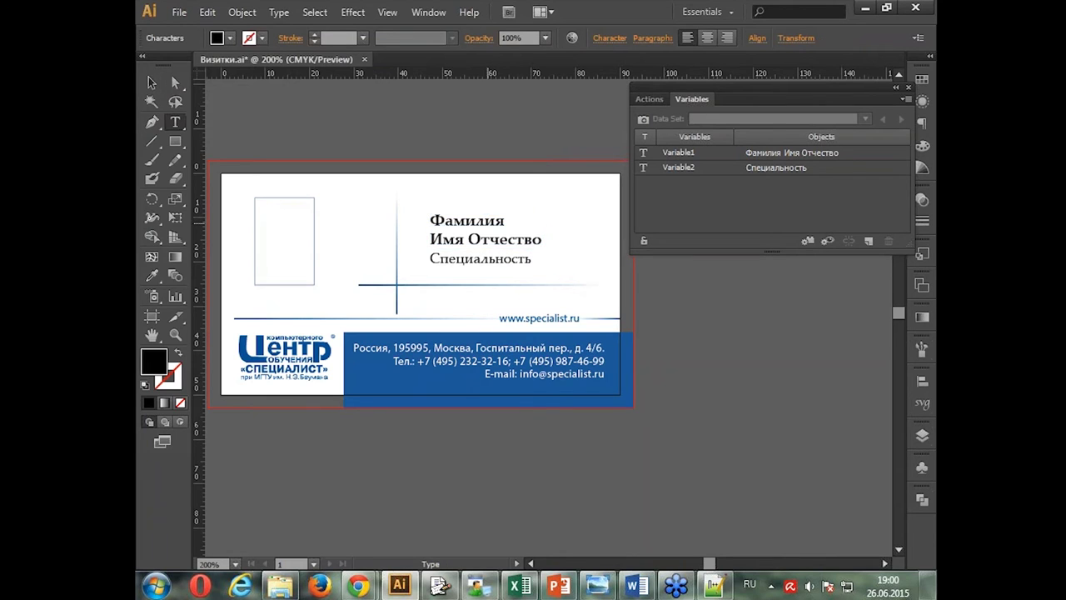
pyautogui.moveTo(430, 221); pyautogui.dragTo(509, 220)
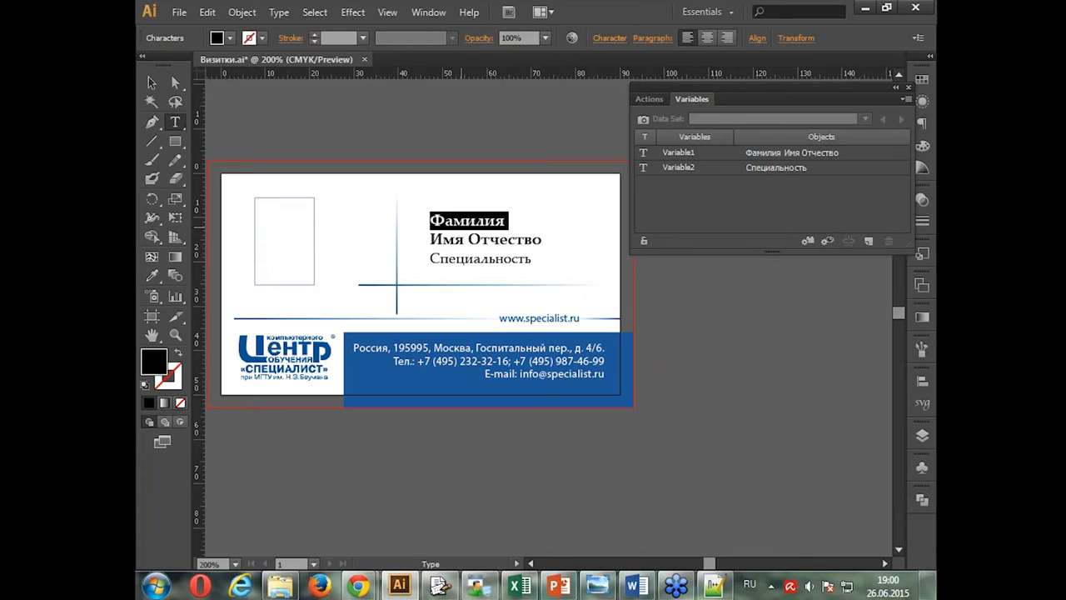
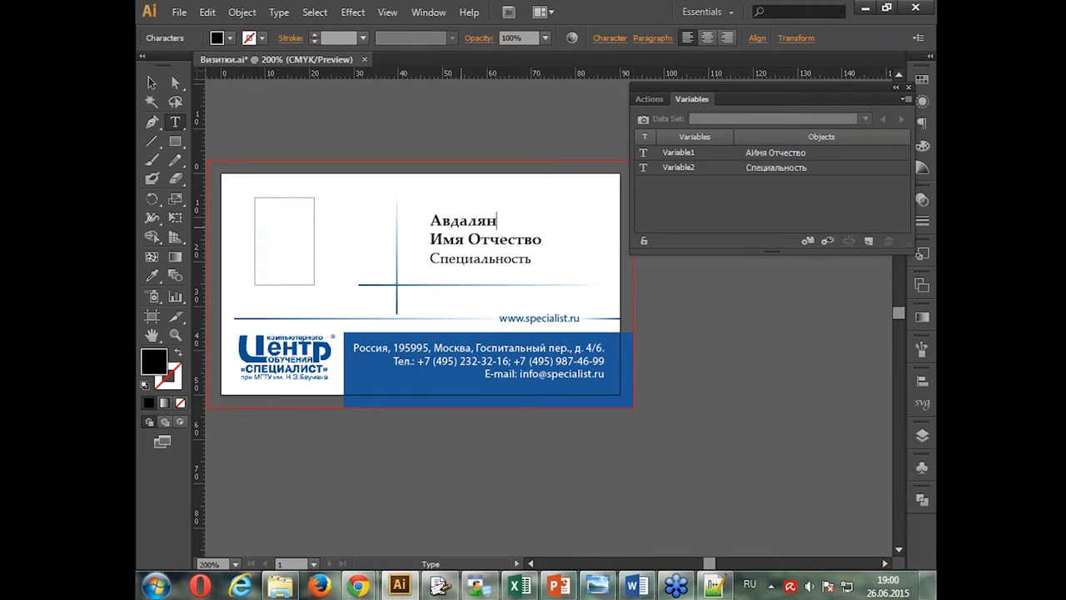
pyautogui.hotkey('ctrl', 'shift', 'Right')
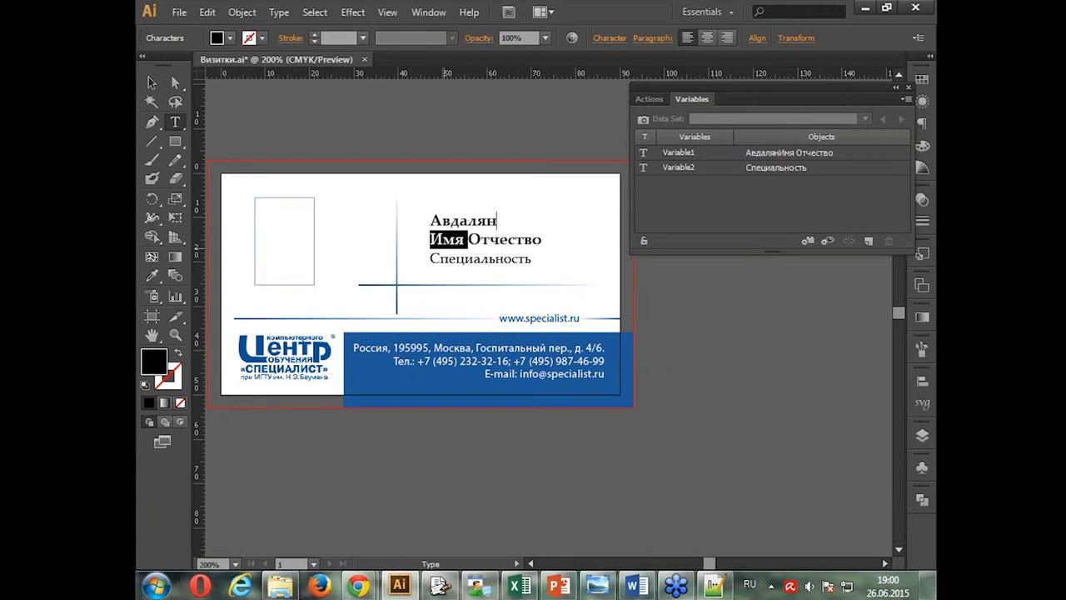
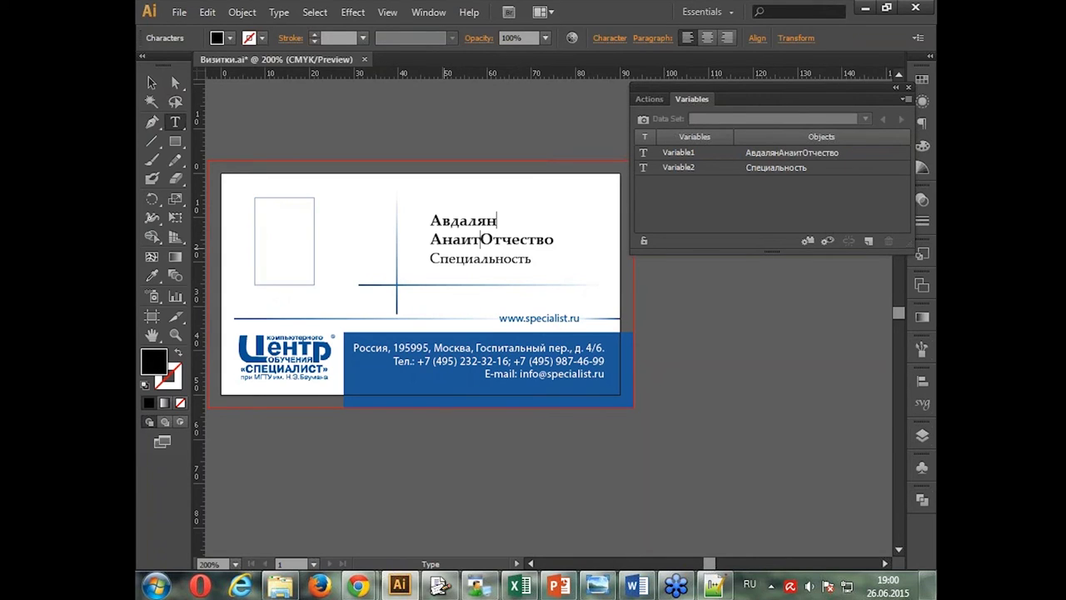
pyautogui.moveTo(495, 239); pyautogui.dragTo(558, 239)
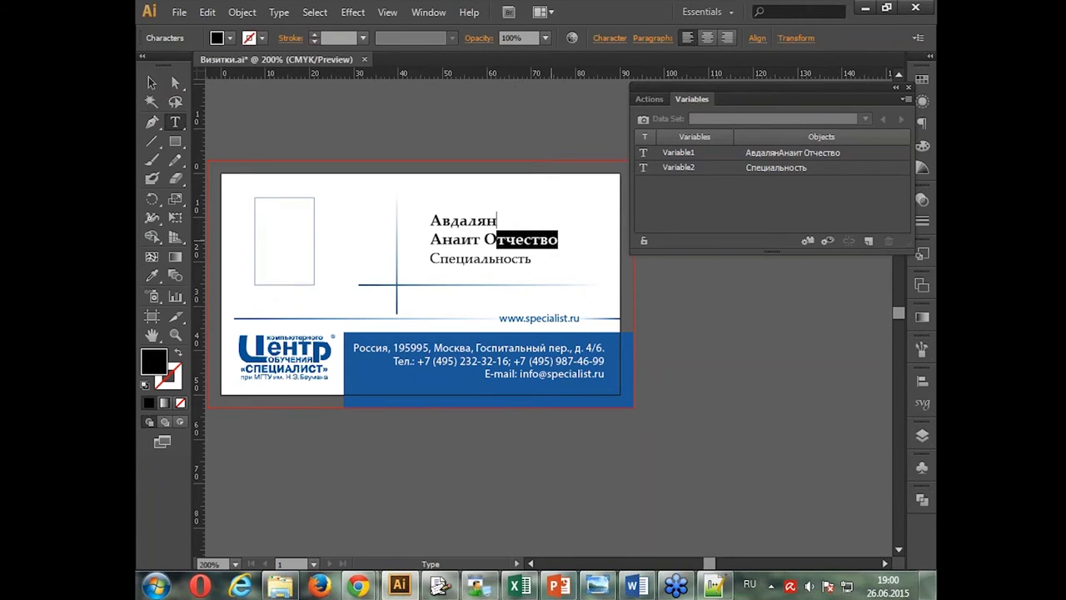
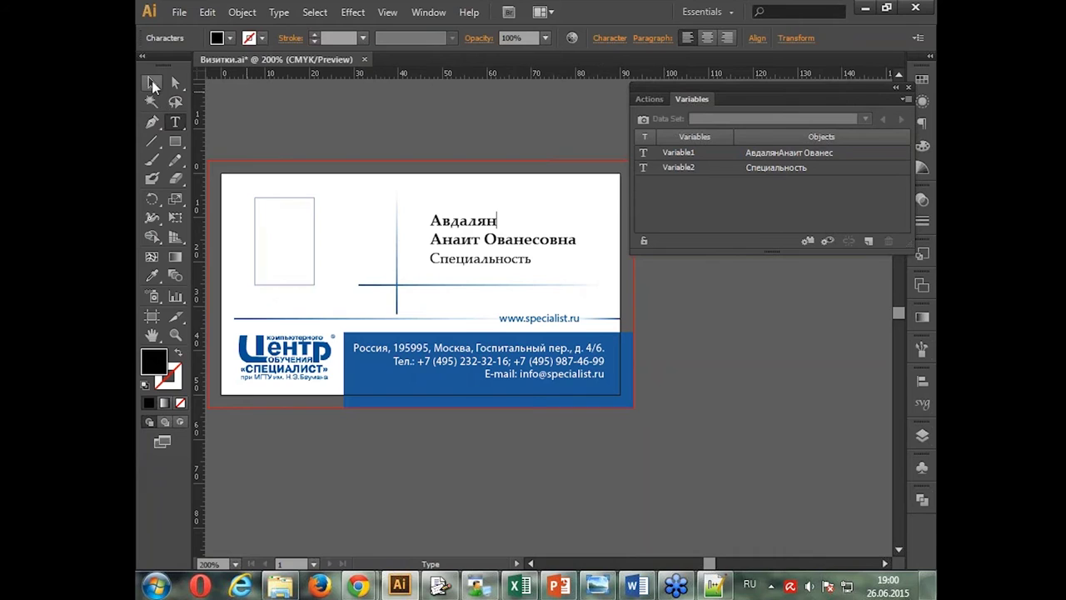
pyautogui.click(152, 82)
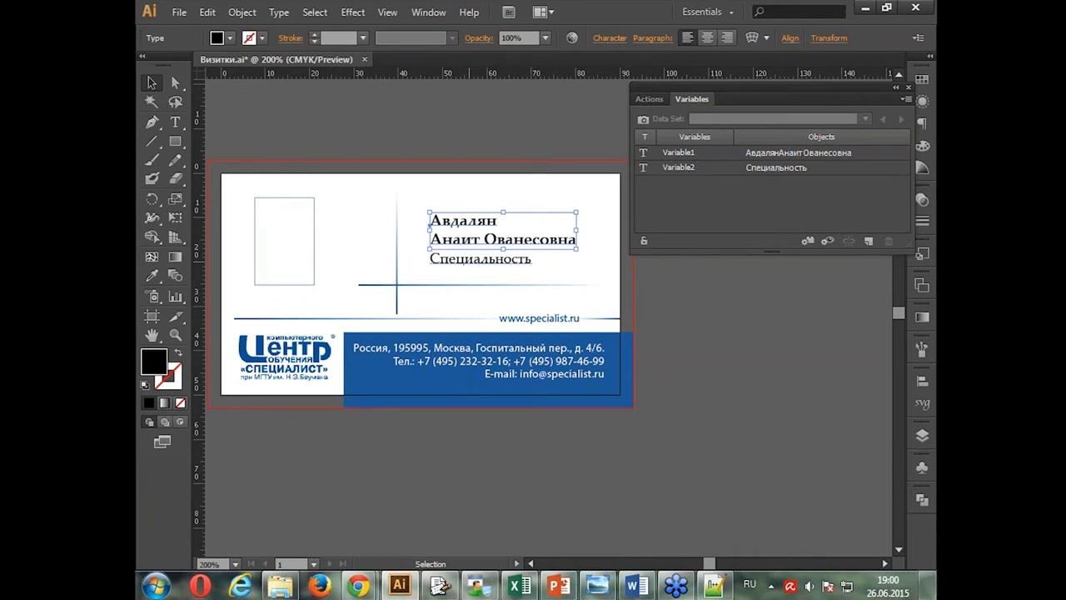
# - Change the Специальность line to Преподаватель
pyautogui.click(525, 259)
pyautogui.doubleClick(517, 259)
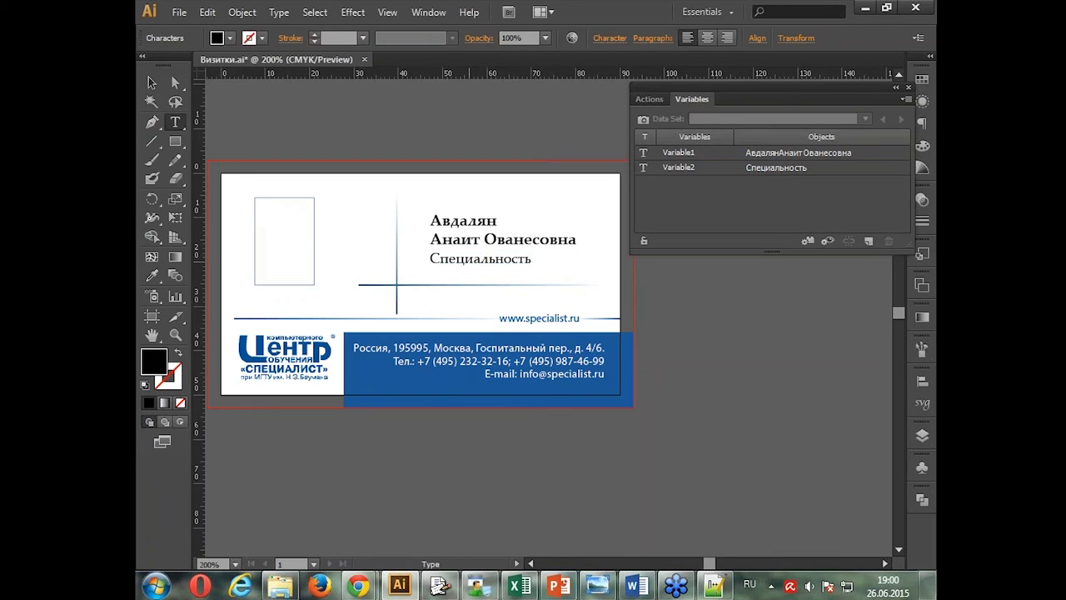
pyautogui.write('Пр')
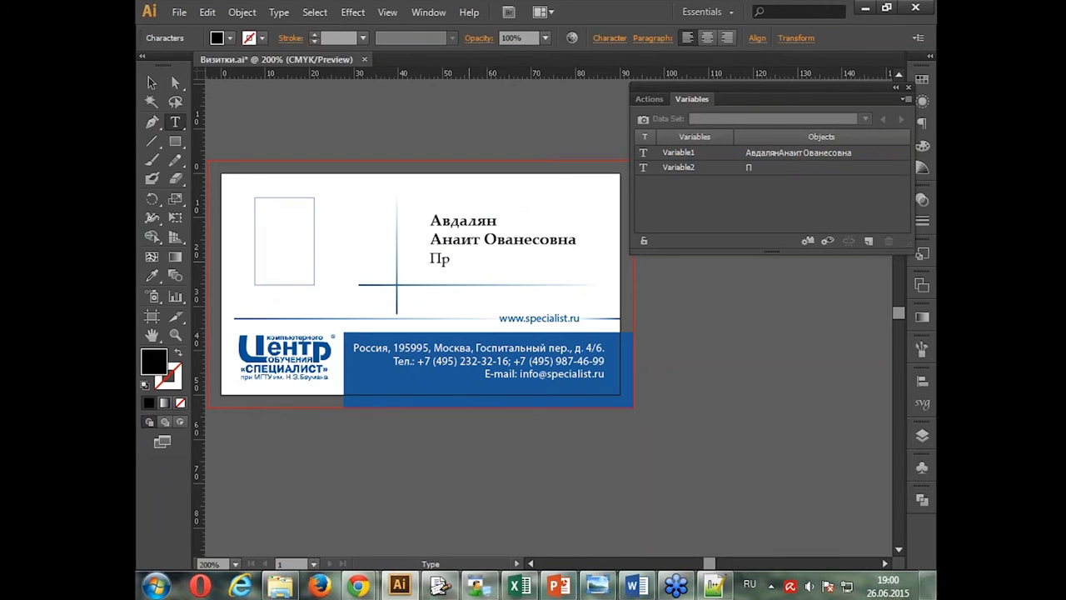
pyautogui.write('еподаватель')
pyautogui.click(151, 83)
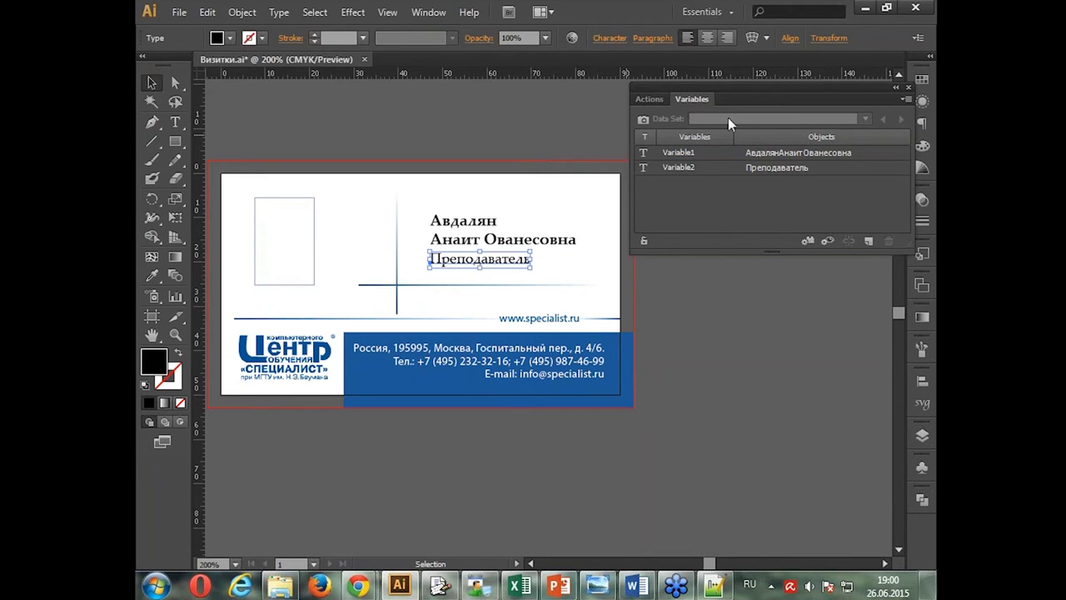
# - Capture the card's current name and Преподаватель title as Data Set 1
pyautogui.moveTo(733, 93); pyautogui.dragTo(647, 98)
pyautogui.click(619, 113)
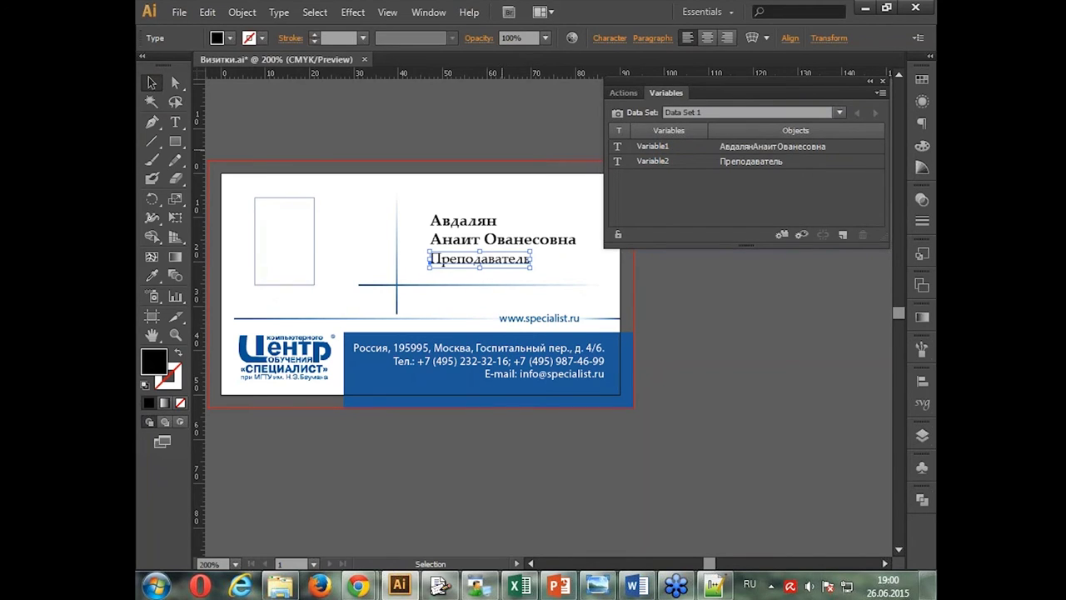
pyautogui.hotkey('ctrl', 'shift', 'a')
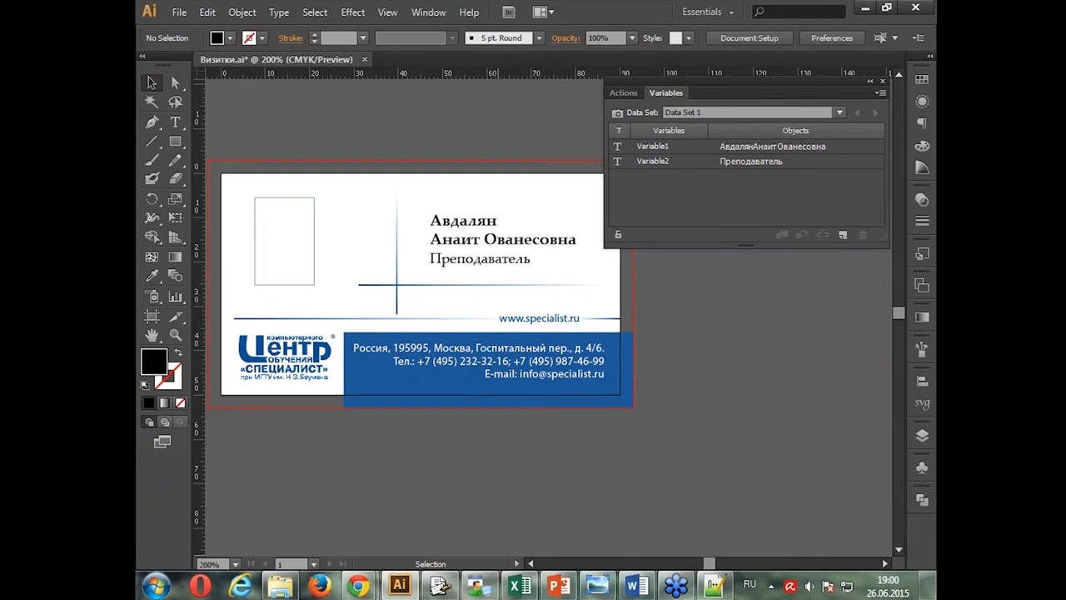
pyautogui.click(280, 586)
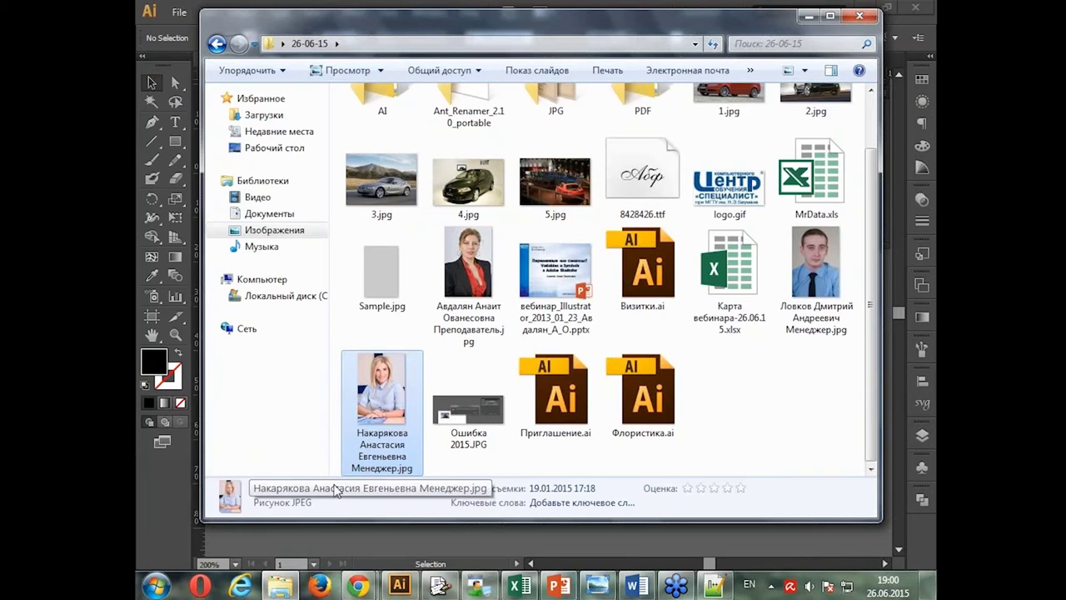
pyautogui.click(811, 16)
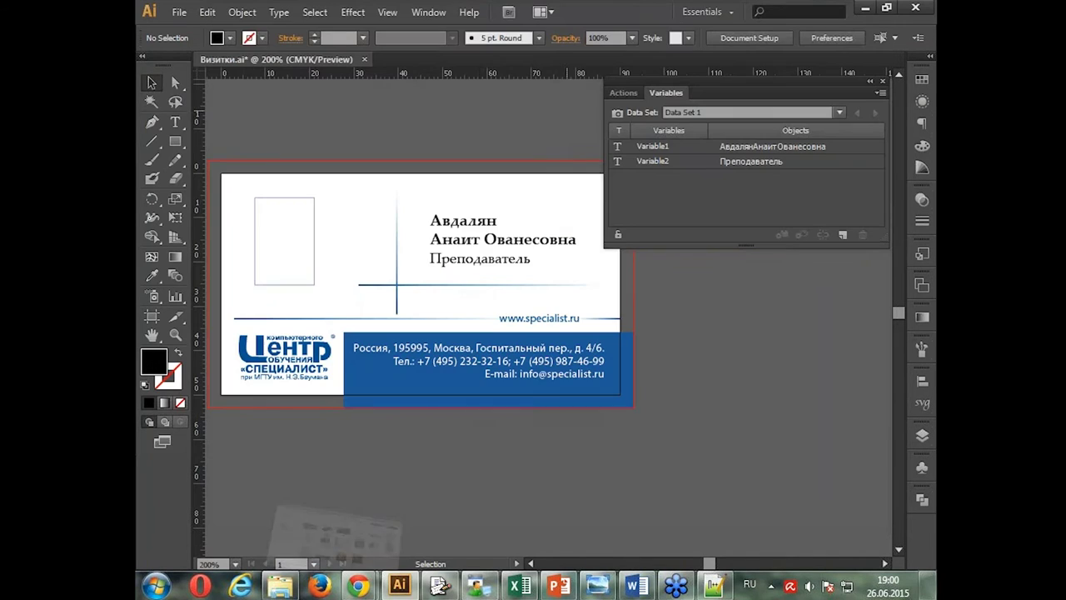
# - Replace the card name with a second person's surname, first name and patronymic on two lines
pyautogui.press('t')
pyautogui.doubleClick(464, 220)
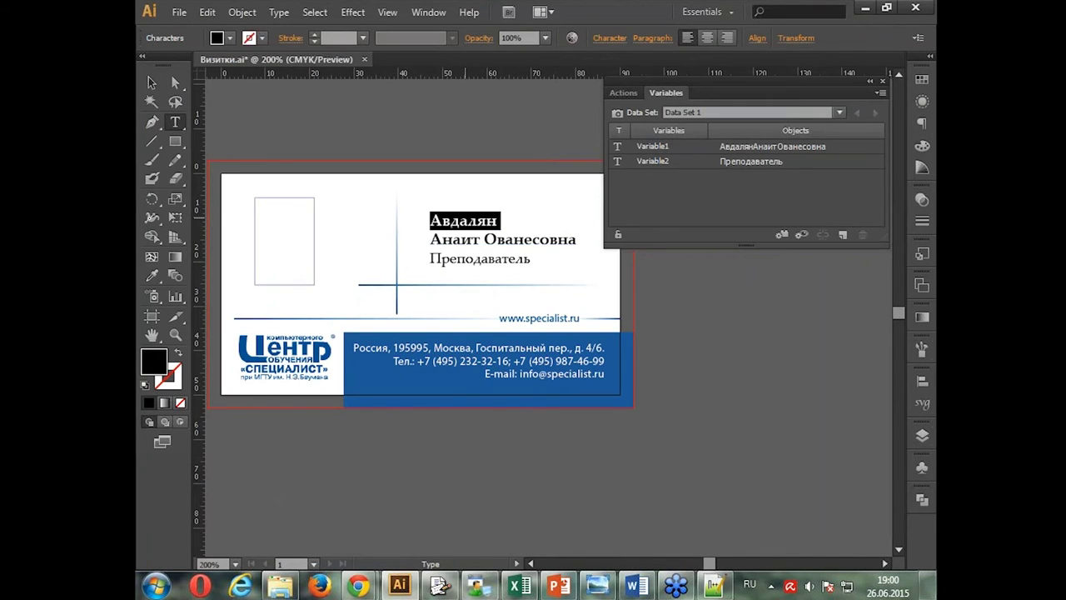
pyautogui.press('Return')
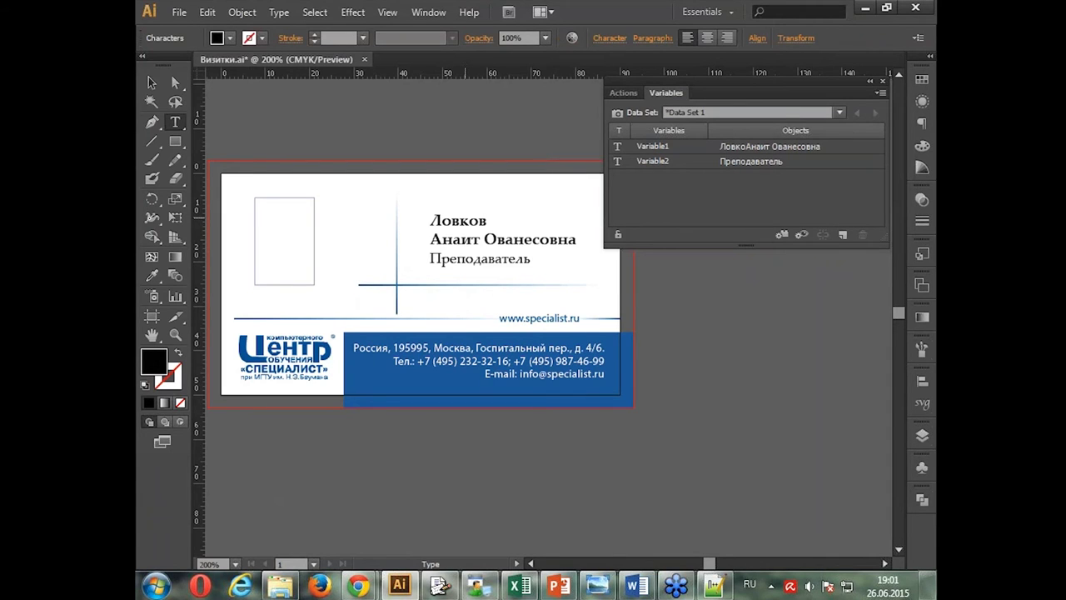
pyautogui.doubleClick(460, 240)
pyautogui.hotkey('shift', 'End')
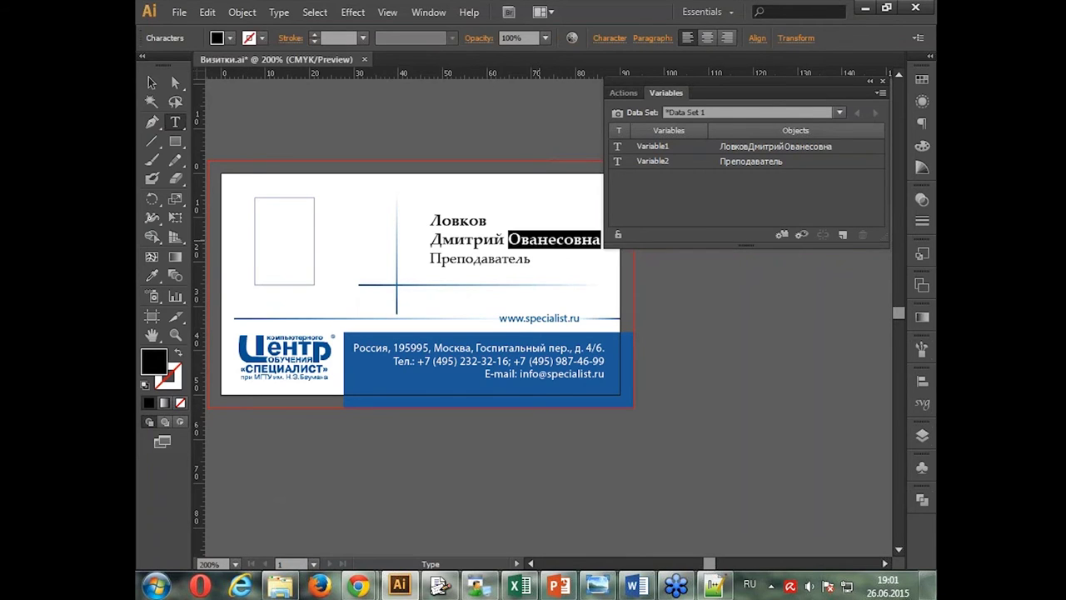
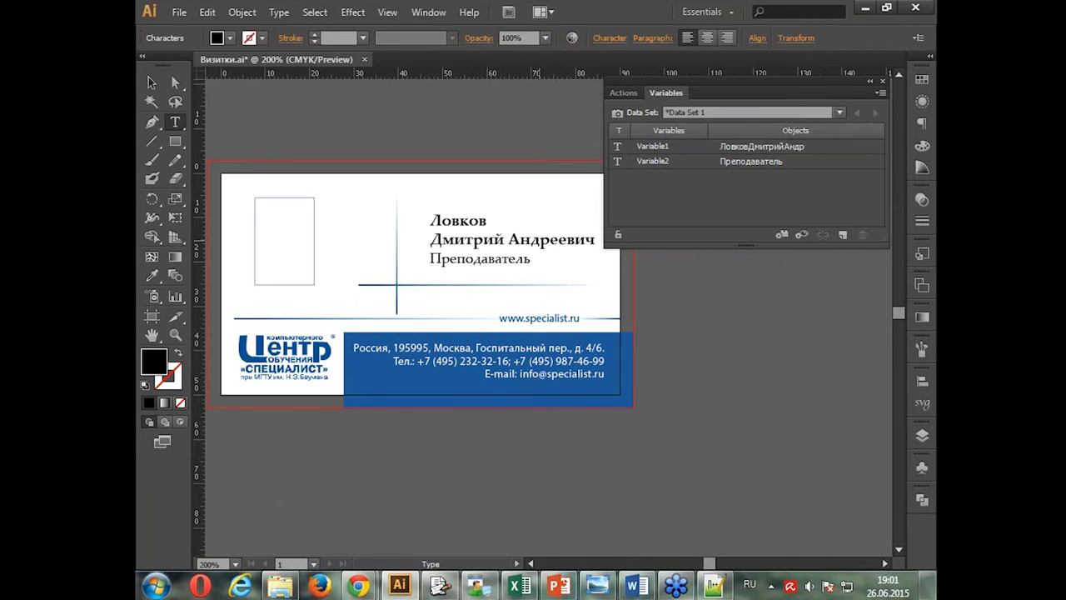
# - Change the title to Менеджер, capture Data Set 2, and compare it with Data Set 1
pyautogui.doubleClick(495, 259)
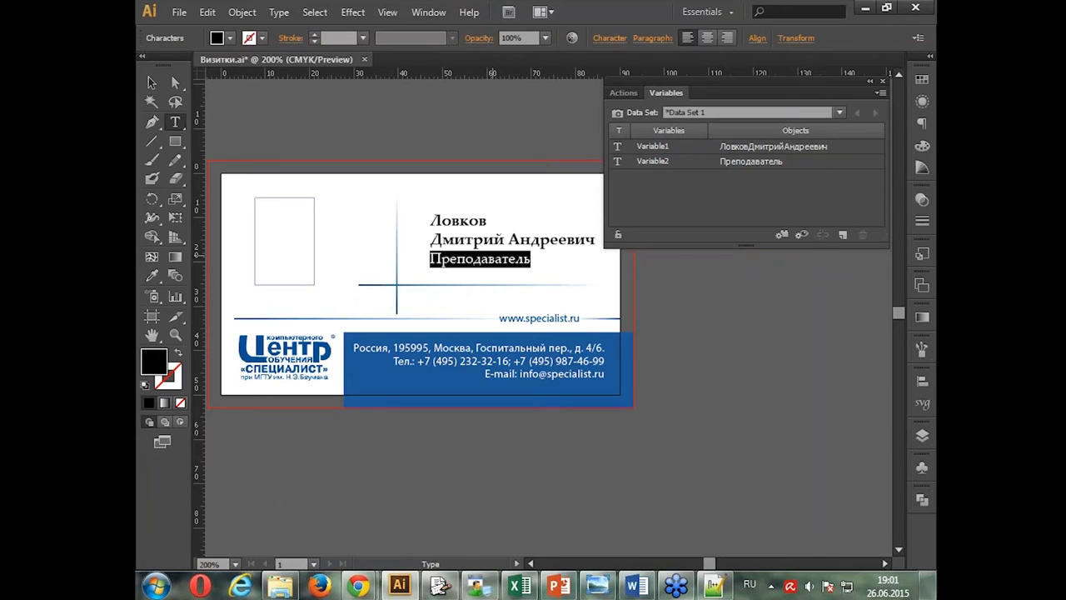
pyautogui.write('Менеджер')
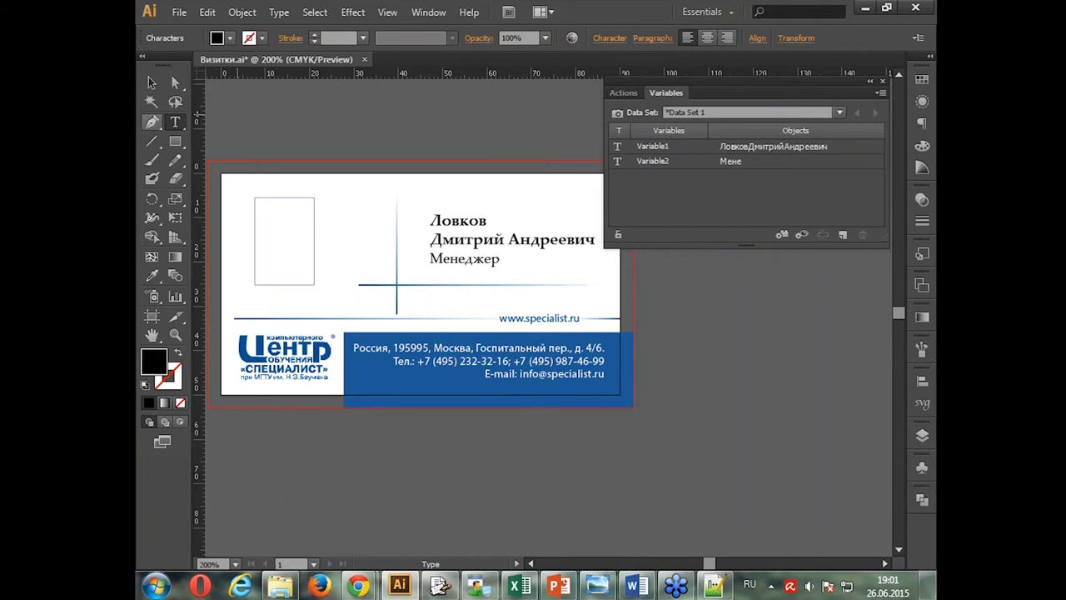
pyautogui.click(152, 81)
pyautogui.hotkey('ctrl', 'shift', 'a')
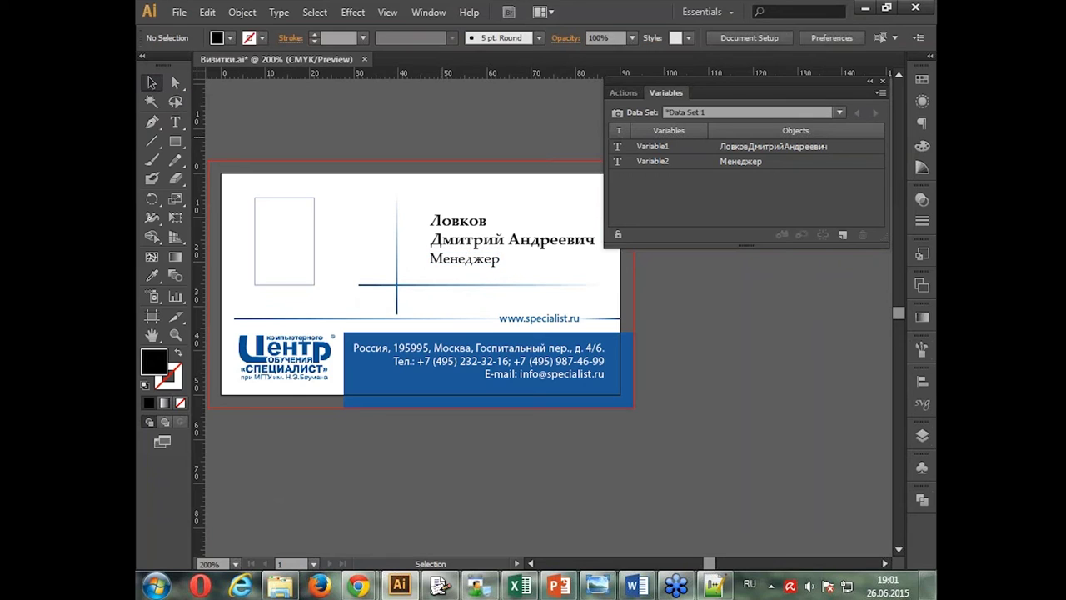
pyautogui.click(617, 112)
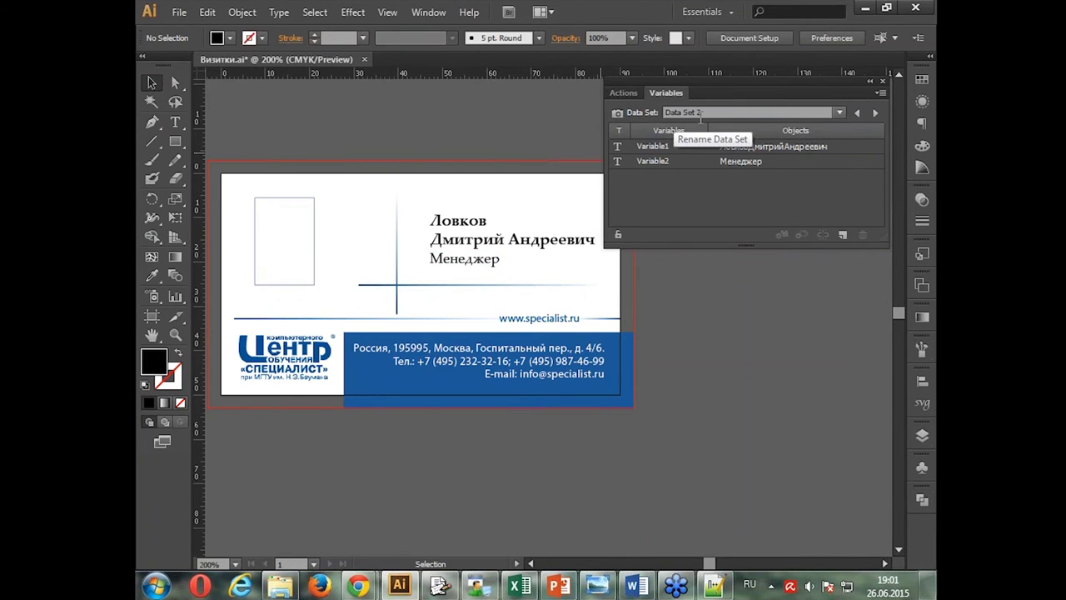
pyautogui.click(856, 114)
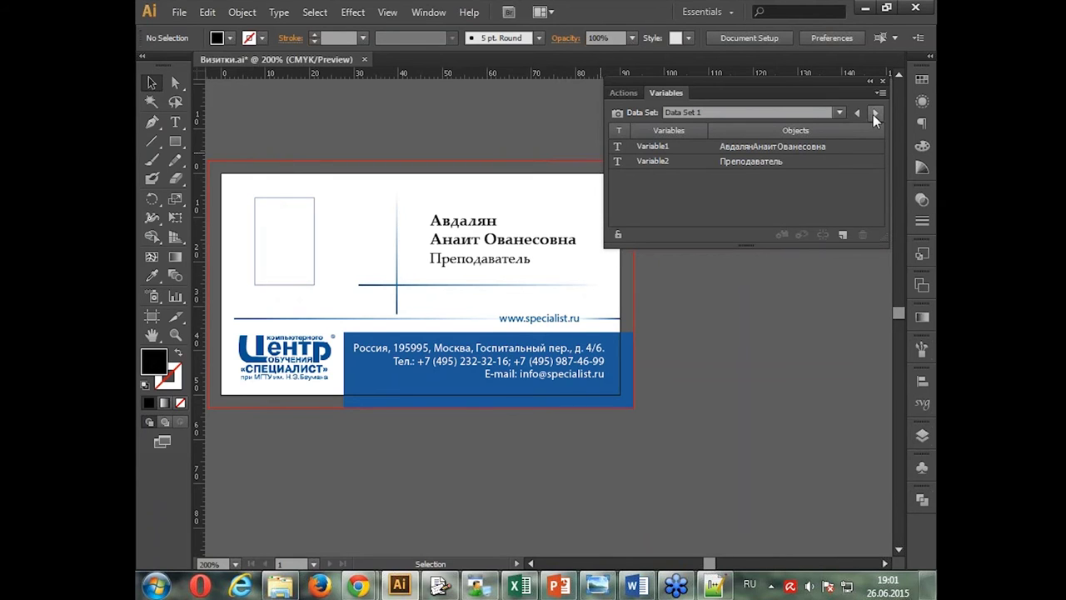
pyautogui.click(873, 114)
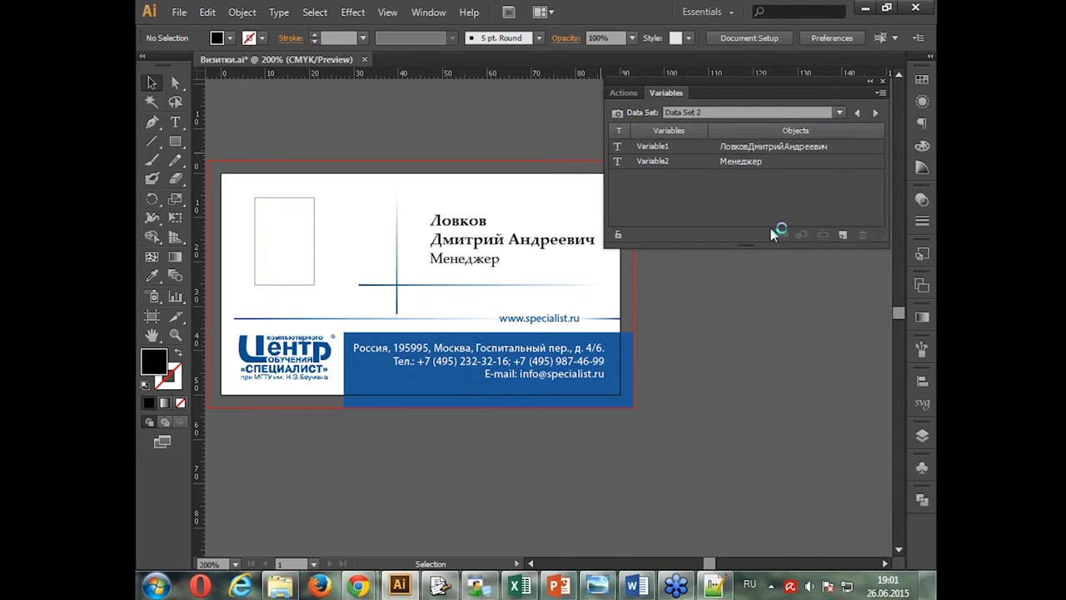
# - Copy the next person's full name from her photo's file name without renaming the file
pyautogui.click(281, 588)
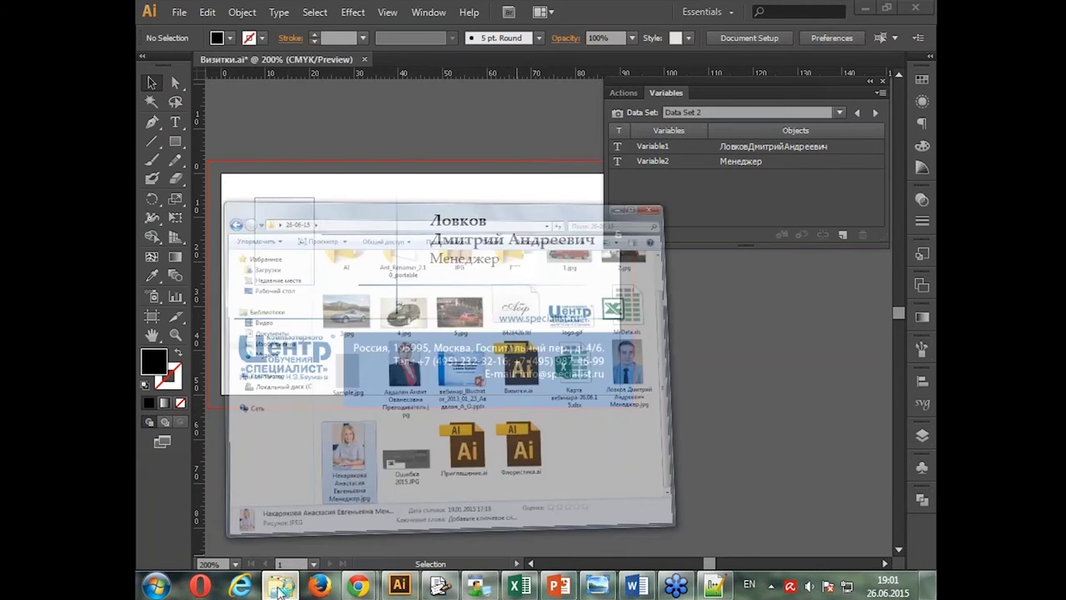
pyautogui.click(398, 457)
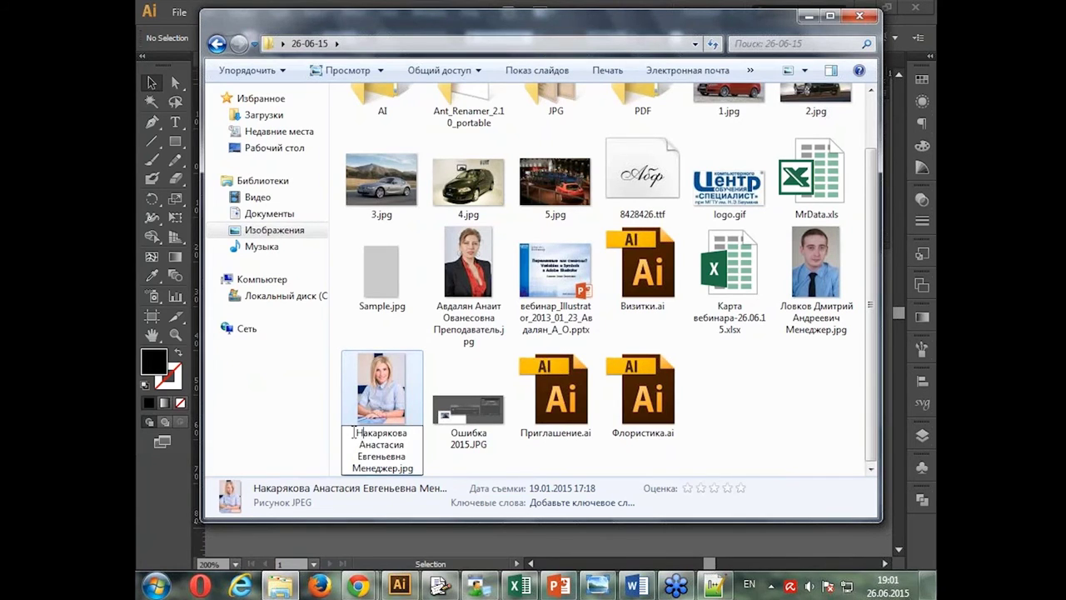
pyautogui.moveTo(356, 433); pyautogui.dragTo(409, 452)
pyautogui.hotkey('ctrl', 'c')
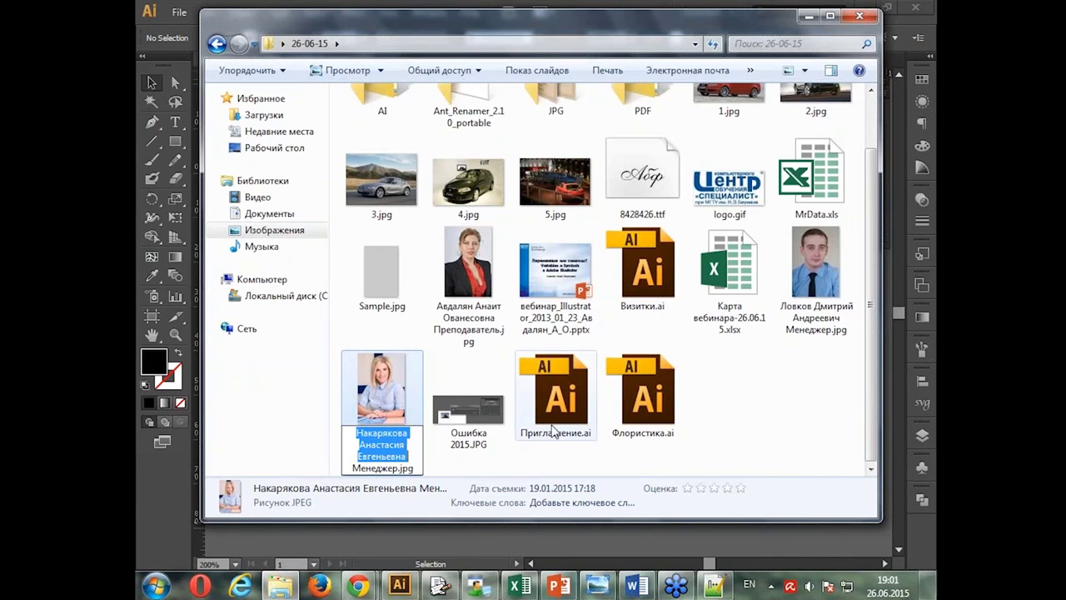
pyautogui.click(556, 429)
# - Paste the copied full name over the card's name, splitting it onto two lines
pyautogui.click(808, 16)
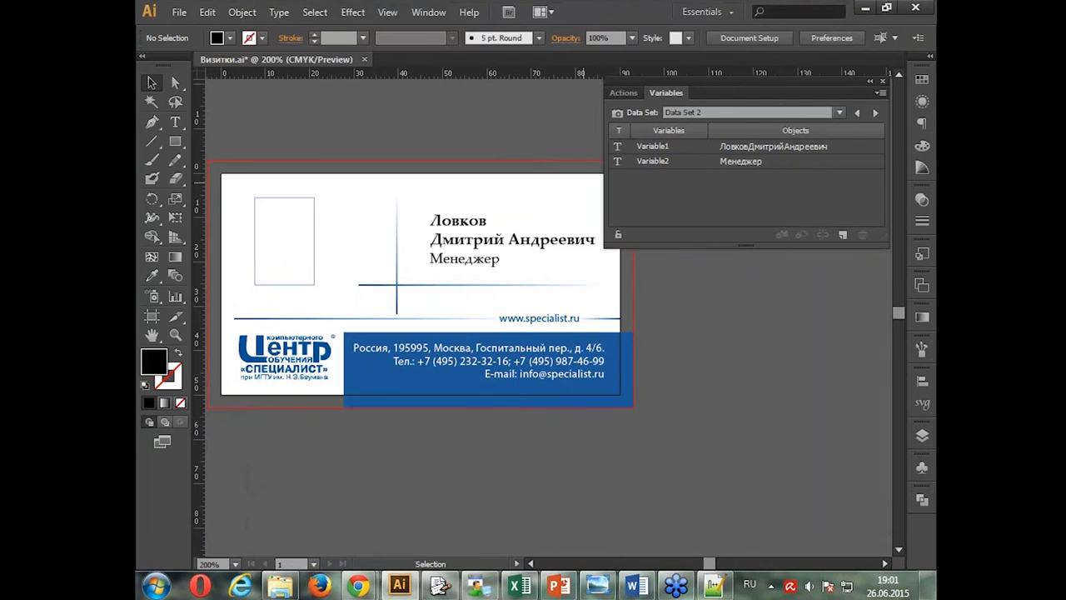
pyautogui.doubleClick(500, 240)
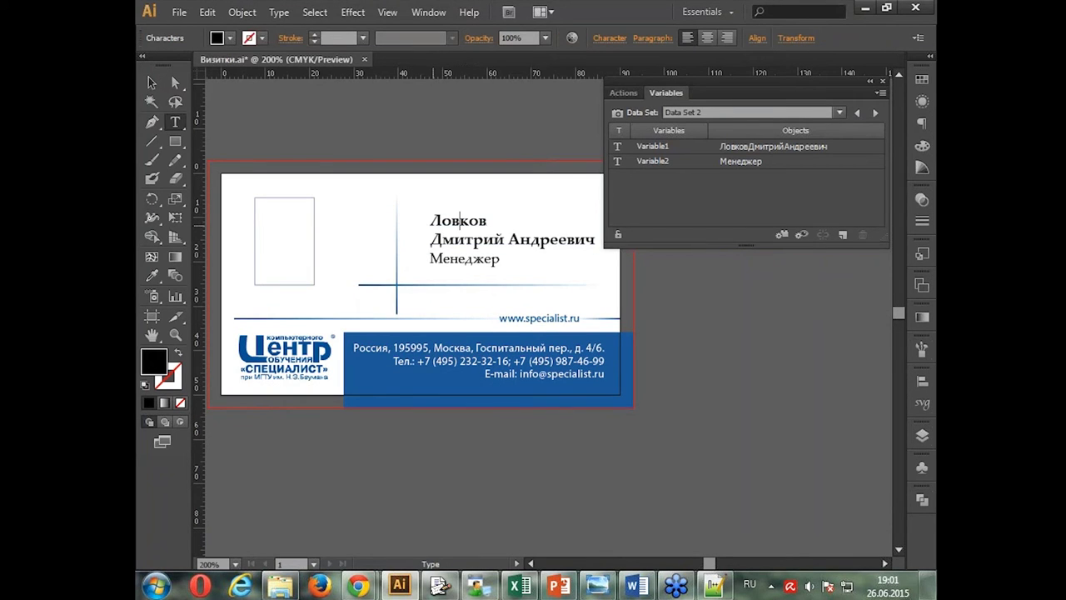
pyautogui.moveTo(431, 220); pyautogui.dragTo(595, 240)
pyautogui.hotkey('ctrl', 'v')
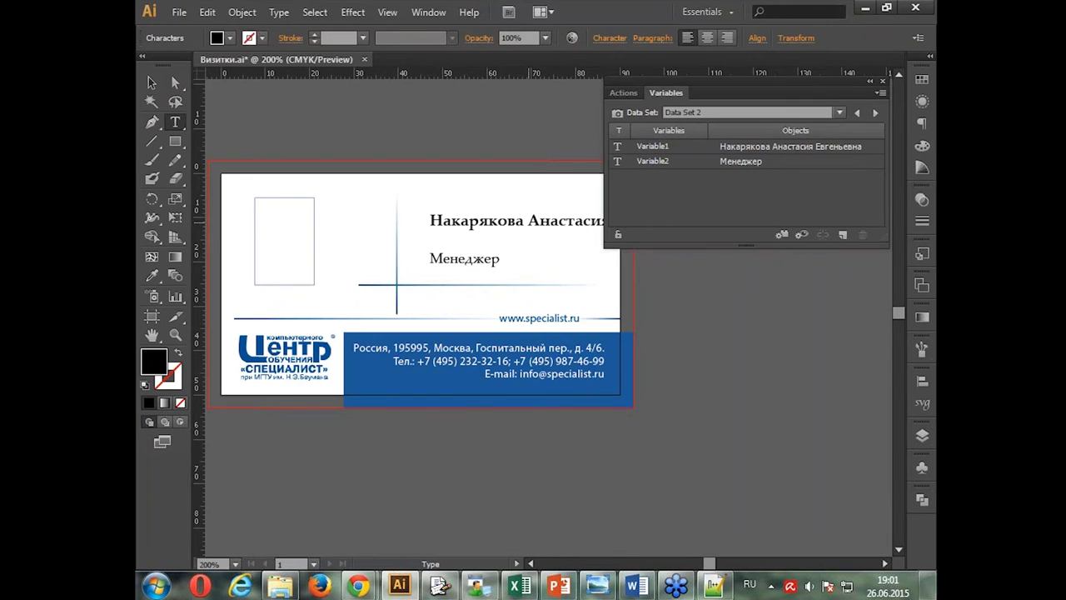
pyautogui.press('Return')
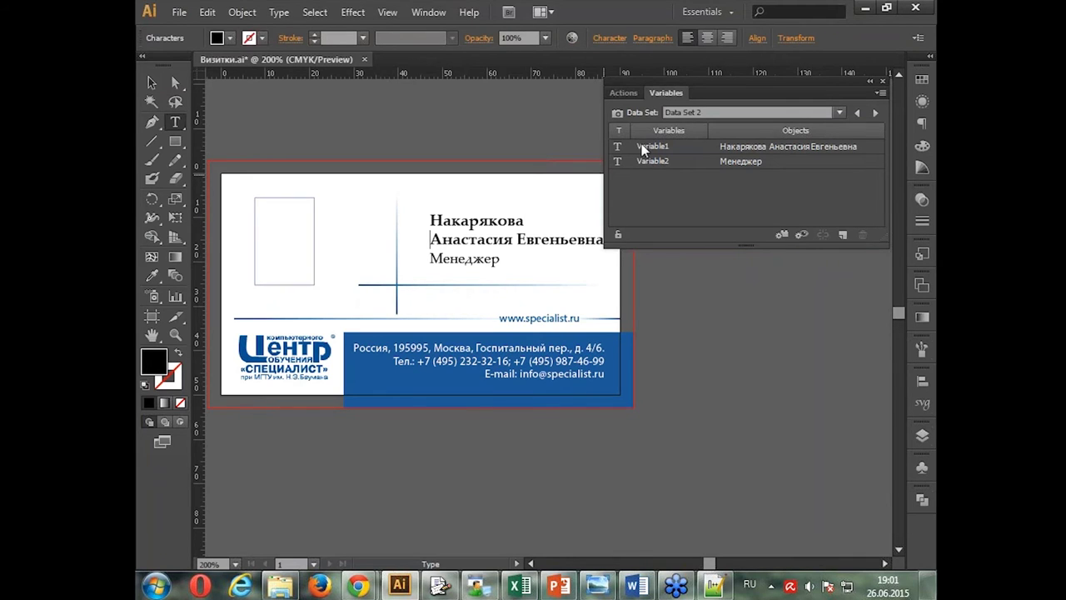
# - Capture the card with the new name and Менеджер title as Data Set 3, then deselect all
pyautogui.moveTo(670, 82); pyautogui.dragTo(718, 82)
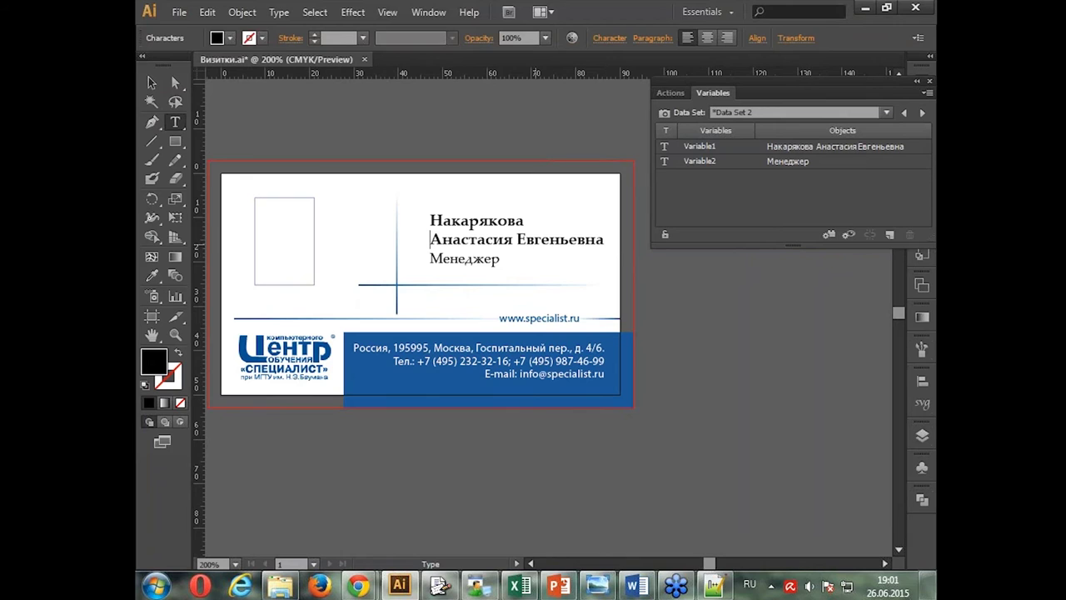
pyautogui.click(158, 82)
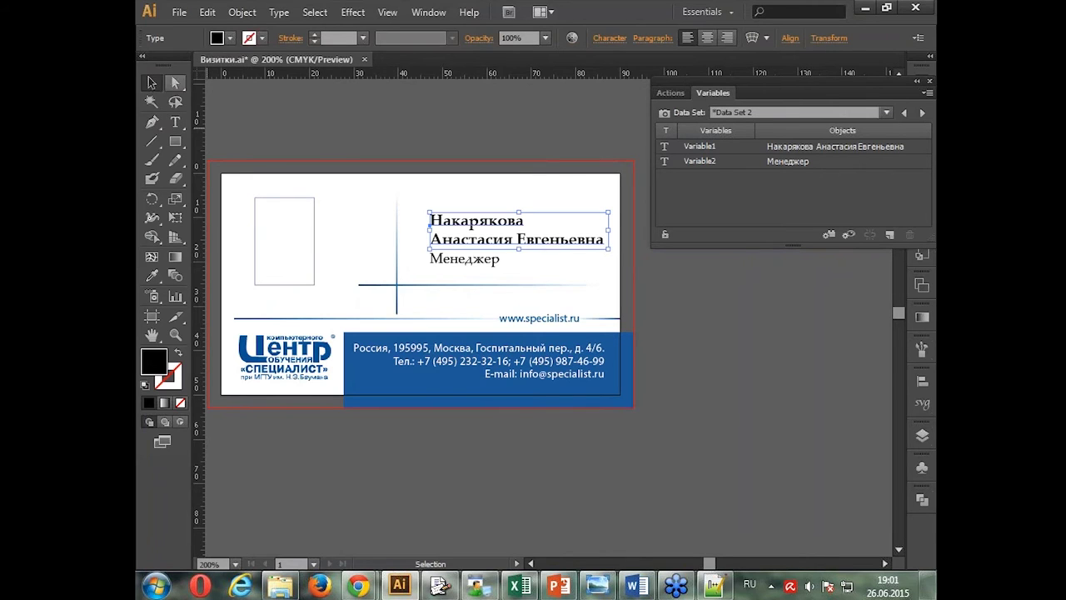
pyautogui.moveTo(751, 92); pyautogui.dragTo(733, 97)
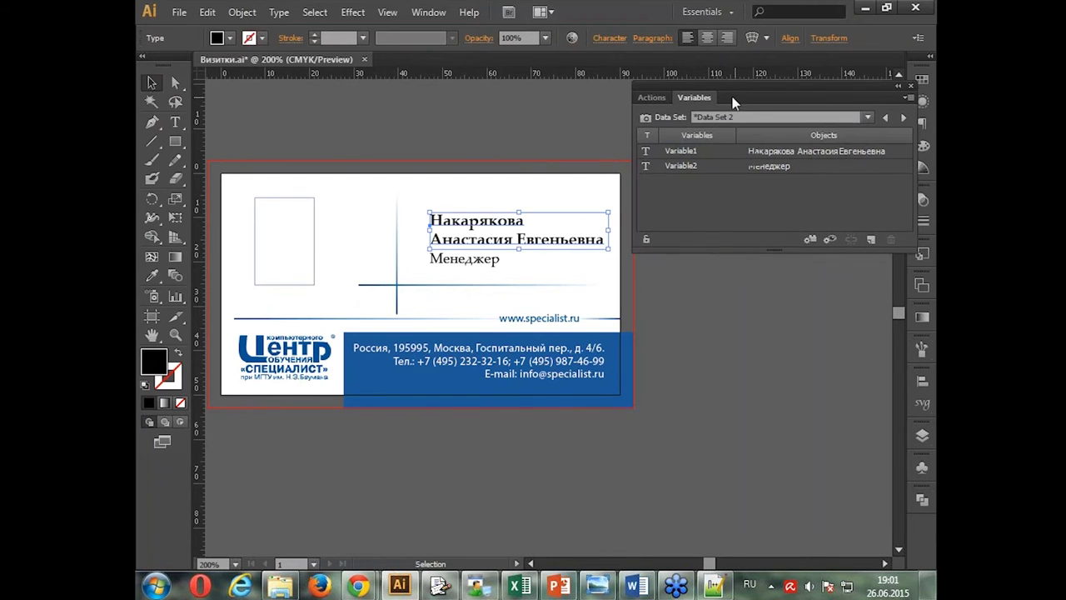
pyautogui.click(645, 118)
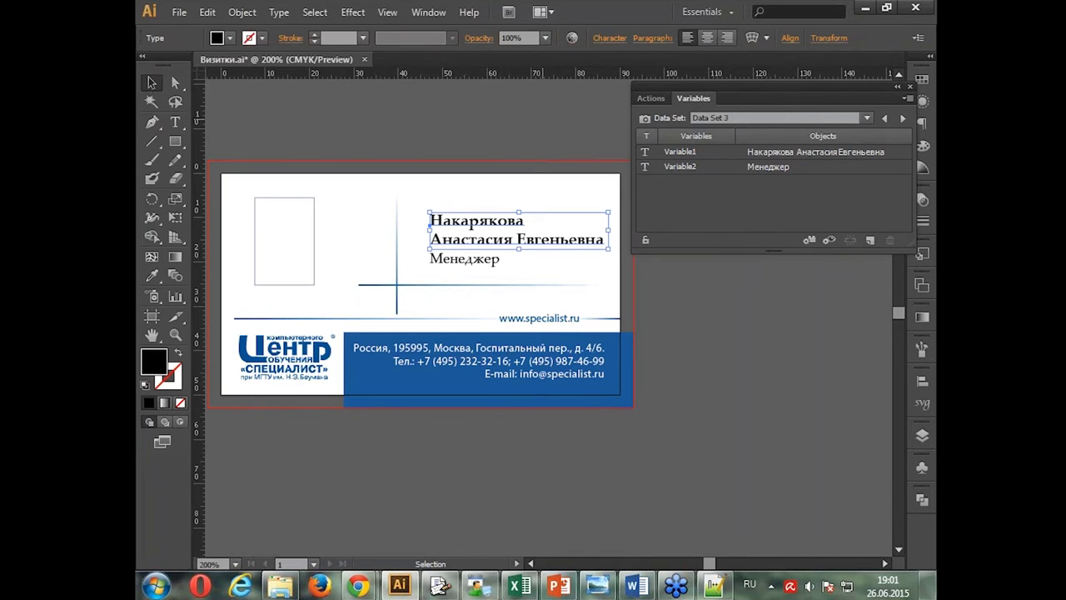
pyautogui.hotkey('ctrl', 'shift', 'a')
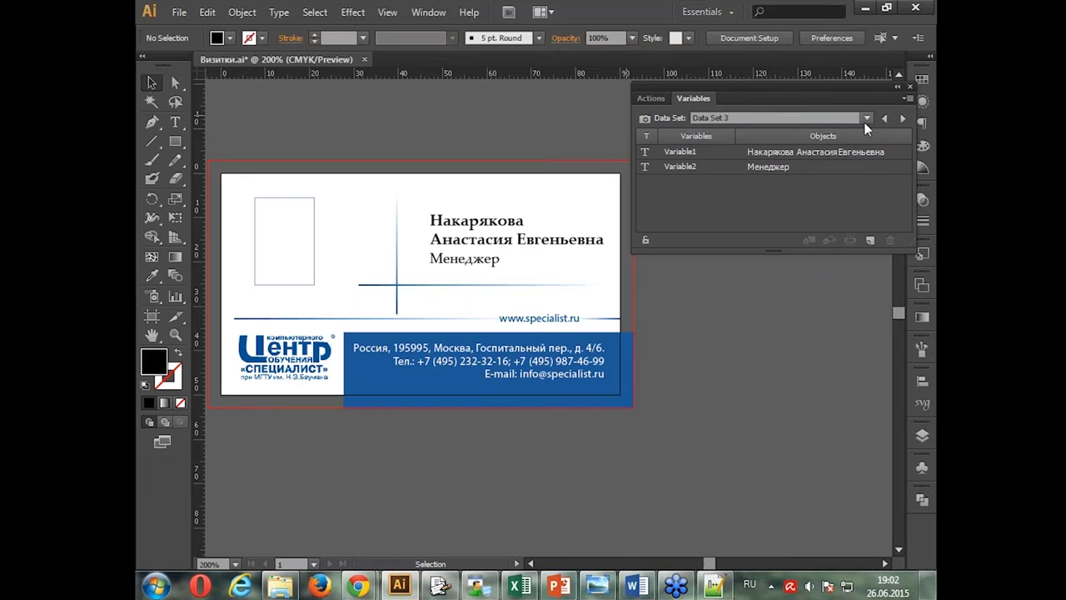
# - Cycle through all three data sets, ending on Data Set 1 with the Преподаватель title
pyautogui.click(883, 120)
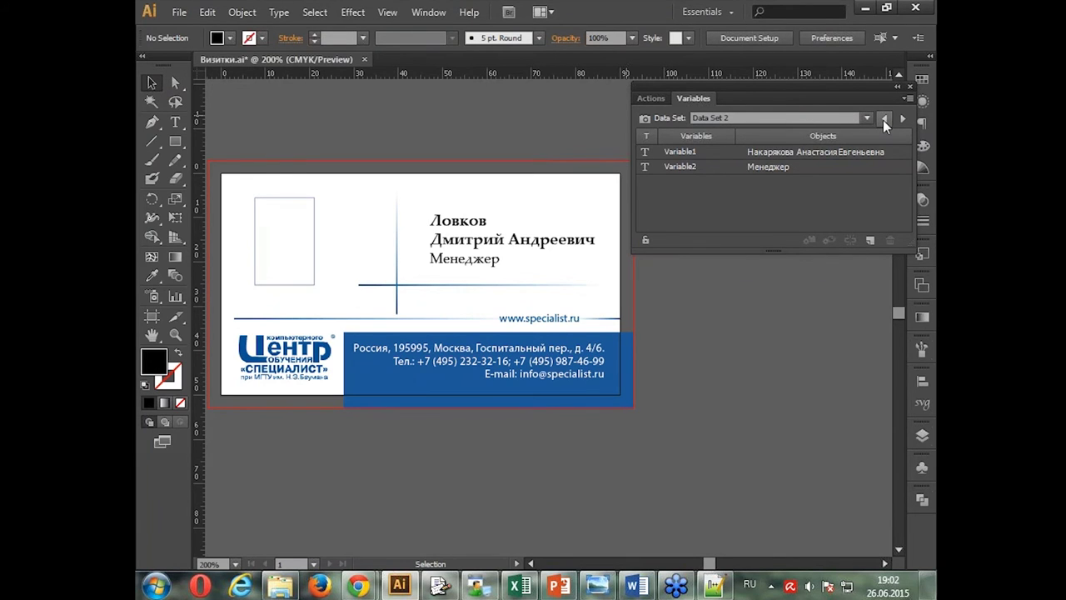
pyautogui.click(883, 120)
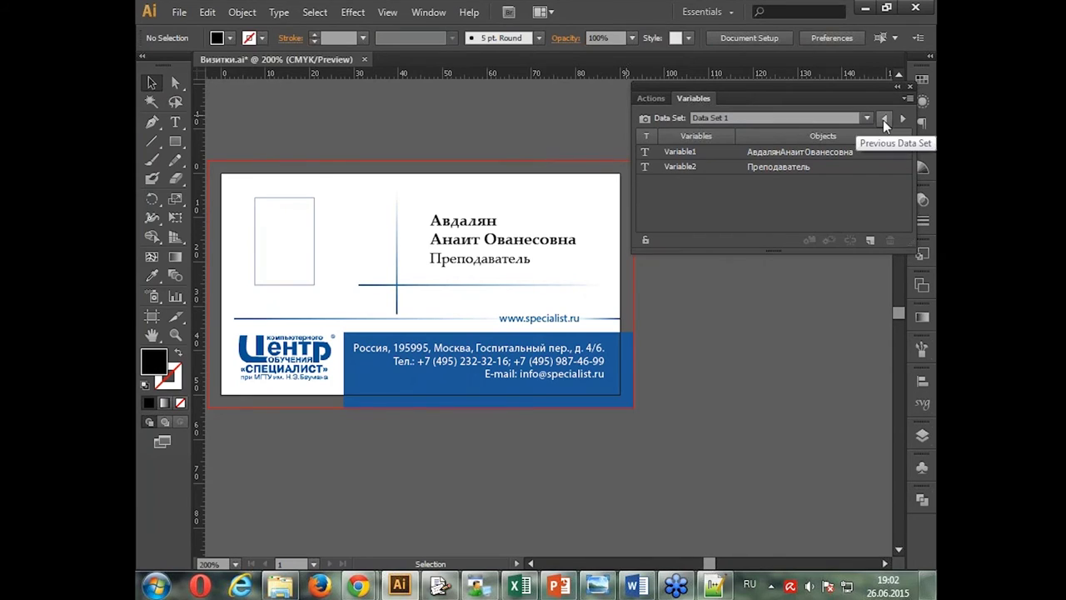
pyautogui.click(883, 120)
pyautogui.click(883, 120)
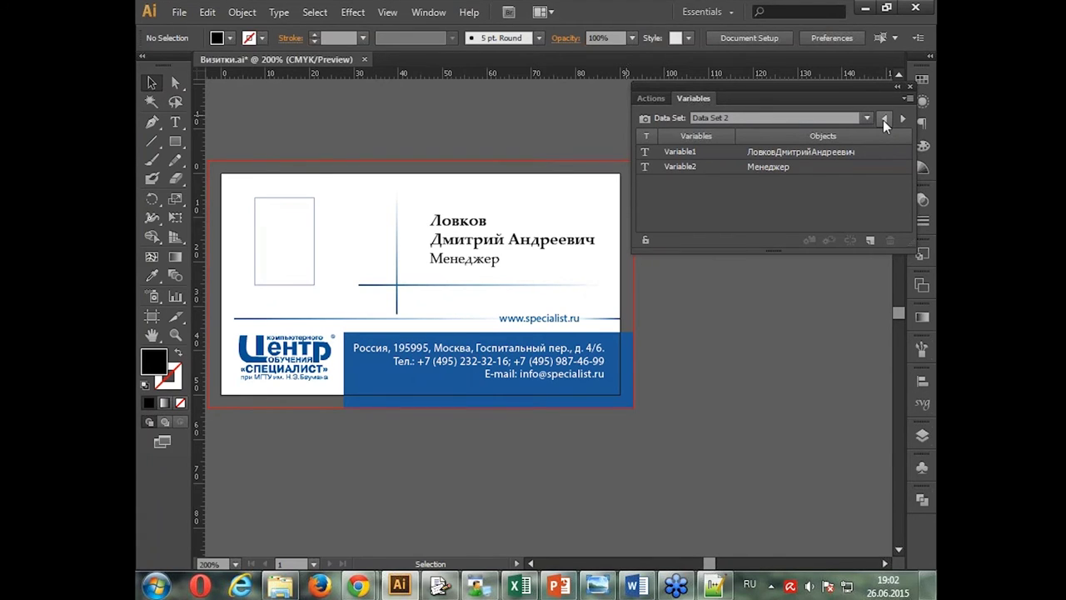
pyautogui.click(883, 120)
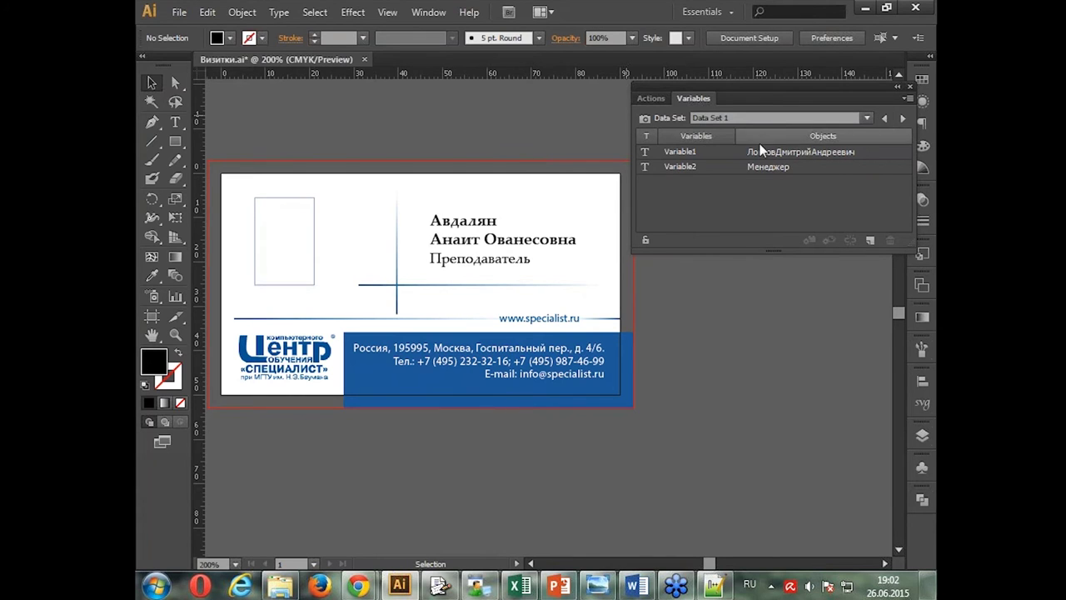
# - Clear the selection and move the Variables panel off the card
pyautogui.click(284, 240)
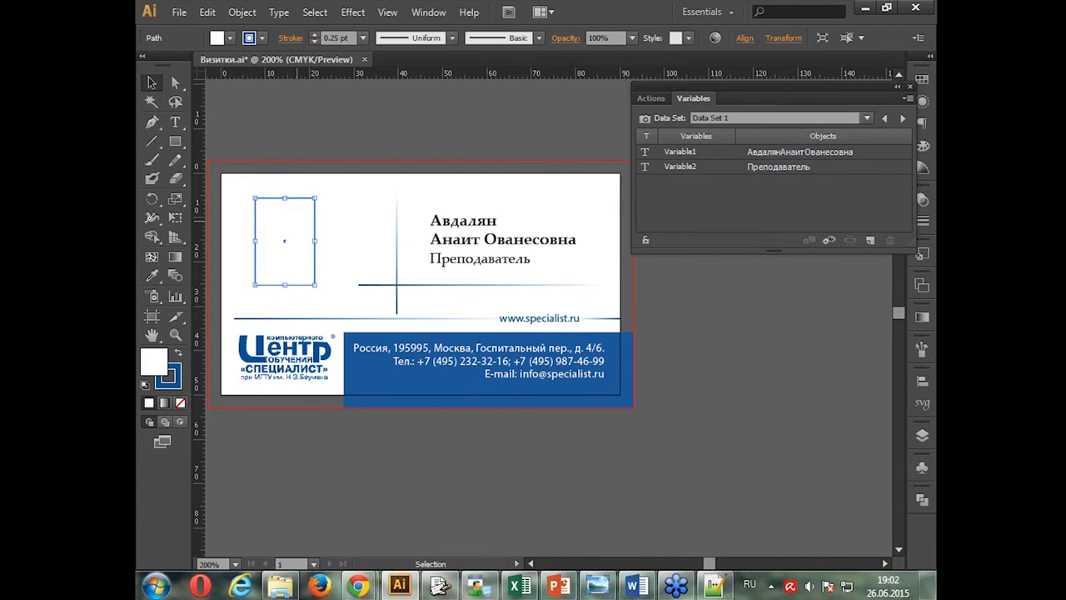
pyautogui.moveTo(284, 241); pyautogui.dragTo(311, 234)
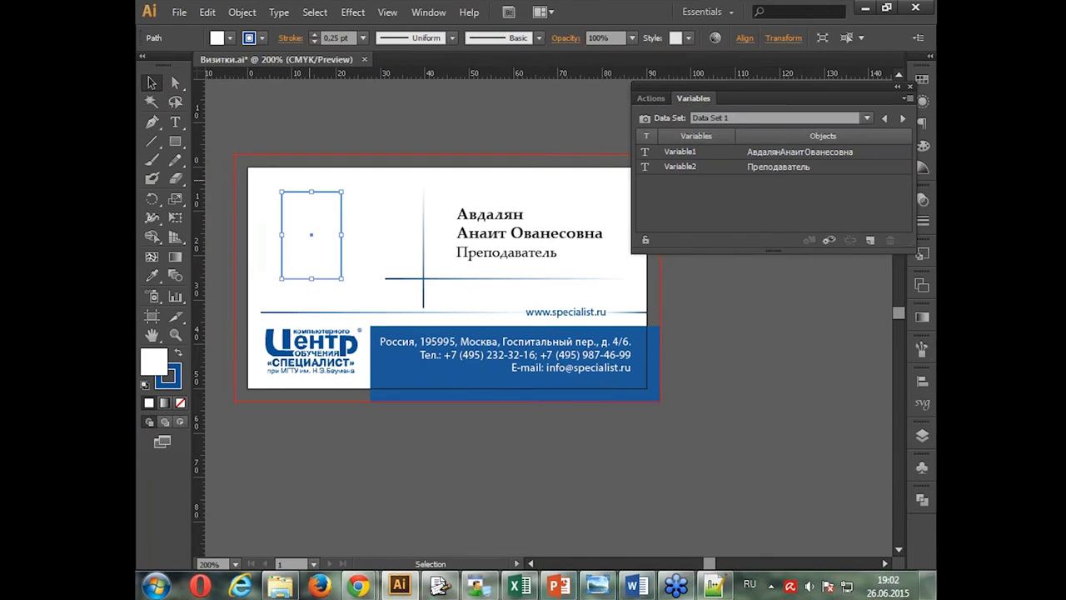
pyautogui.hotkey('ctrl', 'shift', 'a')
pyautogui.moveTo(803, 92); pyautogui.dragTo(769, 79)
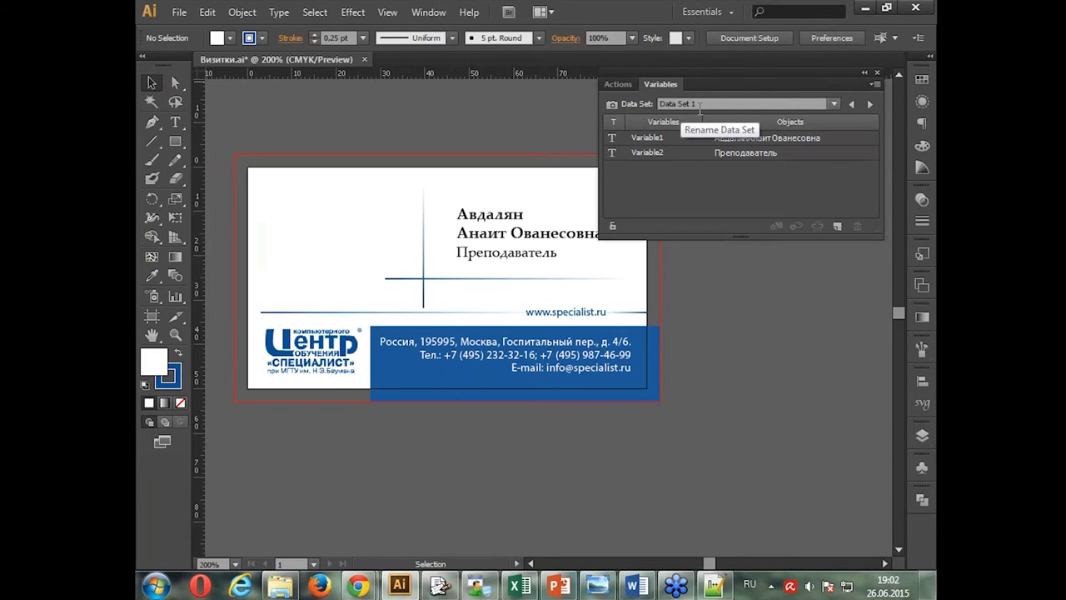
pyautogui.moveTo(721, 84); pyautogui.dragTo(725, 81)
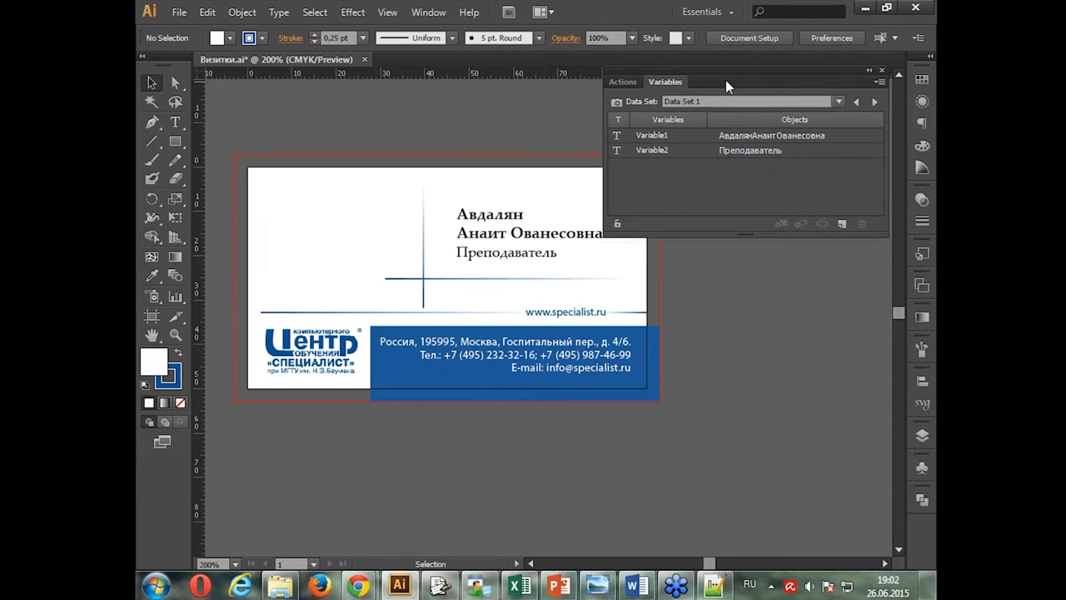
pyautogui.click(177, 13)
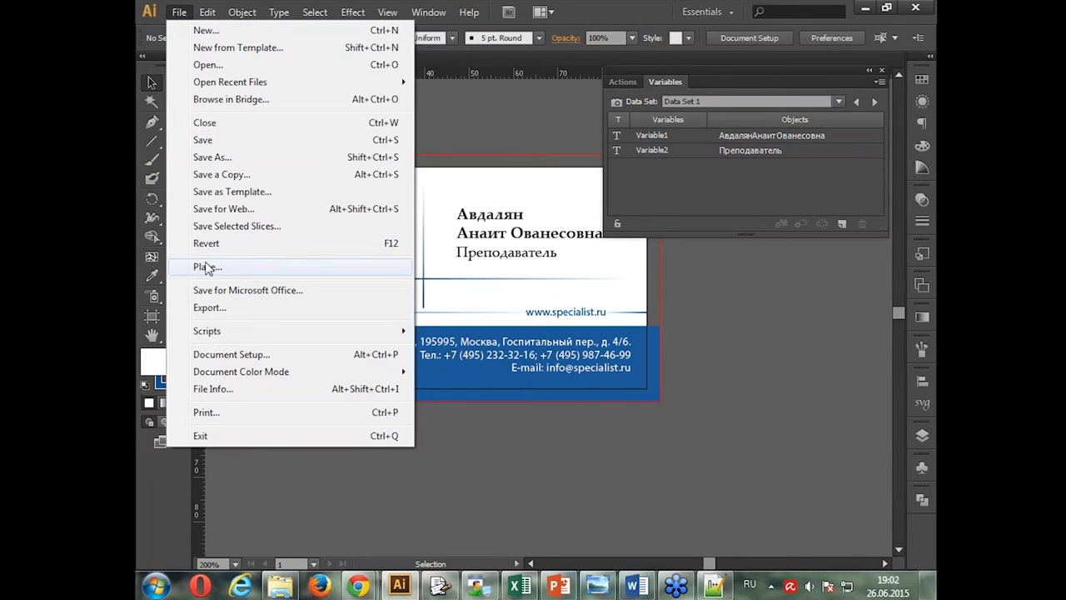
# - Place the woman's portrait JPG from the 26-06-15 folder as a linked image
pyautogui.click(206, 267)
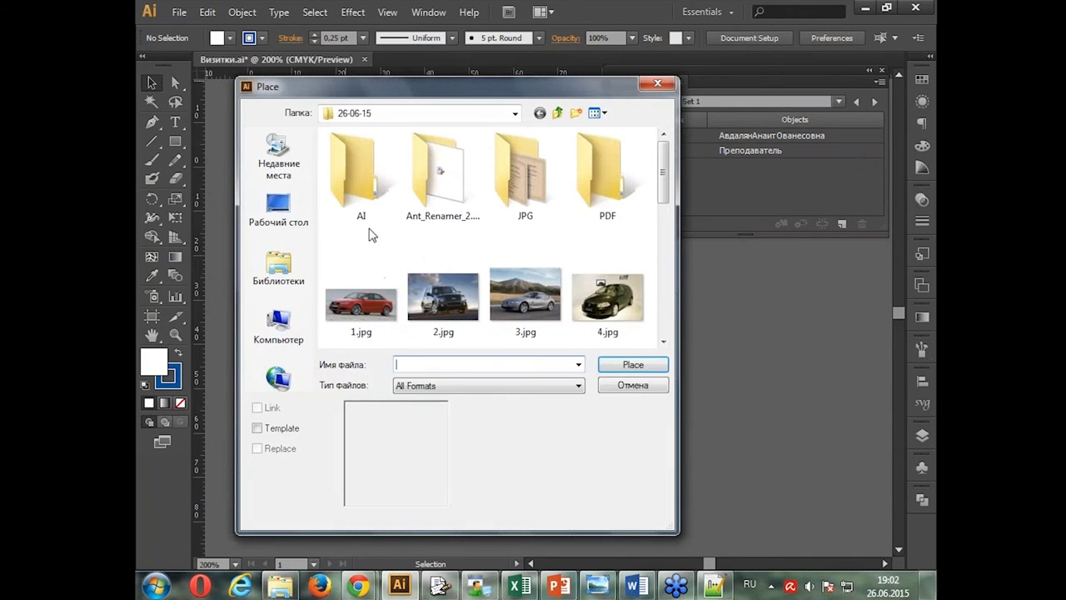
pyautogui.click(304, 239)
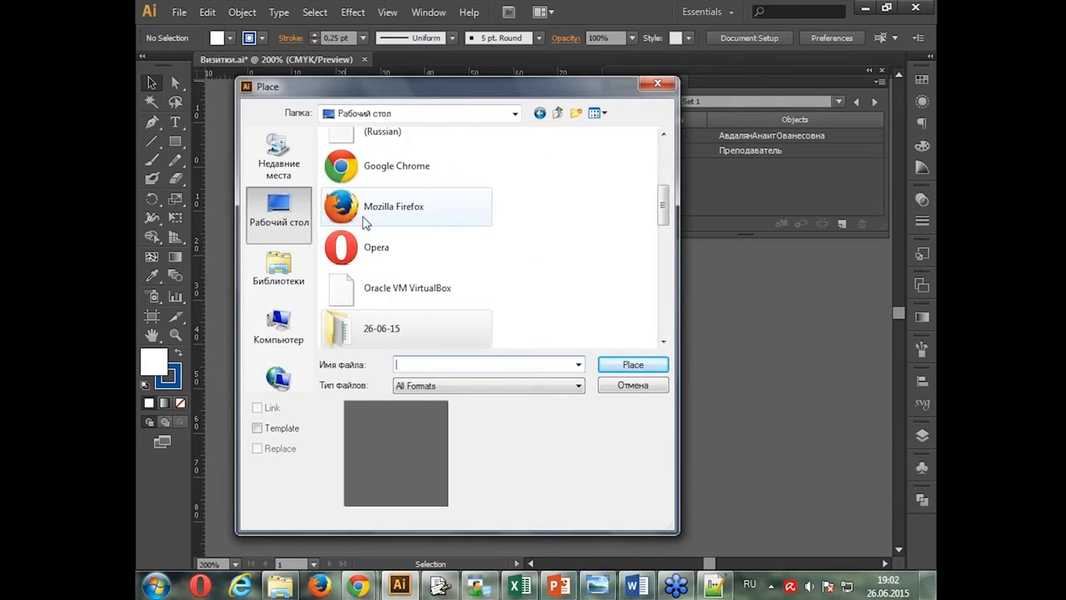
pyautogui.doubleClick(379, 325)
pyautogui.click(379, 325)
pyautogui.scroll(-2, 384, 283)
pyautogui.scroll(-2, 387, 259)
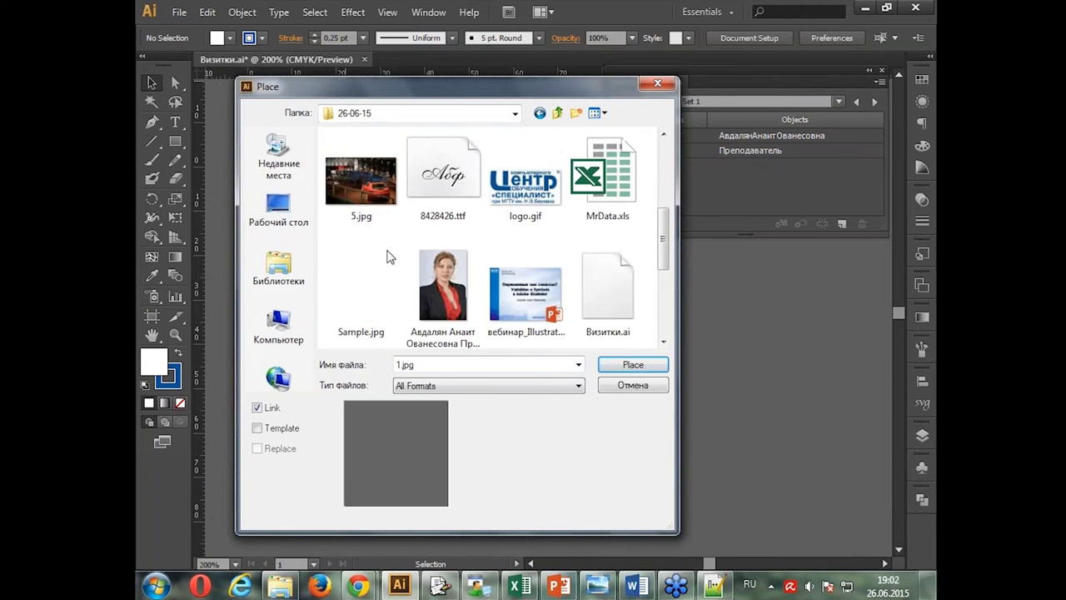
pyautogui.click(442, 283)
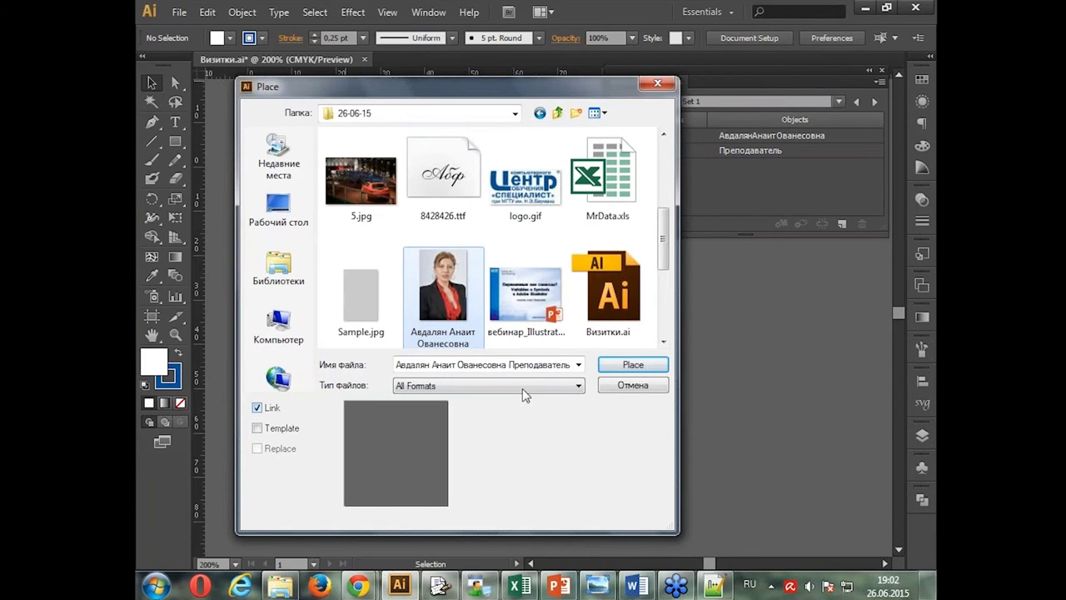
pyautogui.click(613, 365)
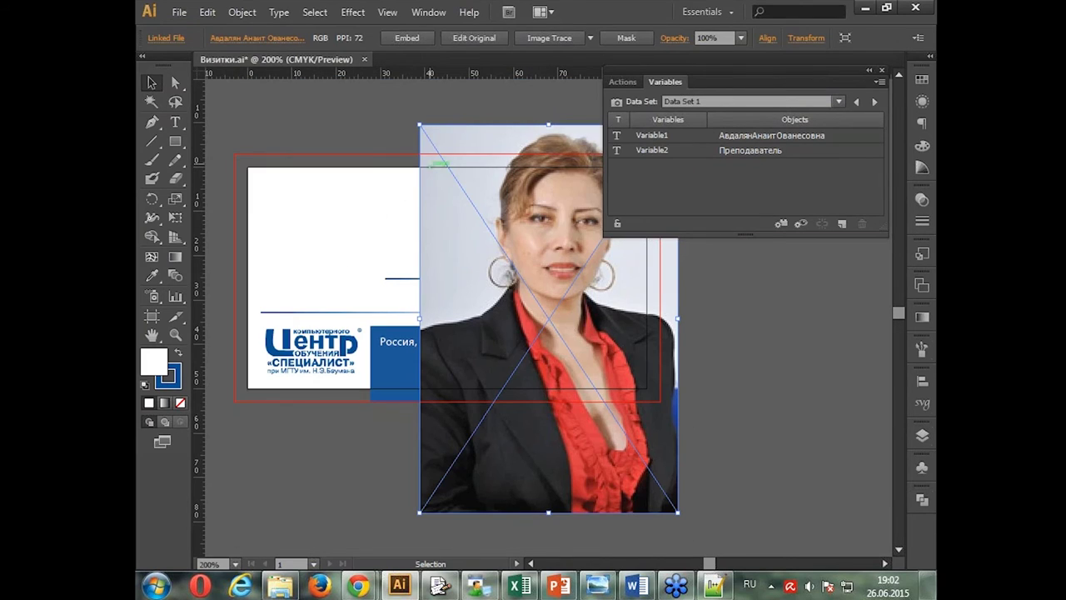
# - Scale the portrait down and move it into the card's left photo frame
pyautogui.moveTo(419, 125)
pyautogui.mouseDown()
pyautogui.moveTo(532, 294)
pyautogui.moveTo(515, 268)
pyautogui.mouseUp()
pyautogui.moveTo(559, 299); pyautogui.dragTo(324, 219)
pyautogui.moveTo(718, 88); pyautogui.dragTo(631, 77)
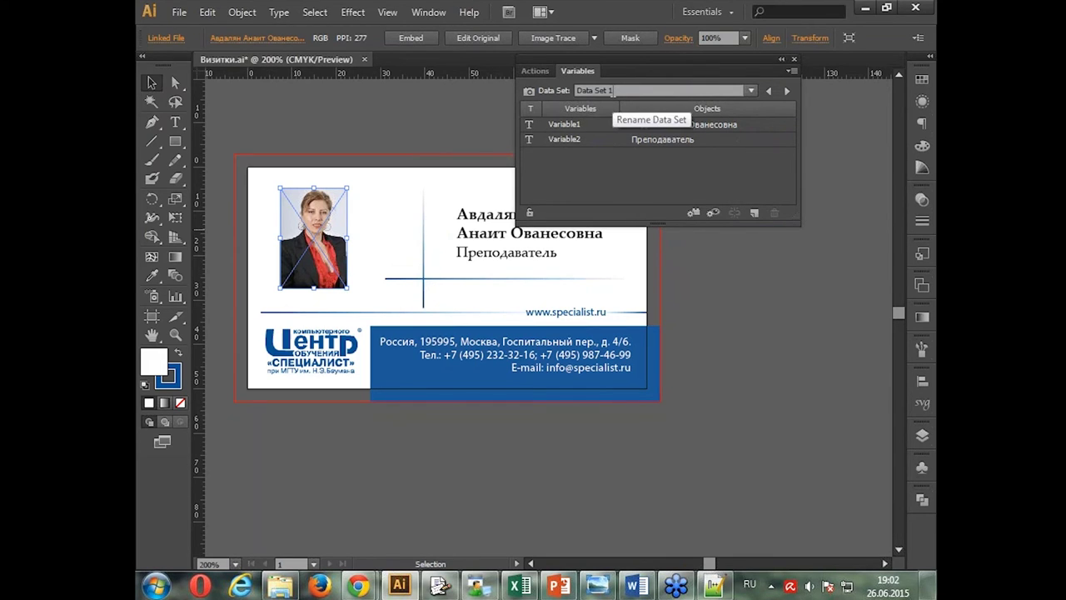
# - Create Variable3 and set its type to Linked File
pyautogui.click(754, 215)
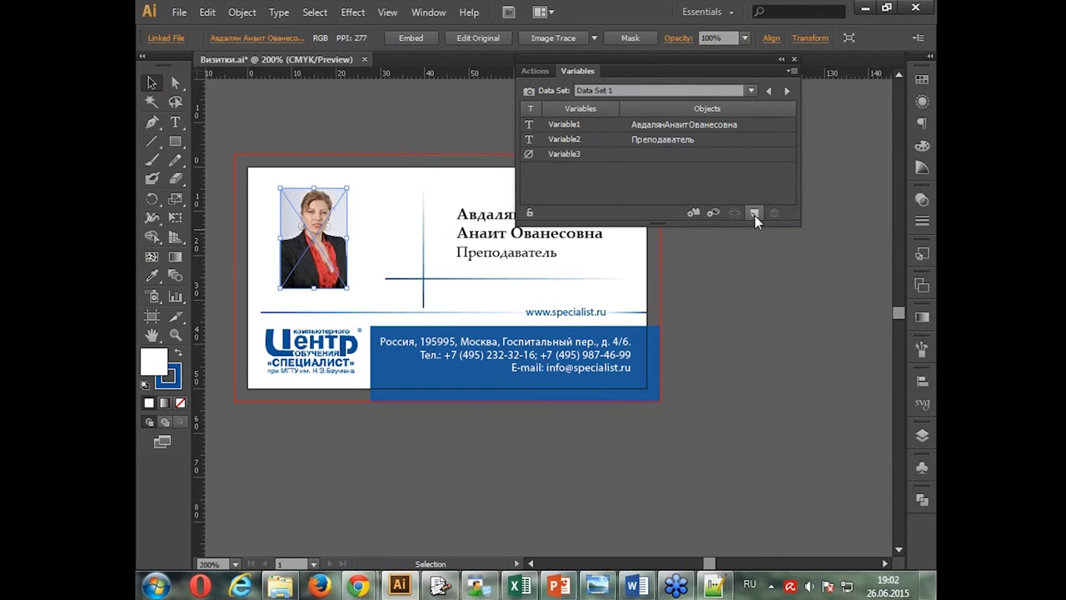
pyautogui.doubleClick(532, 154)
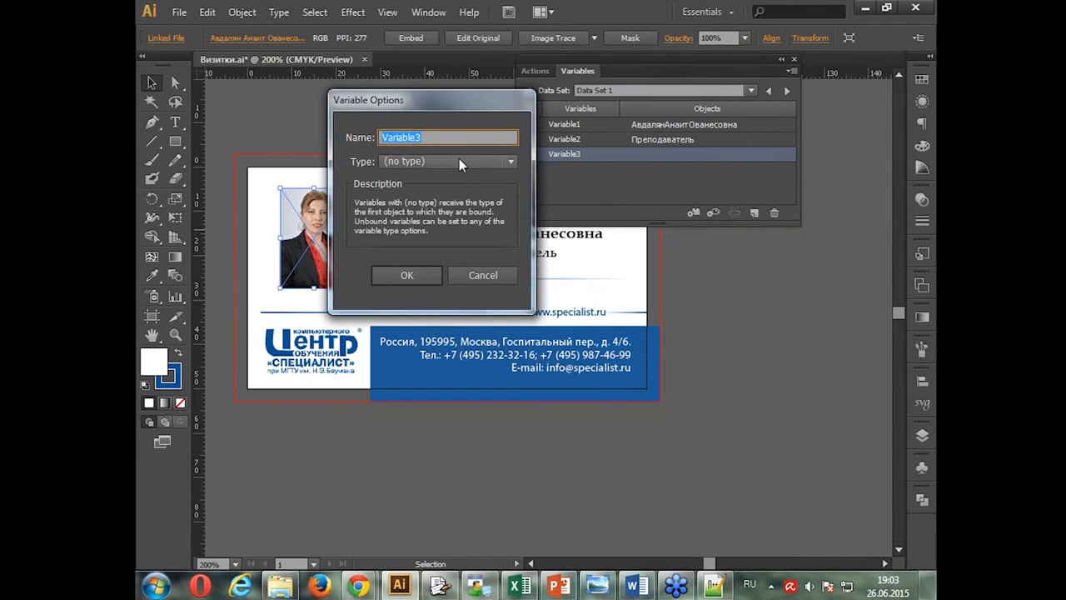
pyautogui.click(459, 161)
pyautogui.click(441, 211)
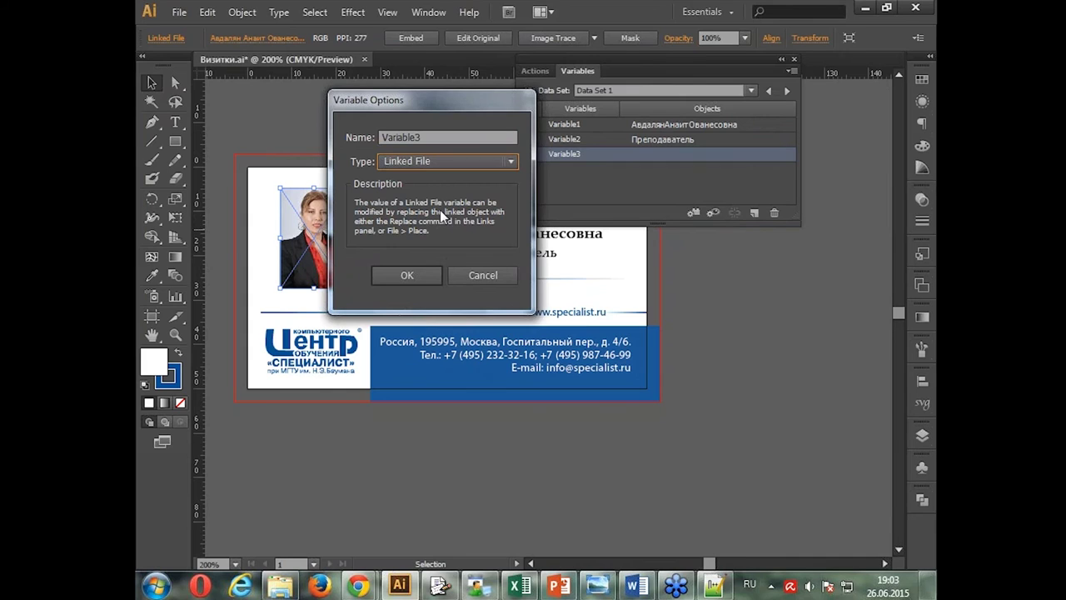
pyautogui.click(407, 275)
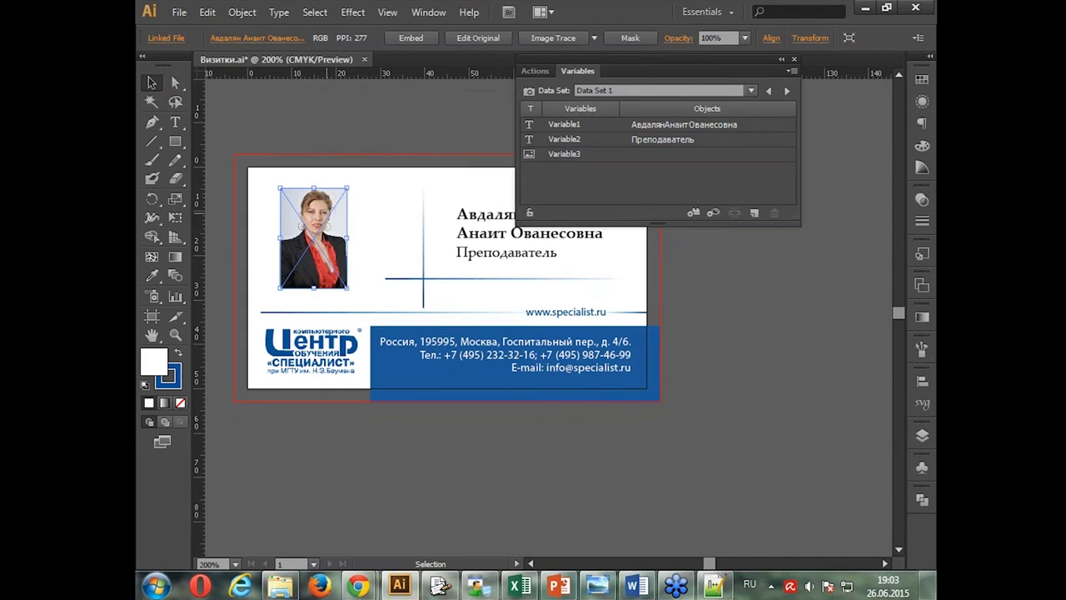
# - Bind Variable3 to the selected portrait as its dynamic linked file
pyautogui.click(564, 157)
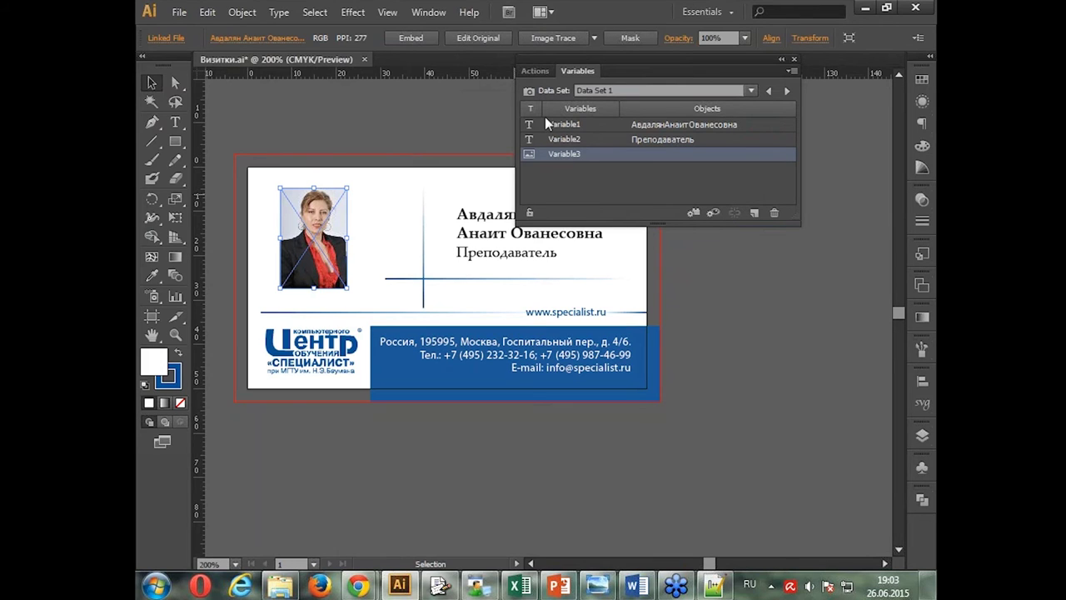
pyautogui.click(692, 214)
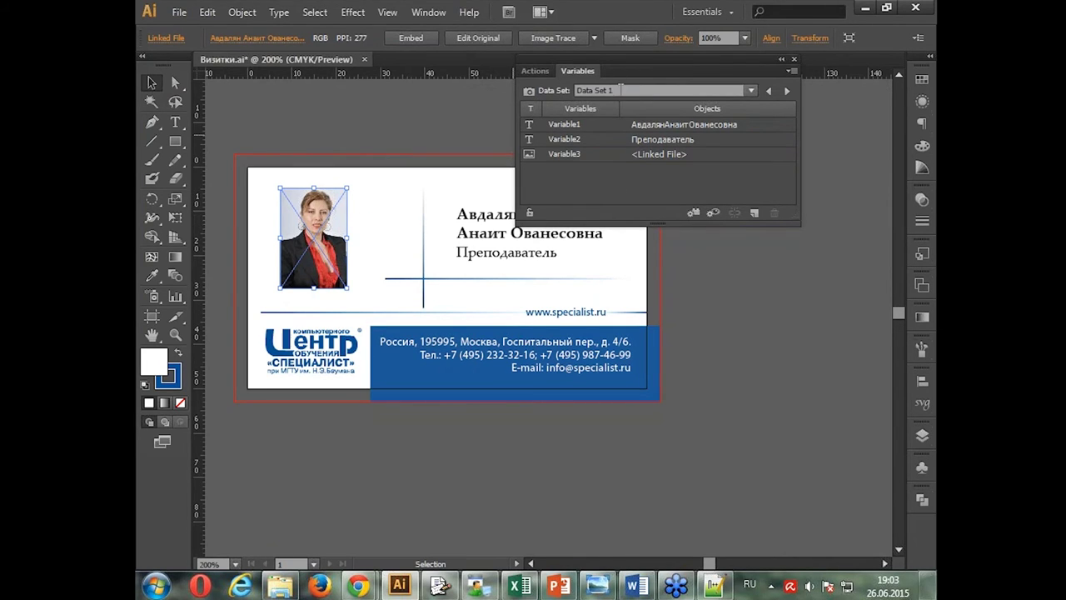
pyautogui.moveTo(664, 70); pyautogui.dragTo(649, 70)
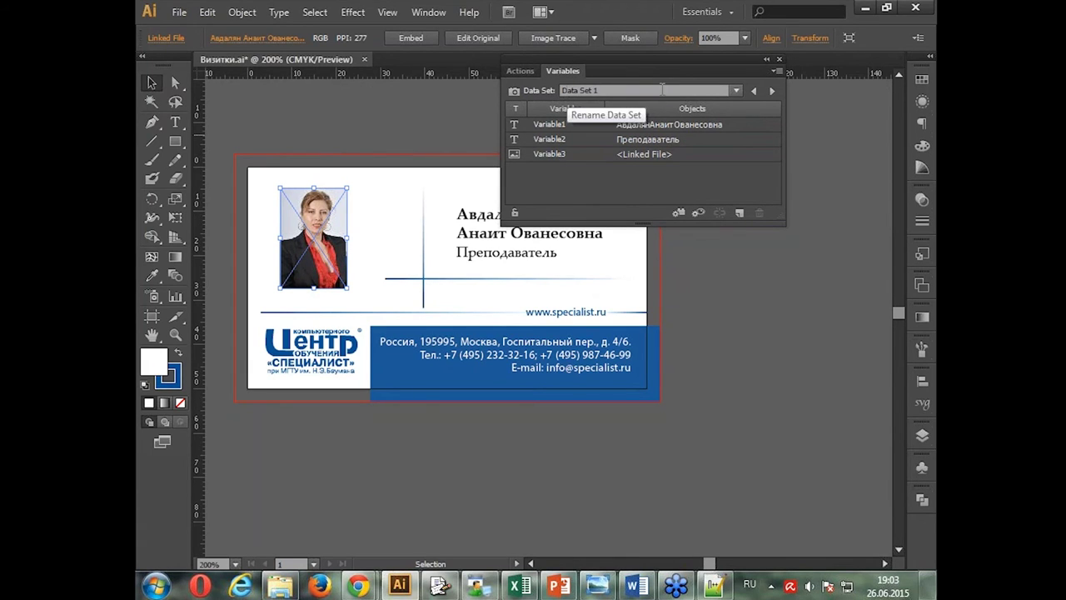
# - Update Data Set 1 with the portrait and advance to Data Set 2's Менеджер card
pyautogui.click(776, 73)
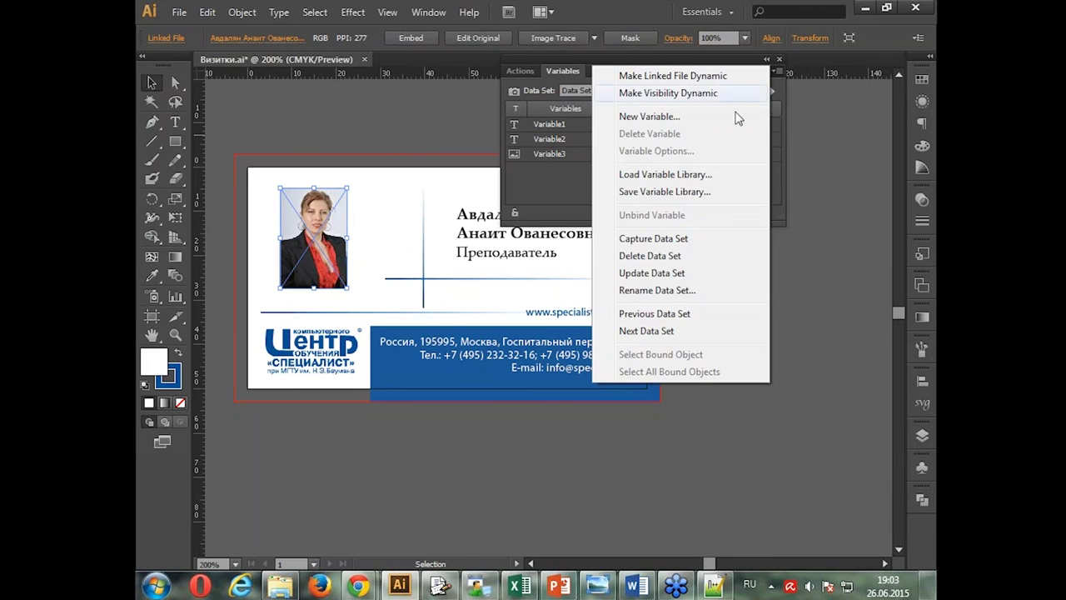
pyautogui.click(652, 273)
pyautogui.click(560, 314)
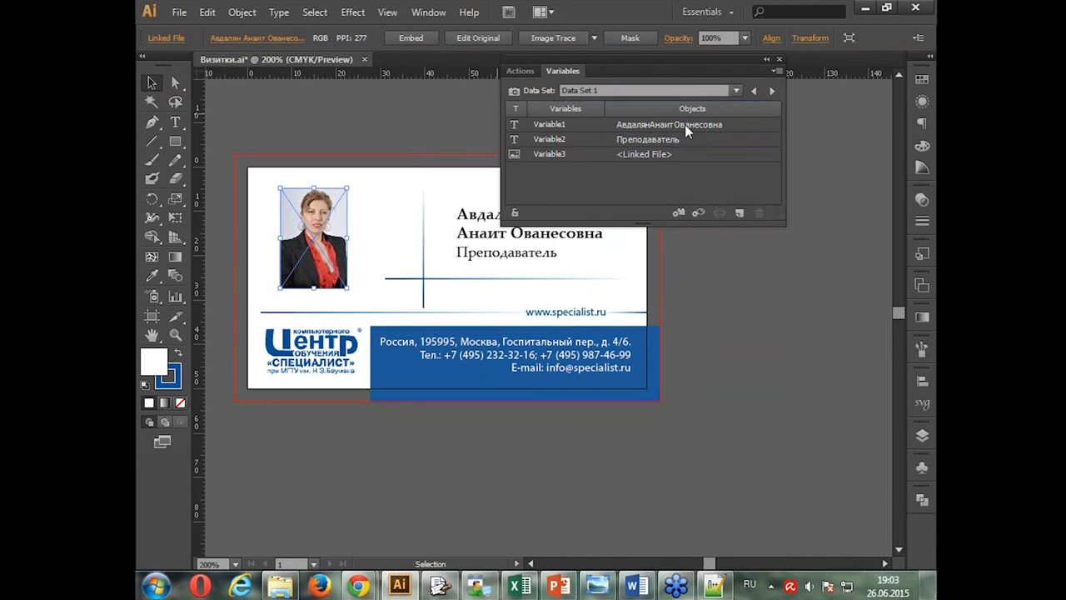
pyautogui.click(772, 91)
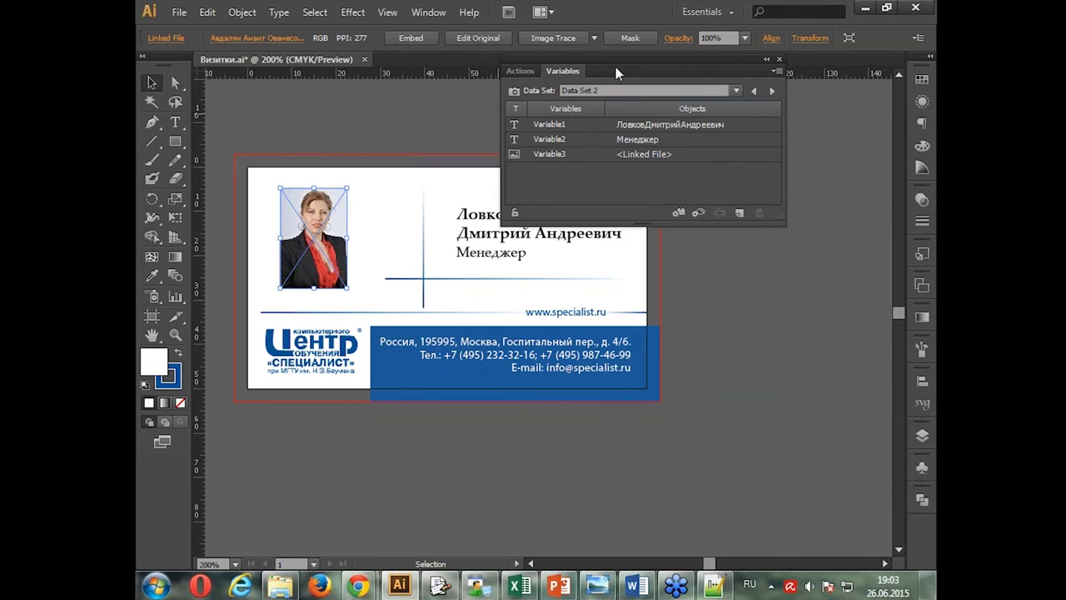
# - Relink the card's photo to the matching man's portrait file
pyautogui.moveTo(615, 72); pyautogui.dragTo(680, 74)
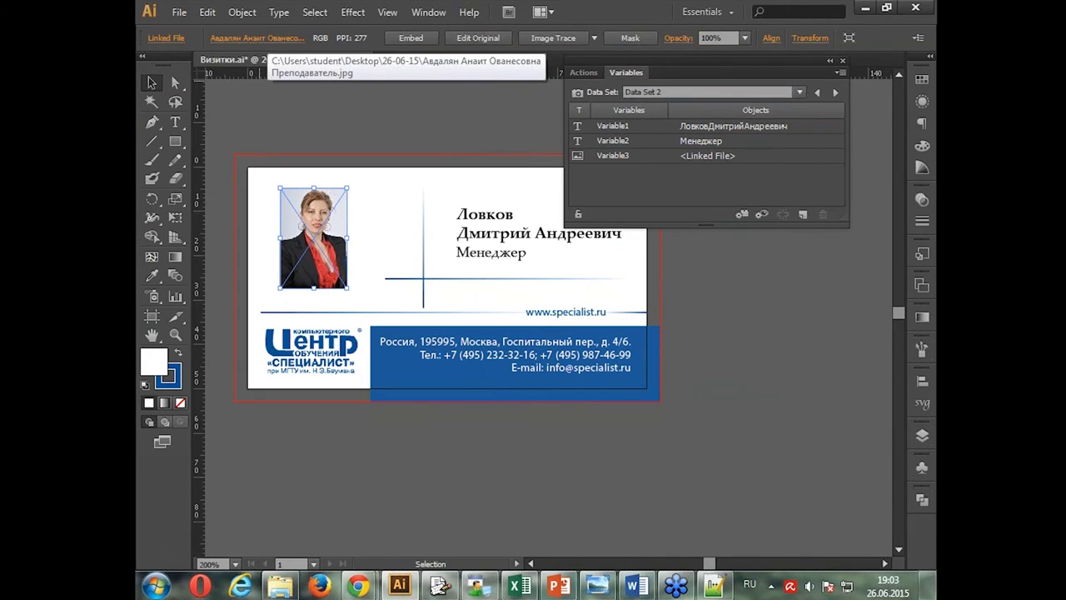
pyautogui.click(258, 37)
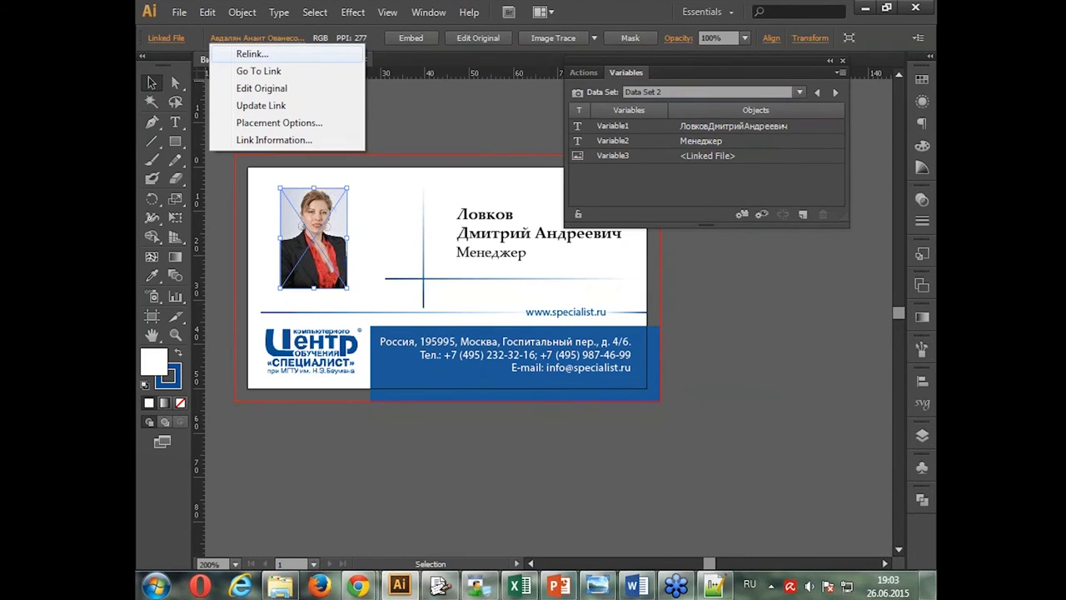
pyautogui.click(250, 53)
pyautogui.click(425, 263)
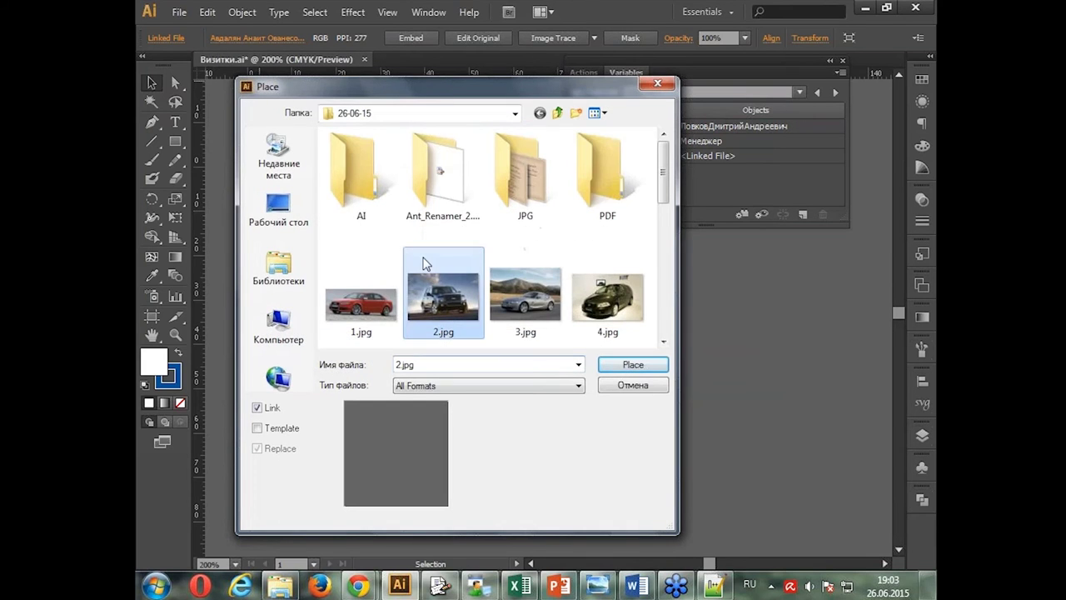
pyautogui.scroll(-1, 425, 263)
pyautogui.scroll(-1, 425, 263)
pyautogui.scroll(-1, 425, 263)
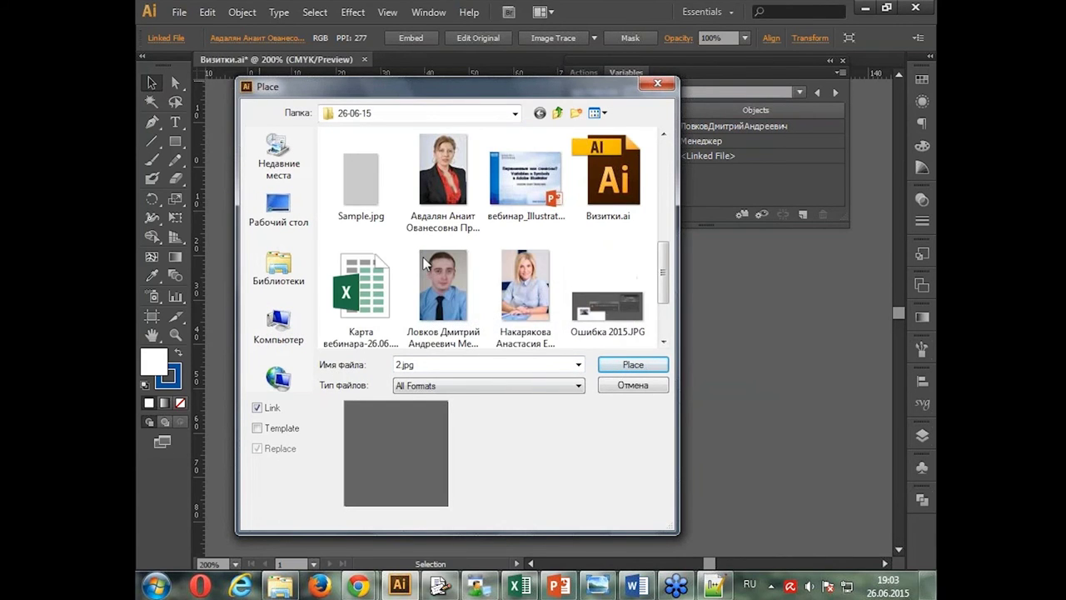
pyautogui.click(441, 286)
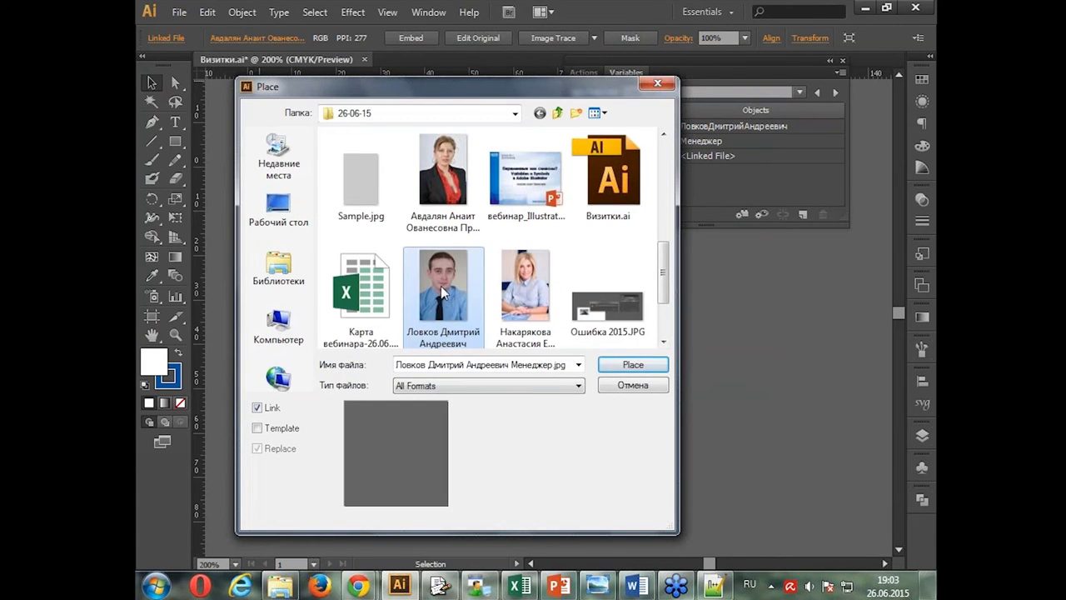
pyautogui.click(633, 364)
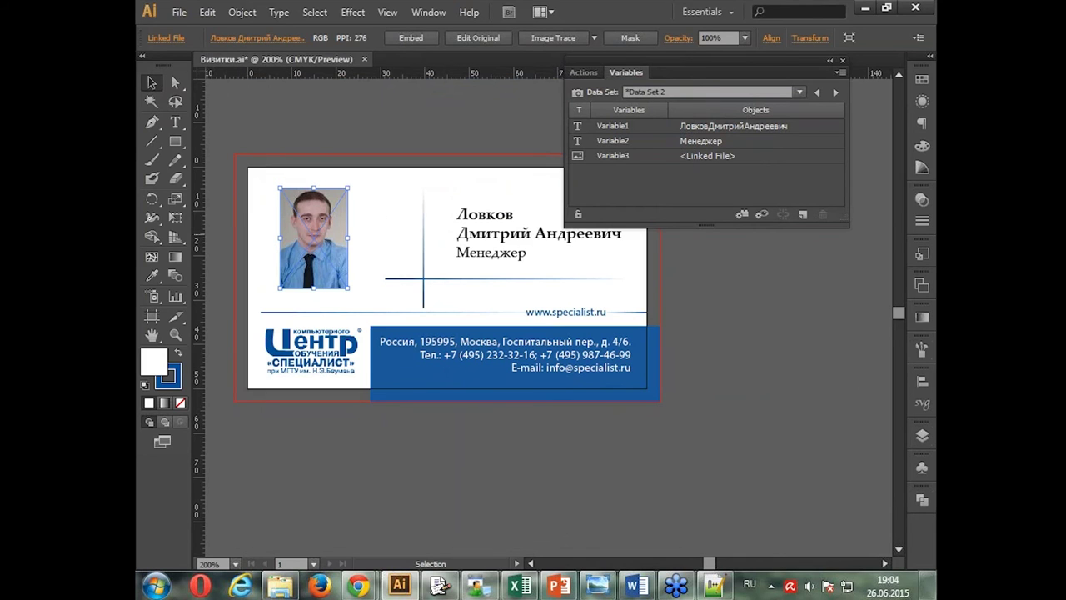
# - Update Data Set 2 with the new photo and confirm
pyautogui.click(841, 72)
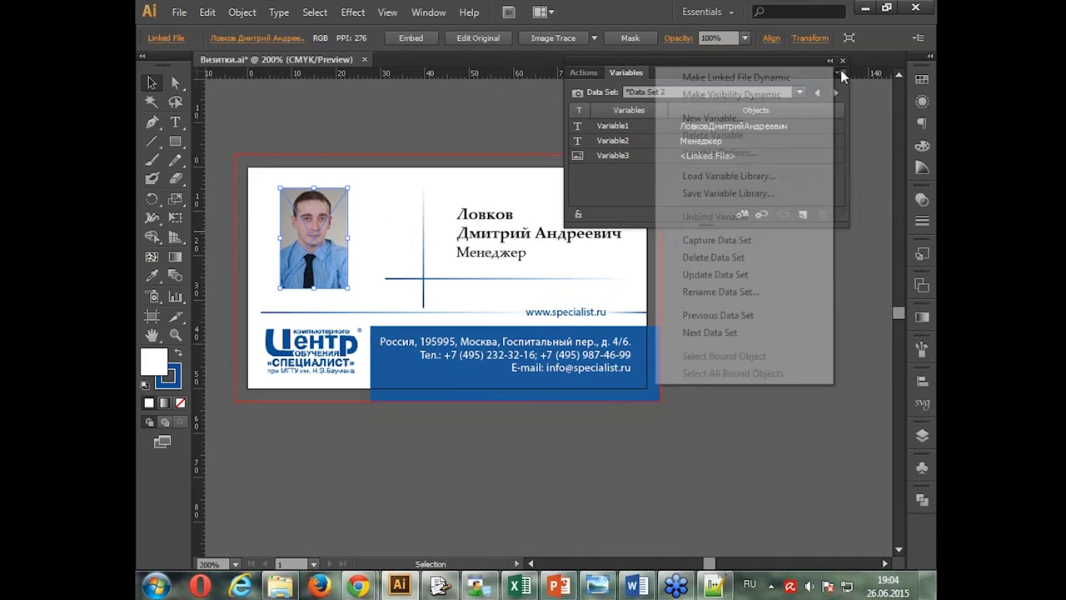
pyautogui.click(717, 275)
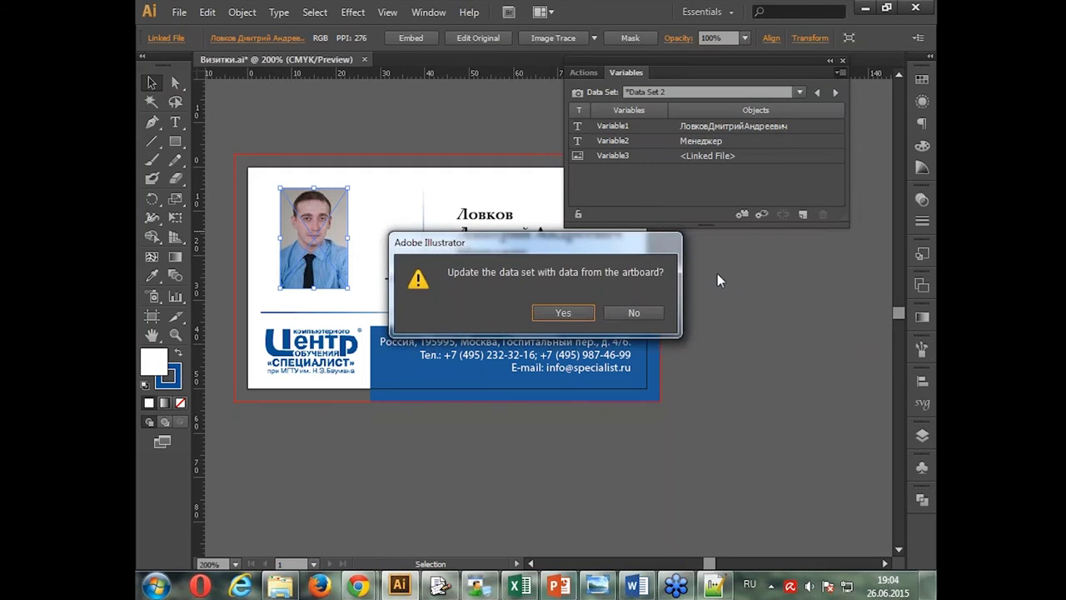
pyautogui.click(572, 311)
# - Step through the data sets to reach the Data Set 3 card
pyautogui.click(817, 92)
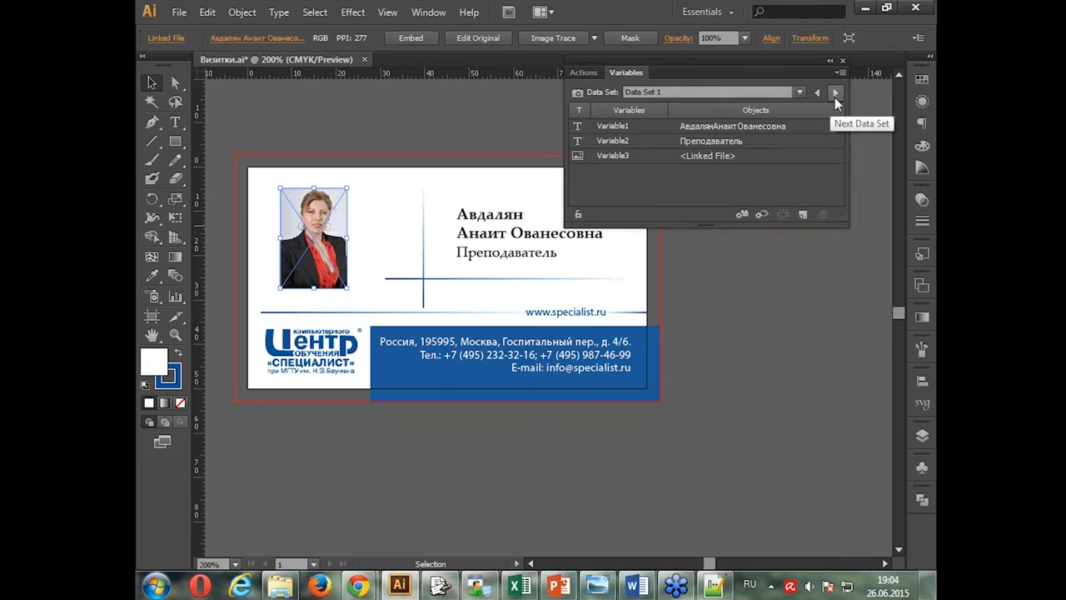
pyautogui.click(835, 96)
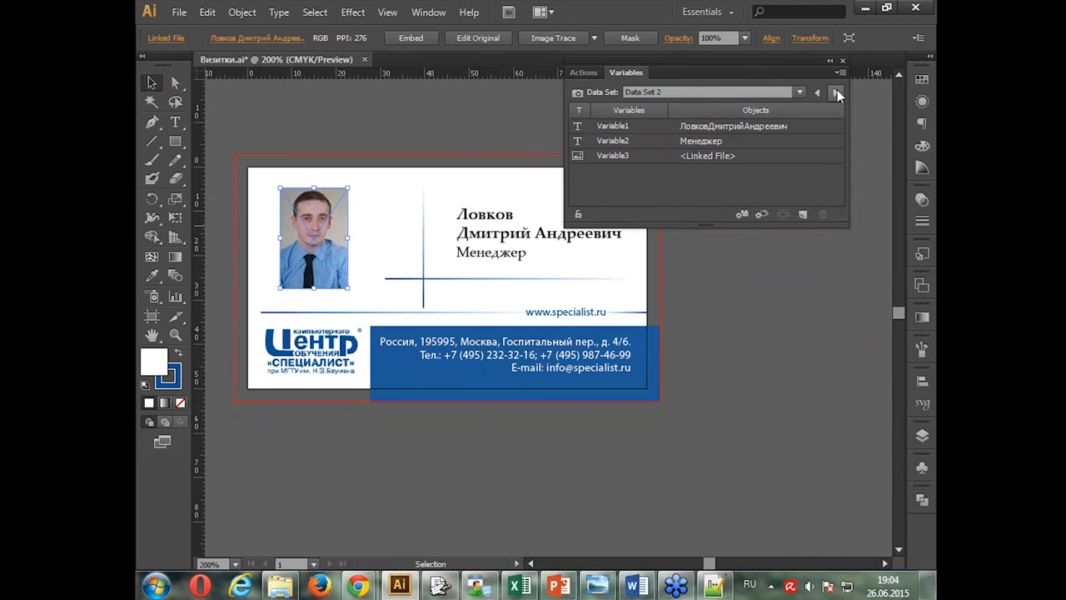
pyautogui.click(836, 92)
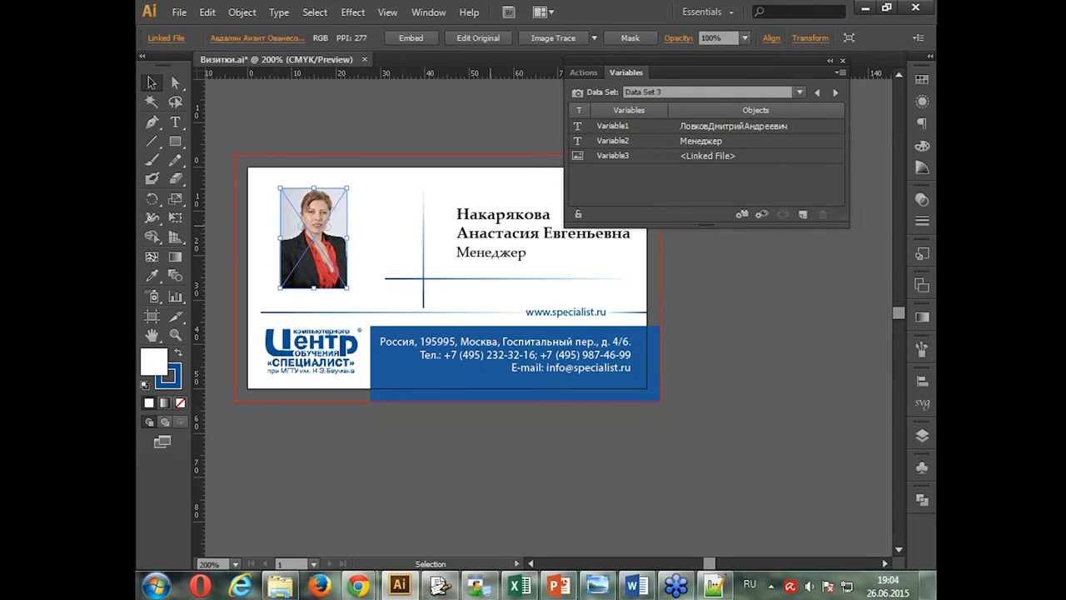
pyautogui.click(180, 12)
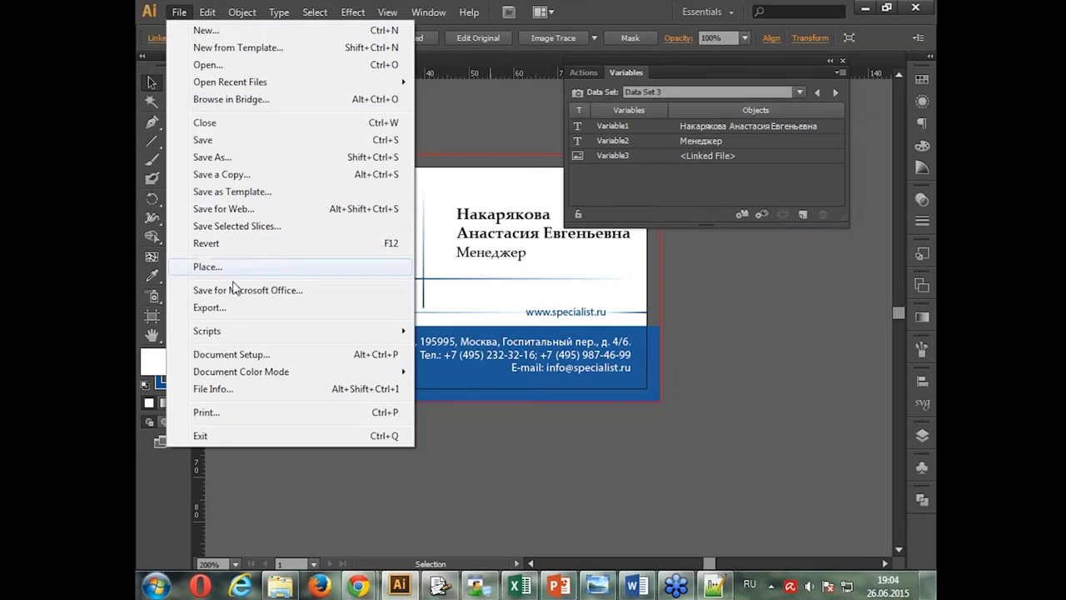
pyautogui.click(435, 104)
# - Relink the card's photo to the matching woman's portrait file
pyautogui.click(249, 38)
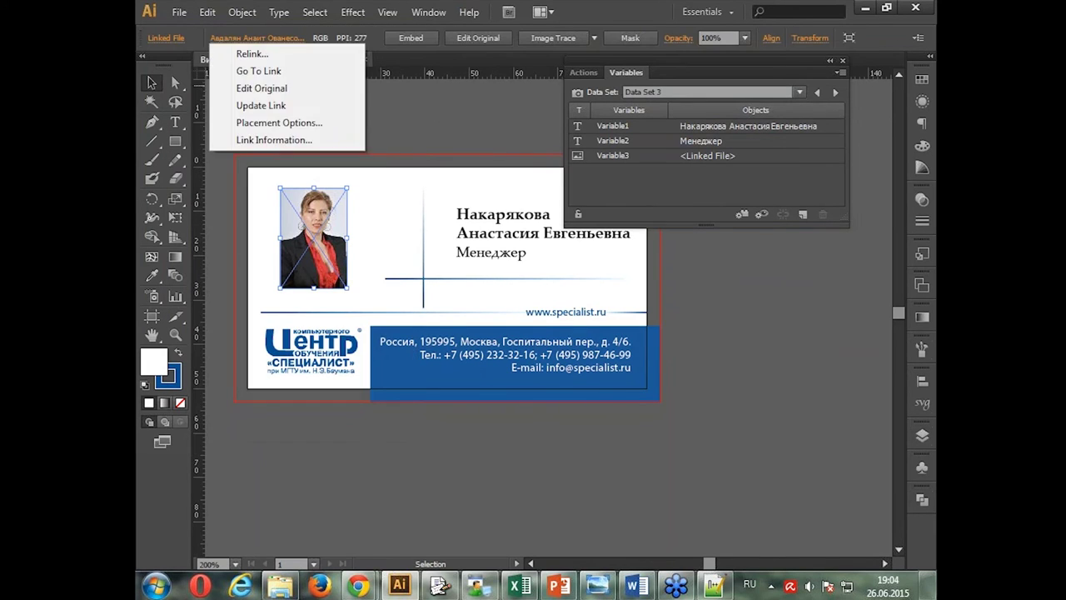
pyautogui.click(252, 54)
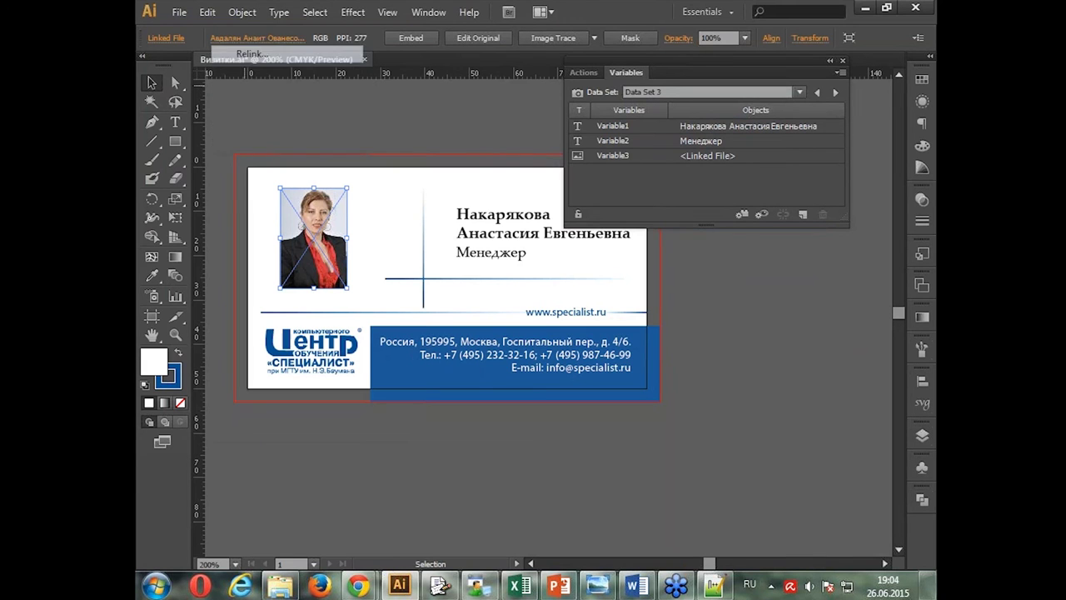
pyautogui.click(506, 289)
pyautogui.scroll(-5, 505, 289)
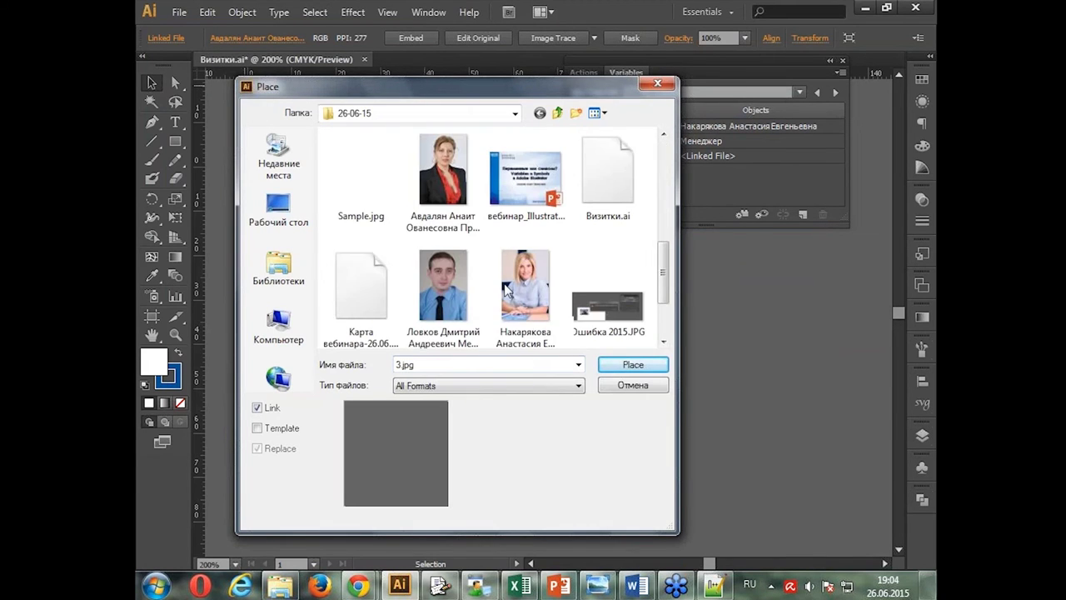
pyautogui.click(547, 269)
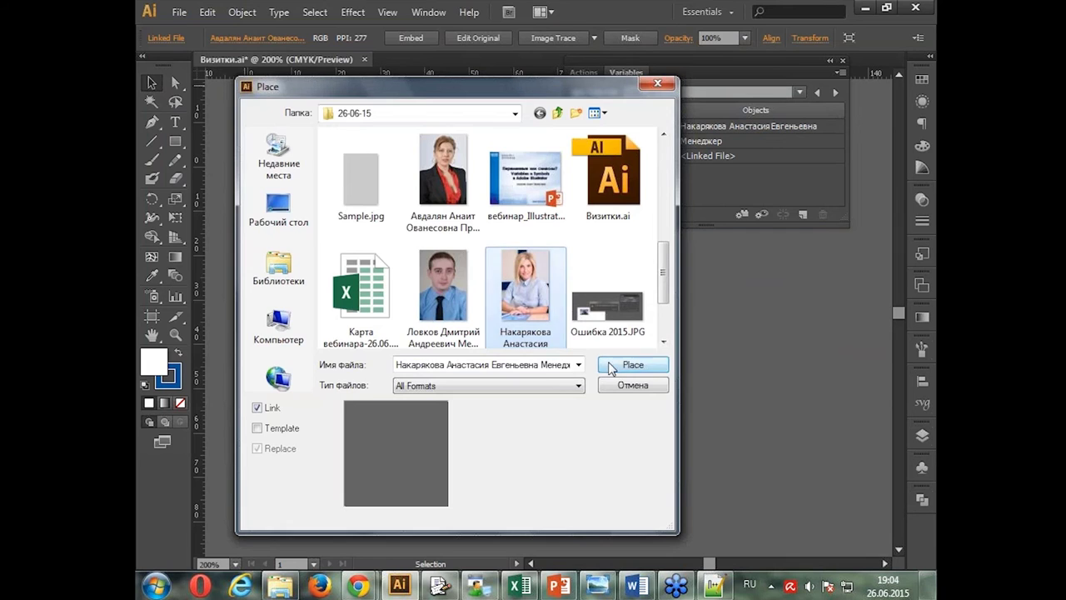
pyautogui.click(613, 365)
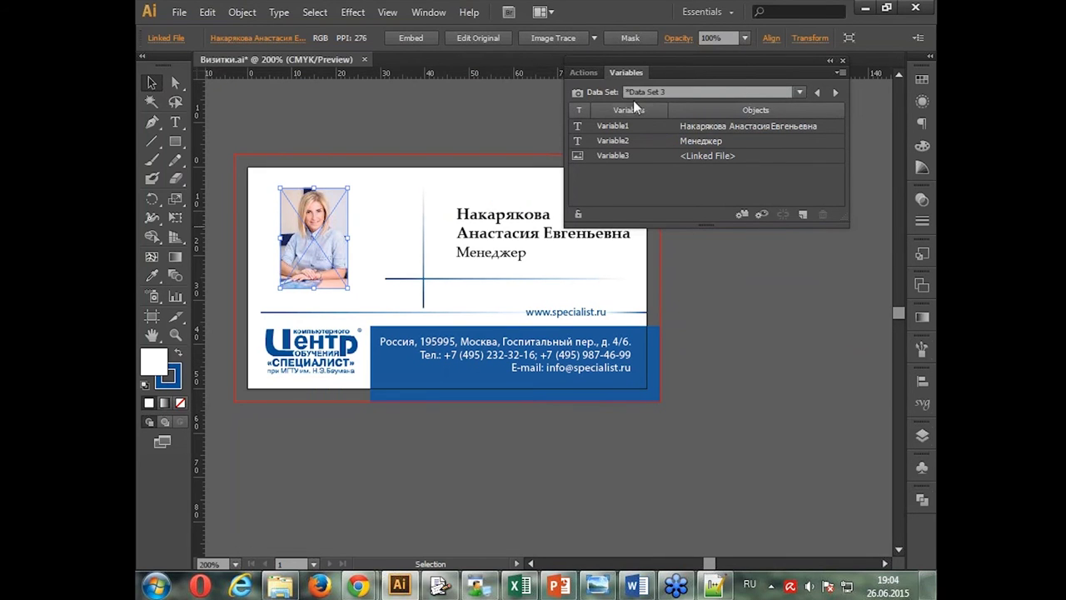
# - Update Data Set 3 with the new photo and confirm
pyautogui.click(836, 73)
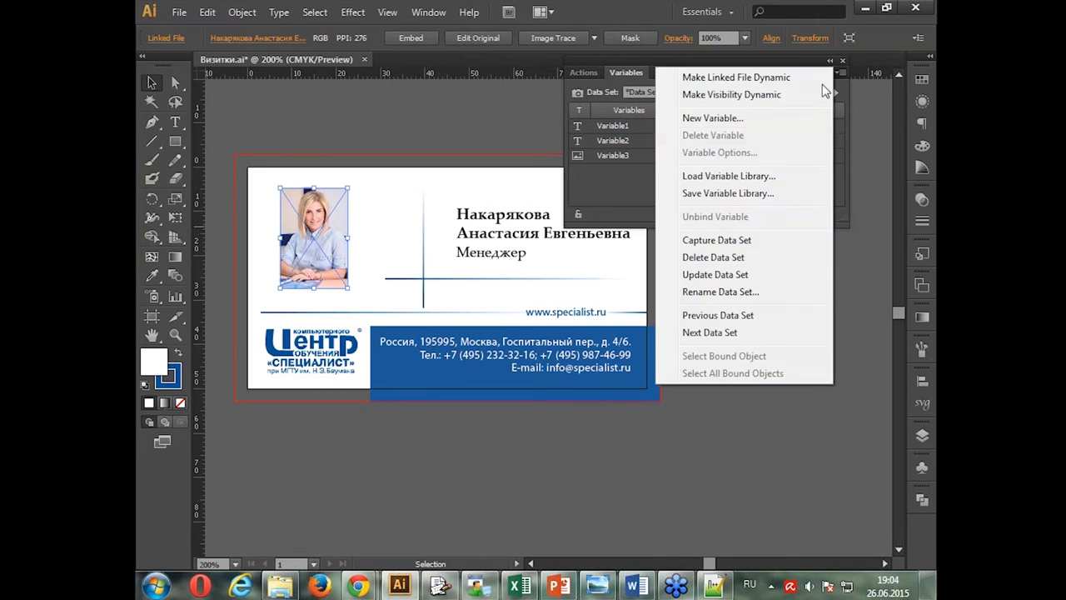
pyautogui.click(699, 273)
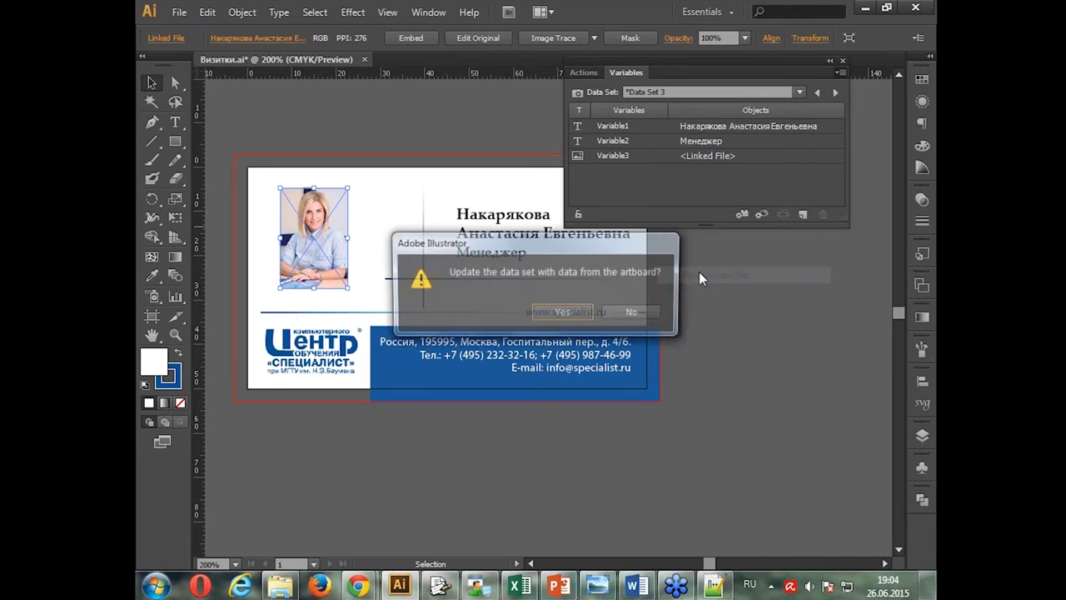
pyautogui.click(563, 312)
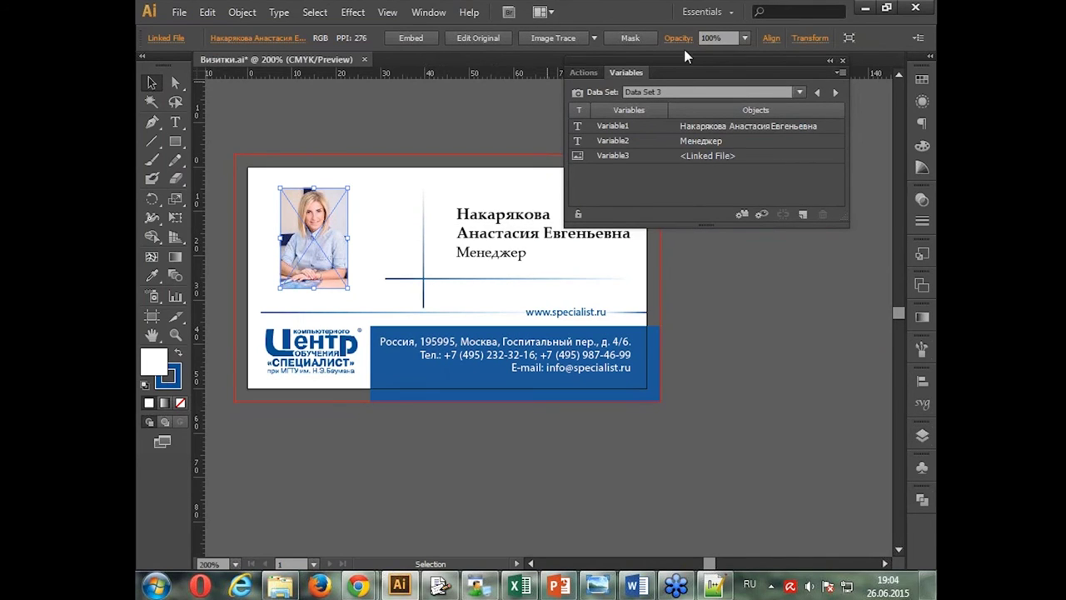
pyautogui.moveTo(705, 69); pyautogui.dragTo(696, 54)
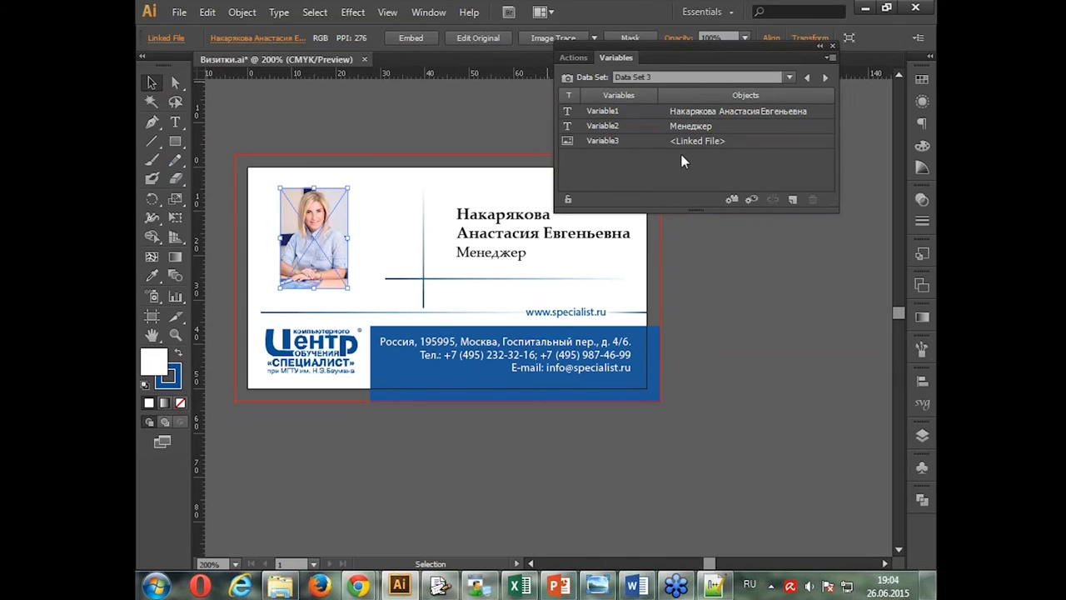
# - Review the error screenshot in Photo Viewer, close it, and return to Data Set 1's card
pyautogui.click(611, 589)
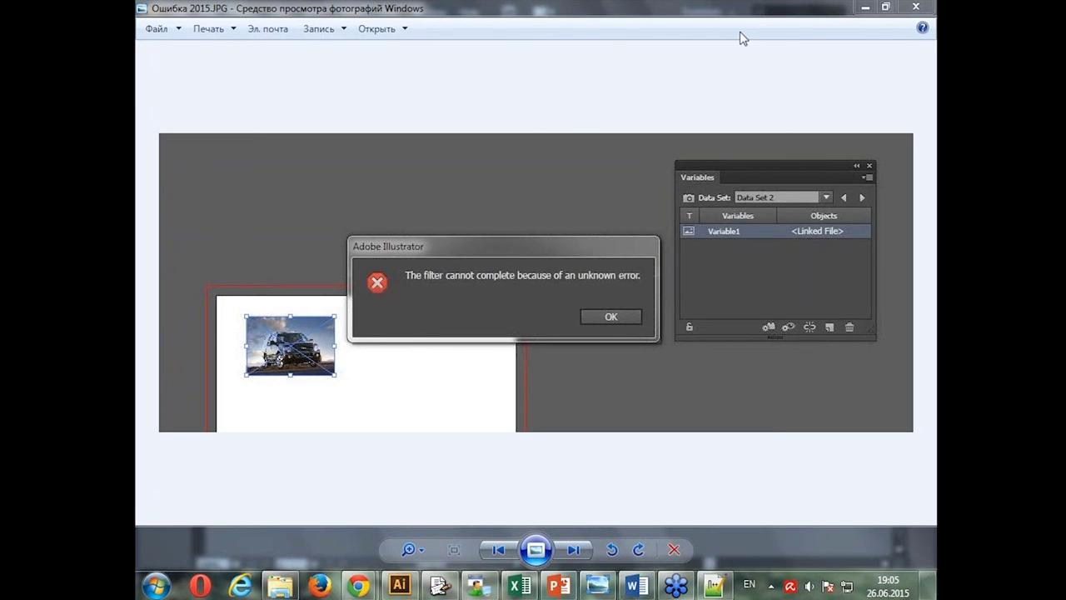
pyautogui.click(865, 7)
pyautogui.moveTo(736, 50)
pyautogui.mouseDown()
pyautogui.moveTo(765, 48)
pyautogui.moveTo(701, 71)
pyautogui.mouseUp()
pyautogui.click(852, 76)
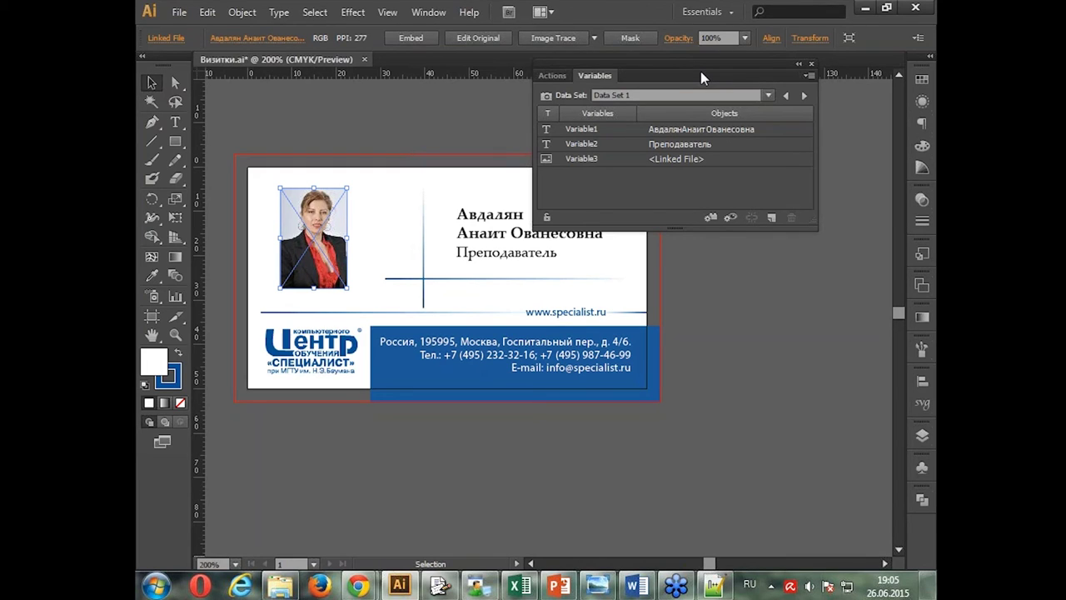
# - Show the Actions panel with the Переменные action set selected and collapsed
pyautogui.moveTo(688, 76); pyautogui.dragTo(726, 87)
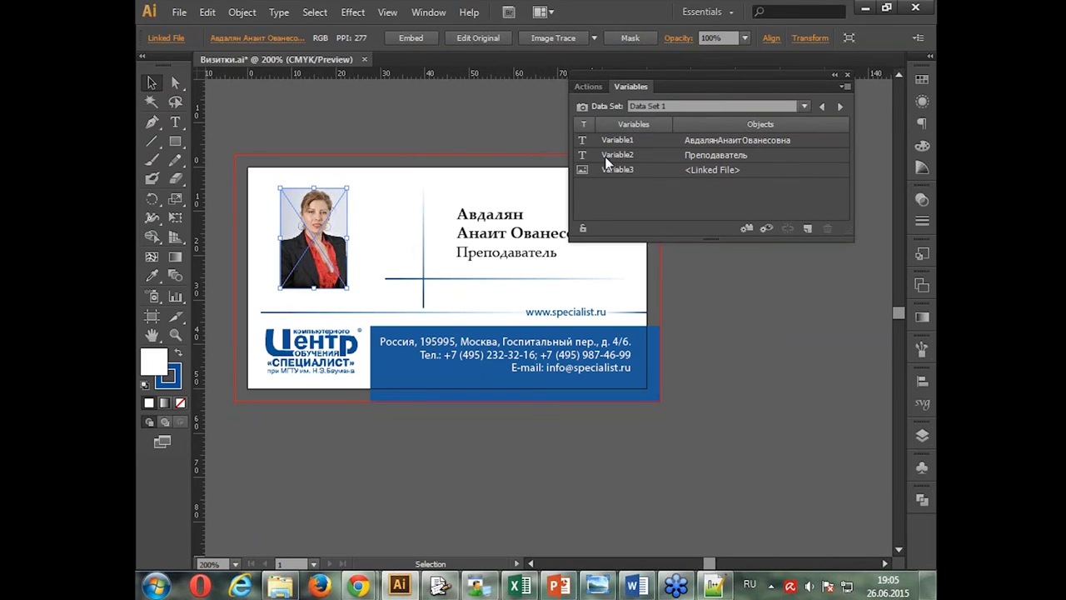
pyautogui.click(587, 87)
pyautogui.click(607, 106)
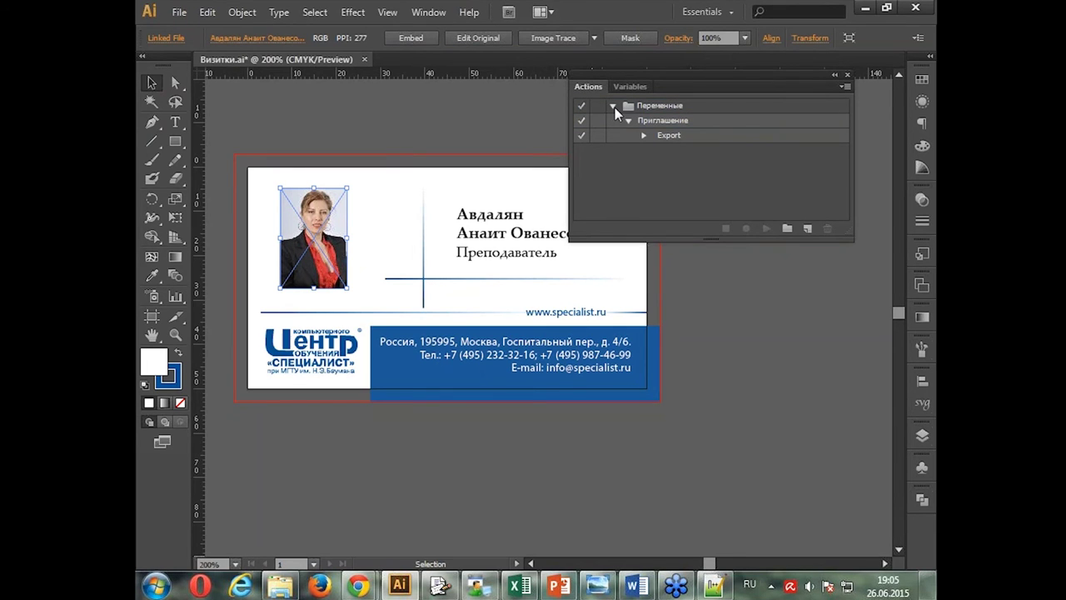
pyautogui.click(614, 107)
pyautogui.moveTo(679, 90); pyautogui.dragTo(664, 78)
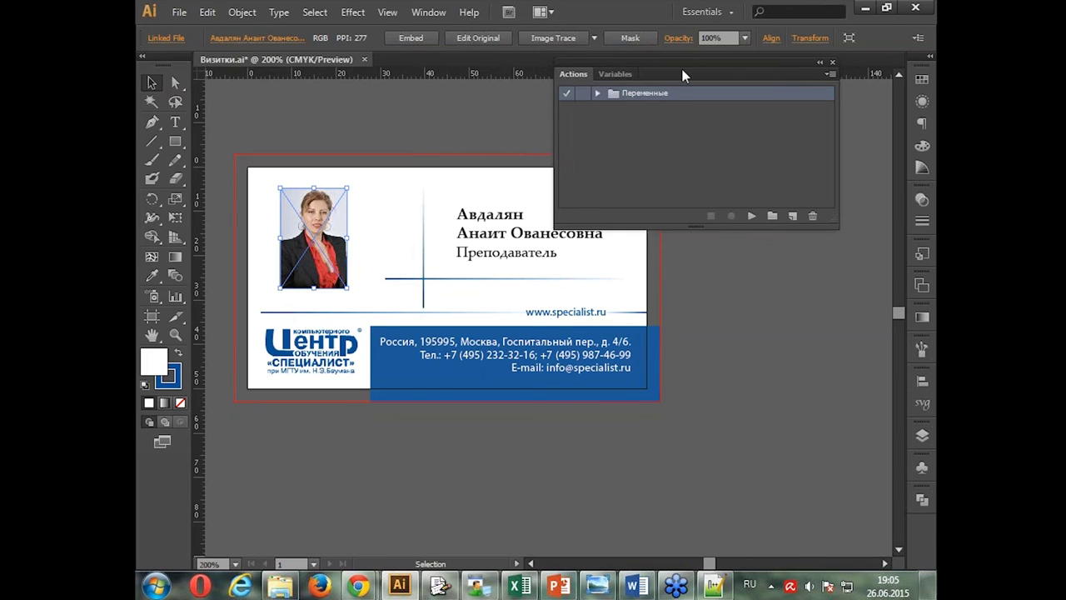
pyautogui.moveTo(680, 70); pyautogui.dragTo(677, 57)
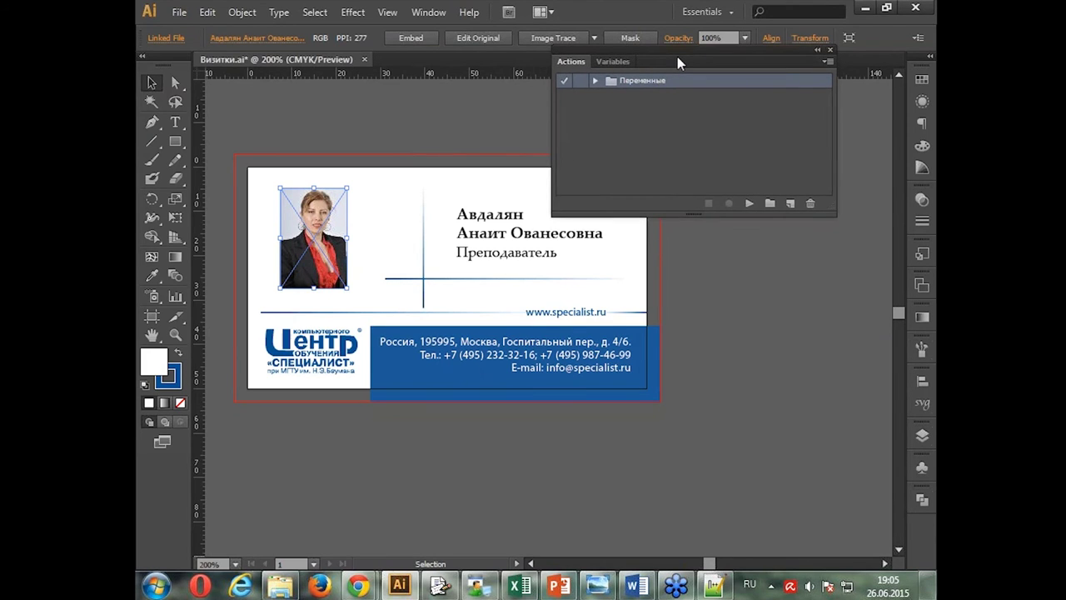
# - Create a new action named PDF and start recording it
pyautogui.click(790, 205)
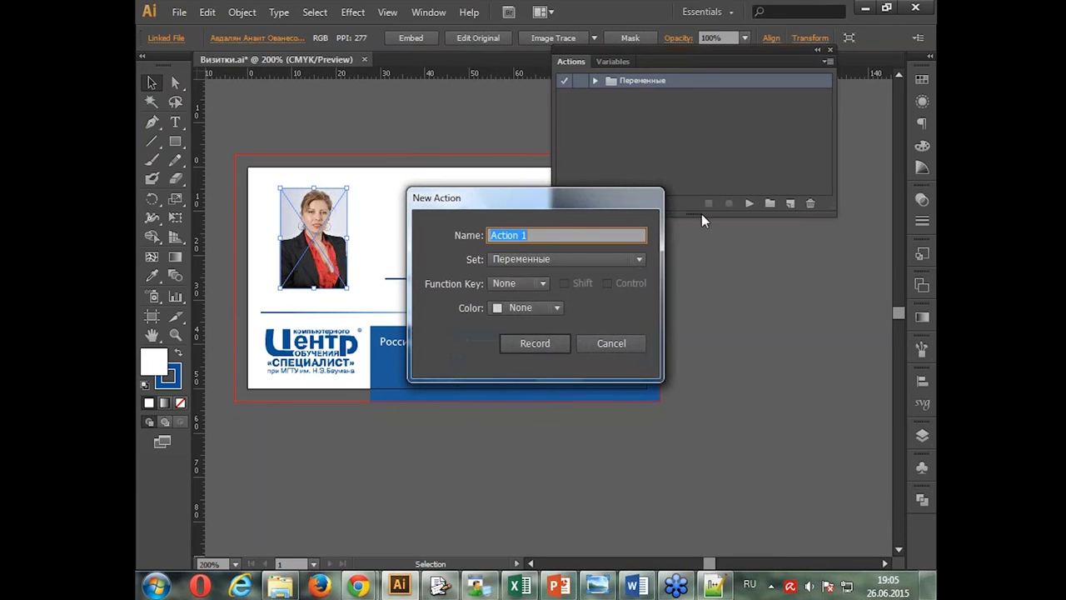
pyautogui.write('3В')
pyautogui.hotkey('alt', 'shift')
pyautogui.press('BackSpace')
pyautogui.press('BackSpace')
pyautogui.write('PDF')
pyautogui.click(524, 347)
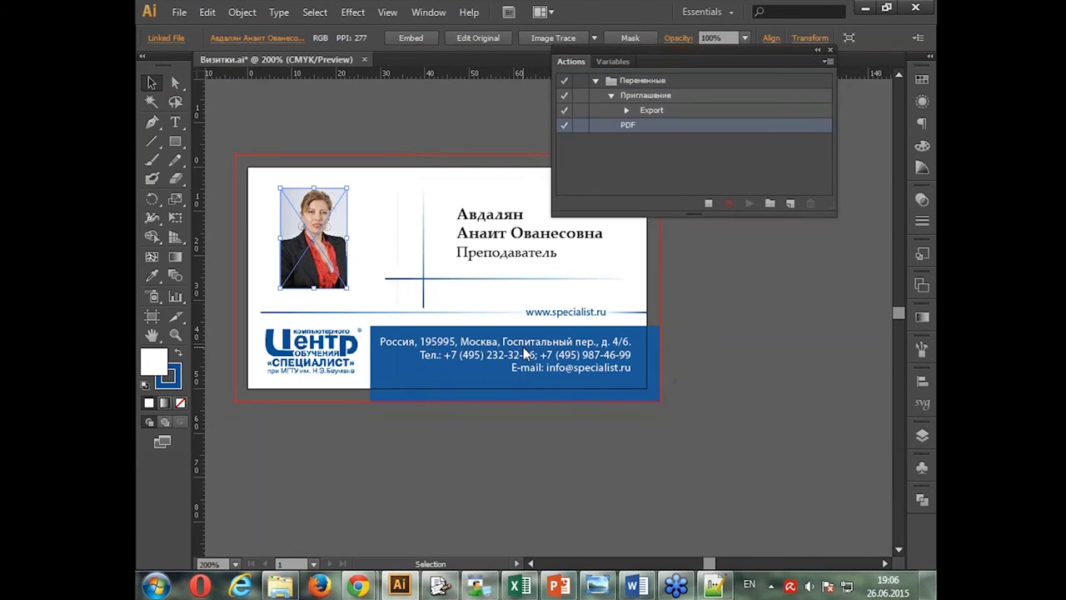
# - Save the card as Adobe PDF Визитки.pdf into the PDF folder
pyautogui.click(180, 12)
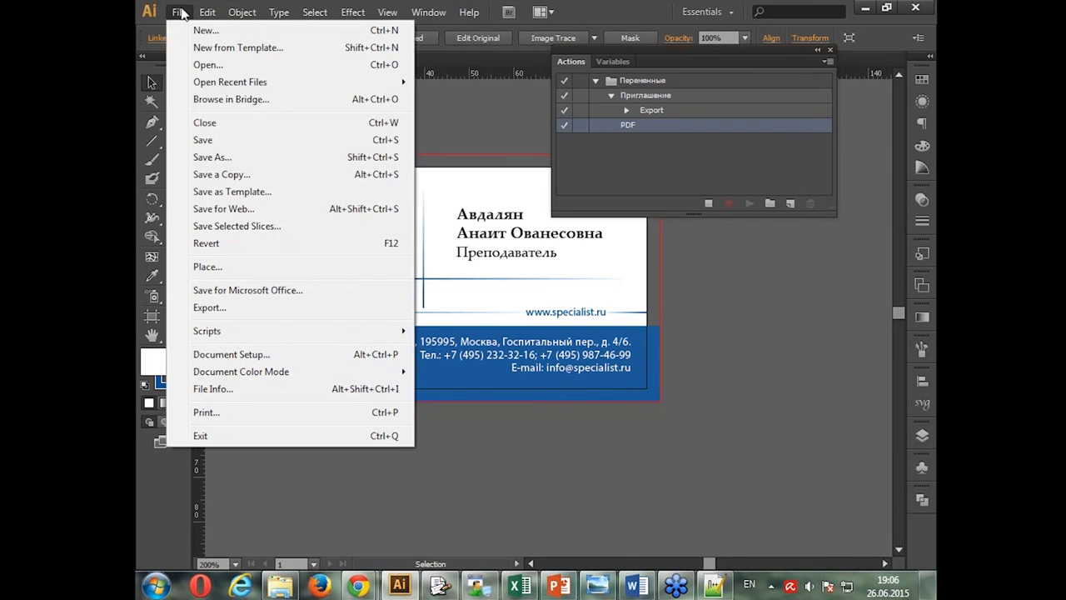
pyautogui.click(223, 157)
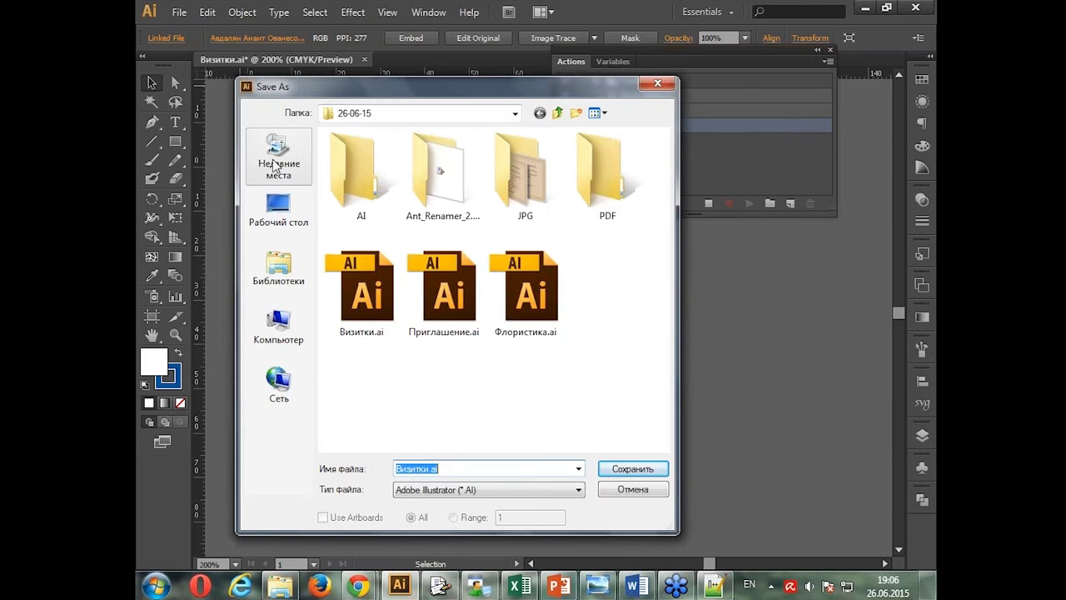
pyautogui.moveTo(600, 171)
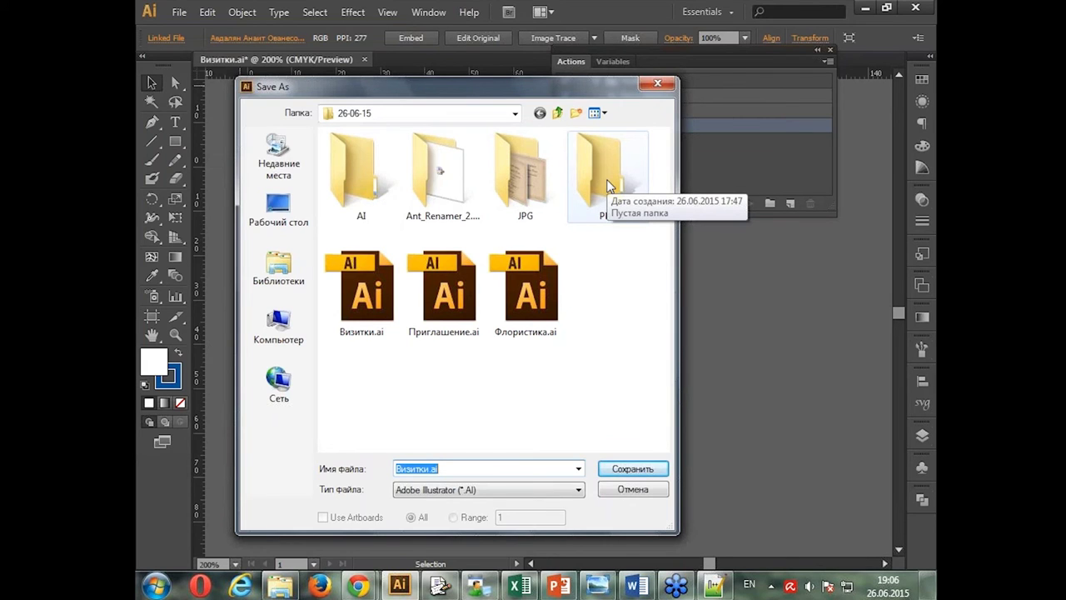
pyautogui.doubleClick(608, 185)
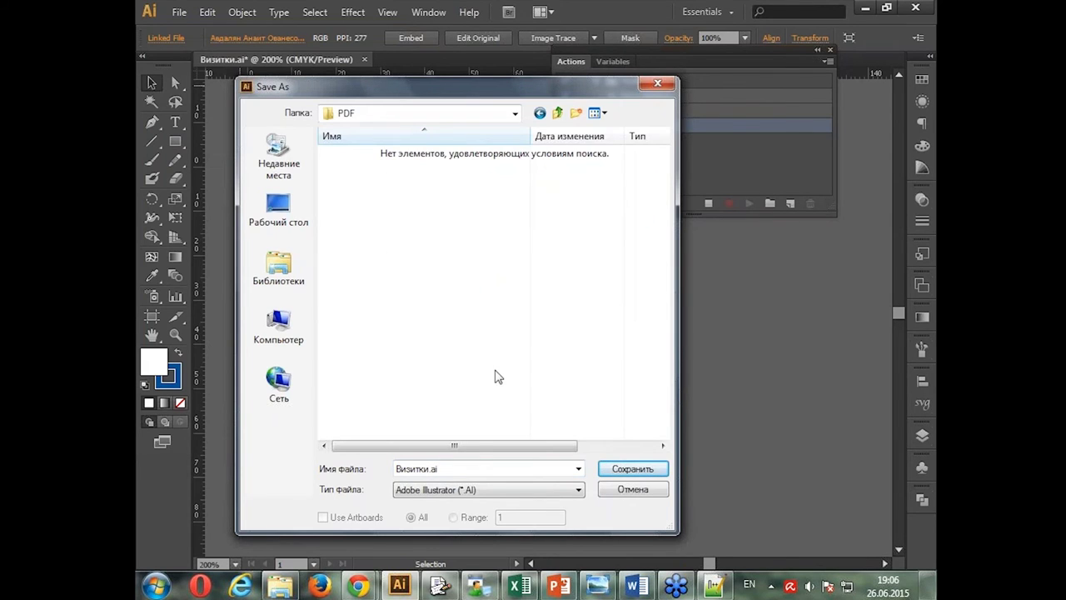
pyautogui.click(450, 491)
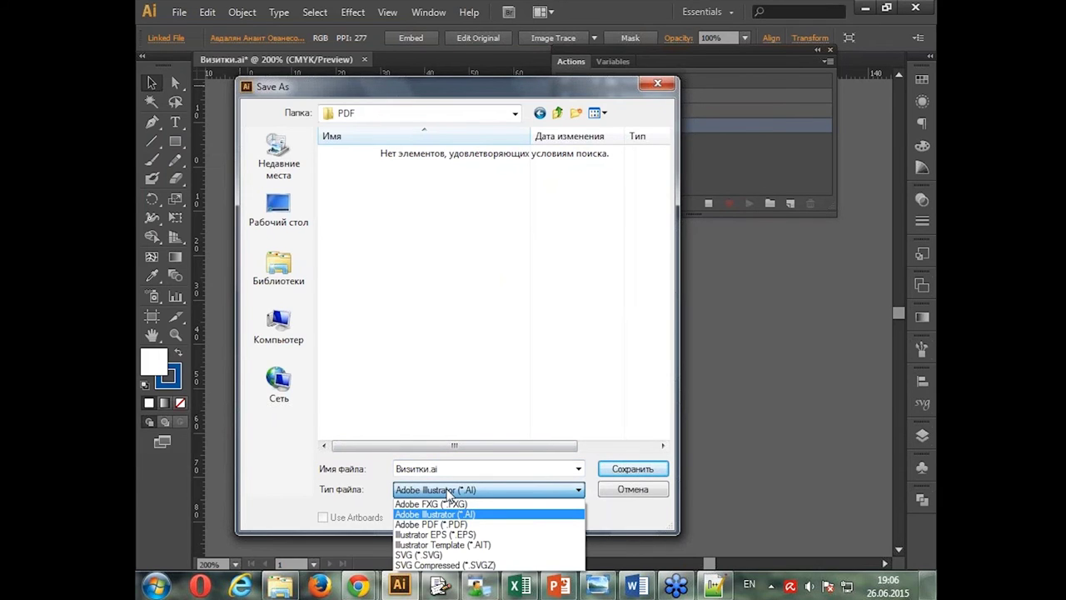
pyautogui.click(427, 524)
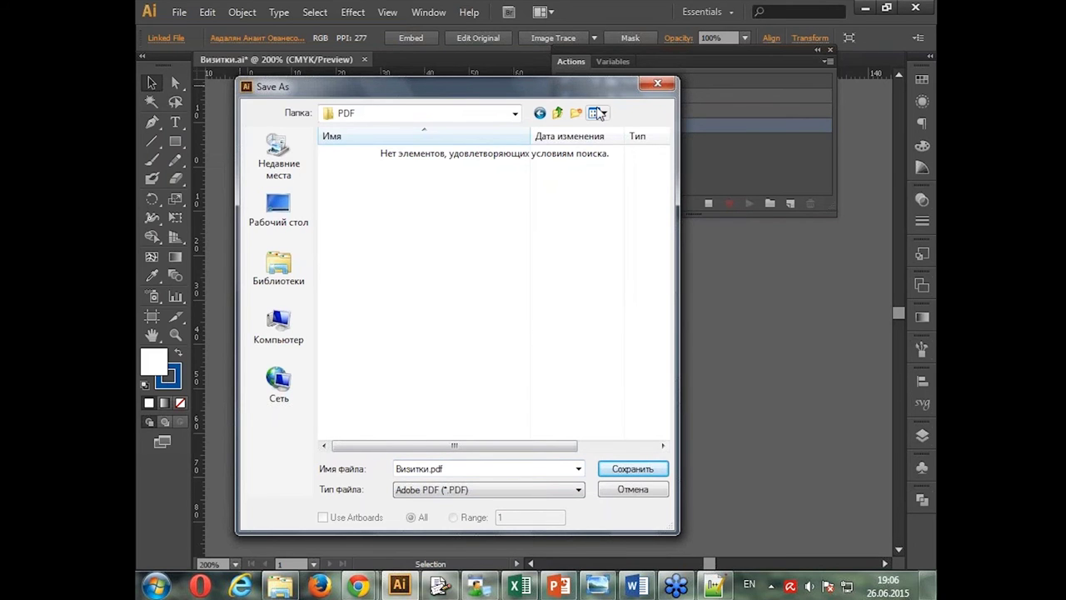
pyautogui.click(627, 470)
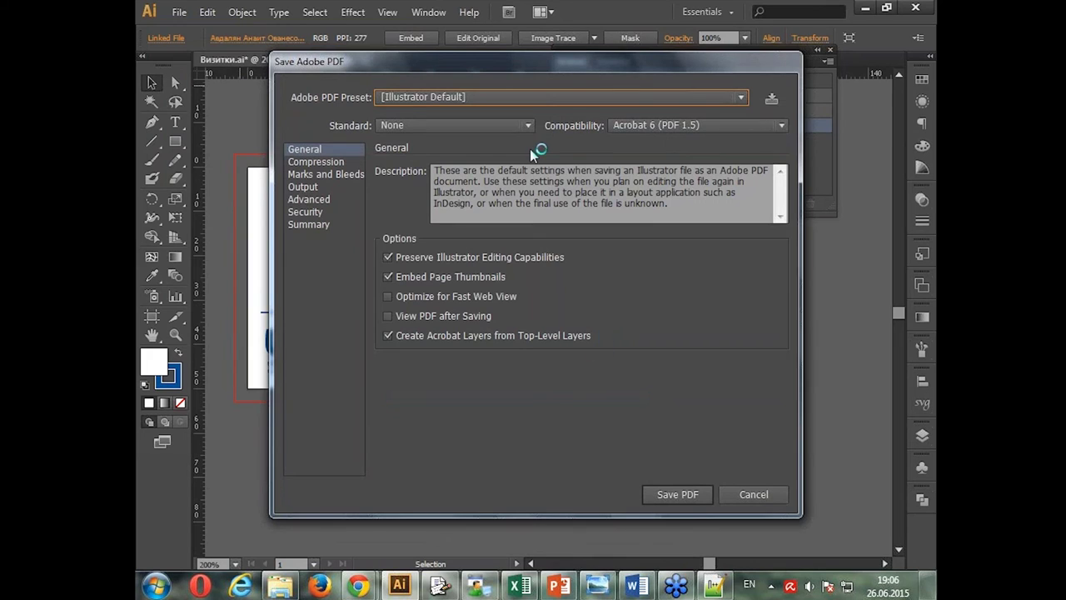
# - Add trim marks, keep the PDF standard at None, and save Визитки.pdf
pyautogui.click(317, 162)
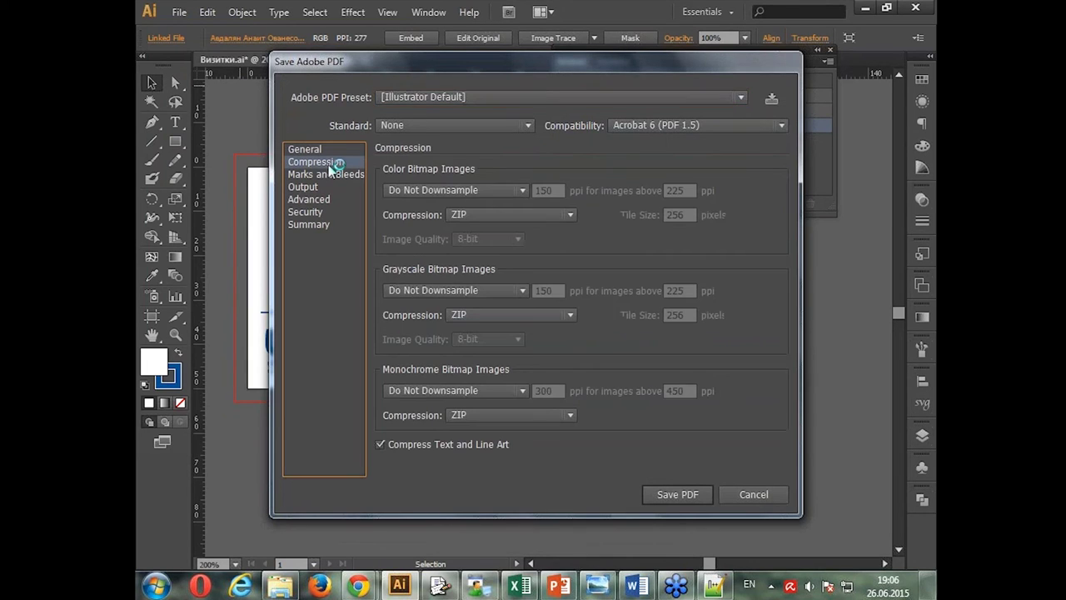
pyautogui.click(330, 173)
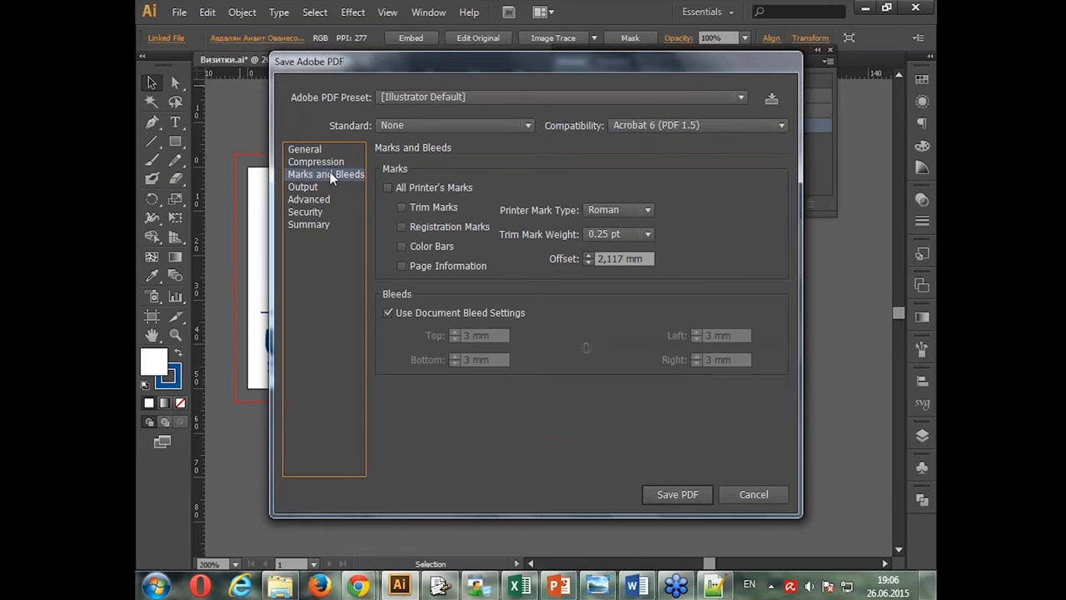
pyautogui.click(401, 207)
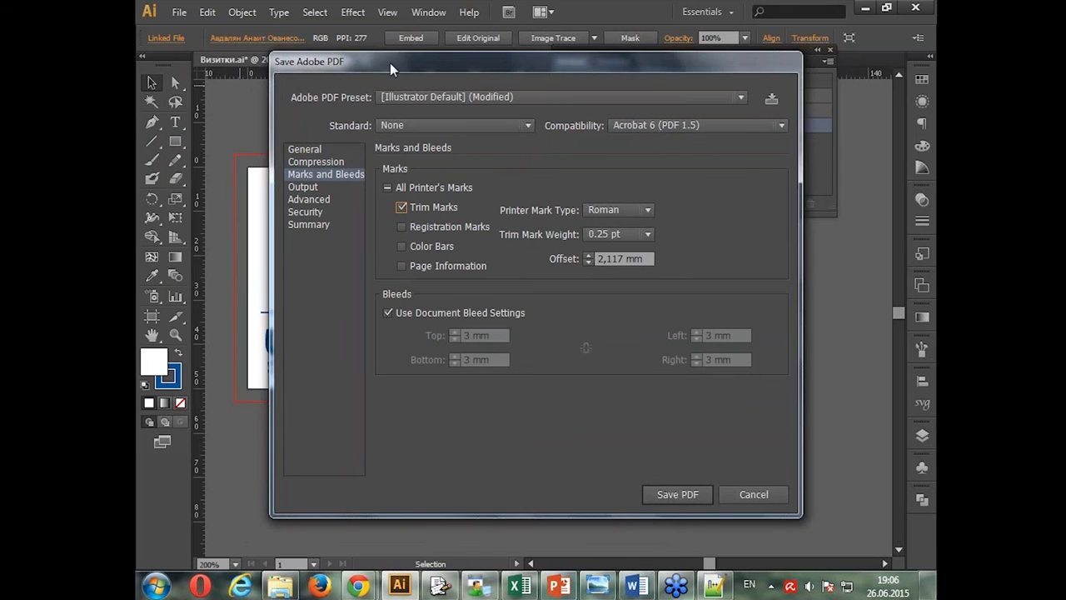
pyautogui.moveTo(390, 62); pyautogui.dragTo(395, 58)
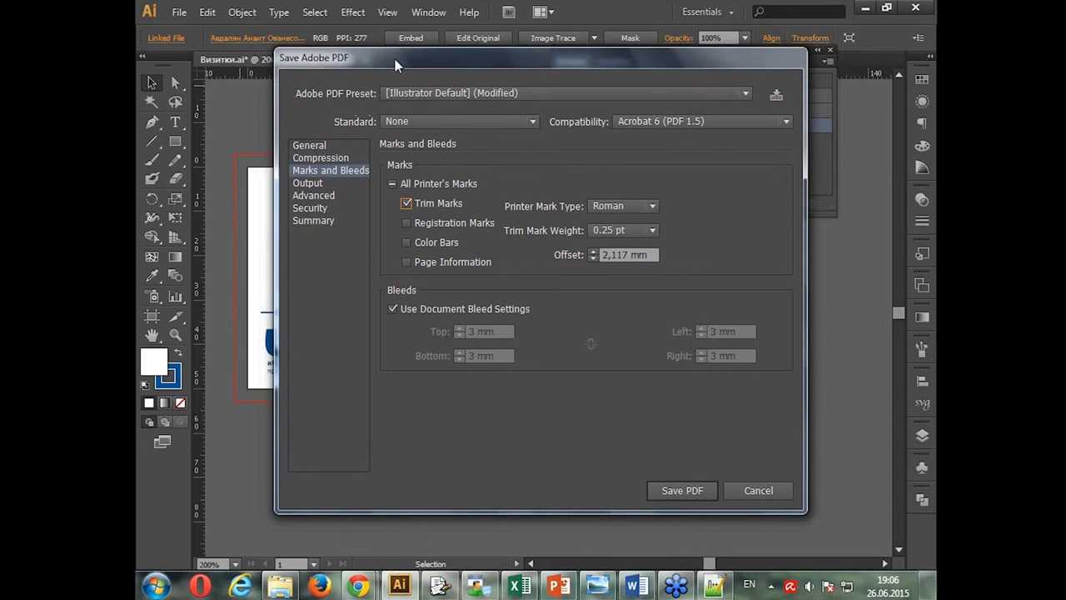
pyautogui.click(322, 148)
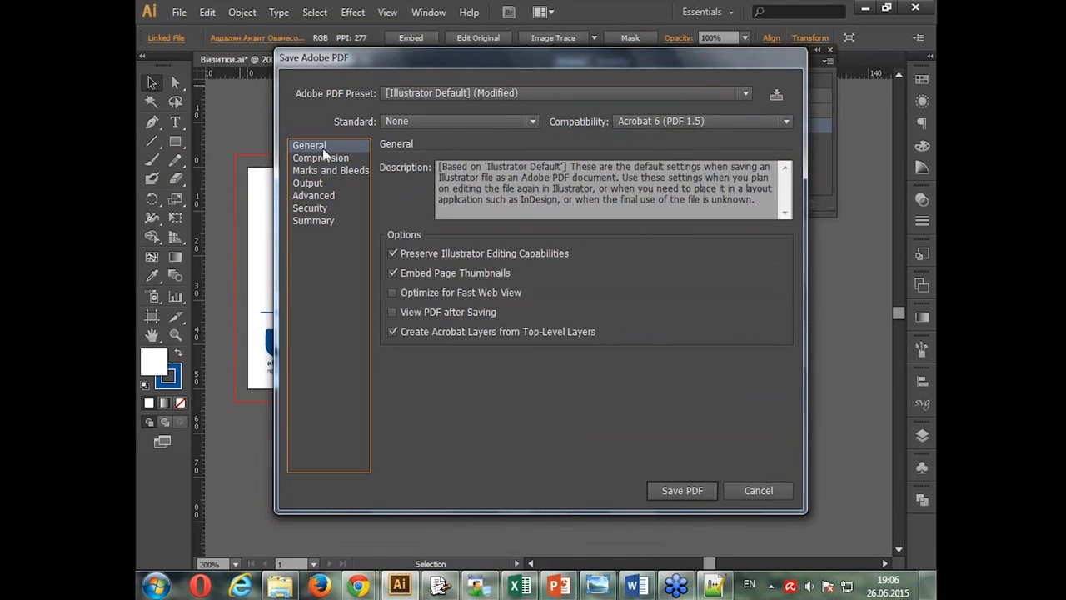
pyautogui.click(398, 126)
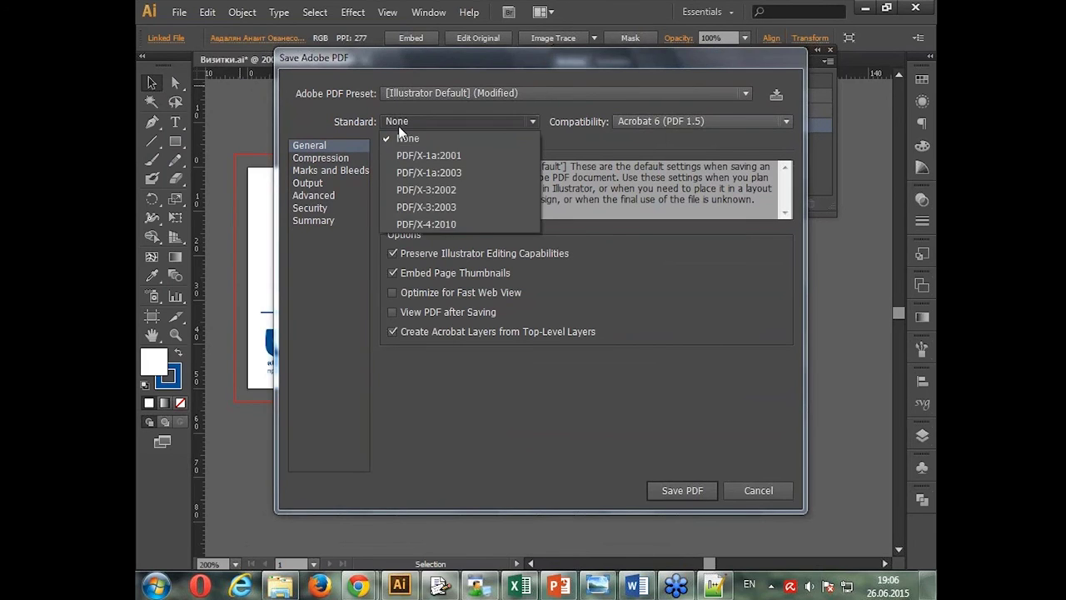
pyautogui.click(399, 129)
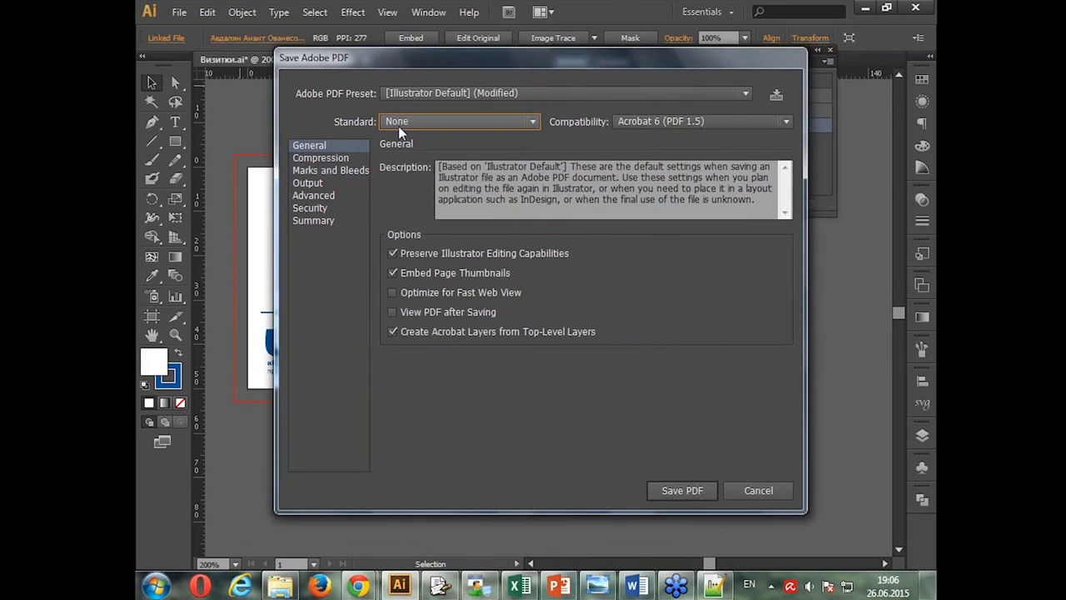
pyautogui.click(679, 490)
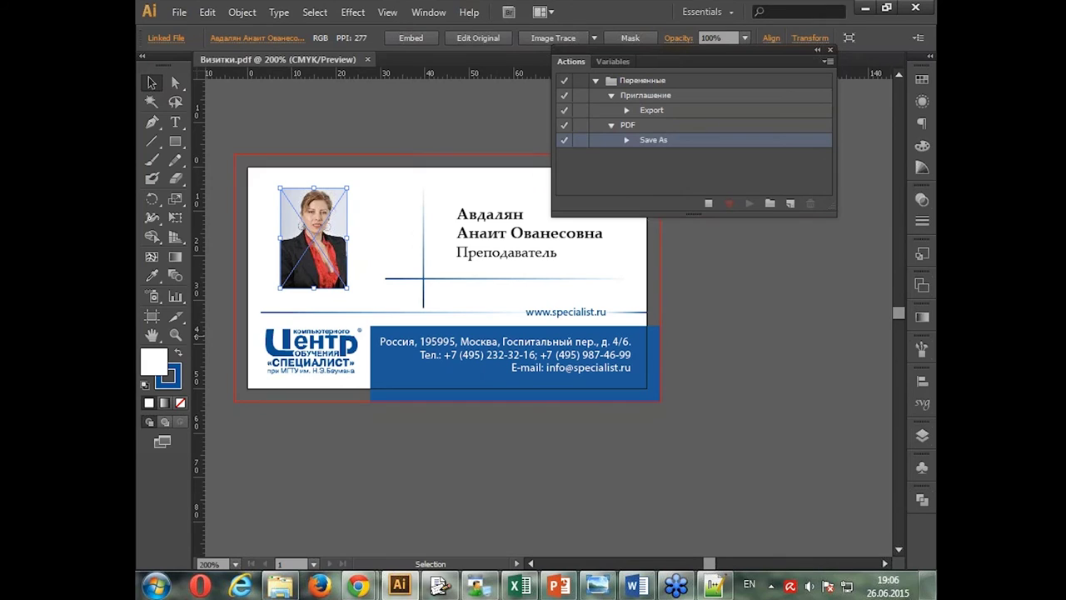
# - Stop recording and select the PDF action in the collapsed actions list
pyautogui.click(709, 204)
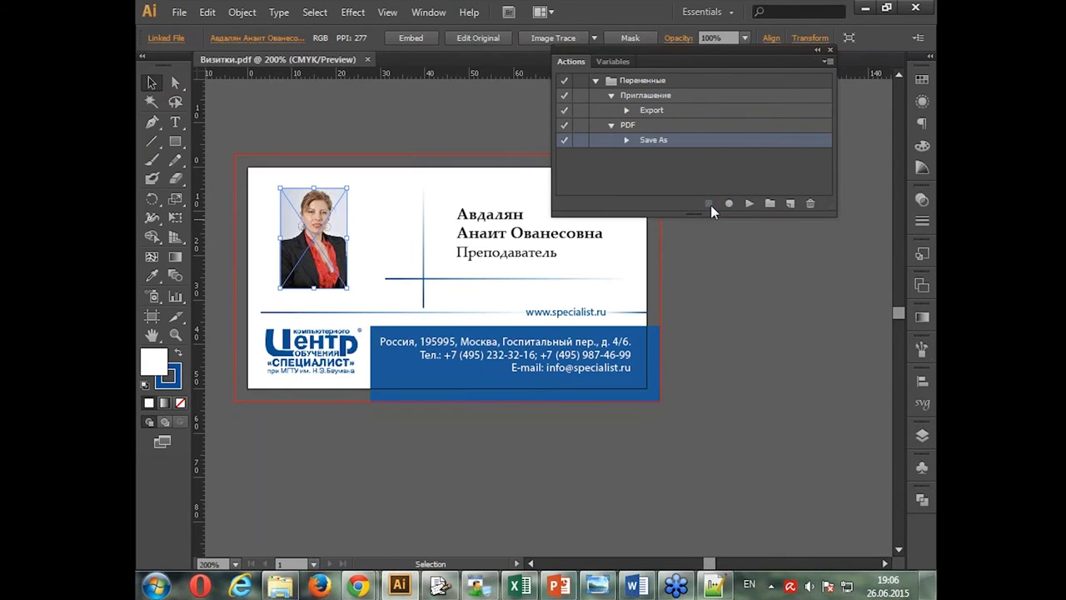
pyautogui.click(612, 96)
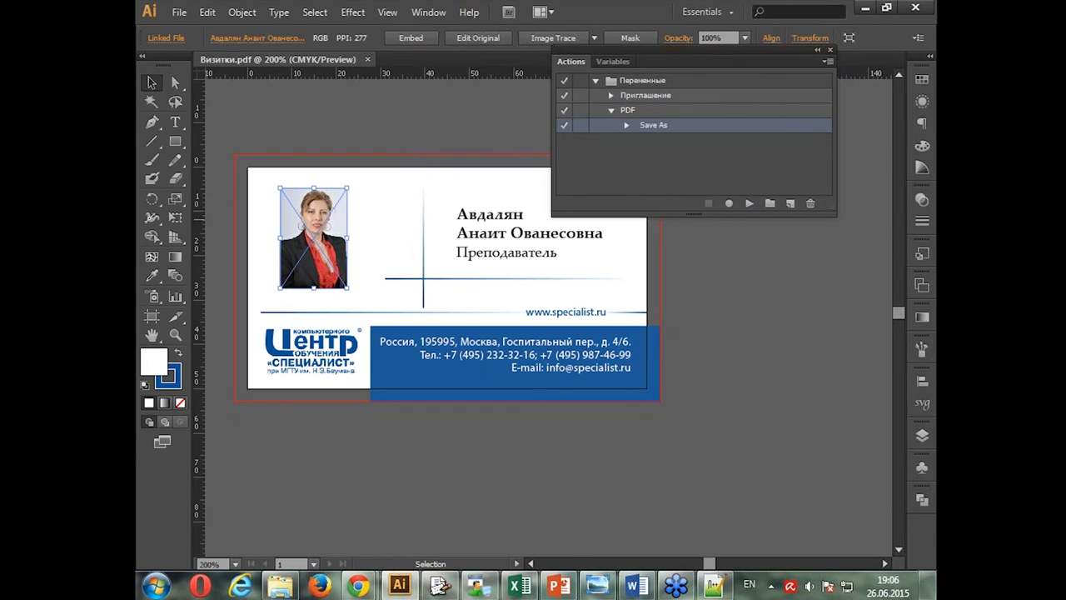
pyautogui.click(611, 111)
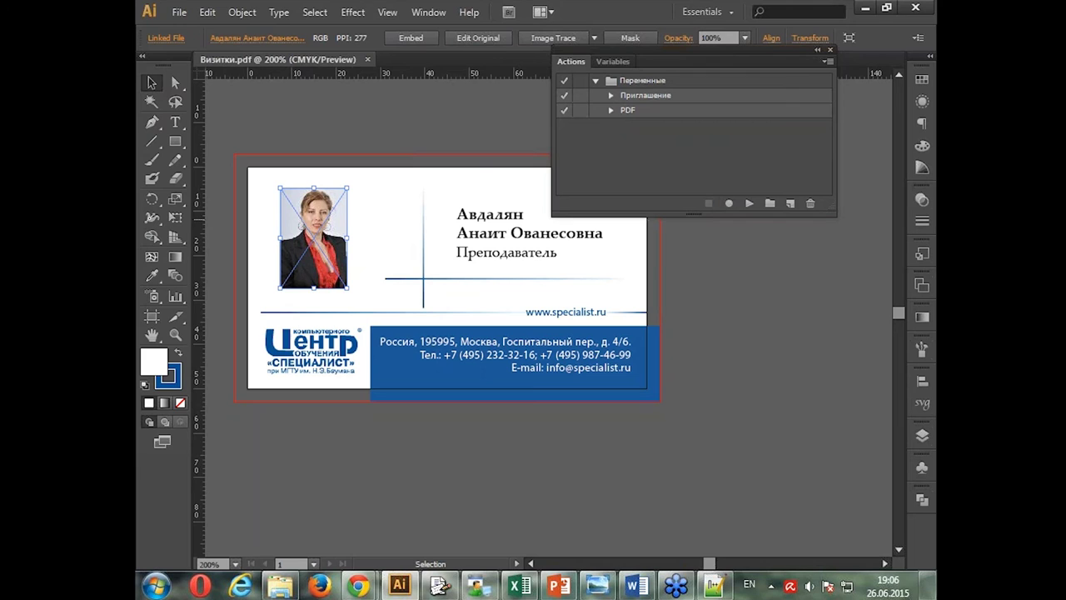
pyautogui.moveTo(659, 64)
pyautogui.mouseDown()
pyautogui.moveTo(669, 63)
pyautogui.moveTo(556, 69)
pyautogui.mouseUp()
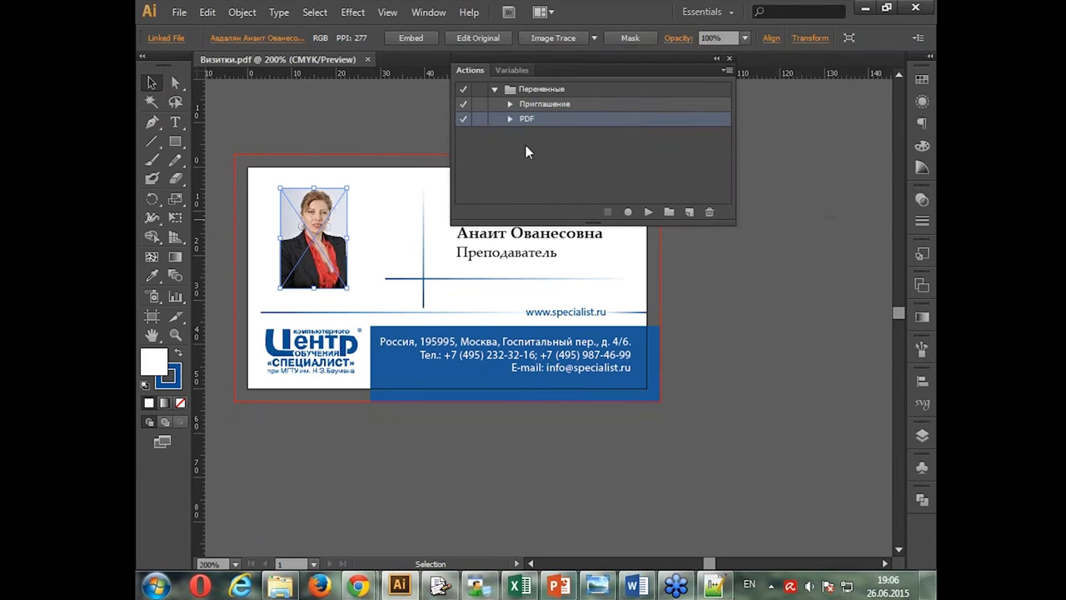
# - Batch-run the PDF action with Save commands overridden into the 26-06-15\PDF folder
pyautogui.click(727, 70)
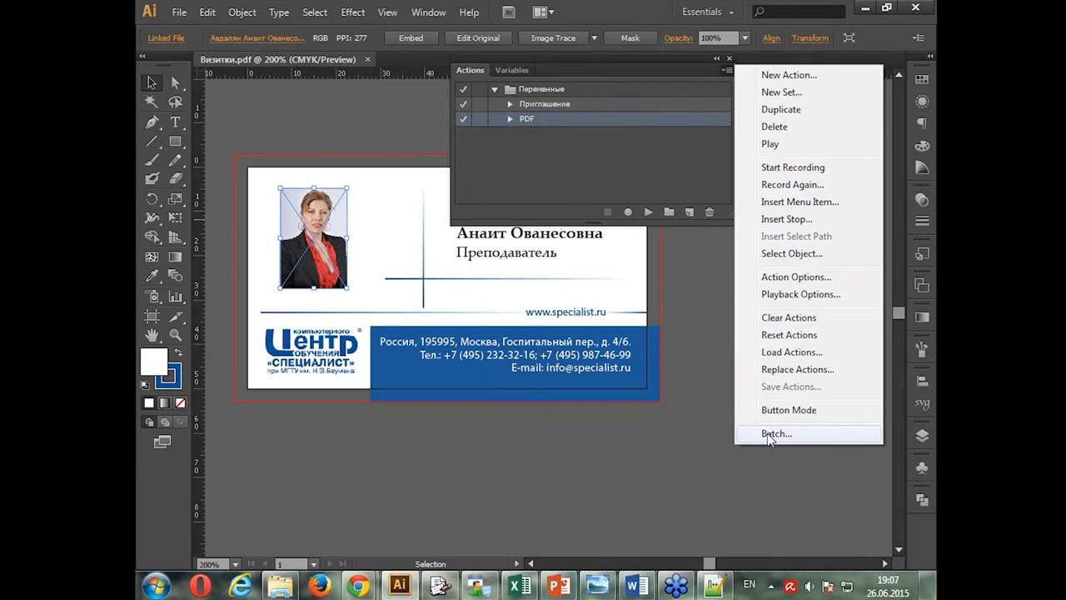
pyautogui.click(768, 434)
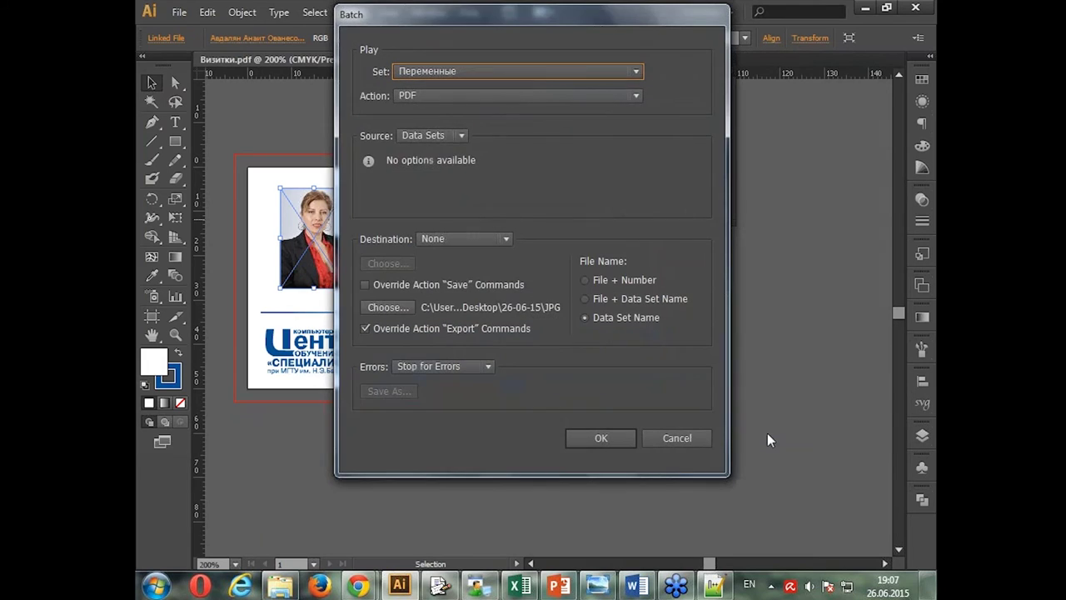
pyautogui.click(452, 97)
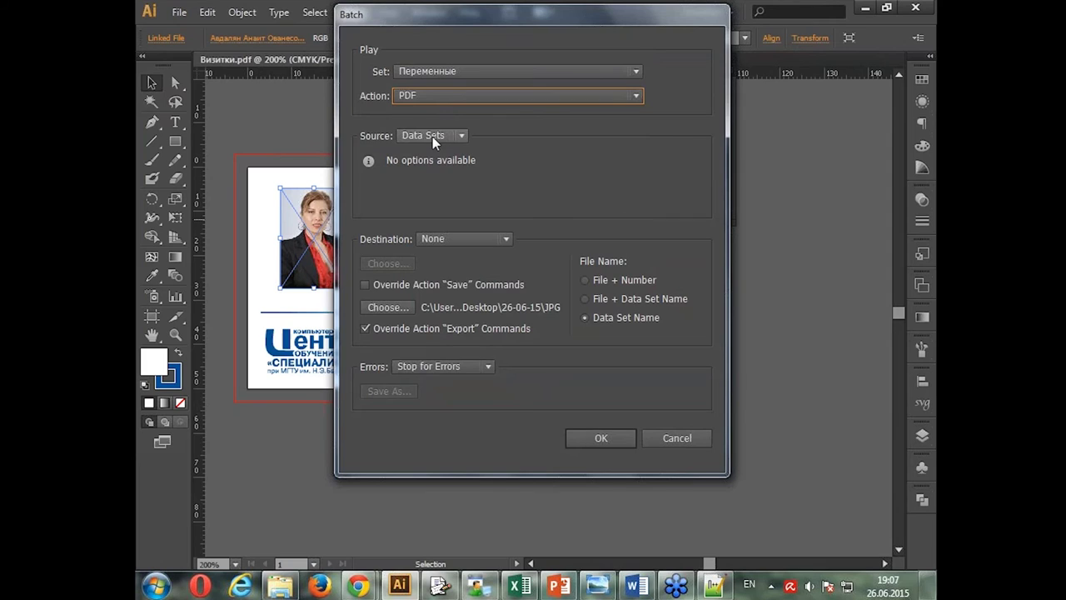
pyautogui.click(364, 330)
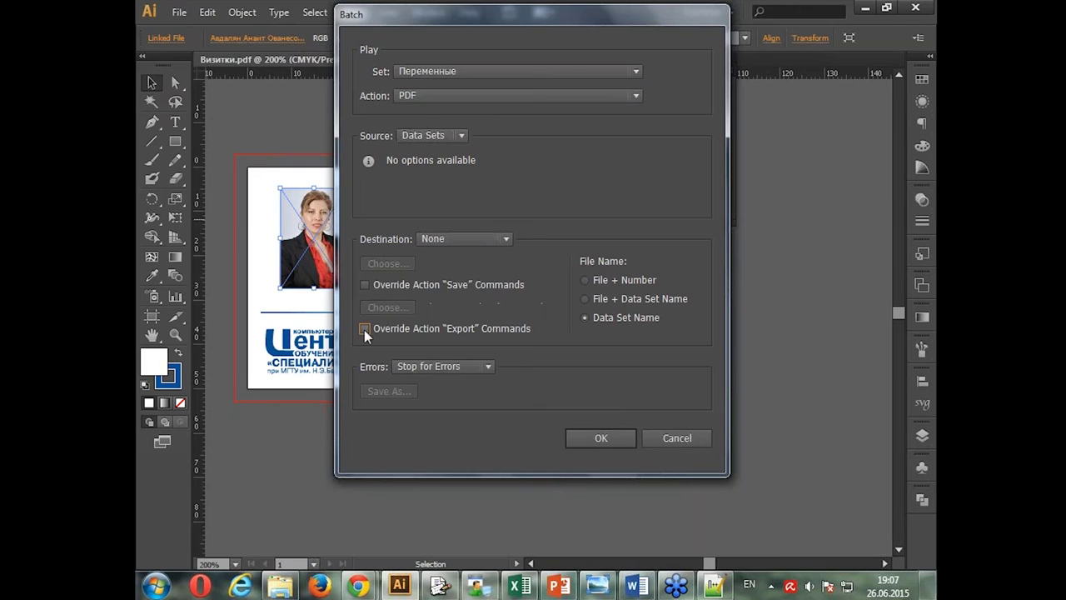
pyautogui.click(365, 285)
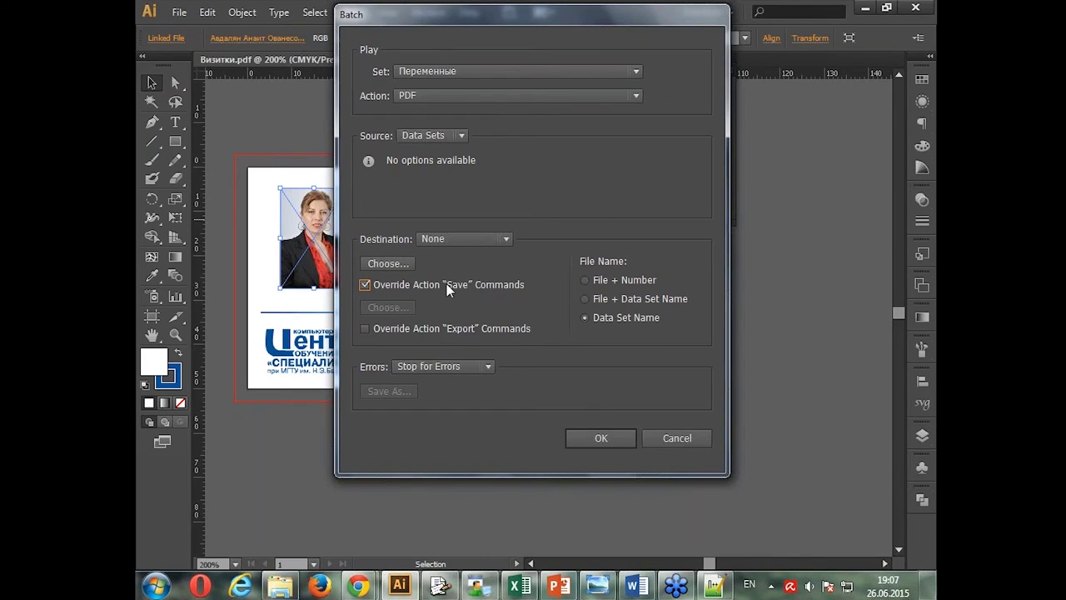
pyautogui.click(400, 263)
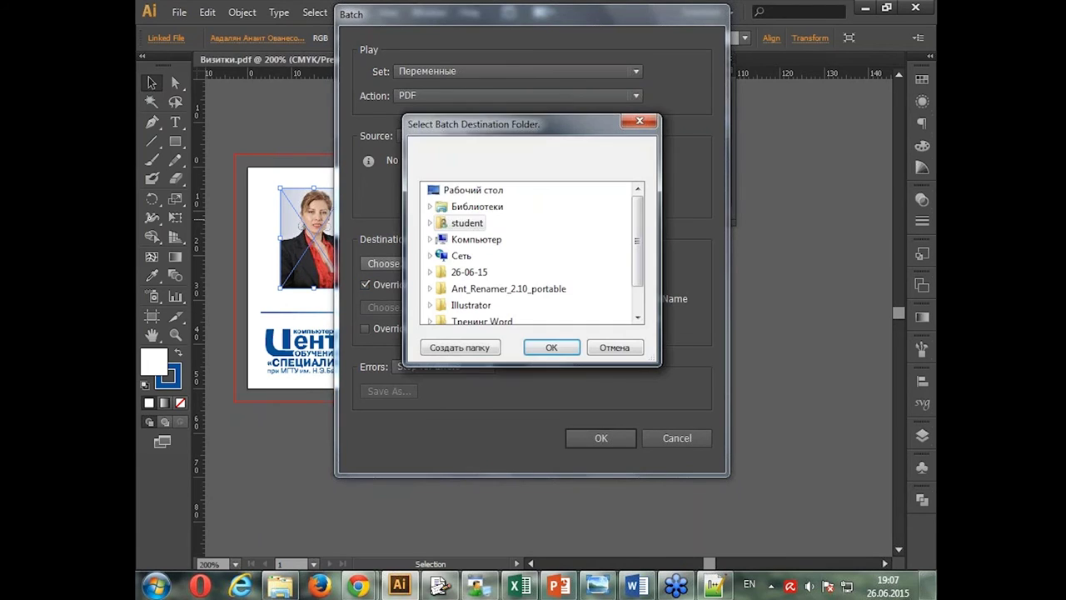
pyautogui.click(430, 273)
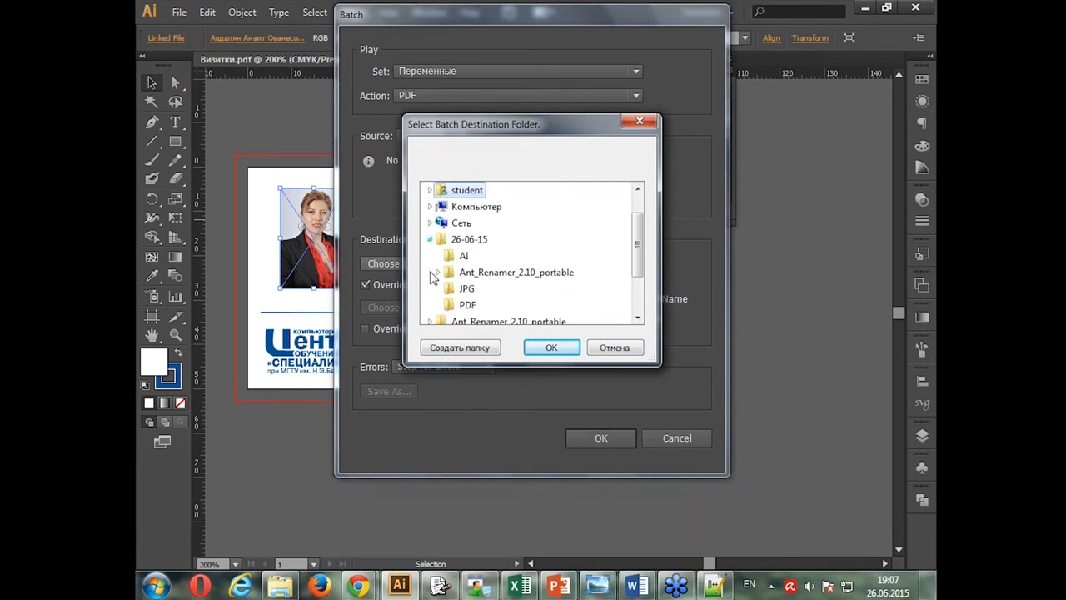
pyautogui.click(467, 305)
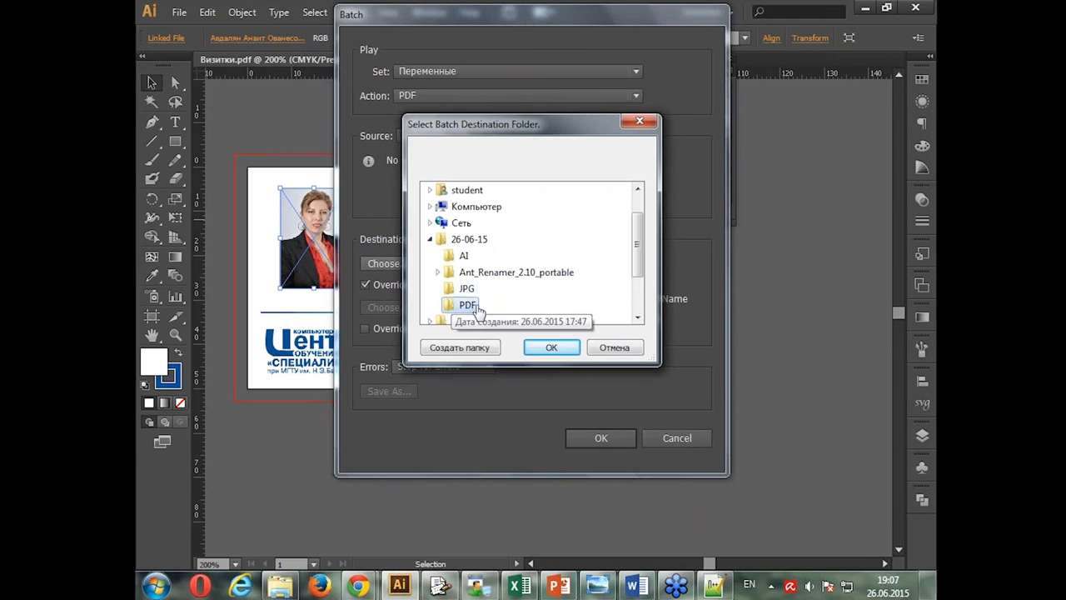
pyautogui.click(548, 348)
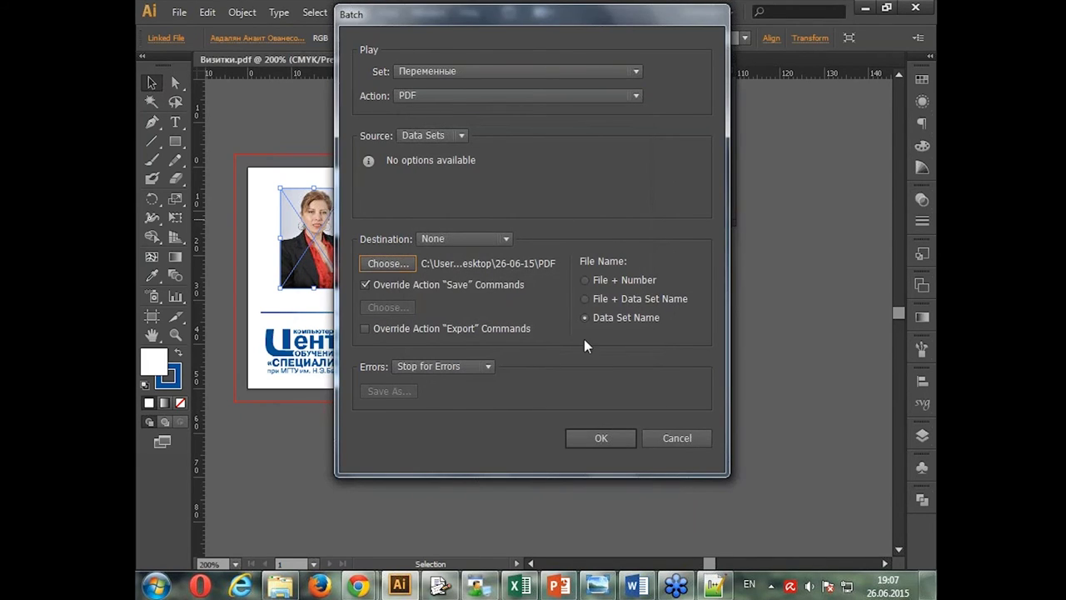
pyautogui.click(591, 437)
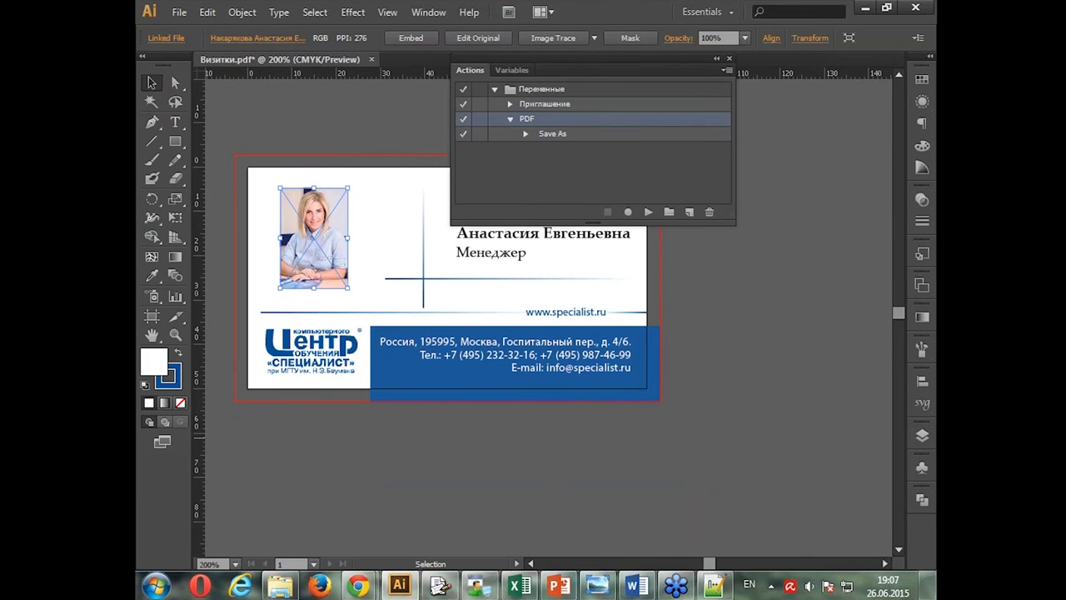
# - Delete Визитки.pdf from the PDF folder to the recycle bin
pyautogui.click(280, 586)
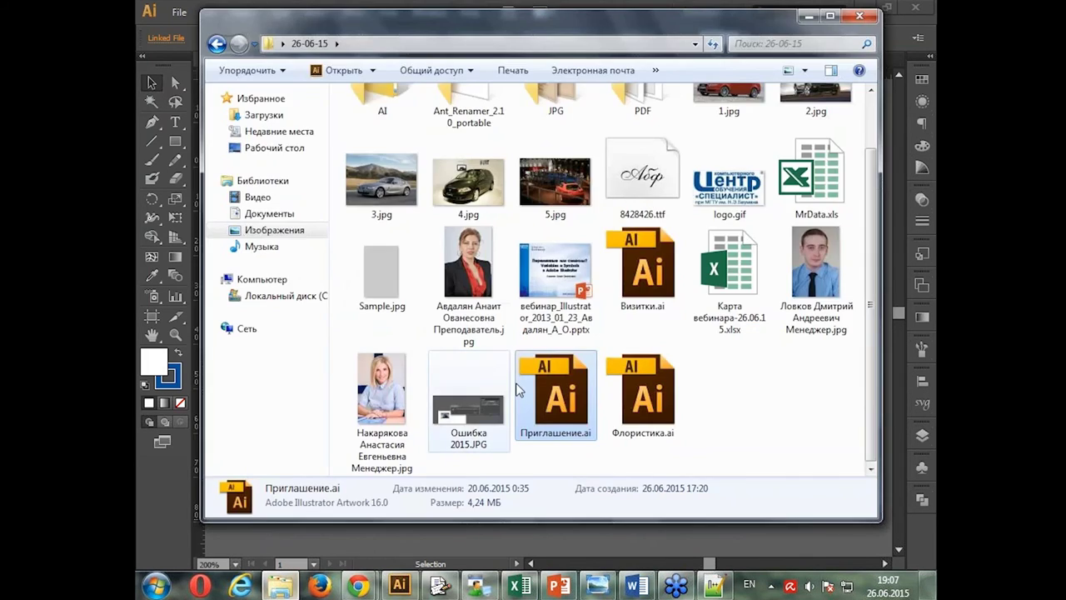
pyautogui.scroll(1, 542, 296)
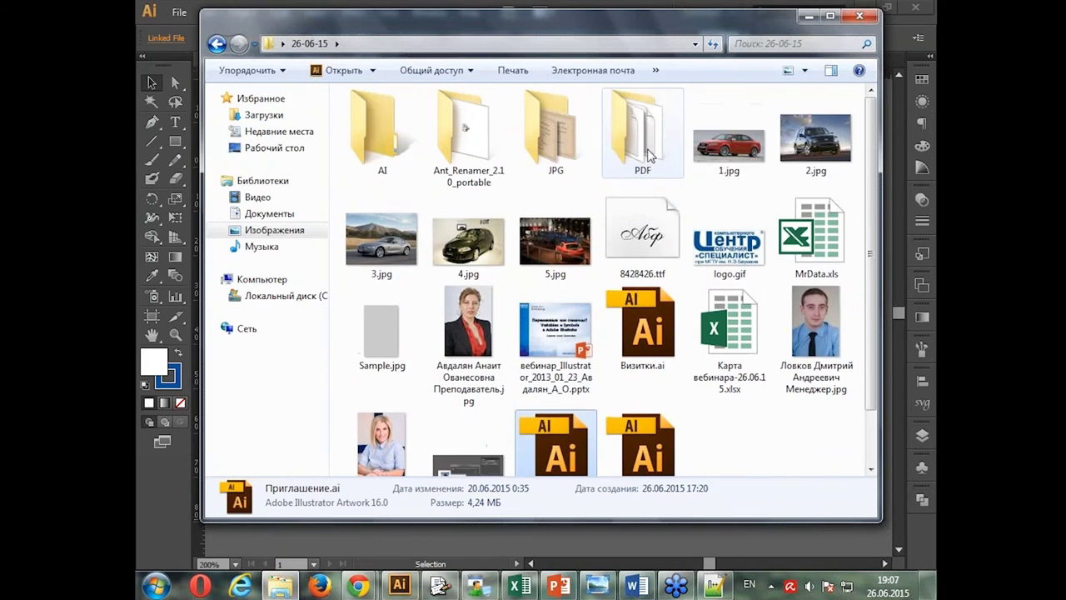
pyautogui.click(650, 156)
pyautogui.doubleClick(650, 156)
pyautogui.click(406, 168)
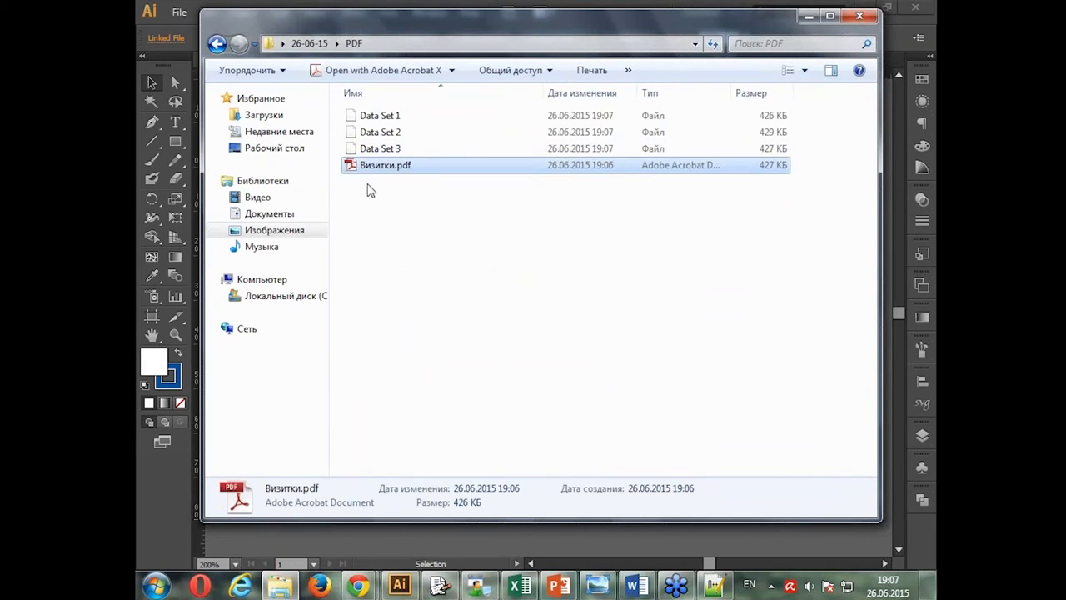
pyautogui.press('Delete')
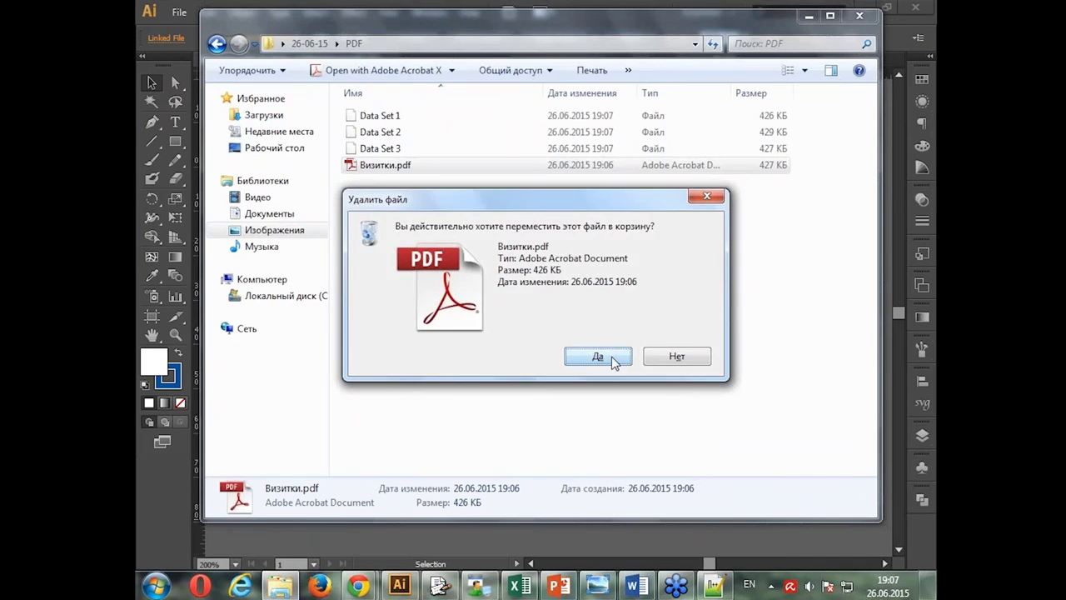
pyautogui.click(612, 358)
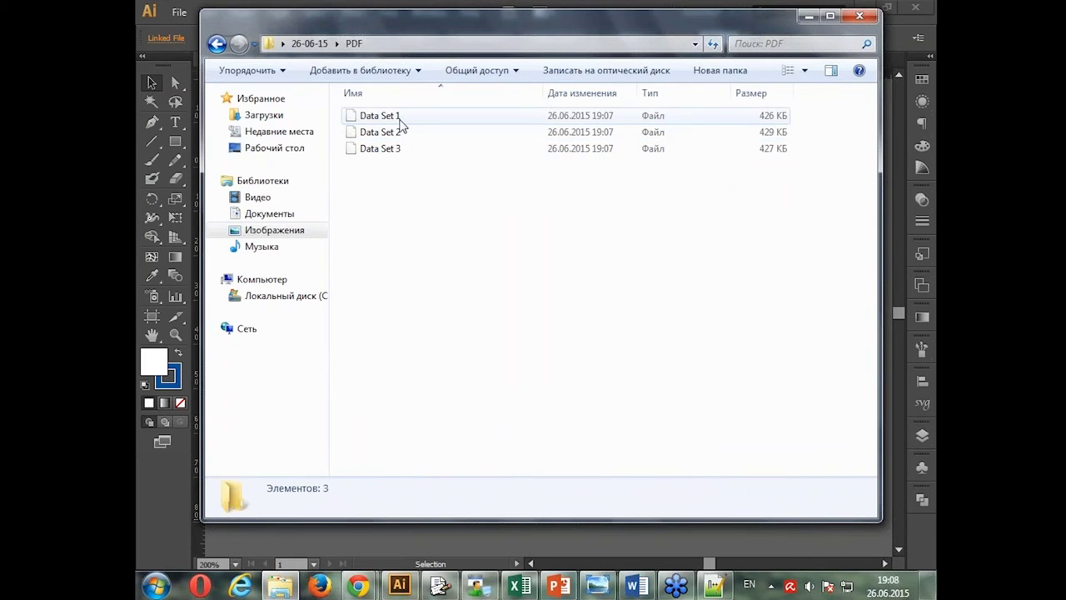
# - Try opening the Data Set 1 file, dismiss the program-choice prompt, and switch to Ant Renamer
pyautogui.doubleClick(391, 115)
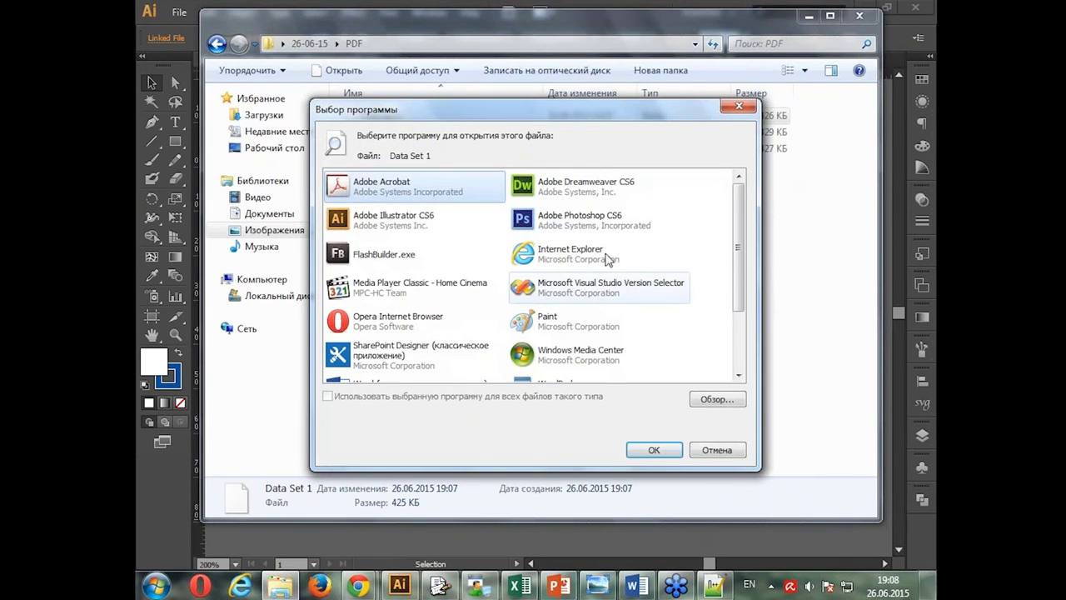
pyautogui.click(717, 450)
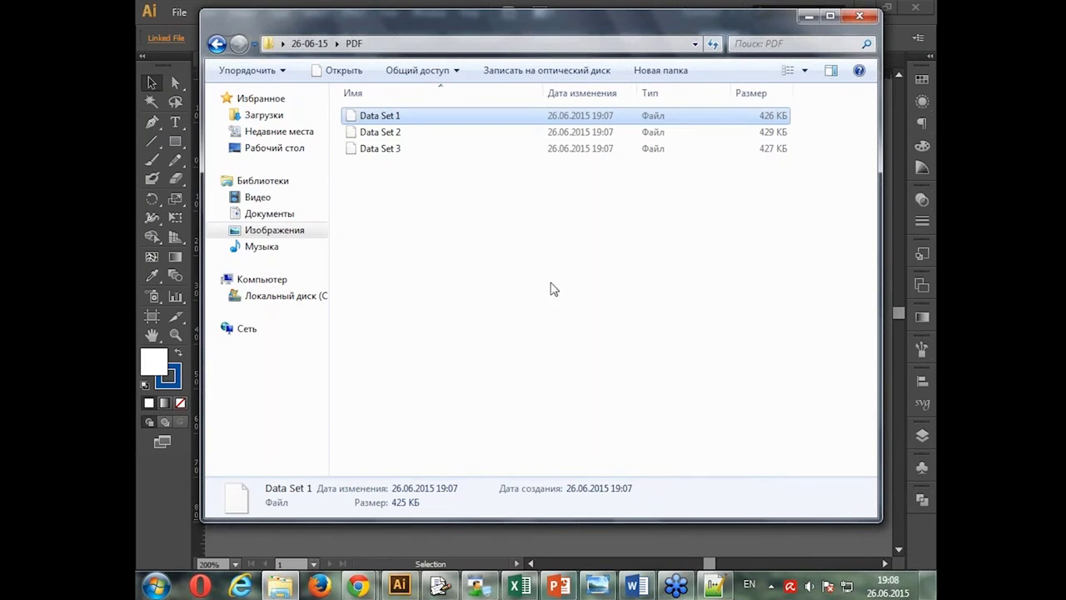
pyautogui.click(440, 586)
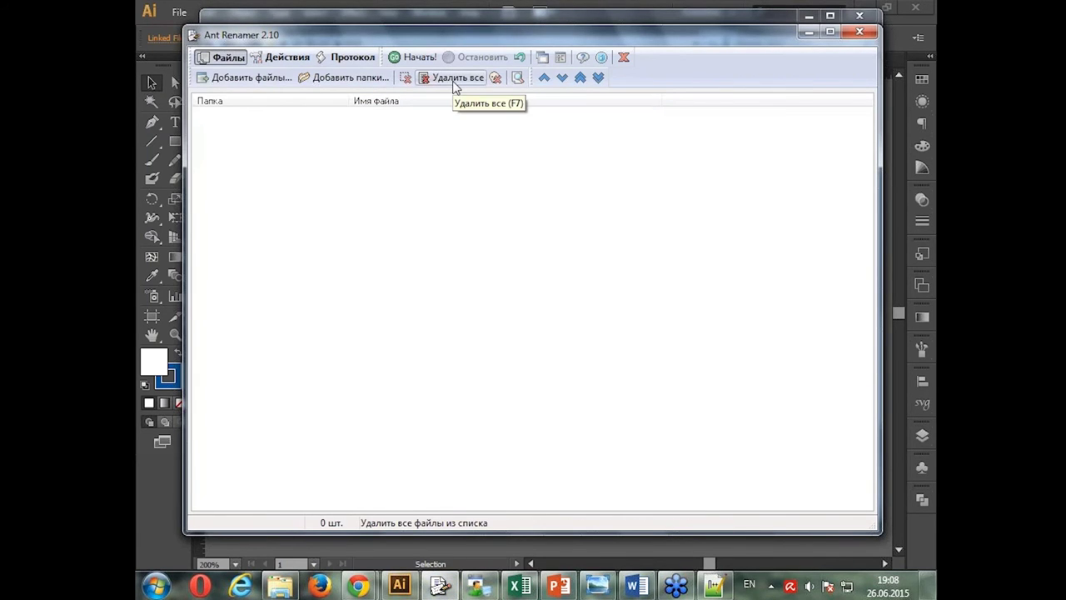
# - Add the files from the Desktop > 26-06-15 > PDF folder to Ant Renamer
pyautogui.click(342, 78)
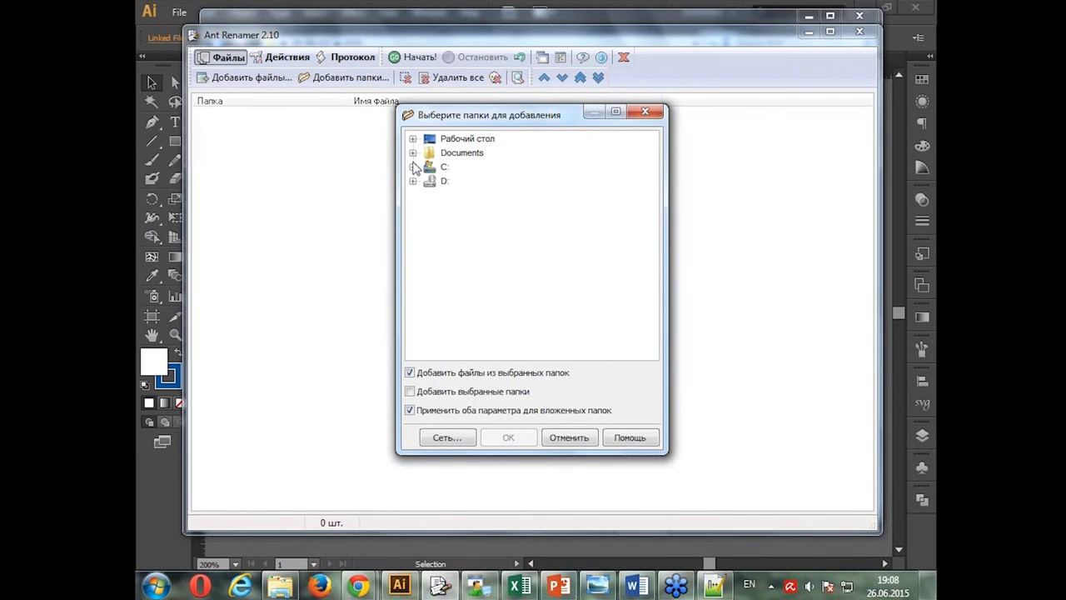
pyautogui.click(412, 138)
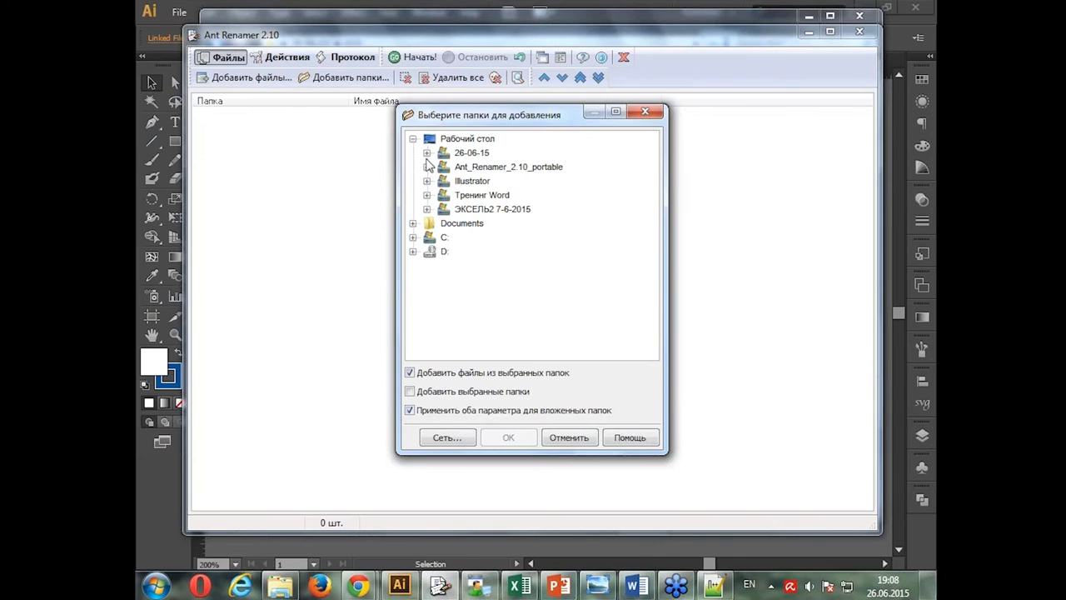
pyautogui.click(426, 152)
pyautogui.click(460, 209)
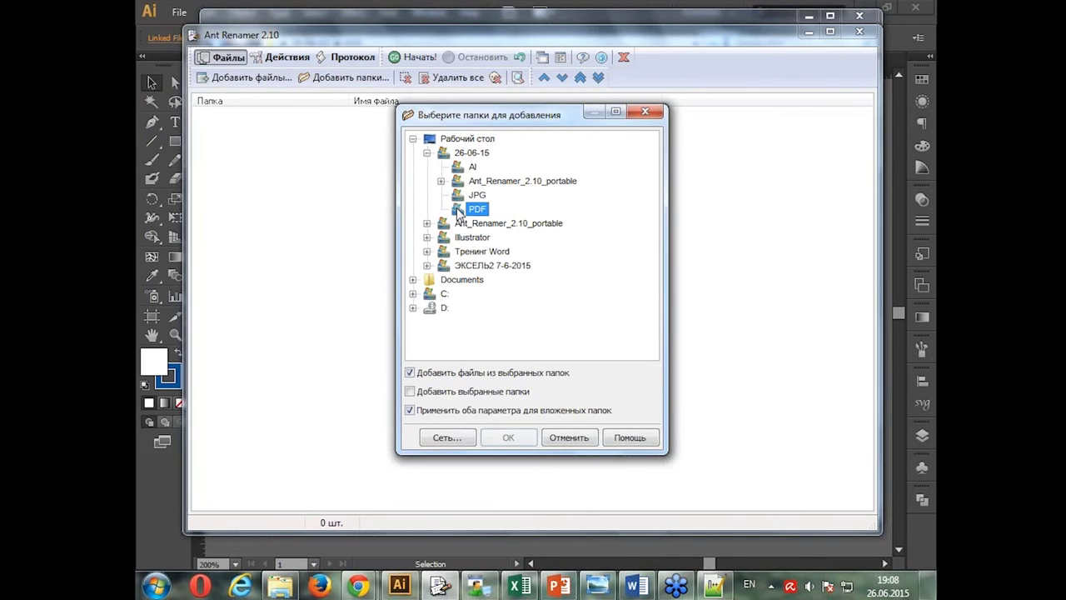
pyautogui.click(509, 437)
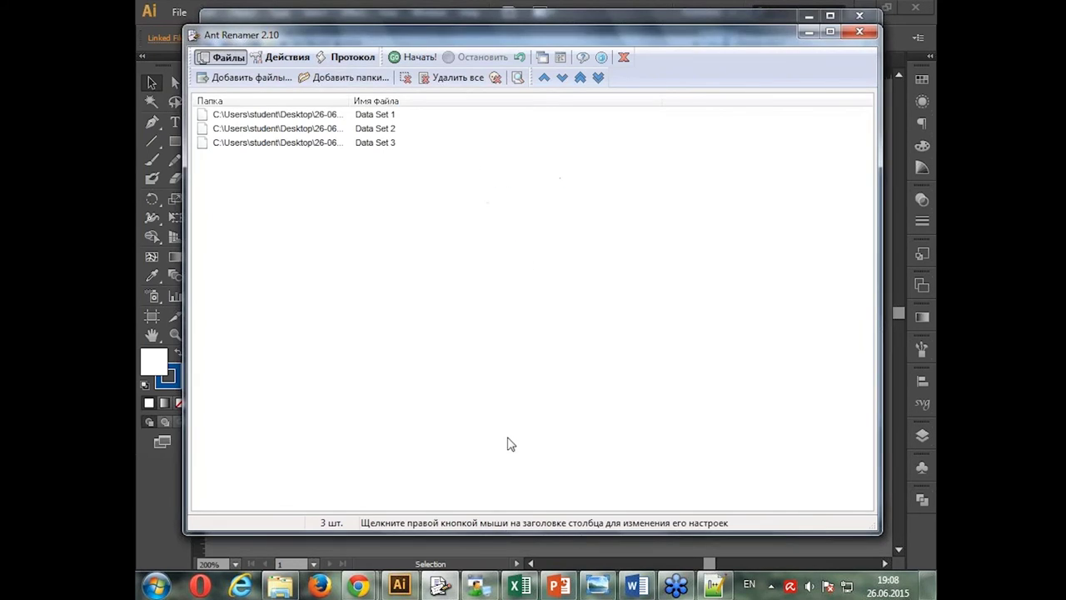
# - Change the three Data Set files' extension to pdf and return to the file list
pyautogui.click(281, 60)
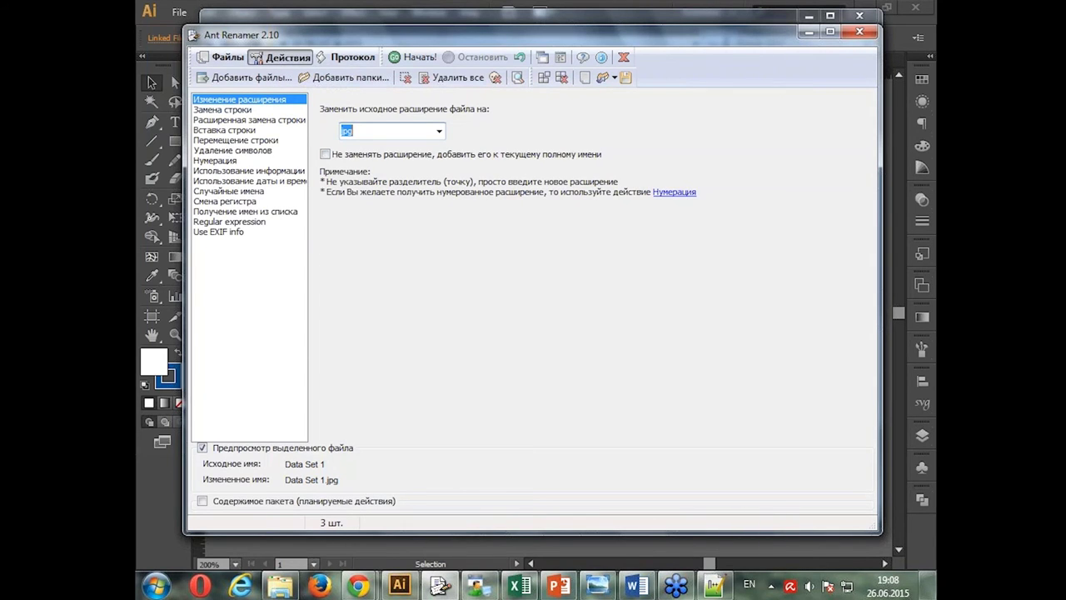
pyautogui.write('pdf')
pyautogui.click(414, 59)
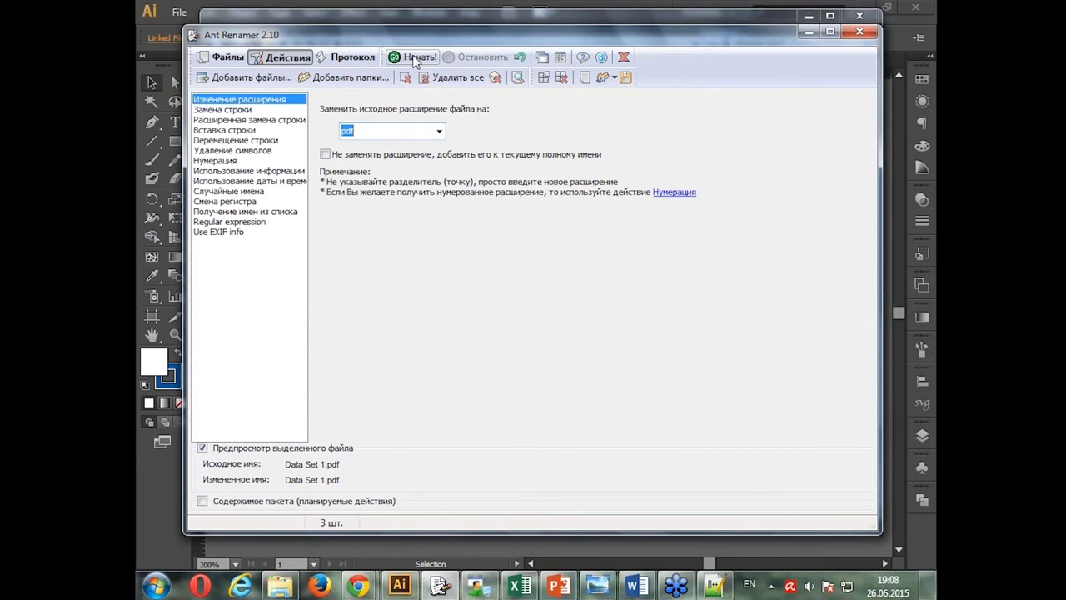
pyautogui.click(229, 58)
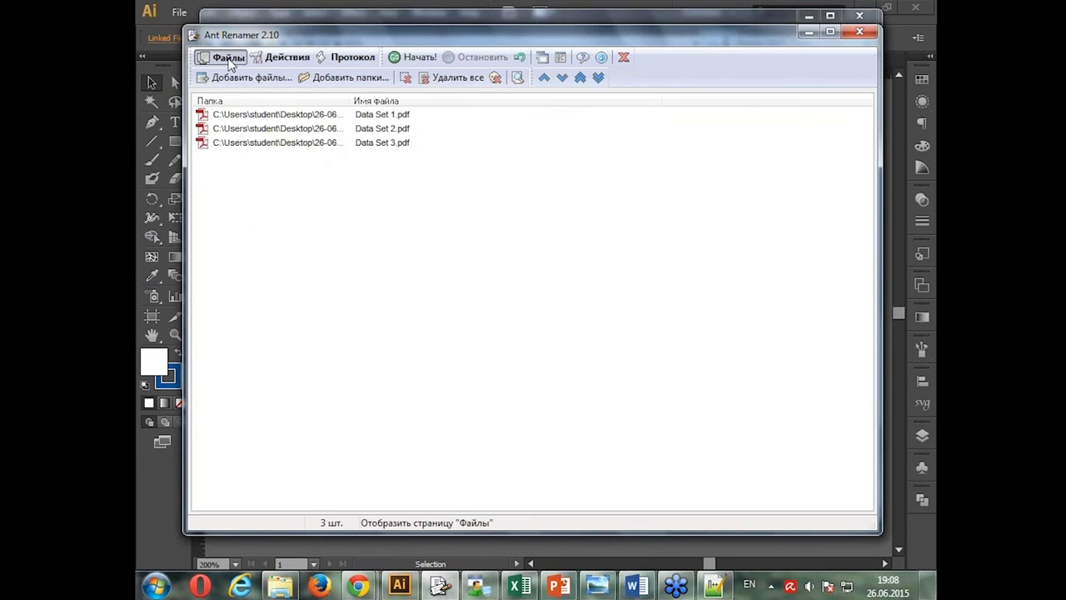
pyautogui.moveTo(358, 586)
pyautogui.click(280, 586)
# - Open Data Set 1.pdf and Data Set 2.pdf in Acrobat Pro to check the cards
pyautogui.click(389, 116)
pyautogui.doubleClick(388, 116)
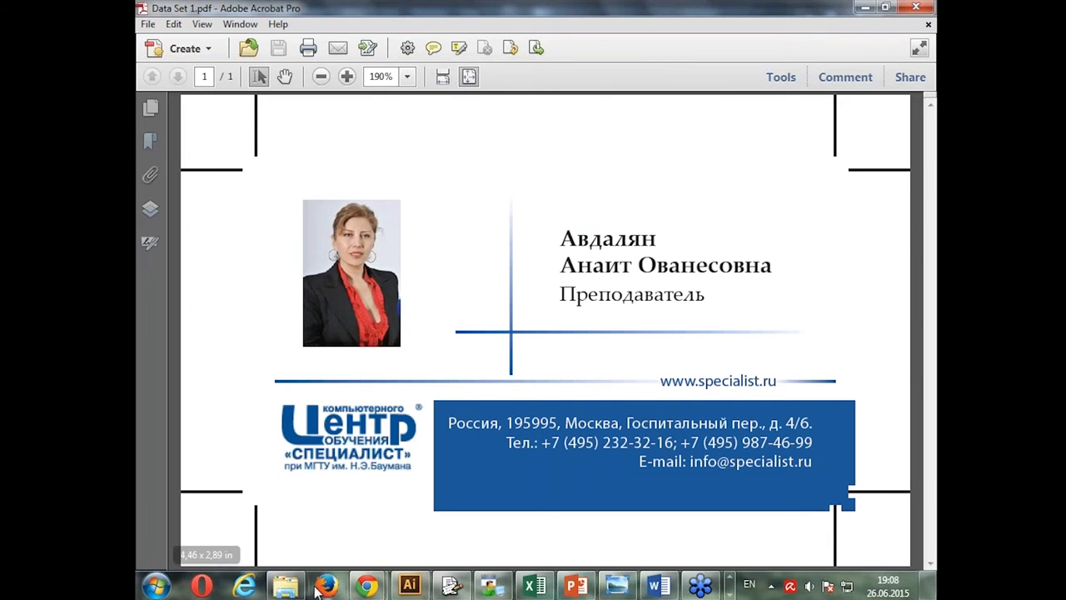
pyautogui.click(284, 587)
pyautogui.doubleClick(385, 132)
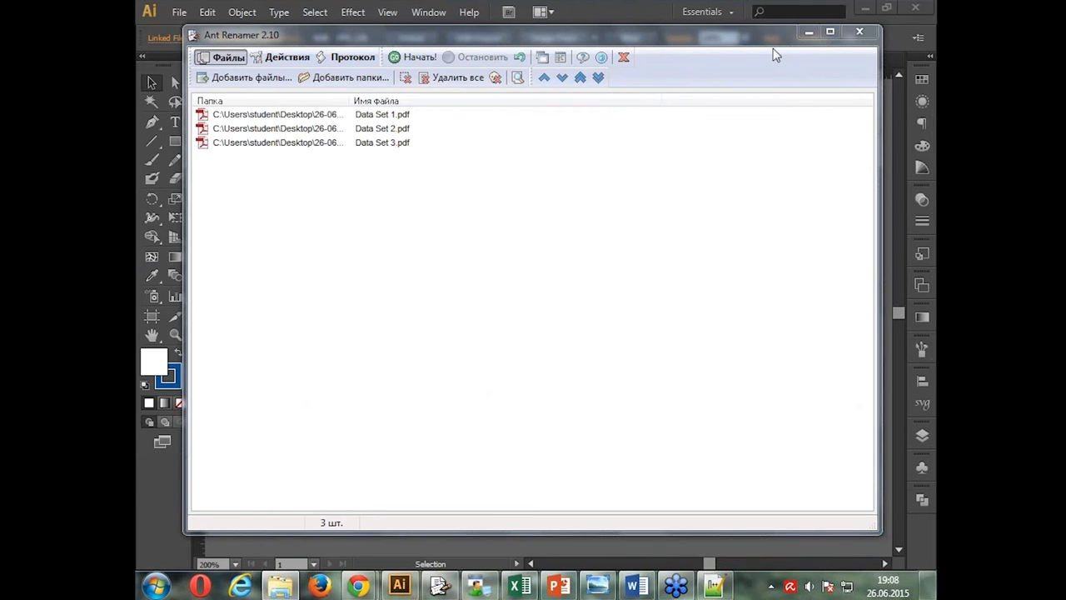
# - Clear the Ant Renamer list, close Визитки.pdf without saving, and collapse the PDF action set
pyautogui.click(457, 77)
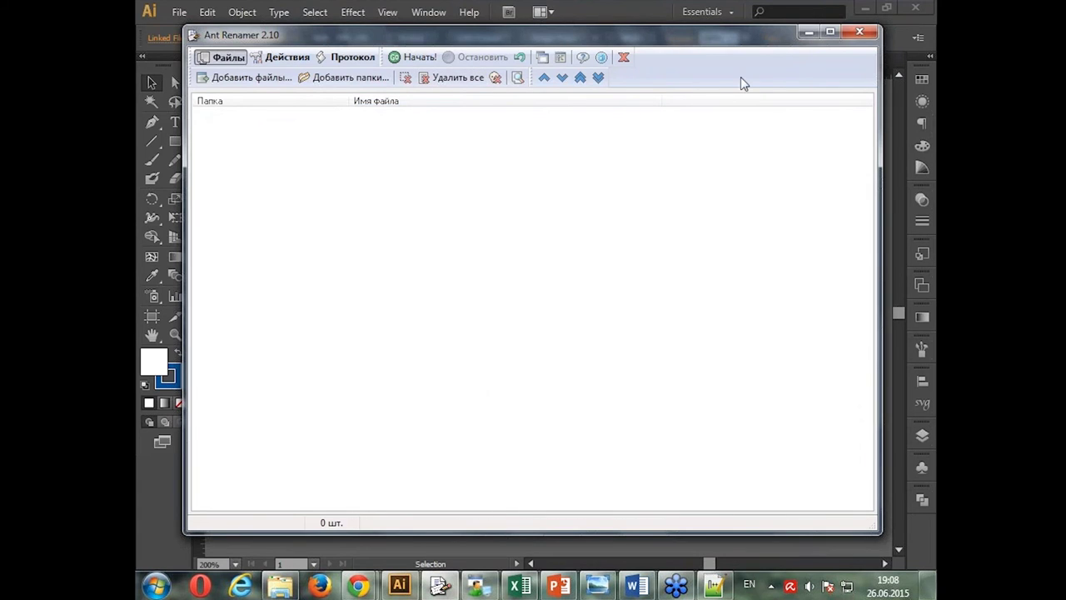
pyautogui.click(806, 32)
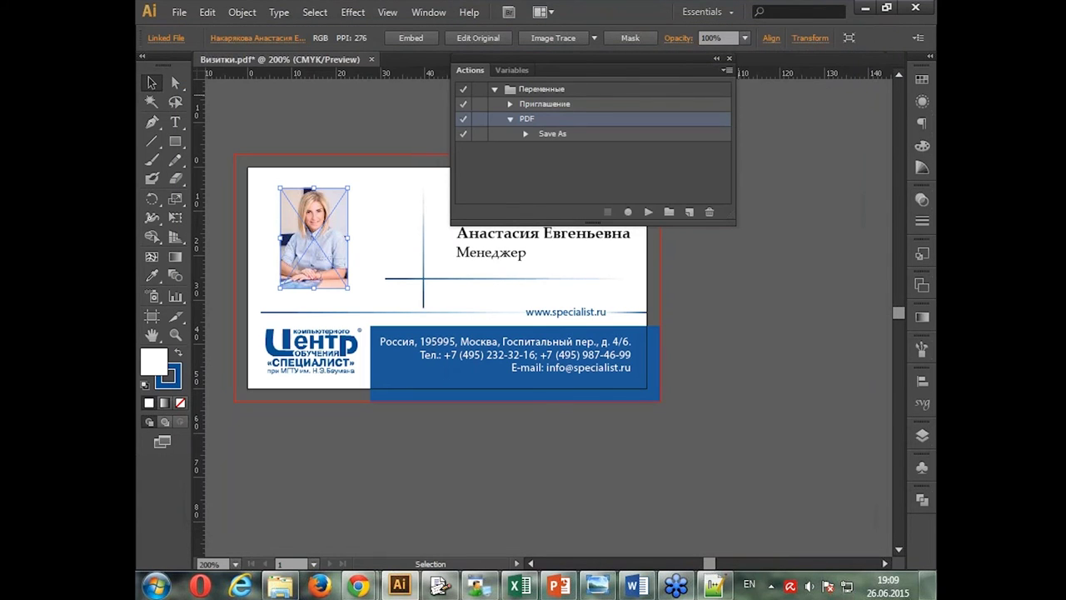
pyautogui.moveTo(620, 72); pyautogui.dragTo(691, 75)
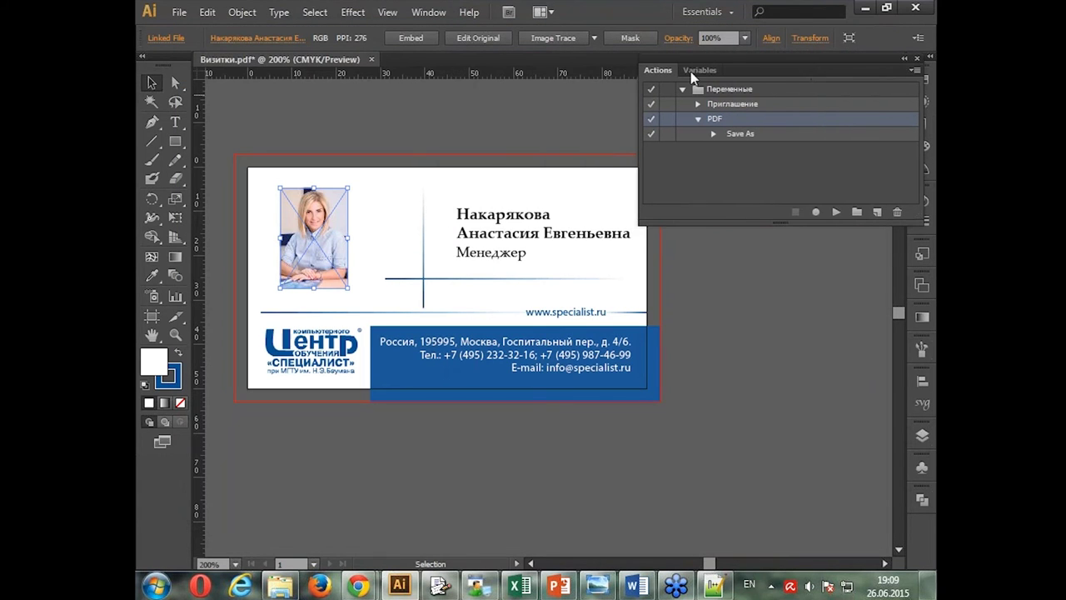
pyautogui.click(372, 60)
pyautogui.click(613, 314)
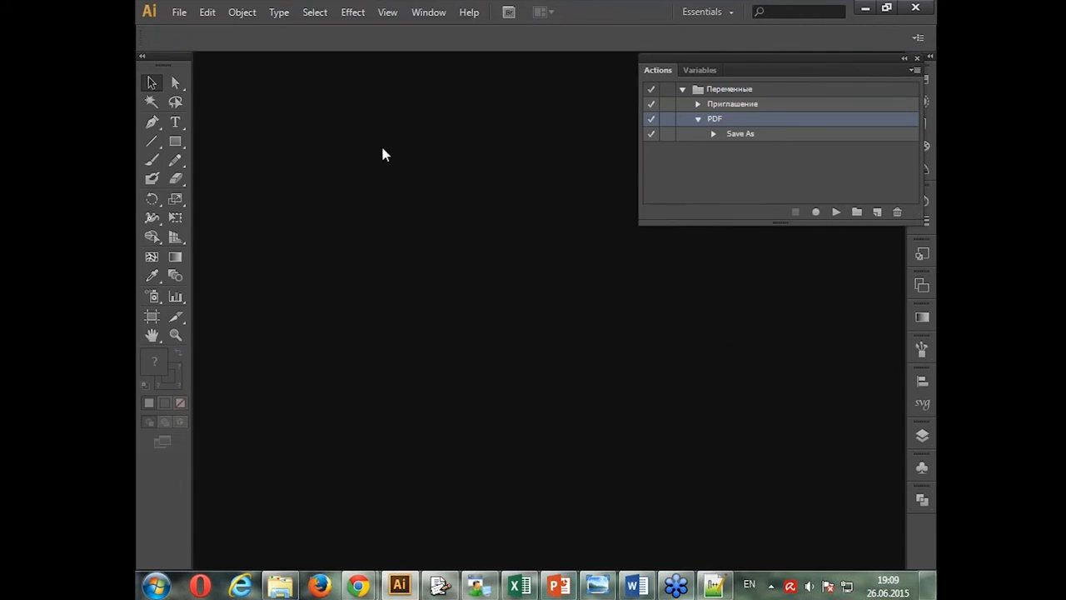
pyautogui.click(697, 119)
pyautogui.moveTo(762, 67); pyautogui.dragTo(751, 55)
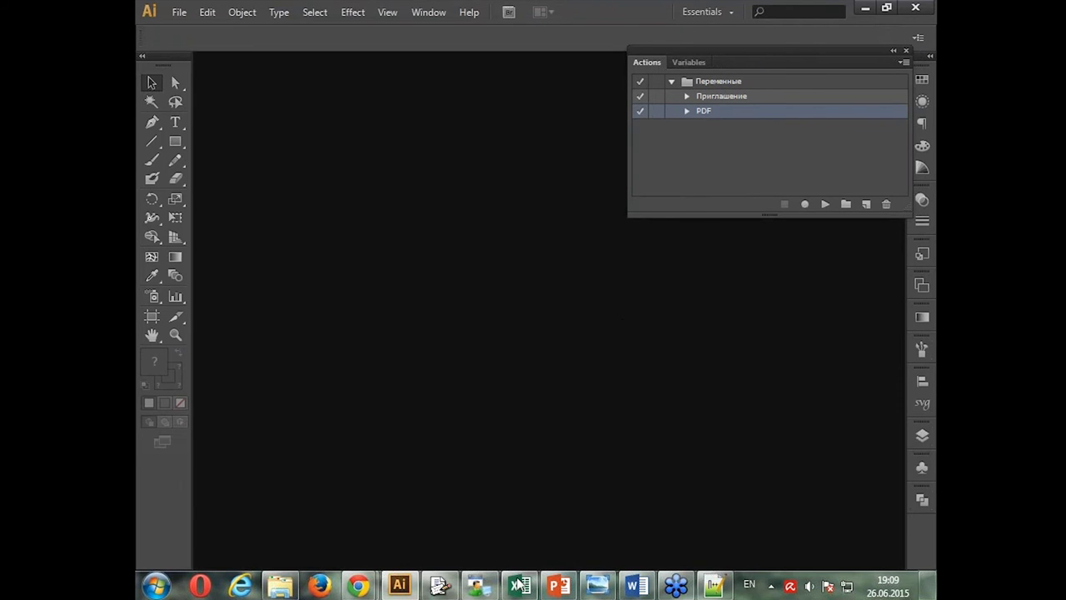
# - Bring MrData.xls with its 25 rows of surnames, first names and patronymics to the front
pyautogui.click(519, 586)
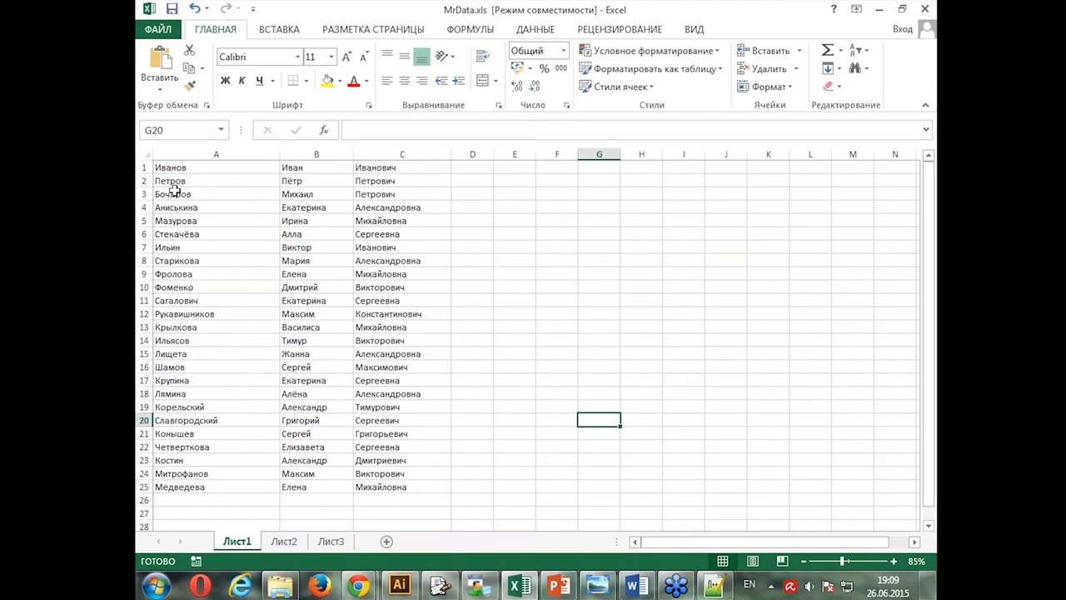
# - Open the Флористика.ai floristry card from the 26-06-15 folder in Illustrator
pyautogui.click(401, 588)
pyautogui.click(185, 13)
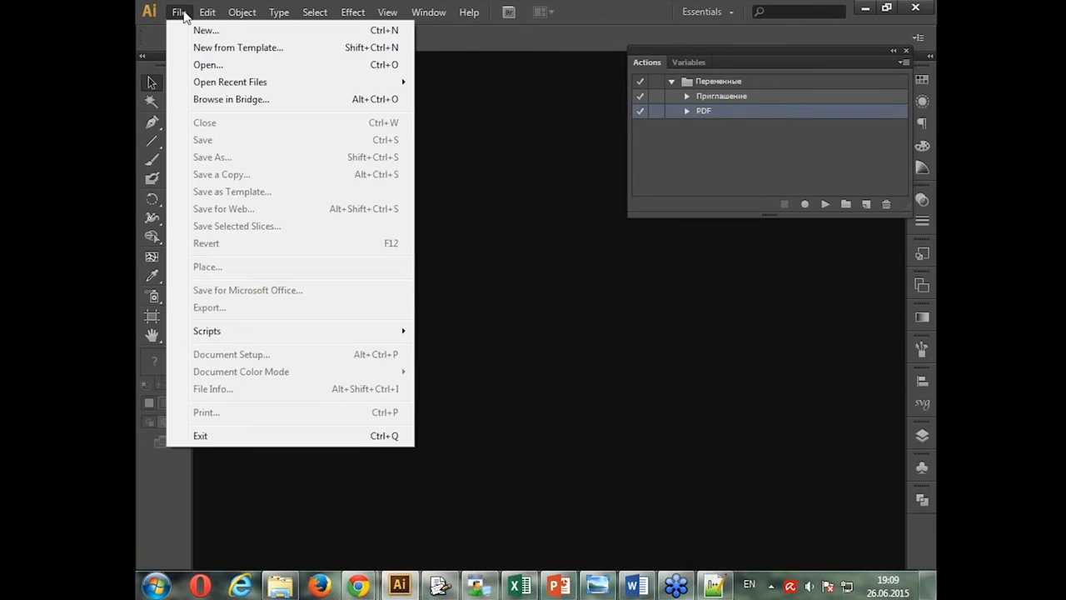
pyautogui.click(196, 65)
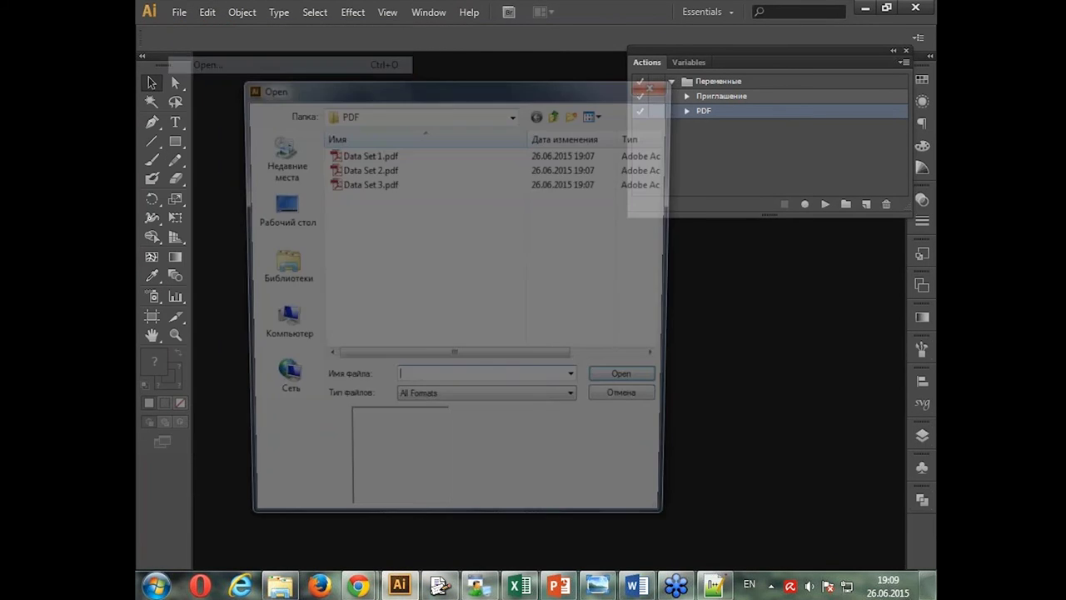
pyautogui.click(558, 112)
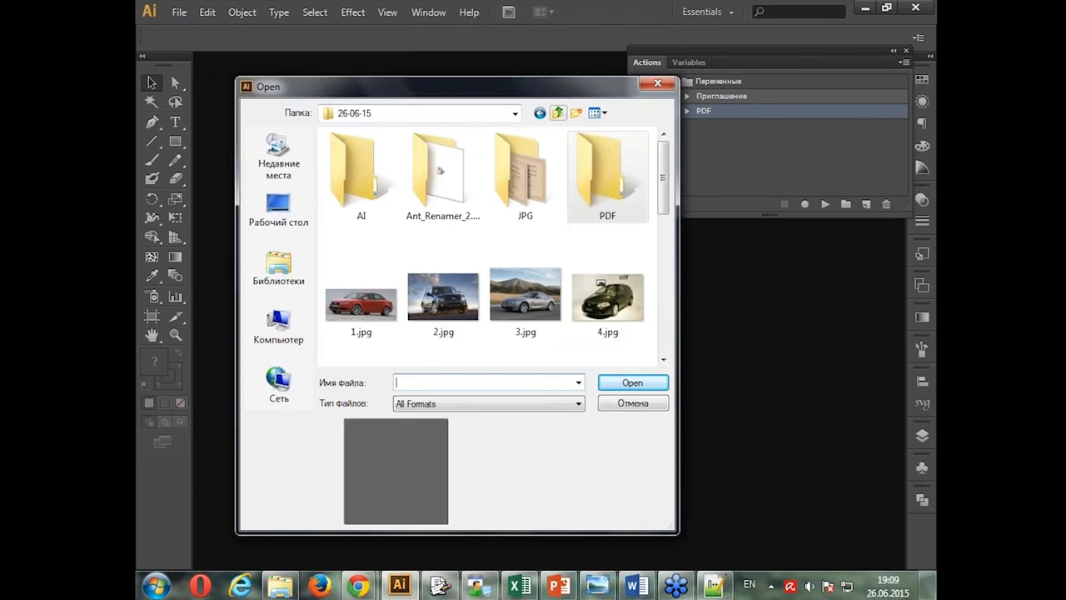
pyautogui.scroll(-5, 450, 231)
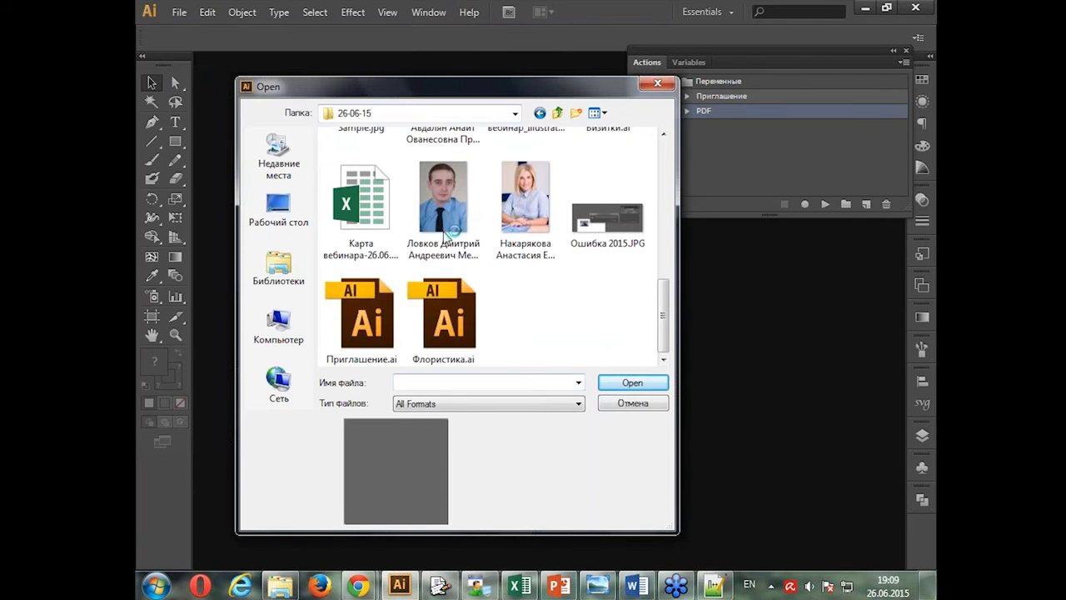
pyautogui.click(441, 315)
pyautogui.click(621, 385)
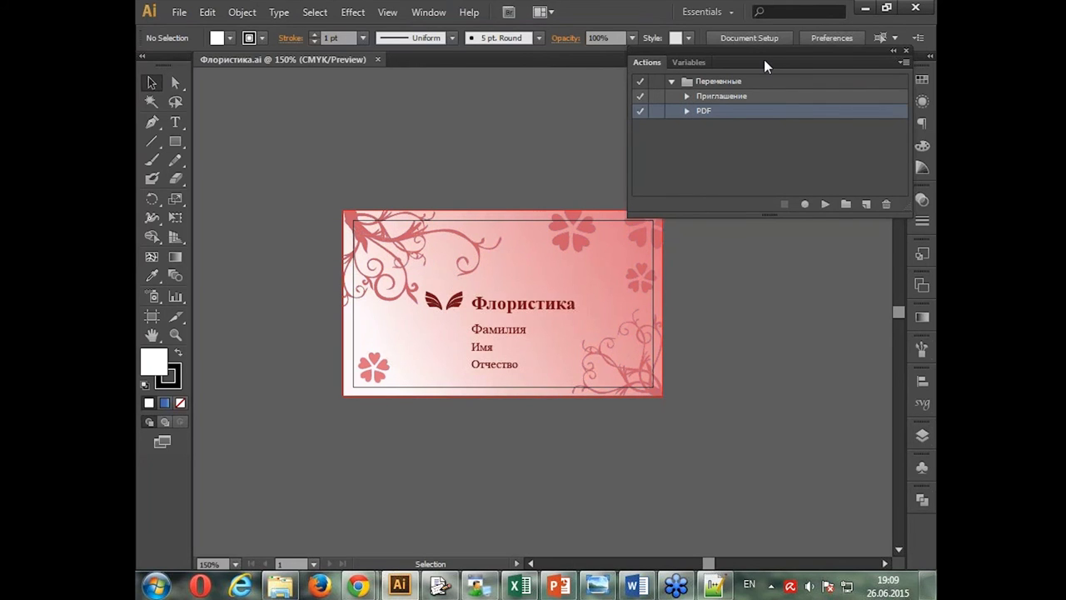
# - Show the Variables panel, zoom to 200%, and check the Фамилия, Имя and Отчество lines
pyautogui.moveTo(764, 59); pyautogui.dragTo(788, 53)
pyautogui.click(715, 56)
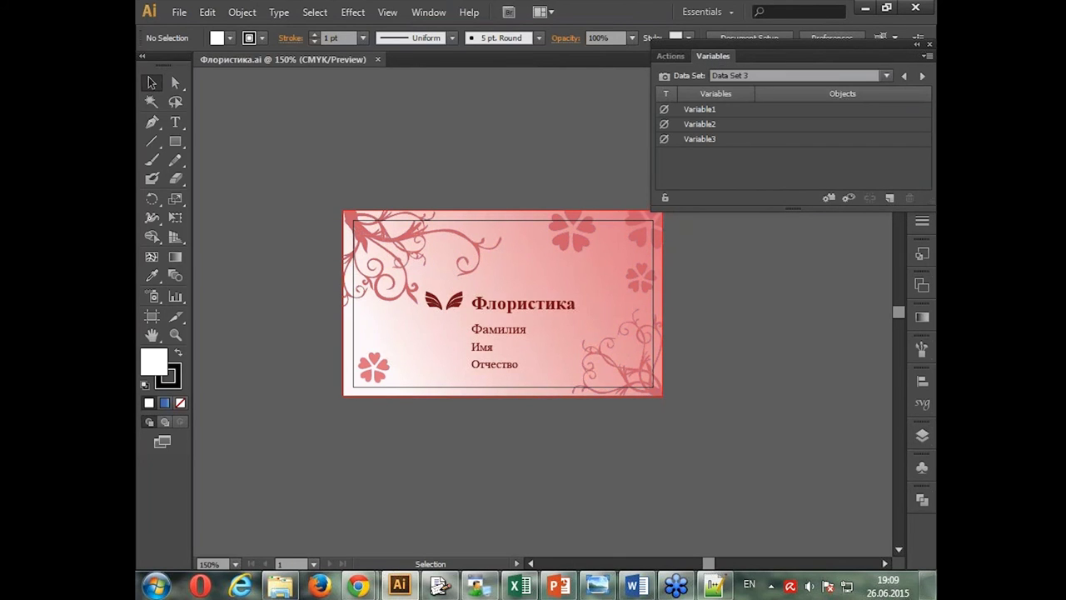
pyautogui.hotkey('ctrl', '+')
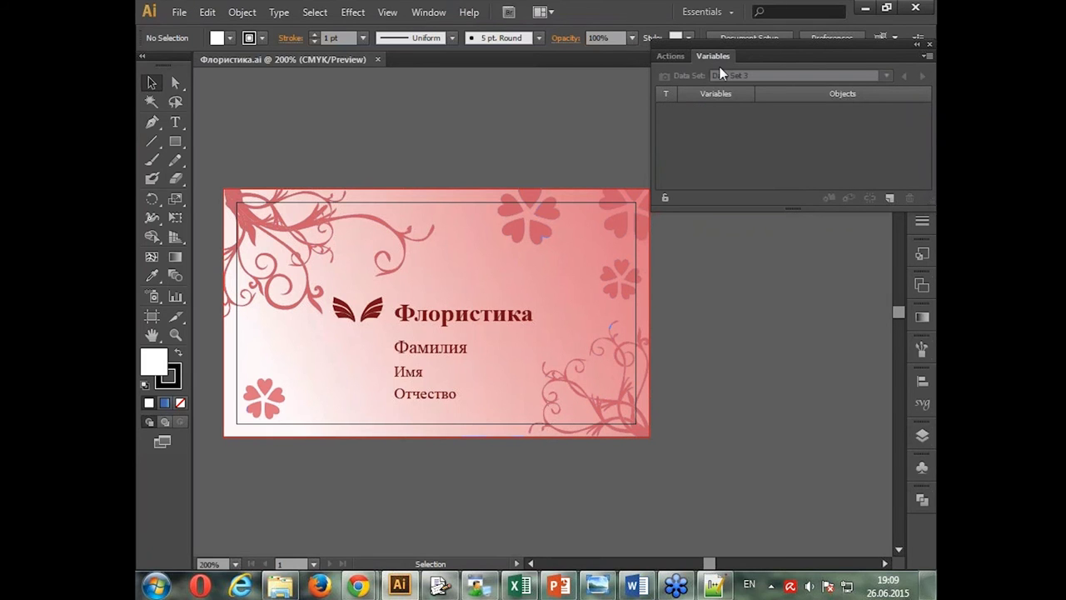
pyautogui.moveTo(768, 54); pyautogui.dragTo(738, 56)
pyautogui.click(430, 347)
pyautogui.click(409, 372)
pyautogui.click(425, 393)
pyautogui.hotkey('ctrl', 'shift', 'a')
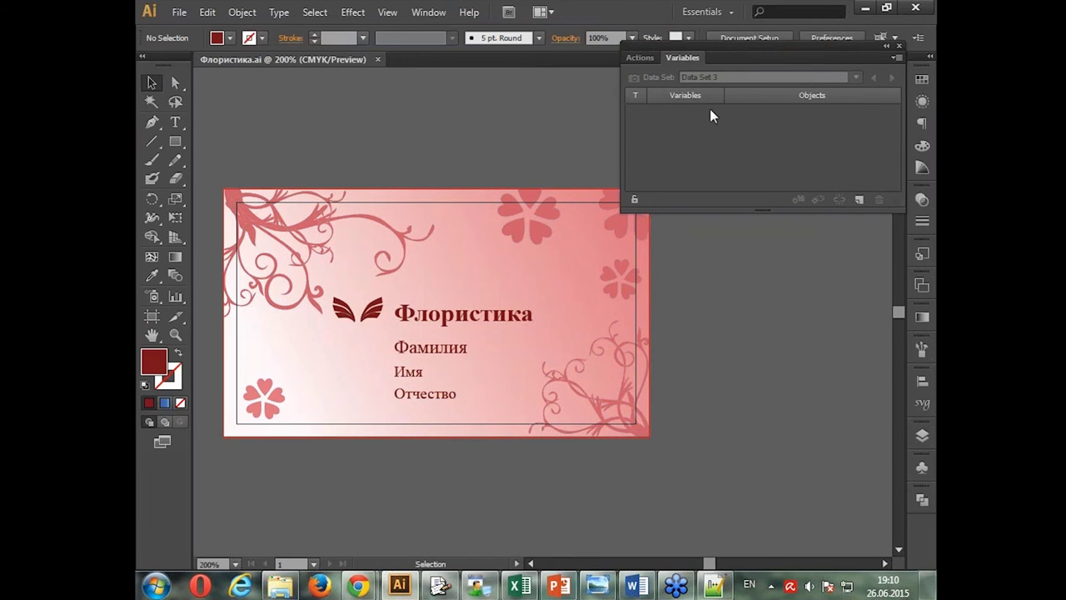
pyautogui.moveTo(776, 55); pyautogui.dragTo(724, 61)
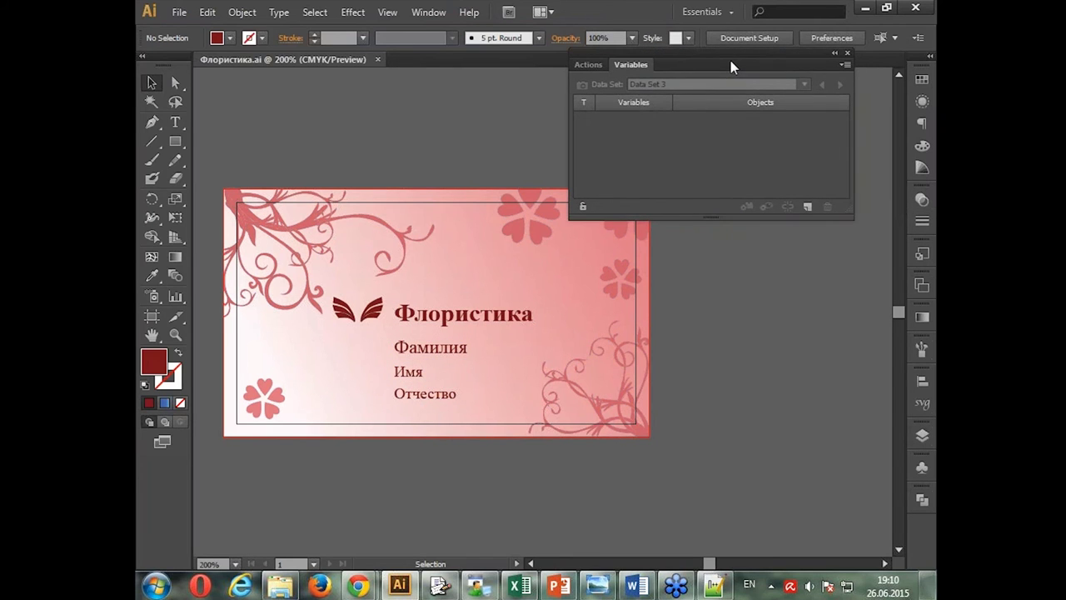
pyautogui.click(537, 589)
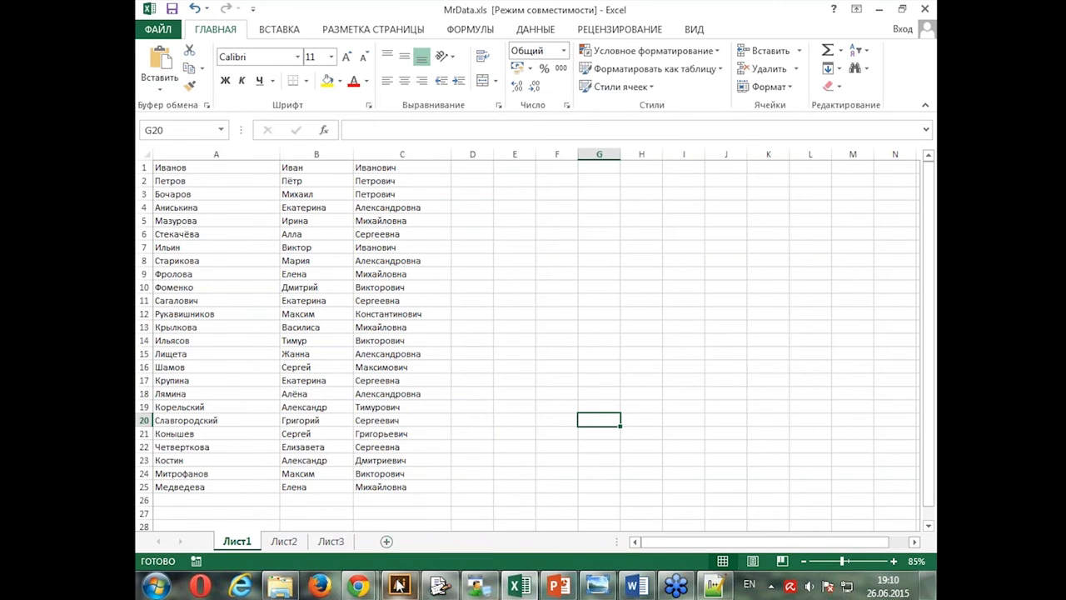
# - Copy the A1:C25 surname, first name and patronymic table from MrData.xls
pyautogui.click(399, 585)
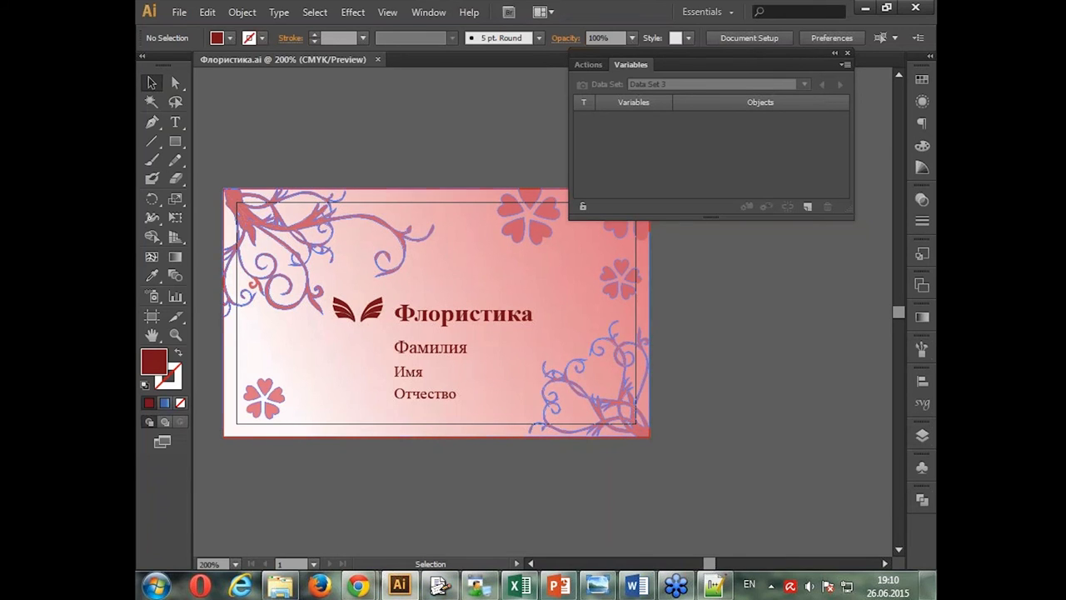
pyautogui.moveTo(690, 66); pyautogui.dragTo(660, 65)
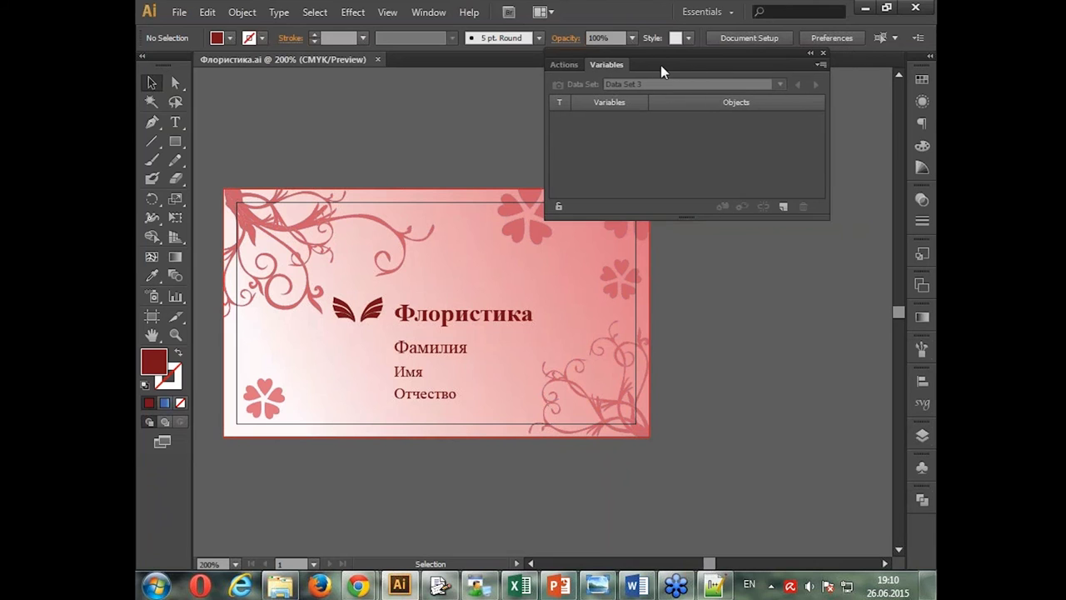
pyautogui.click(516, 586)
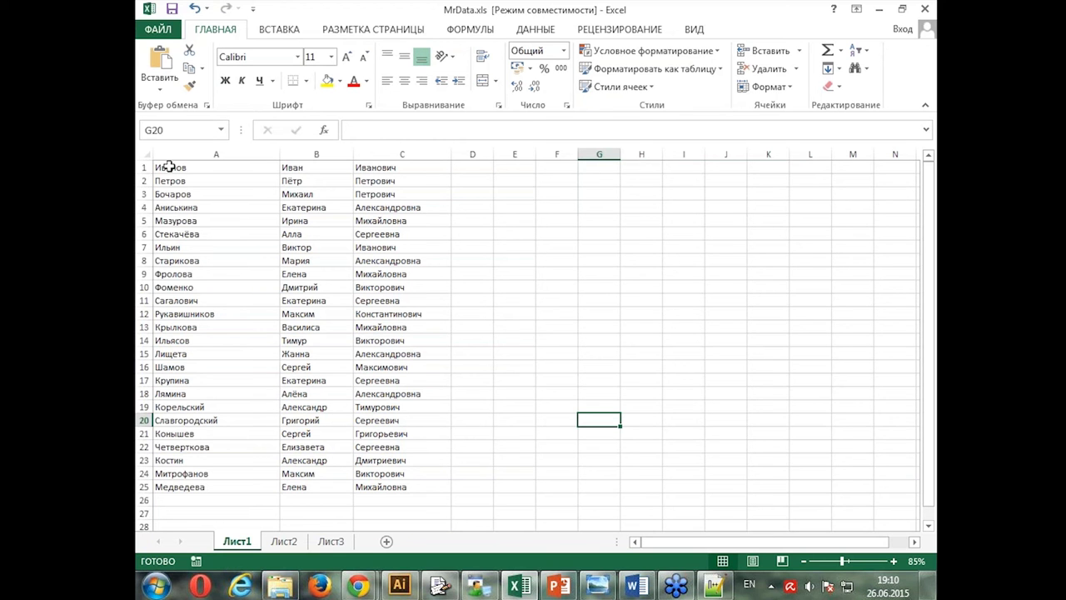
pyautogui.moveTo(169, 166)
pyautogui.mouseDown()
pyautogui.moveTo(406, 447)
pyautogui.moveTo(411, 488)
pyautogui.mouseUp()
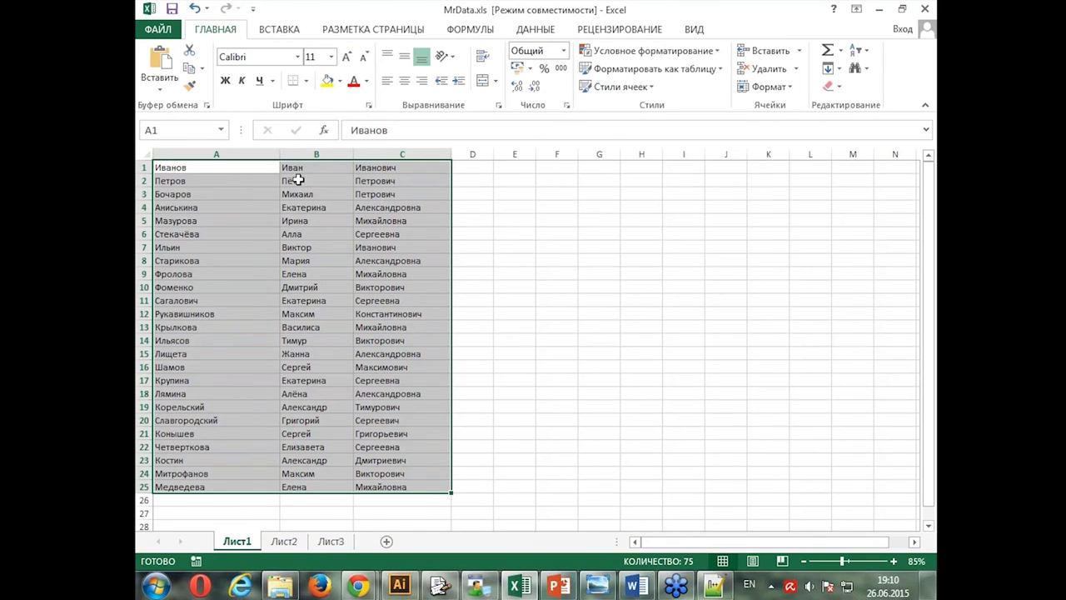
pyautogui.hotkey('ctrl', 'c')
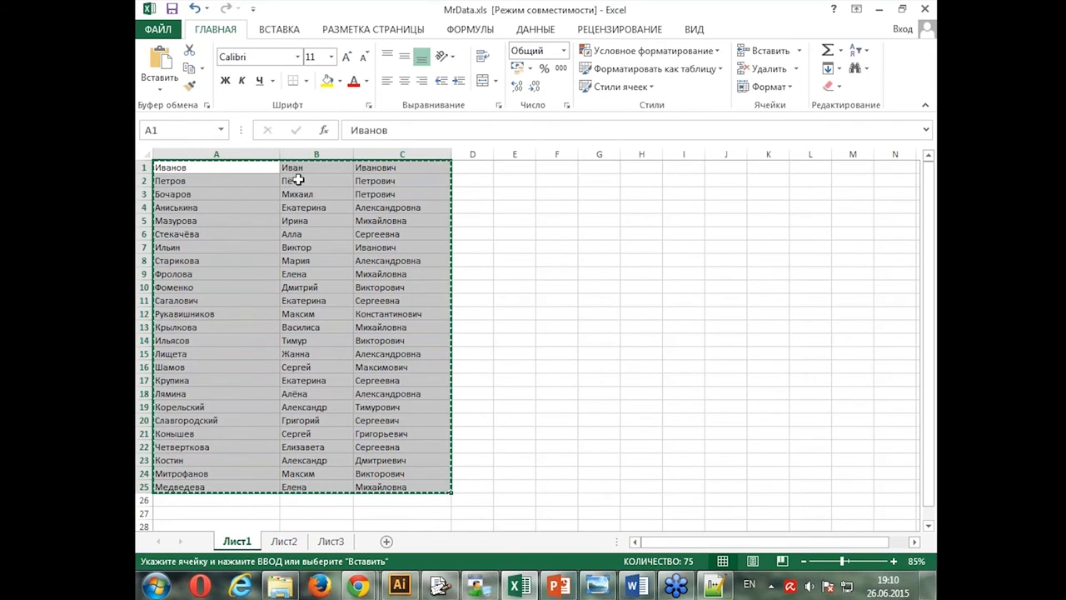
pyautogui.click(353, 588)
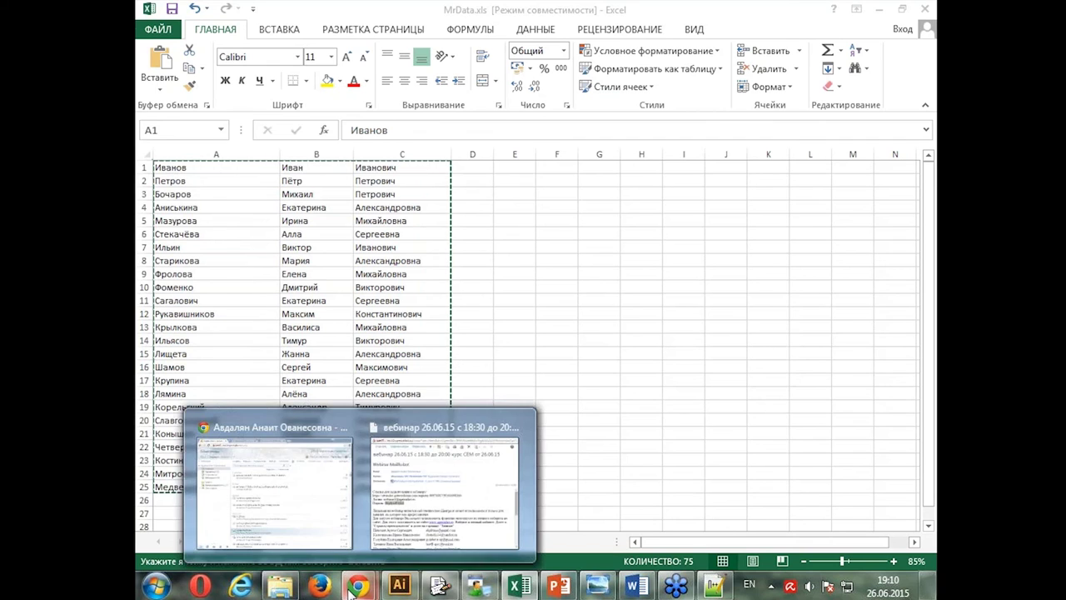
pyautogui.click(322, 503)
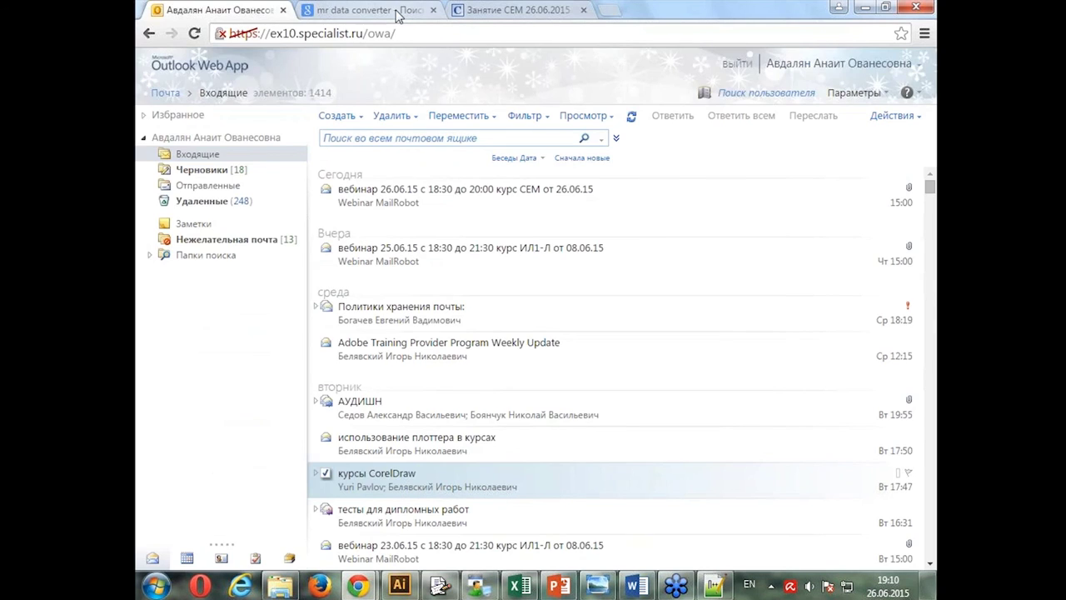
# - Paste the name list into Mr. Data Converter and set the output to XML - Illustrator
pyautogui.click(397, 15)
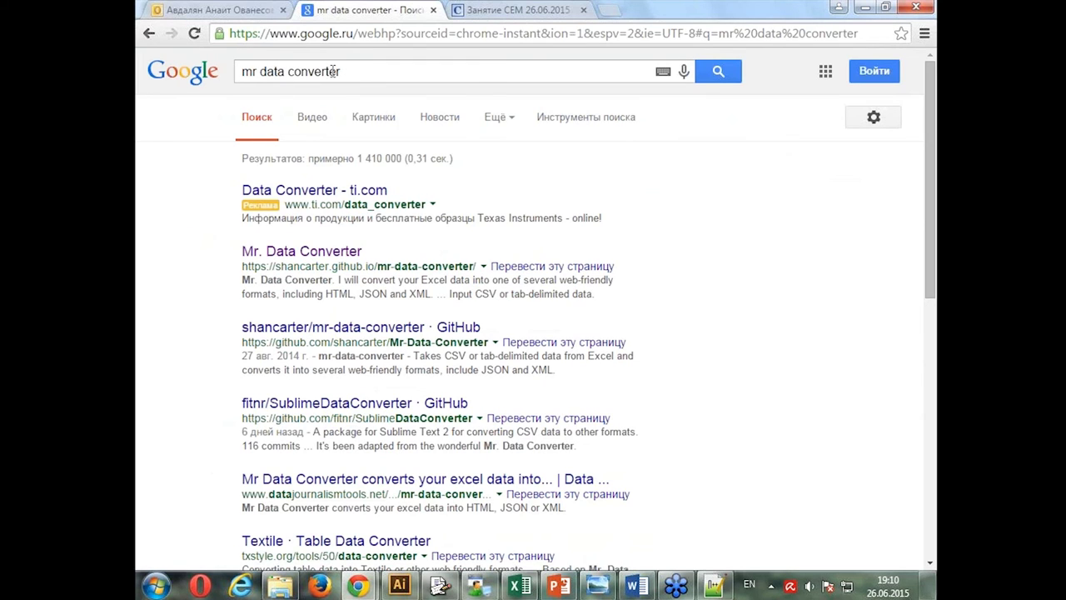
pyautogui.click(321, 253)
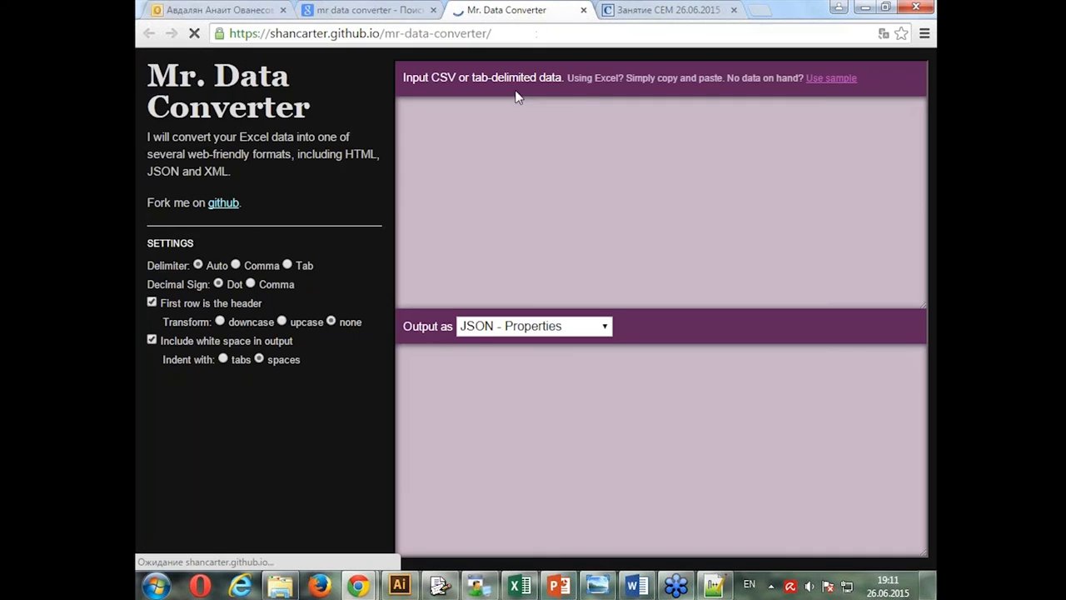
pyautogui.click(542, 124)
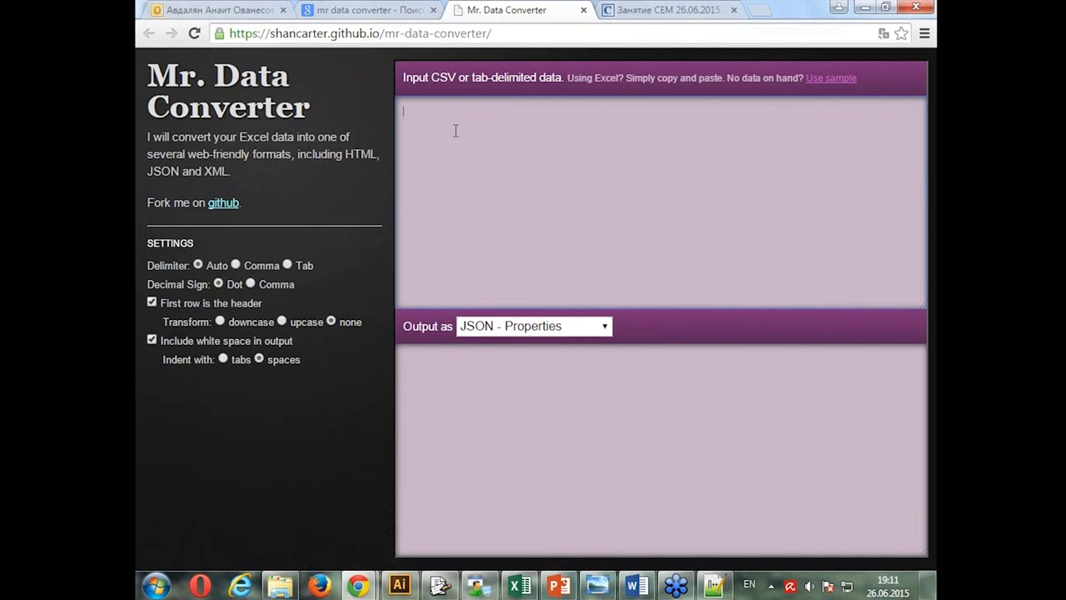
pyautogui.hotkey('ctrl', 'v')
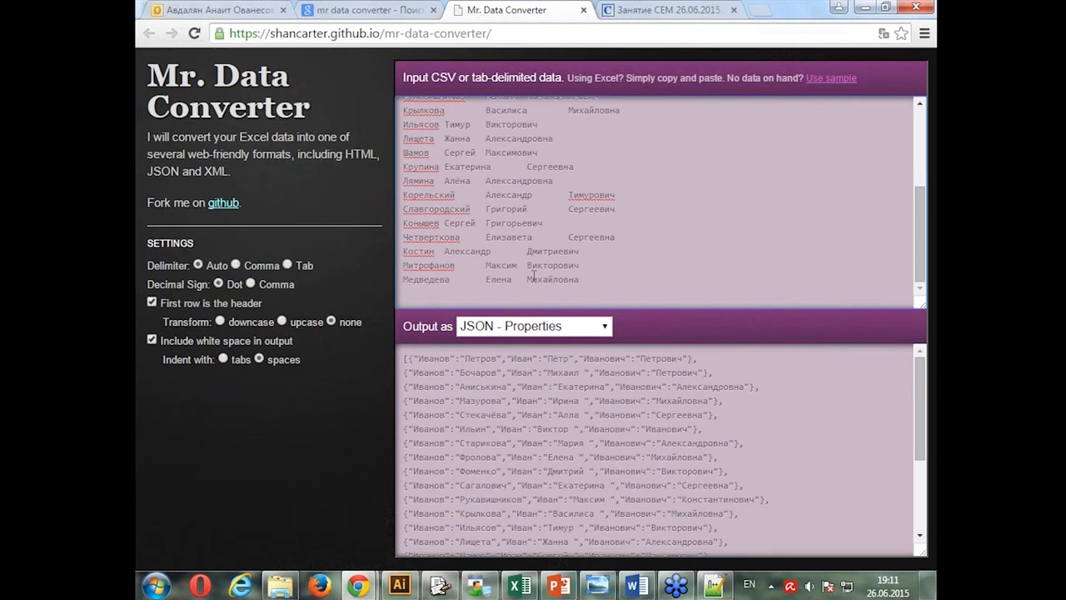
pyautogui.click(607, 327)
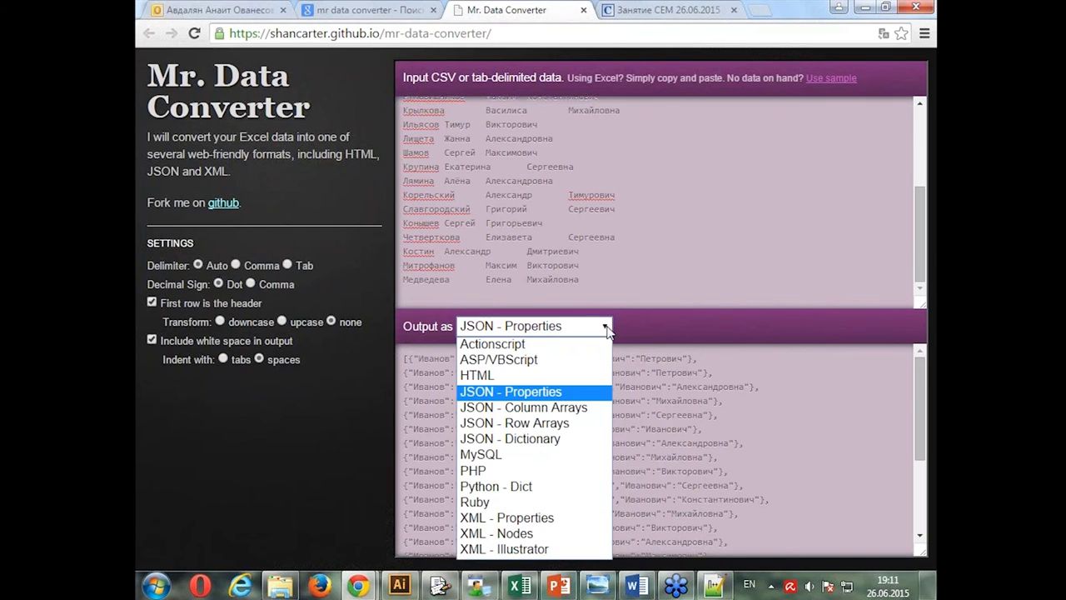
pyautogui.click(558, 550)
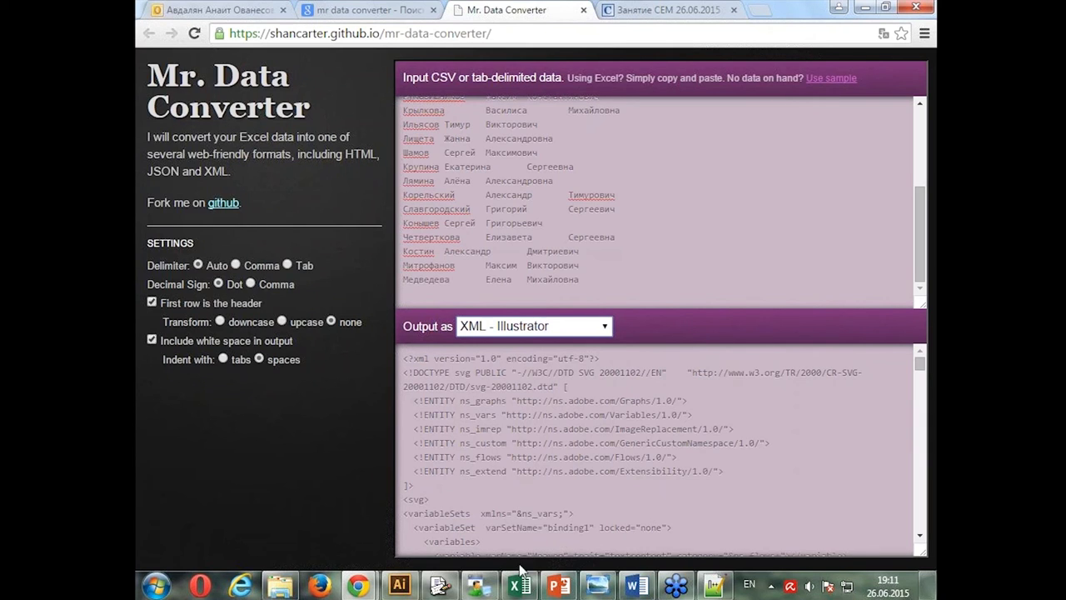
# - Return to the Флористика.ai card and open then dismiss the Variables panel menu
pyautogui.click(400, 584)
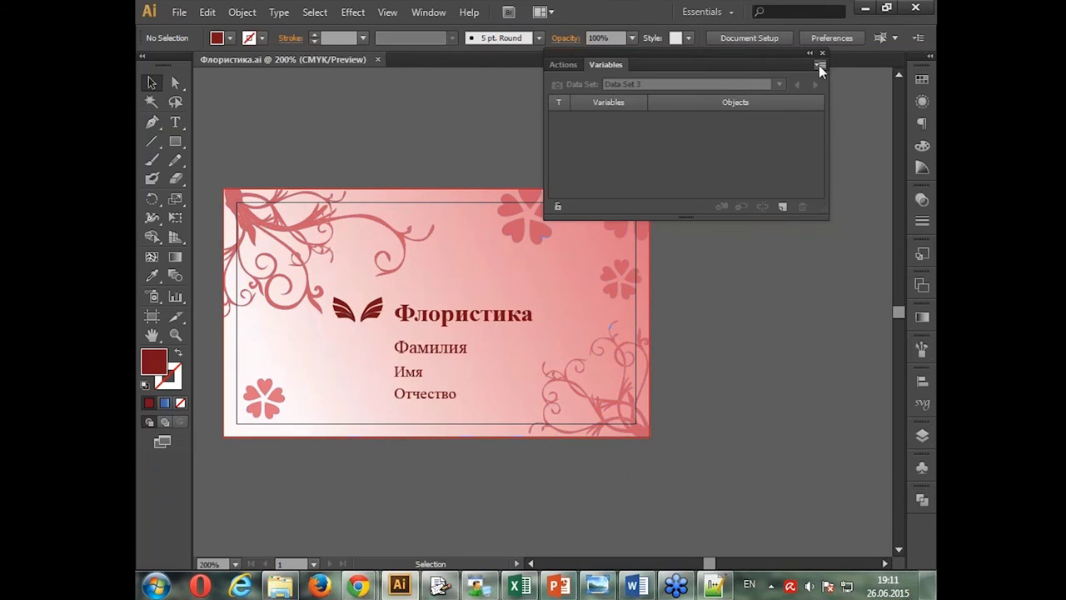
pyautogui.click(820, 64)
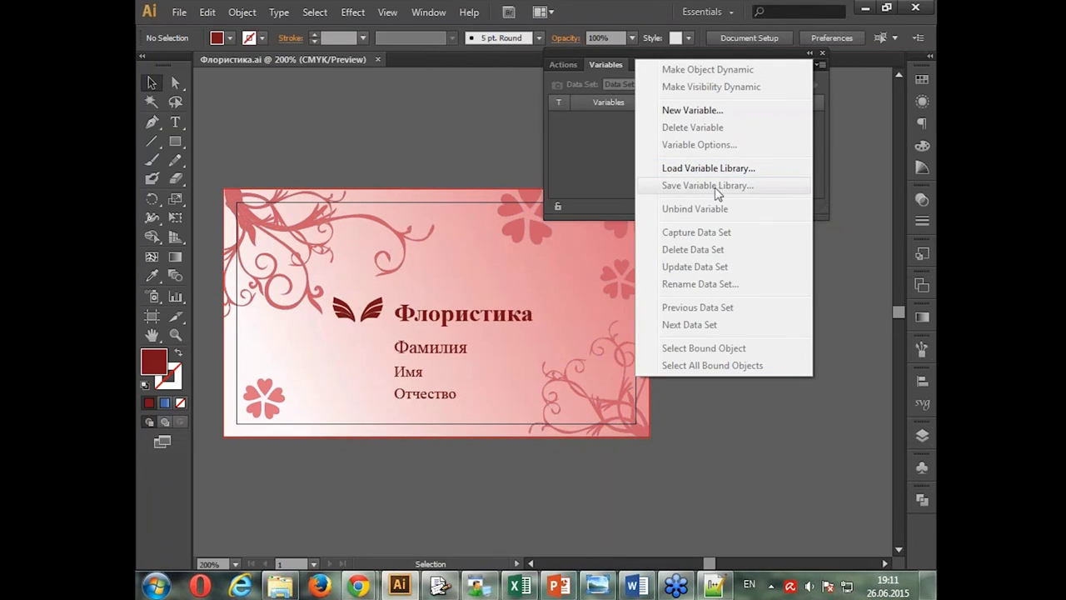
pyautogui.click(577, 168)
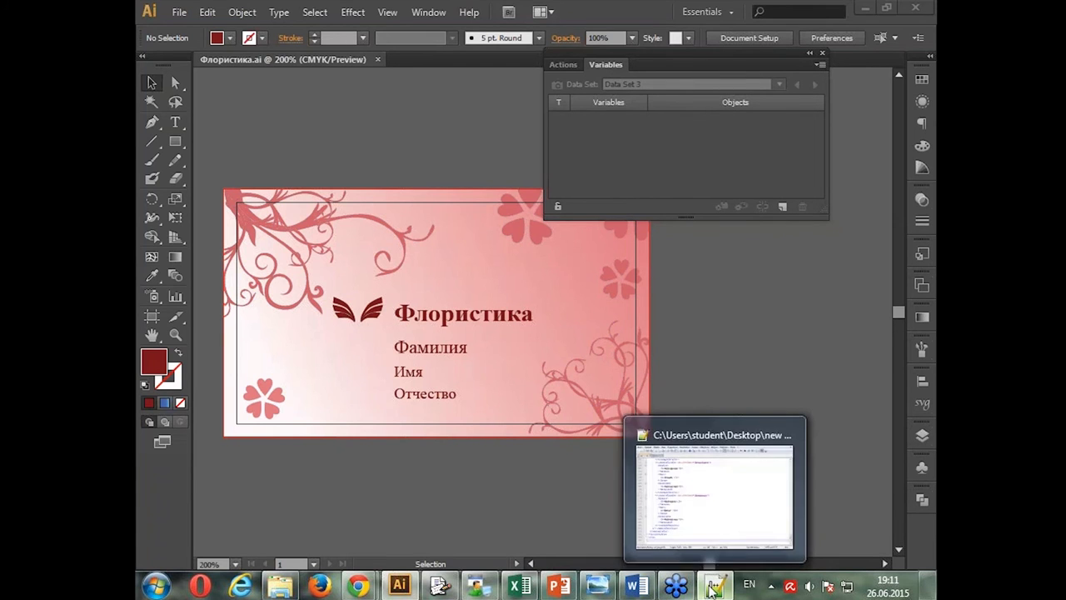
pyautogui.click(714, 585)
# - Create an empty new 3 document in Notepad++, then go back to Mr. Data Converter
pyautogui.doubleClick(248, 92)
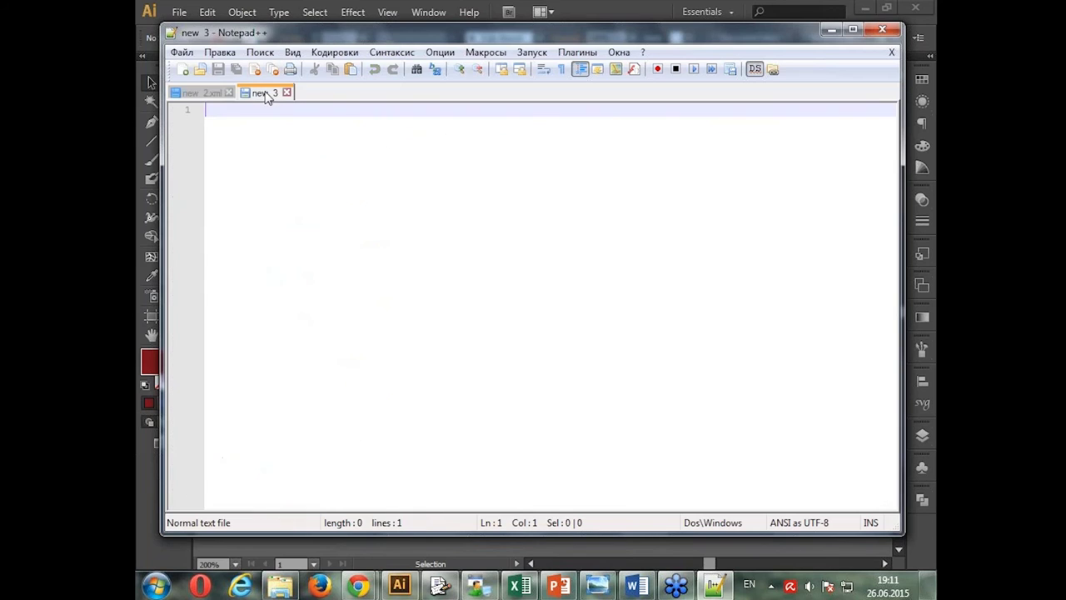
pyautogui.click(157, 586)
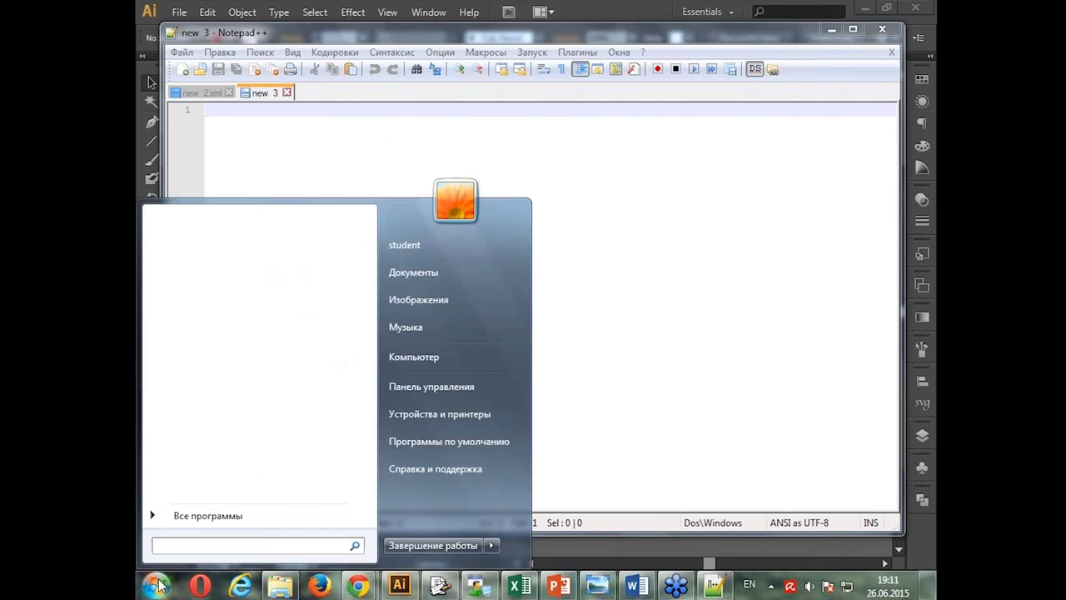
pyautogui.write('no')
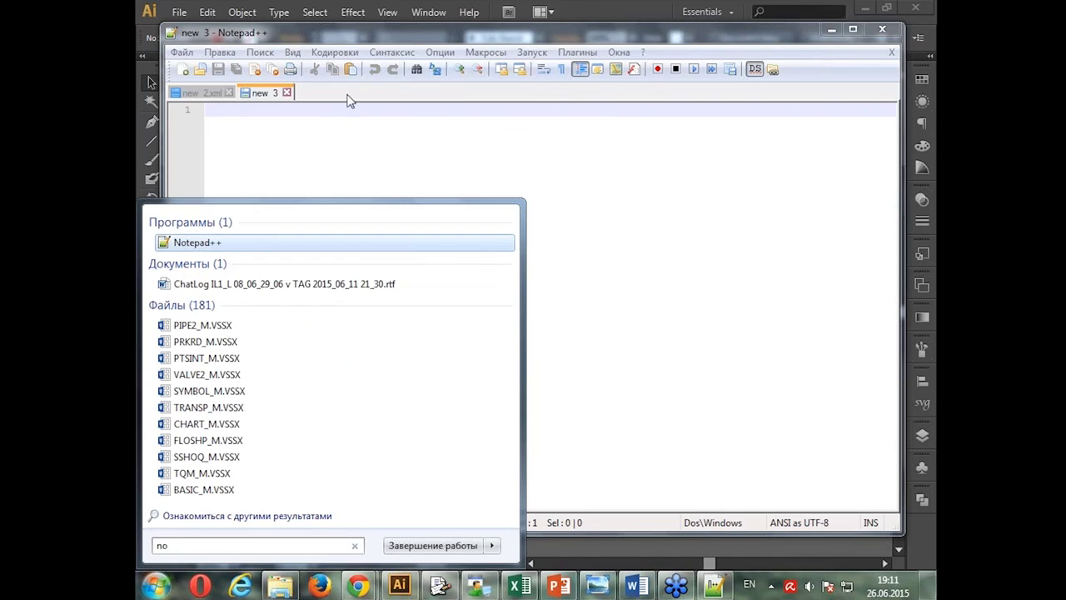
pyautogui.click(403, 149)
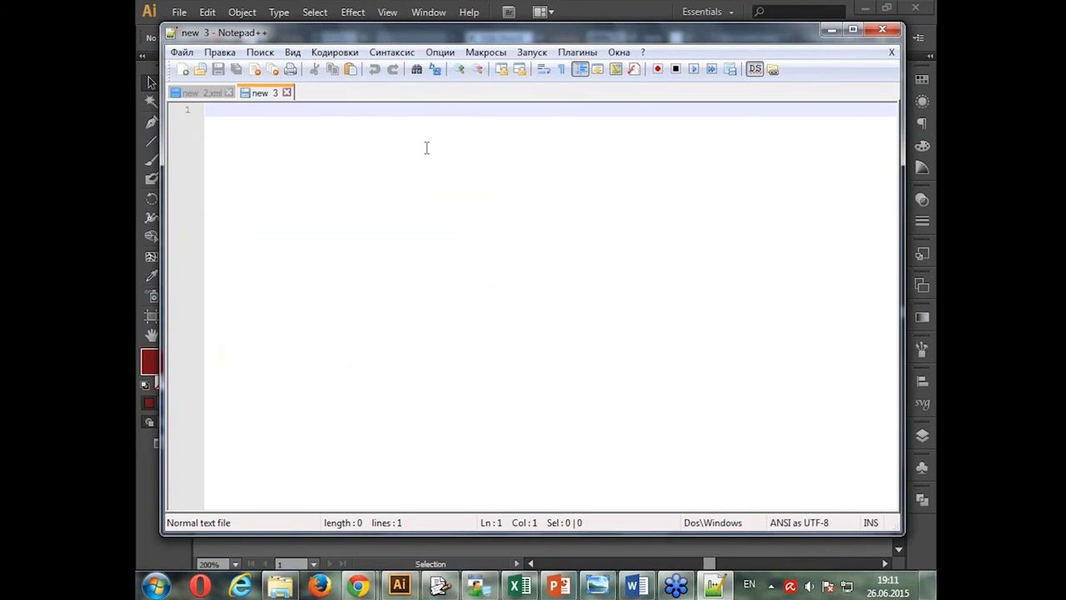
pyautogui.click(831, 31)
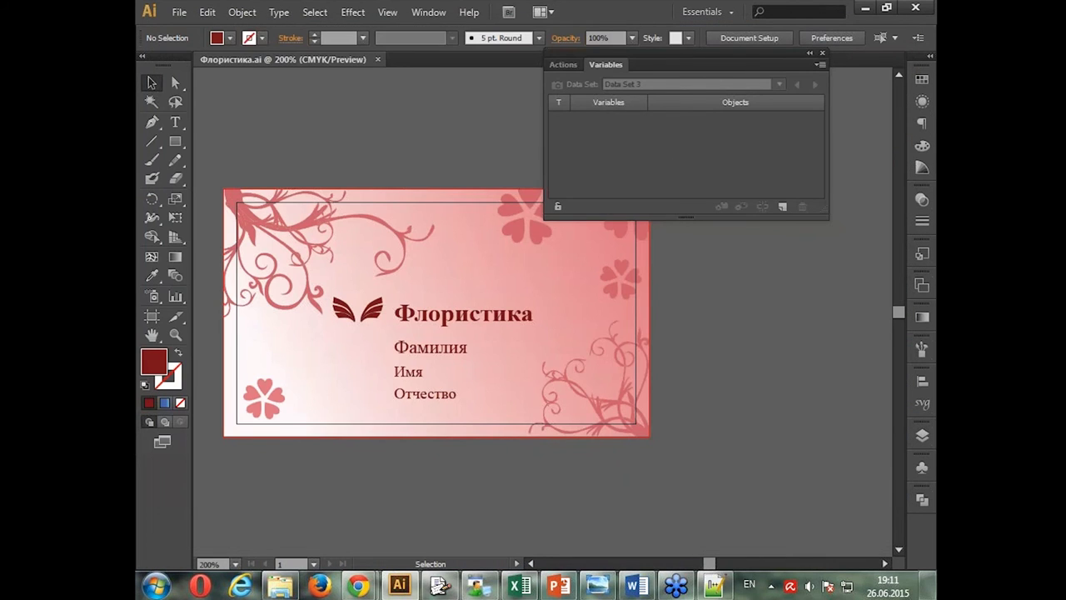
pyautogui.moveTo(358, 585)
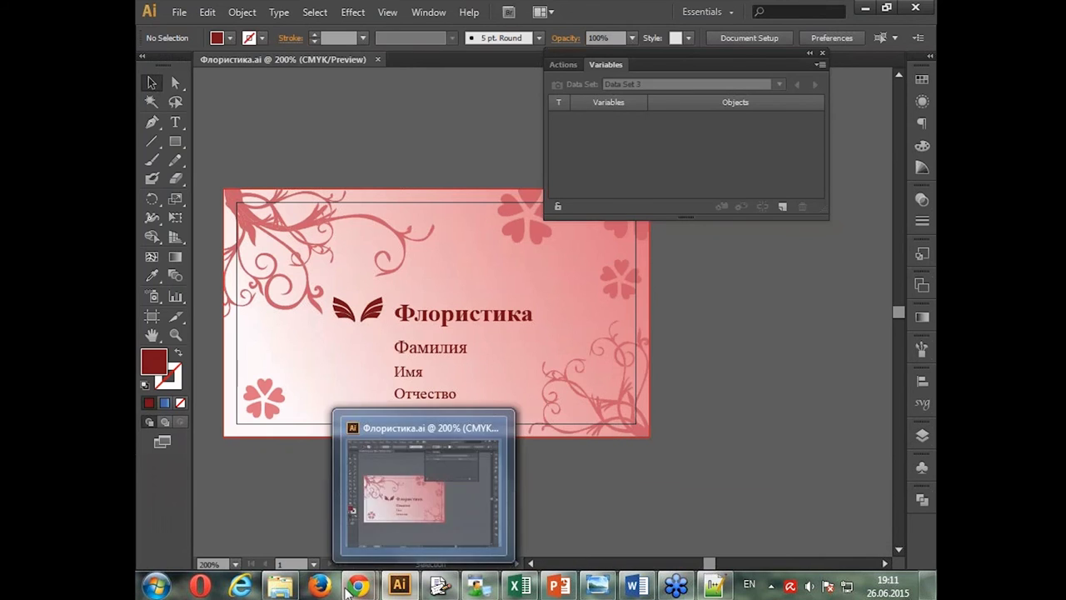
pyautogui.click(346, 520)
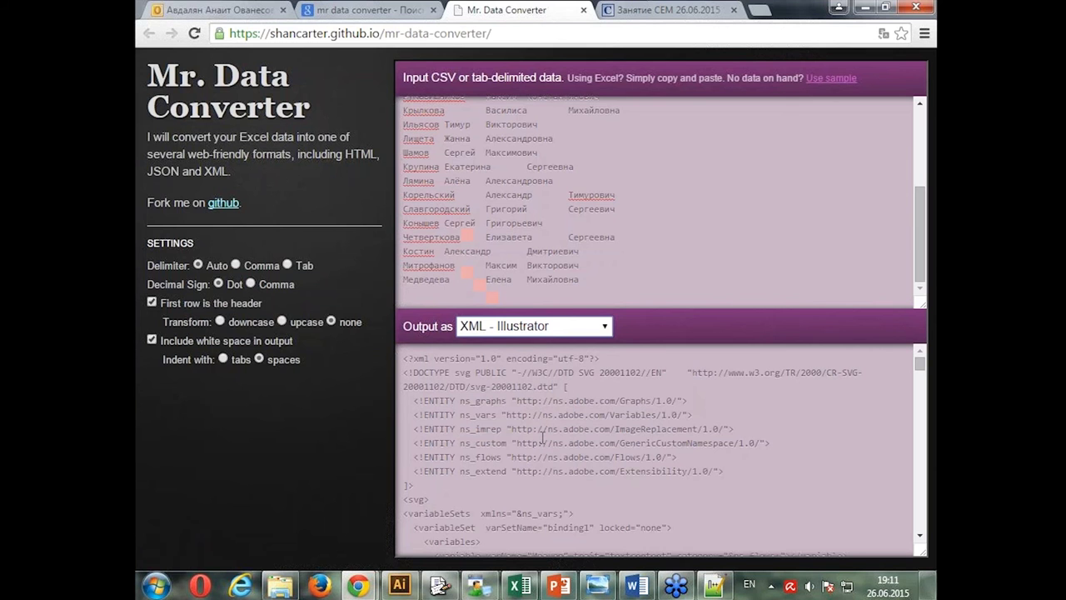
# - Copy all of the XML - Illustrator output and return to the empty new 3 document
pyautogui.click(543, 409)
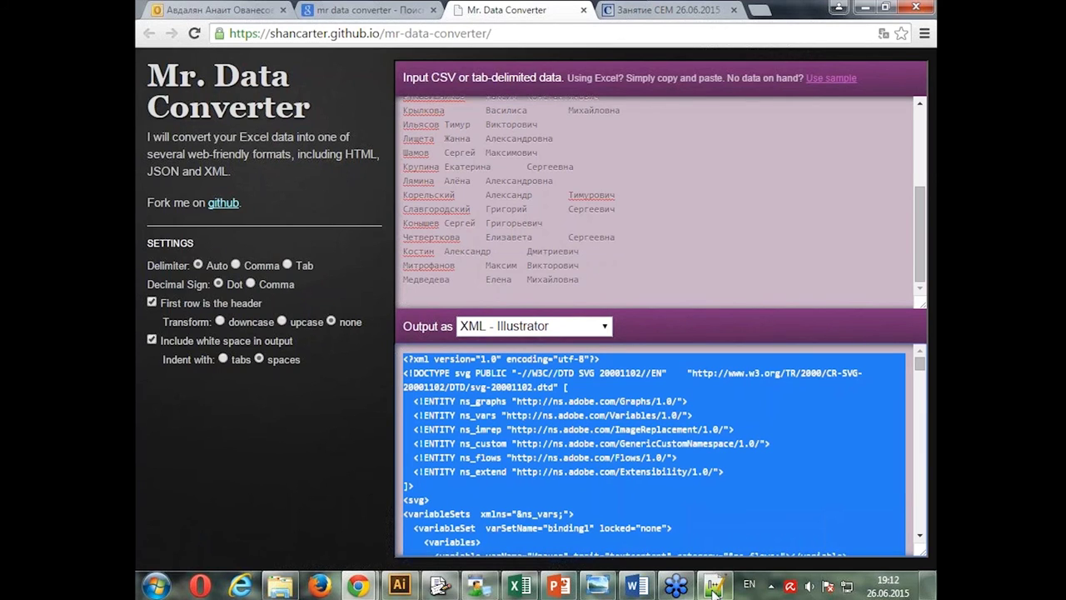
pyautogui.click(715, 586)
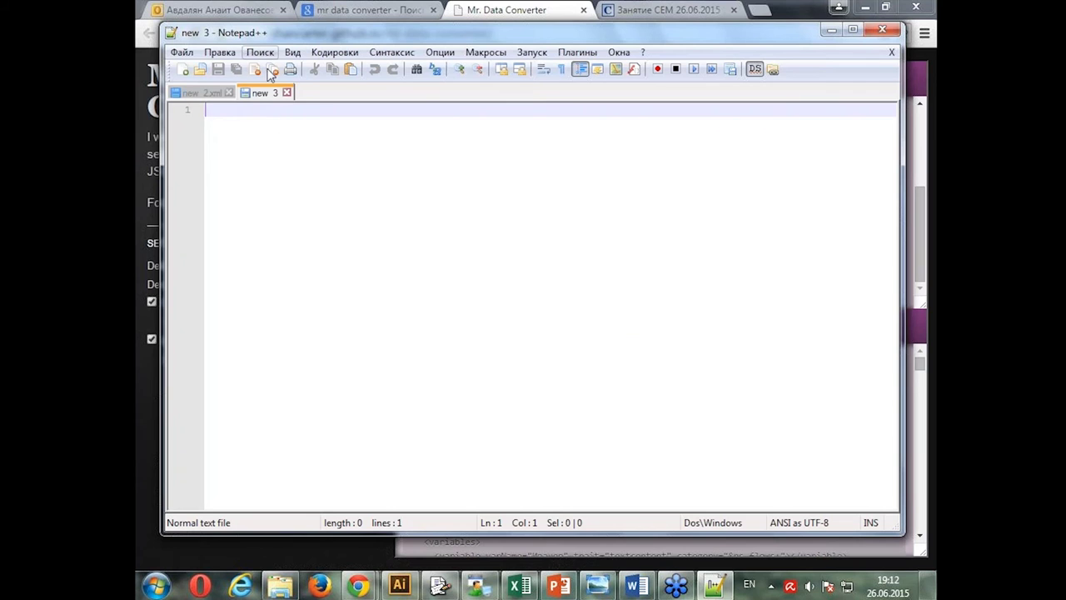
# - Paste the generated XML into the new document and navigate the Save As dialog to 26-06-15
pyautogui.hotkey('ctrl', 'v')
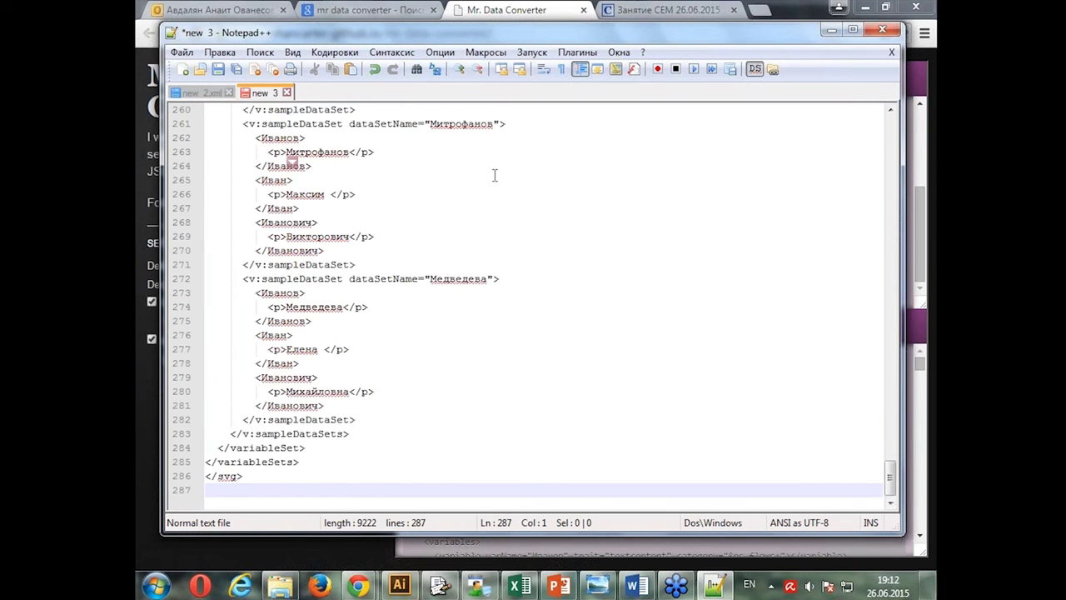
pyautogui.click(189, 53)
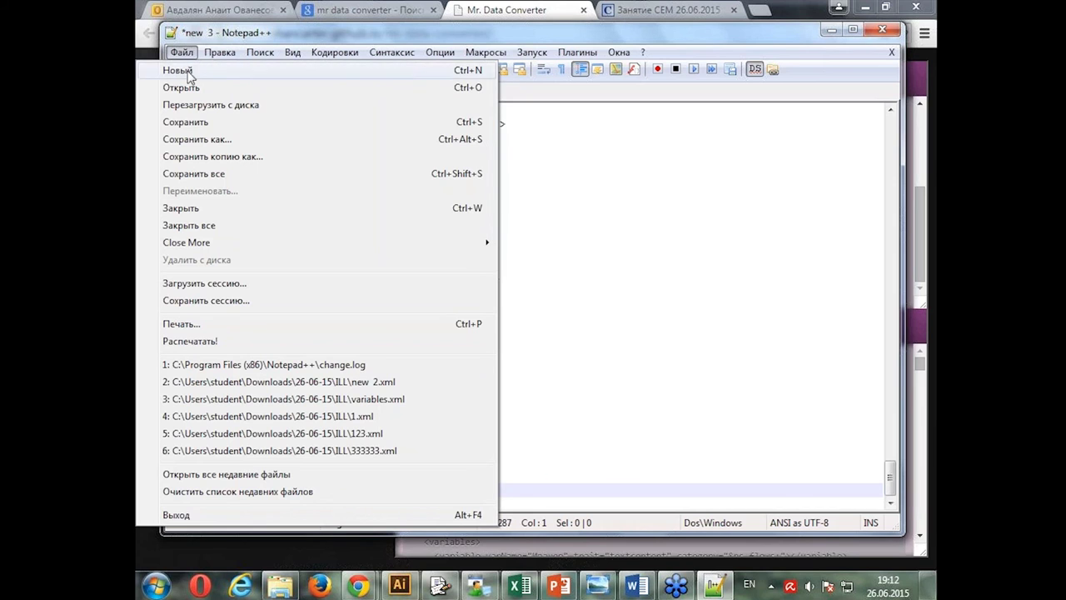
pyautogui.click(190, 141)
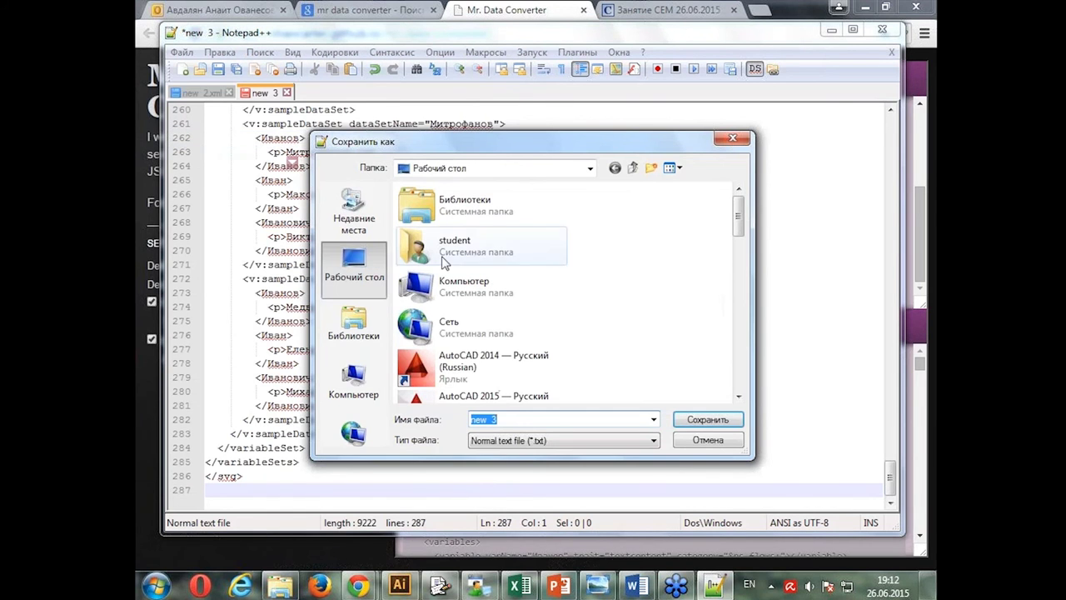
pyautogui.click(503, 335)
pyautogui.scroll(-3, 502, 335)
pyautogui.scroll(-1, 499, 340)
pyautogui.doubleClick(463, 392)
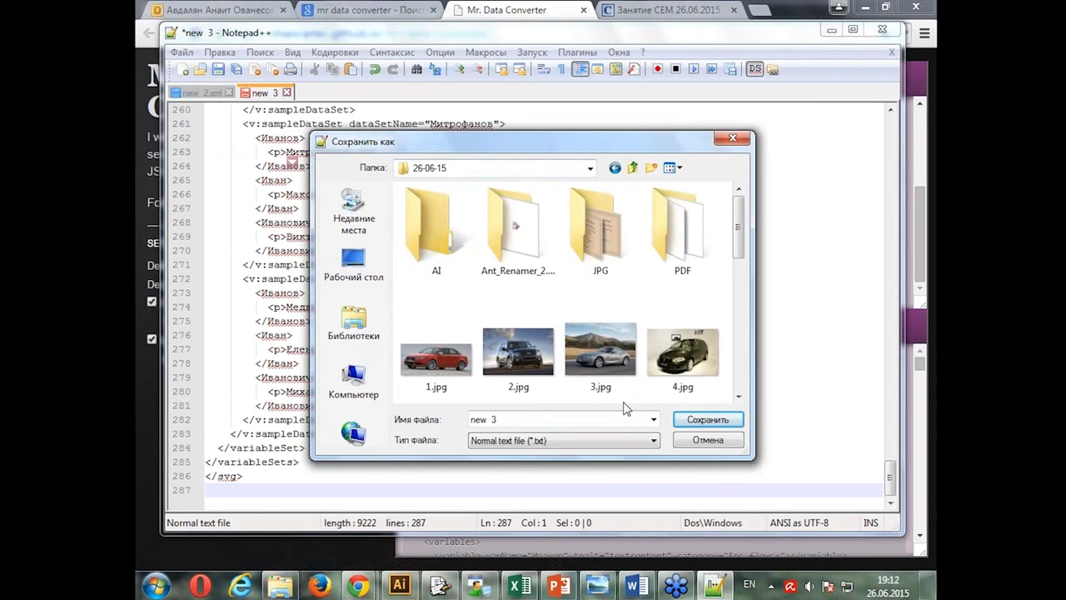
# - Save the document as Флористика with the XML file type
pyautogui.moveTo(523, 420); pyautogui.dragTo(468, 420)
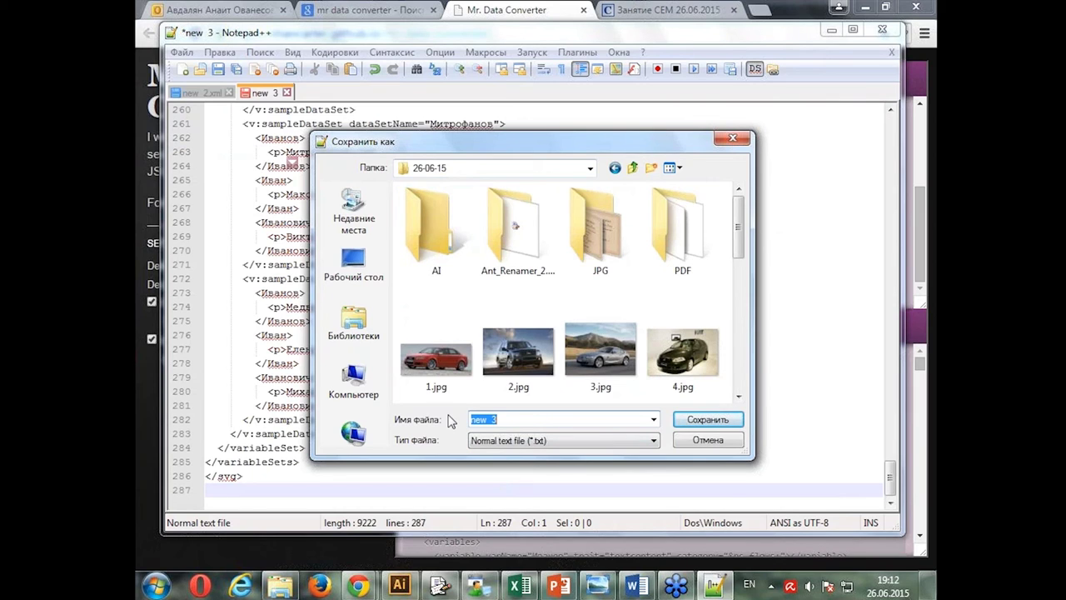
pyautogui.hotkey('alt', 'shift')
pyautogui.write('Флористика')
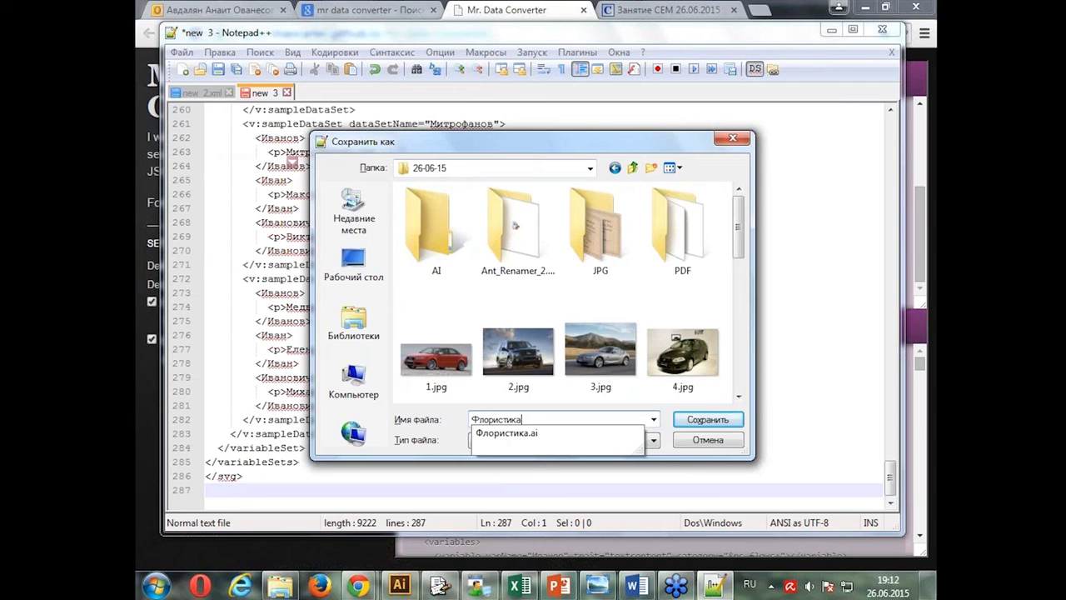
pyautogui.click(454, 300)
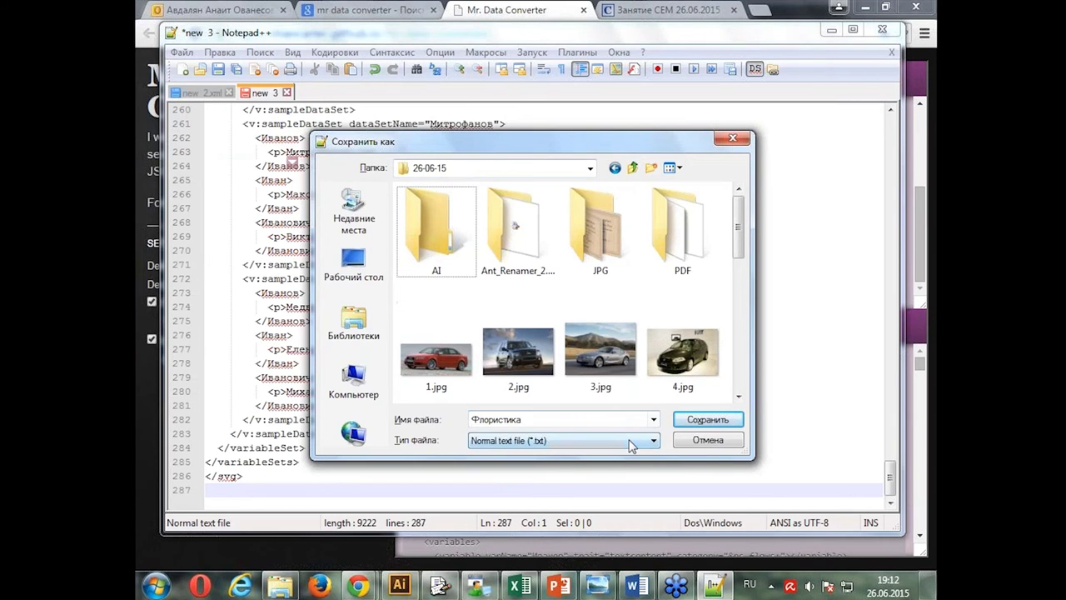
pyautogui.click(548, 441)
pyautogui.scroll(-5, 578, 421)
pyautogui.scroll(-3, 578, 420)
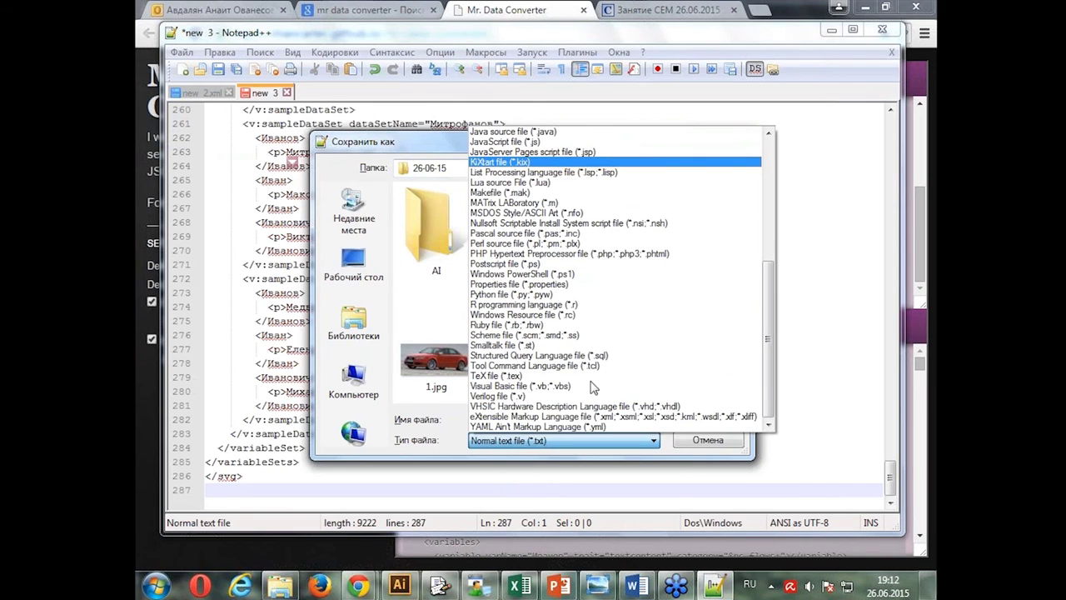
pyautogui.click(633, 418)
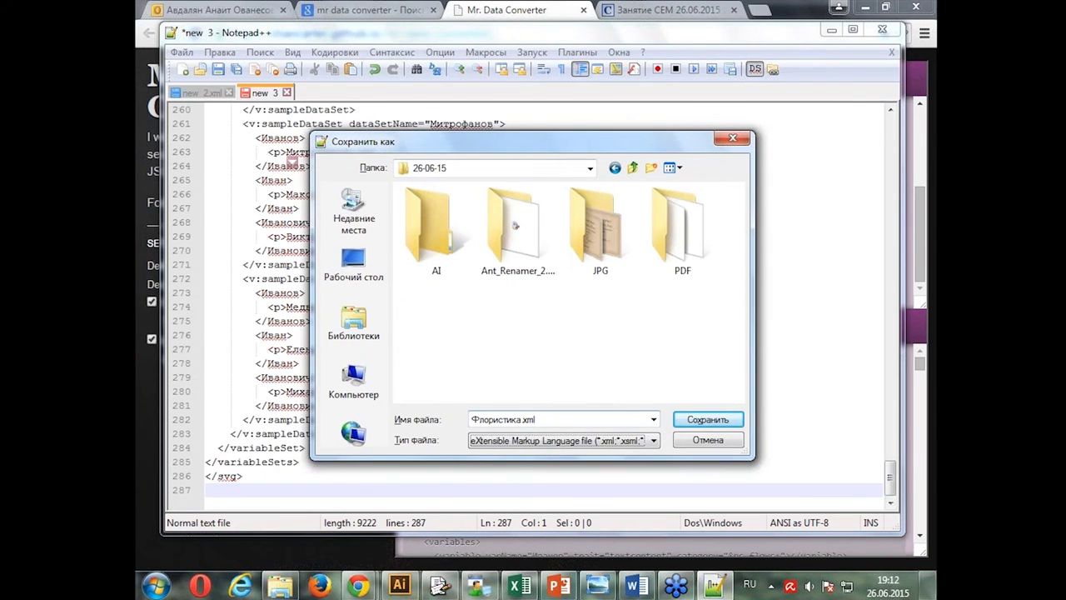
pyautogui.click(707, 424)
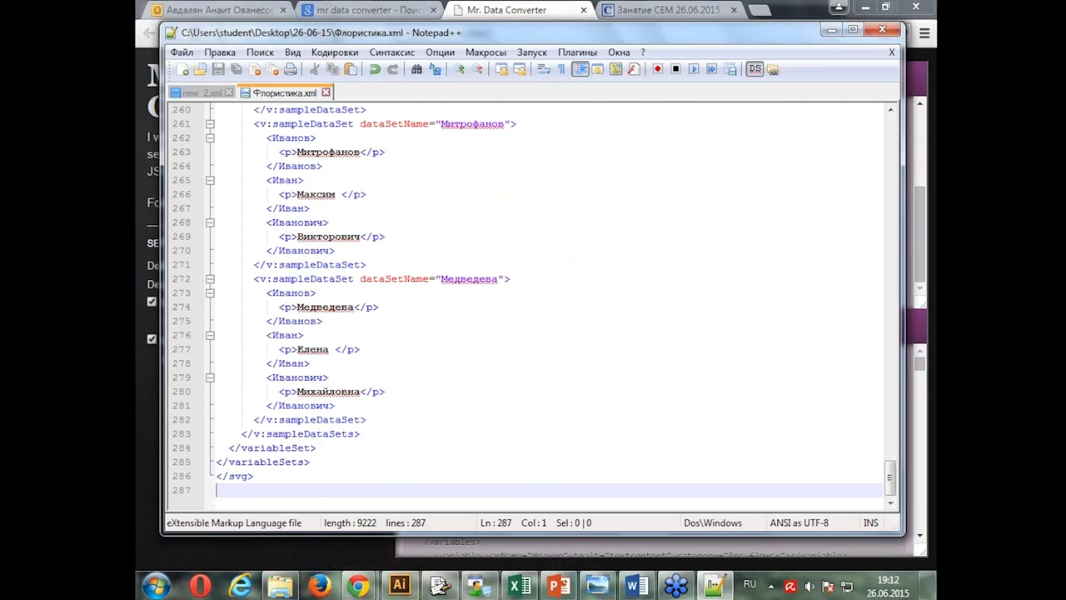
# - Load Флористика.xml from the 26-06-15 folder as the Variables panel's variable library
pyautogui.click(399, 586)
pyautogui.moveTo(687, 60); pyautogui.dragTo(550, 90)
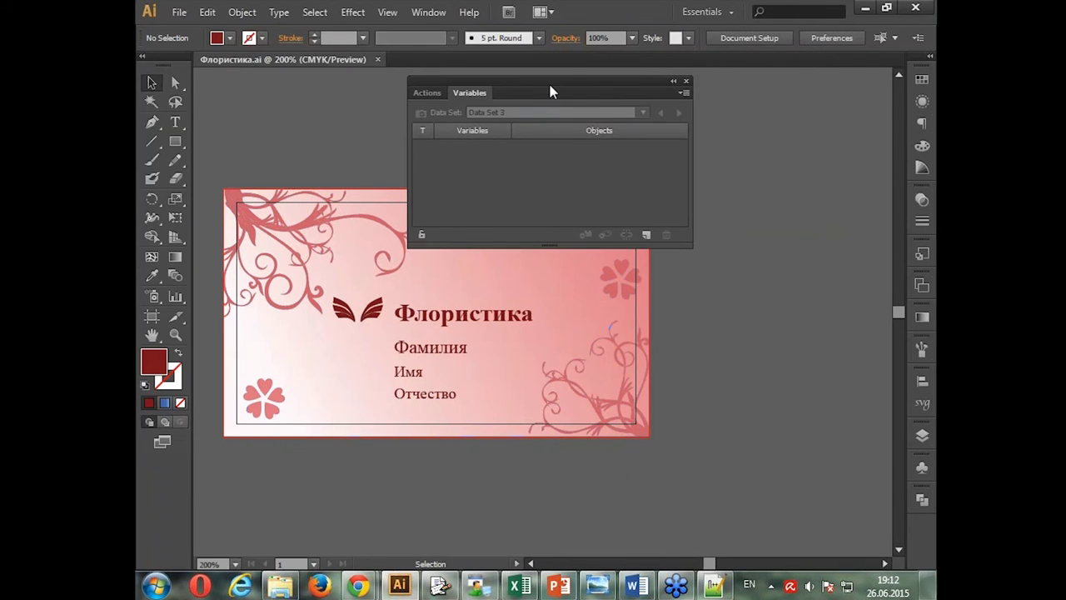
pyautogui.click(683, 94)
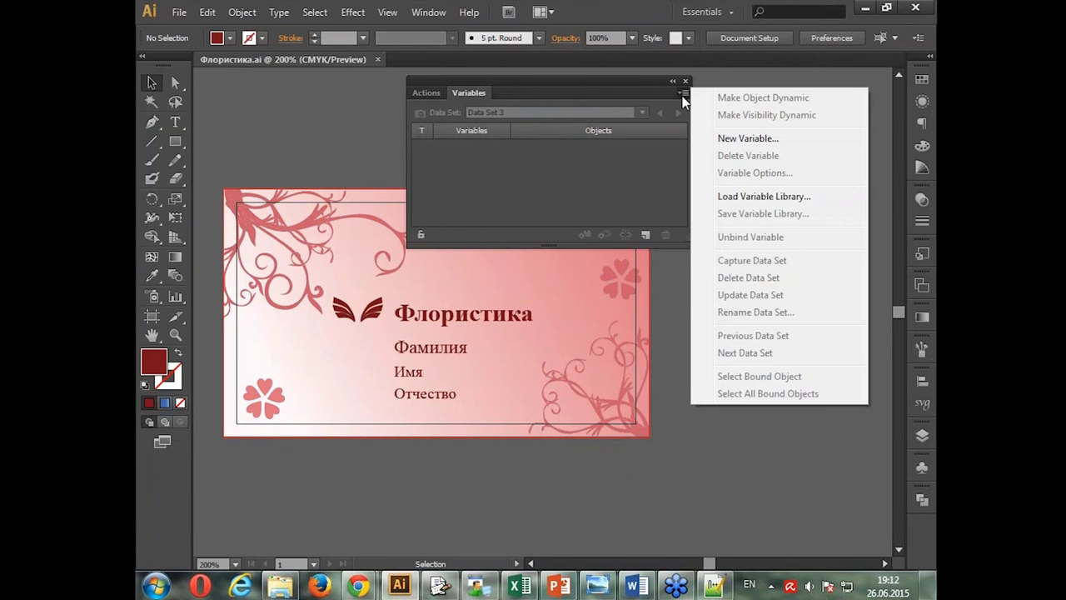
pyautogui.click(819, 197)
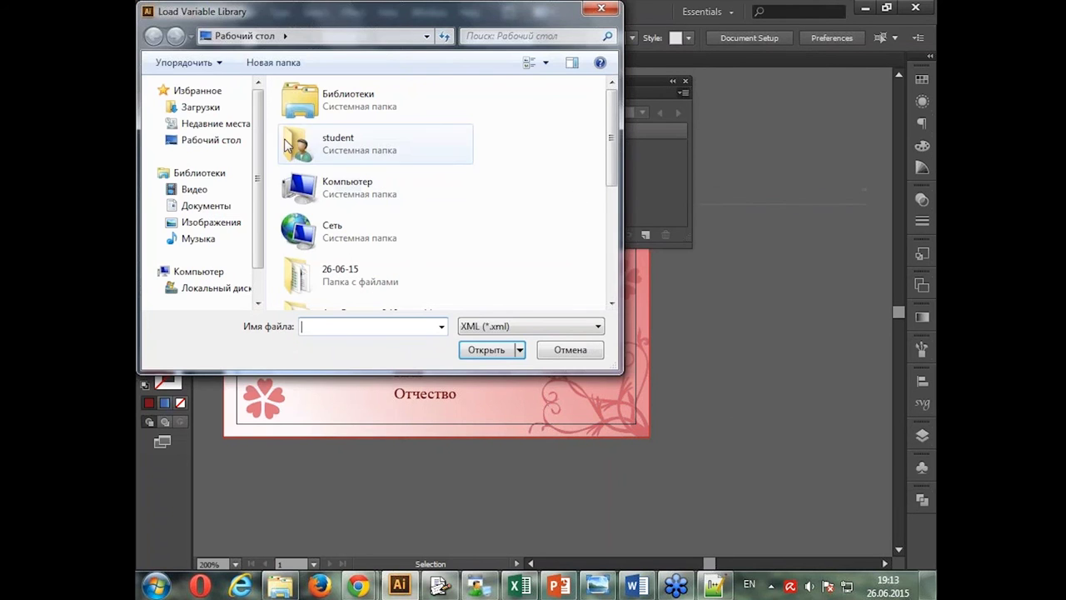
pyautogui.doubleClick(322, 267)
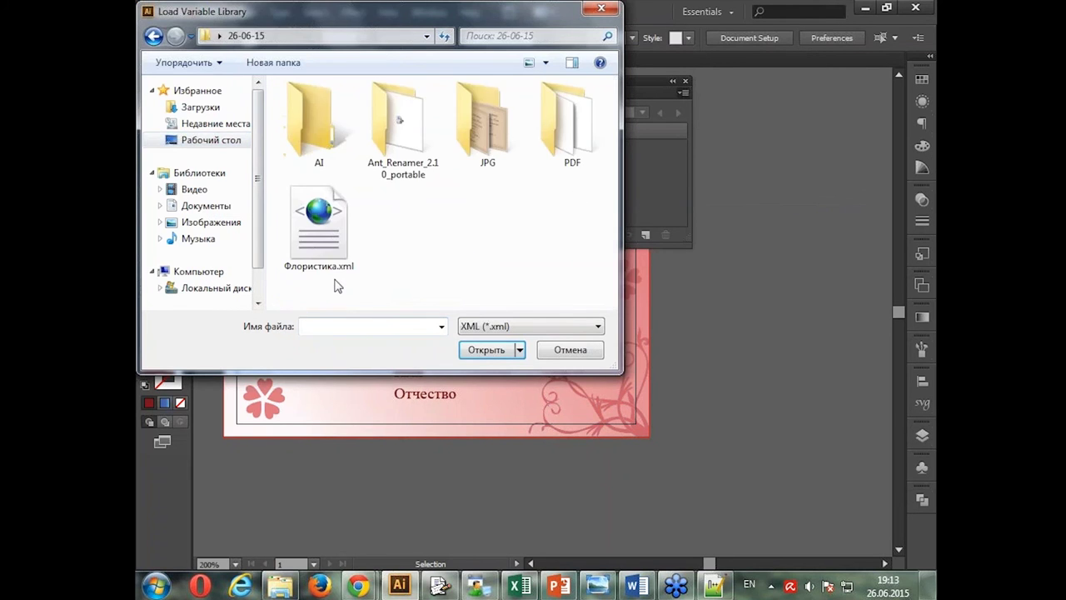
pyautogui.click(349, 232)
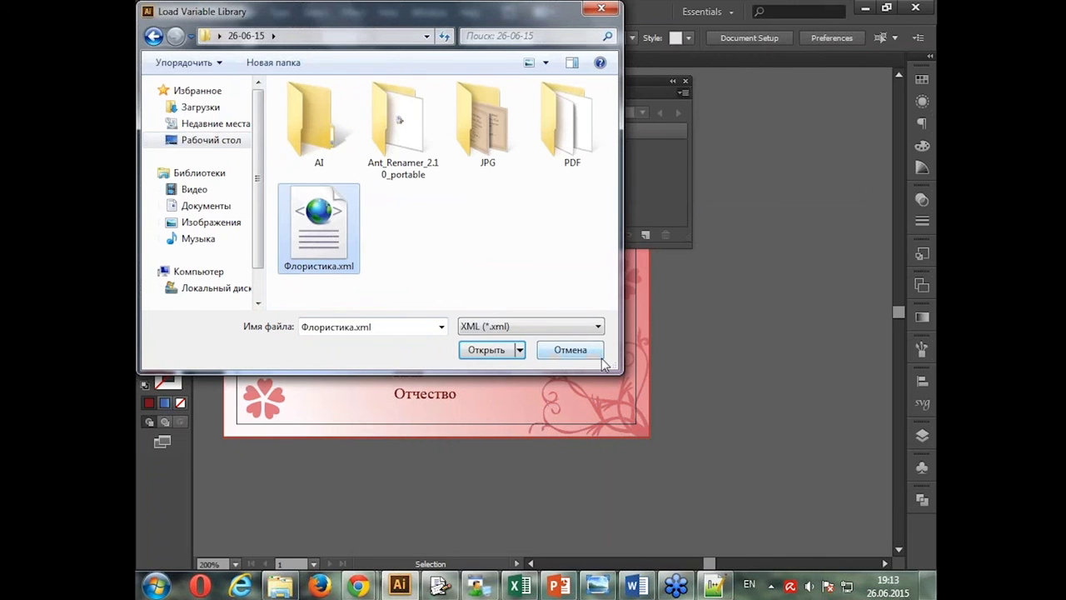
pyautogui.moveTo(614, 364); pyautogui.dragTo(635, 380)
pyautogui.click(488, 365)
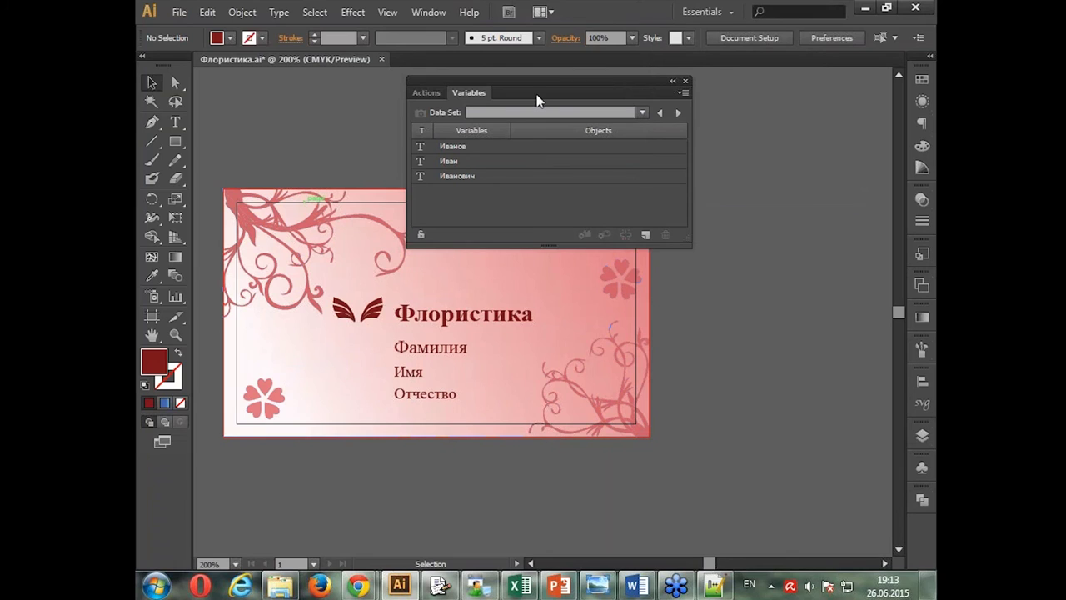
# - Make Фамилия, Имя and Отчество dynamic with the surname, first-name and patronymic variables, then capture a data set
pyautogui.moveTo(537, 87); pyautogui.dragTo(715, 80)
pyautogui.write('Аниськина')
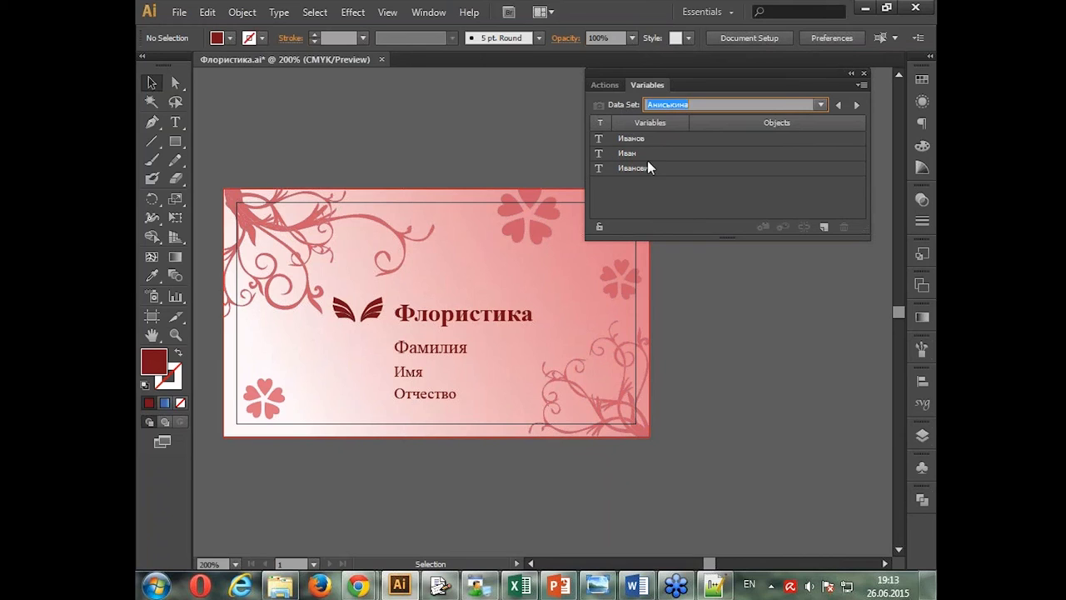
pyautogui.click(430, 348)
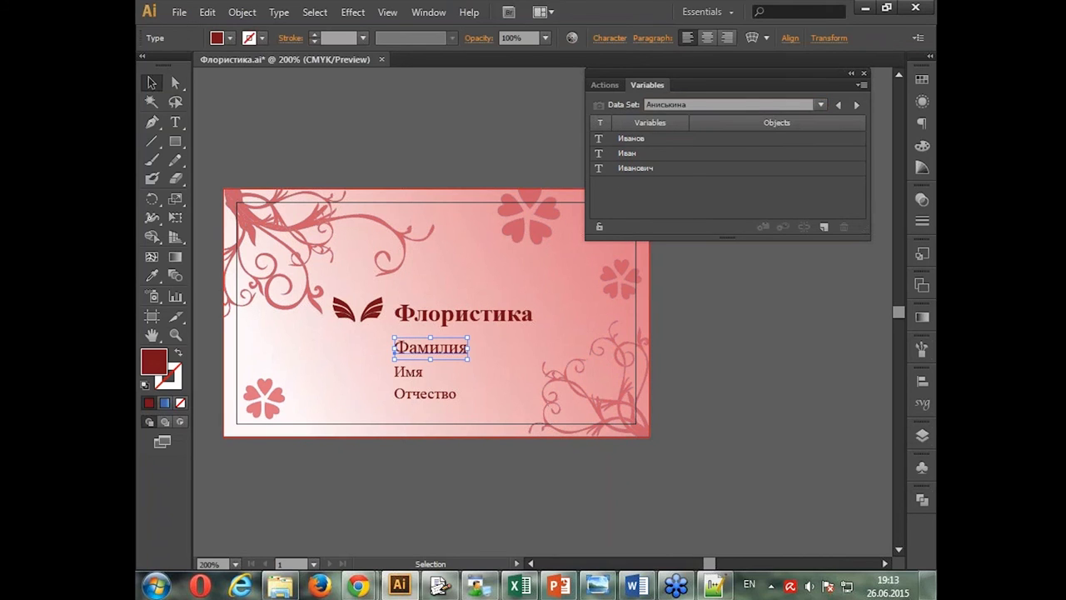
pyautogui.click(627, 140)
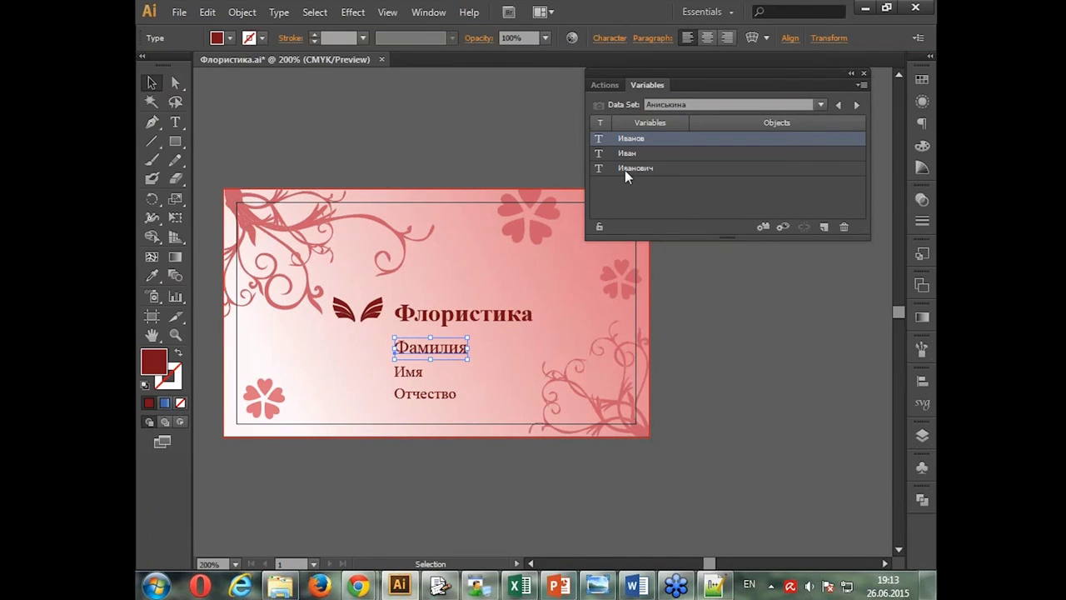
pyautogui.click(763, 226)
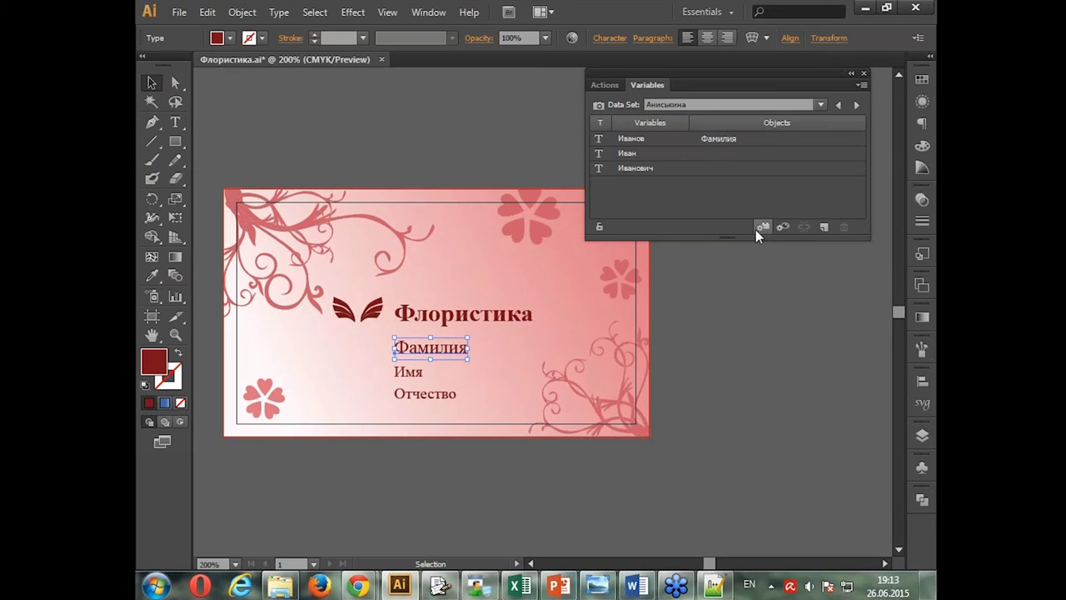
pyautogui.click(408, 372)
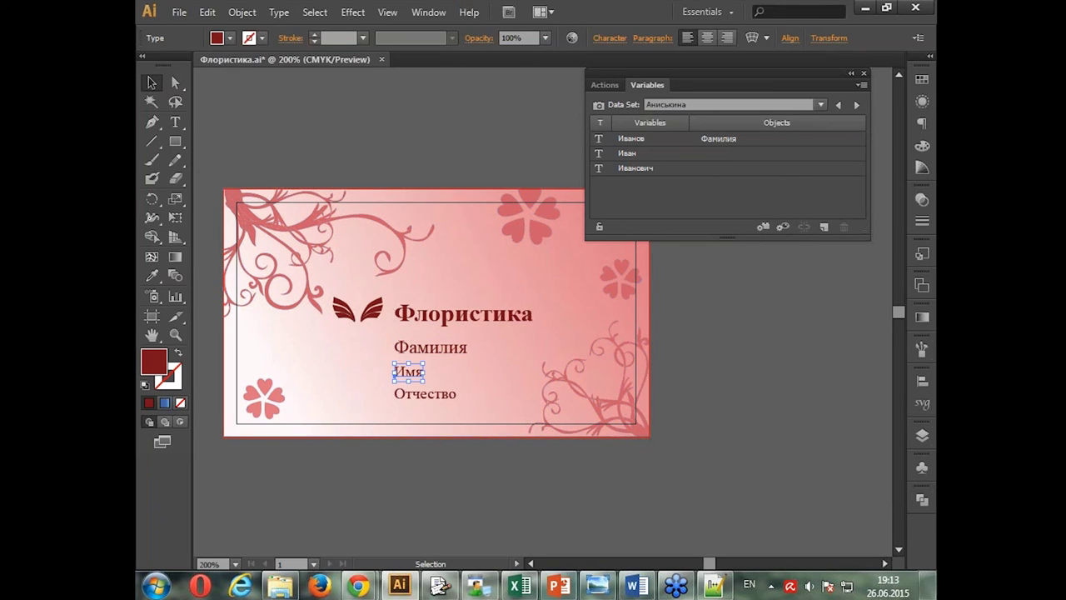
pyautogui.click(644, 155)
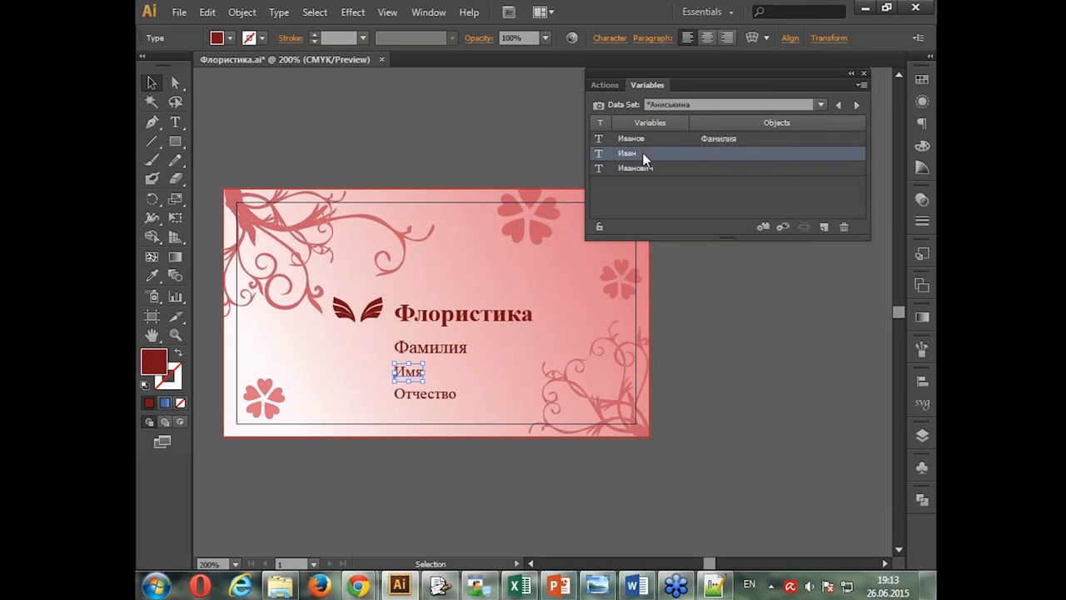
pyautogui.click(763, 228)
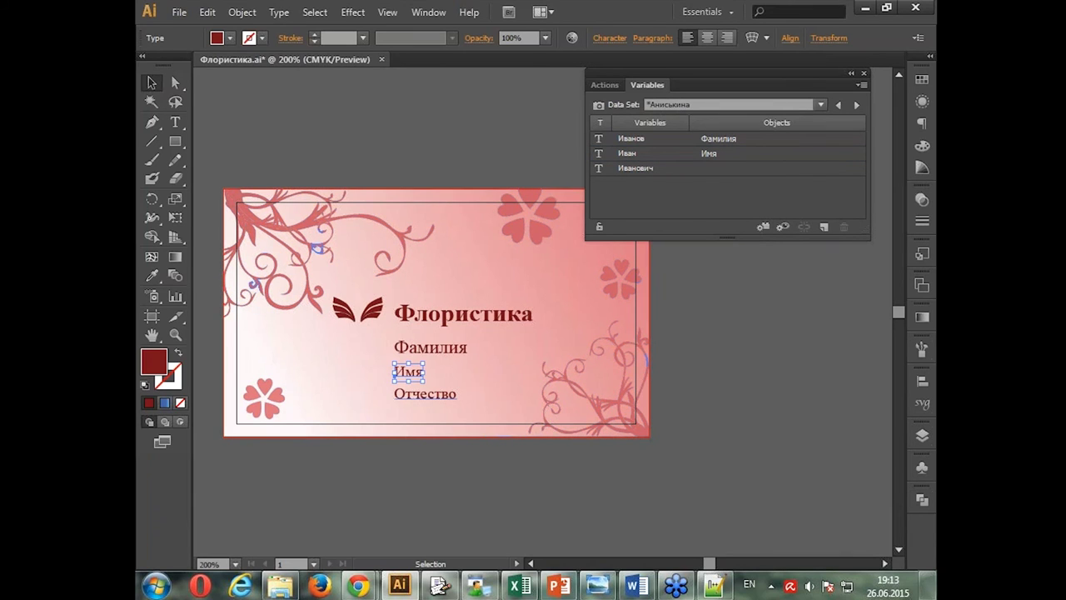
pyautogui.click(425, 394)
pyautogui.click(635, 171)
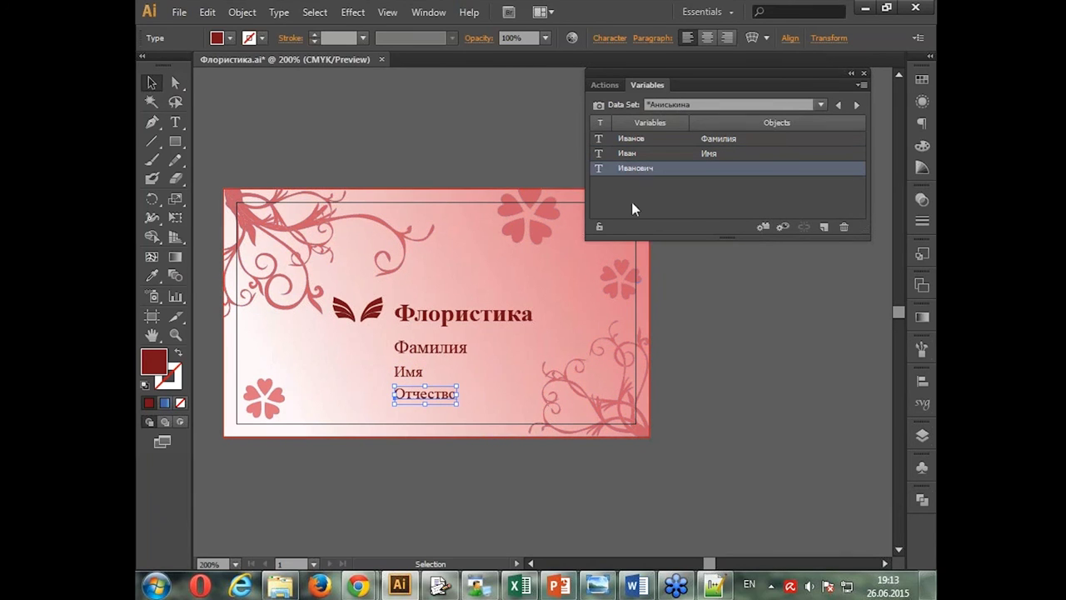
pyautogui.click(762, 229)
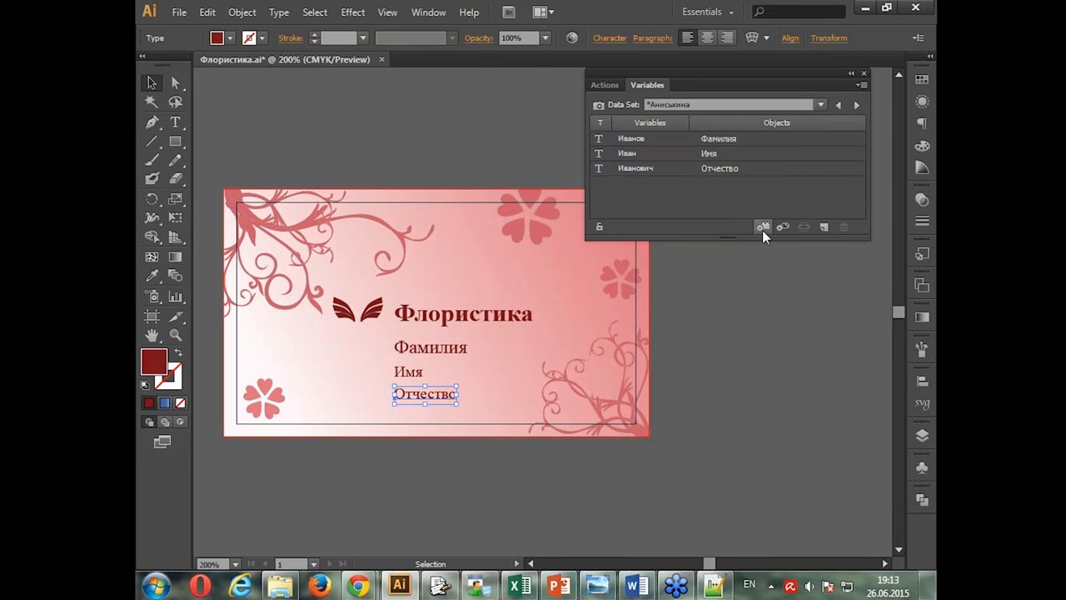
pyautogui.click(602, 102)
# - Advance seven data sets to preview different people's names on the card
pyautogui.click(857, 105)
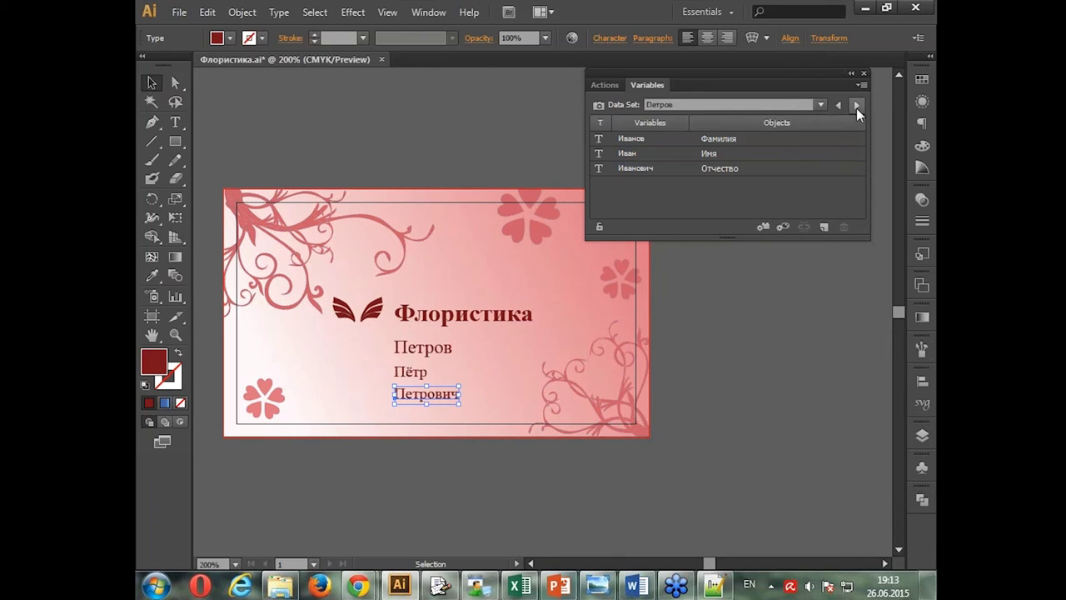
pyautogui.click(856, 105)
pyautogui.click(856, 106)
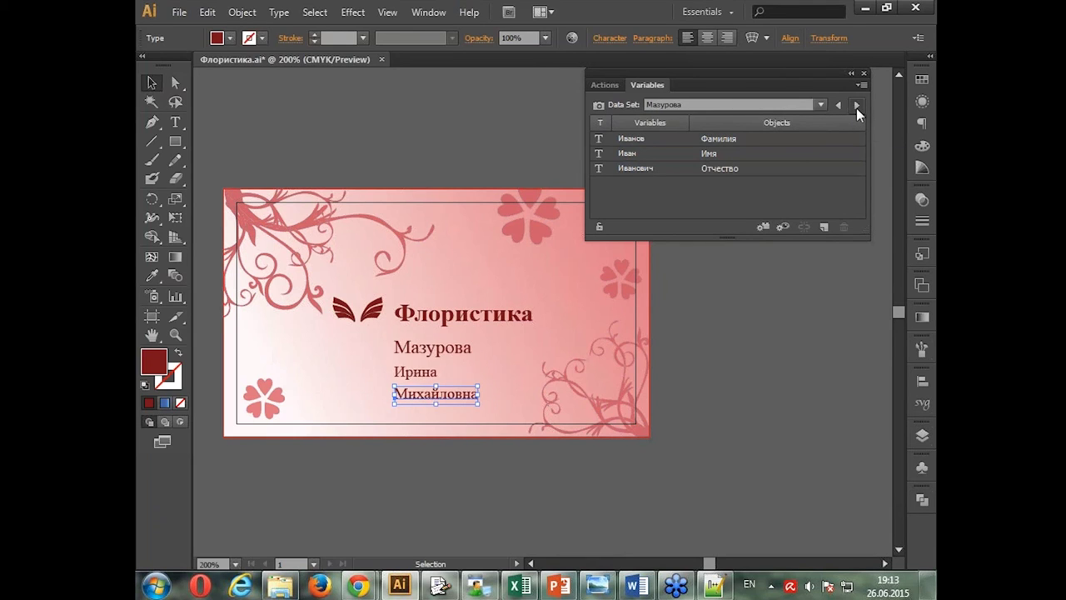
pyautogui.click(856, 106)
pyautogui.click(857, 106)
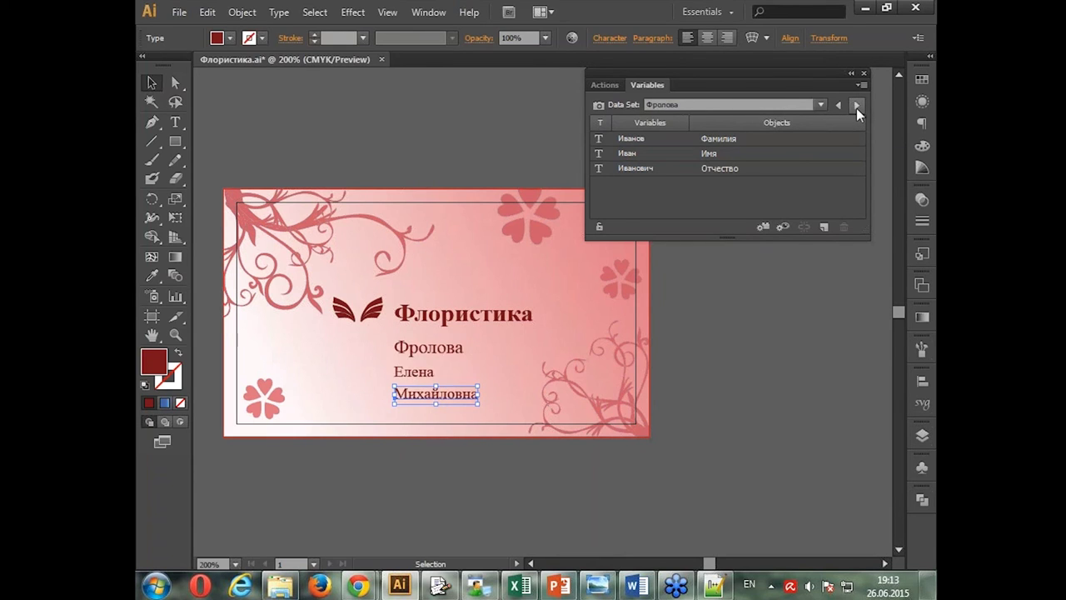
pyautogui.click(857, 106)
pyautogui.click(857, 106)
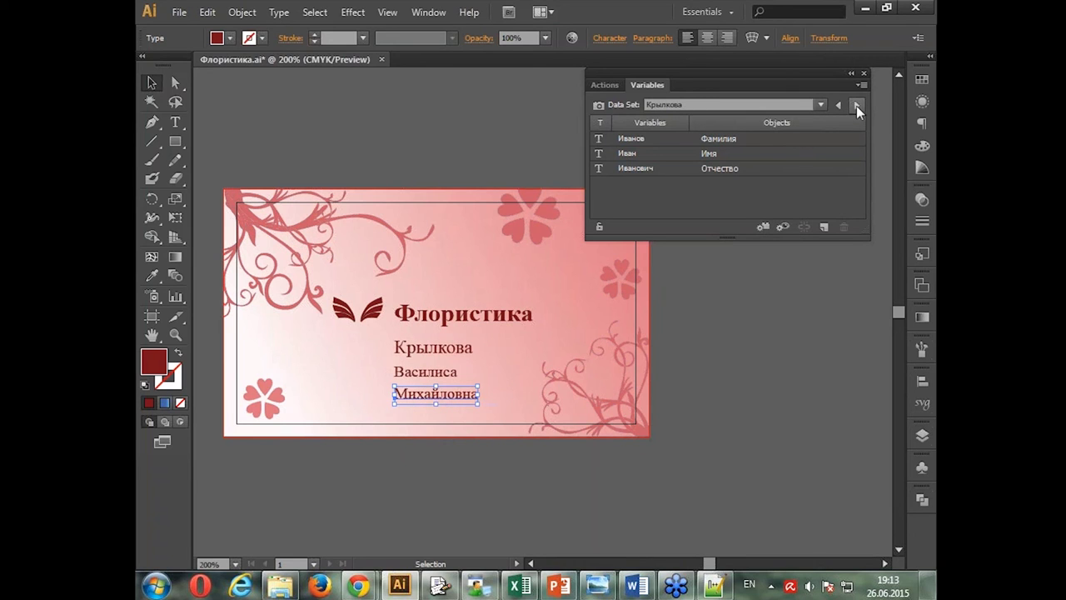
pyautogui.moveTo(781, 83); pyautogui.dragTo(726, 81)
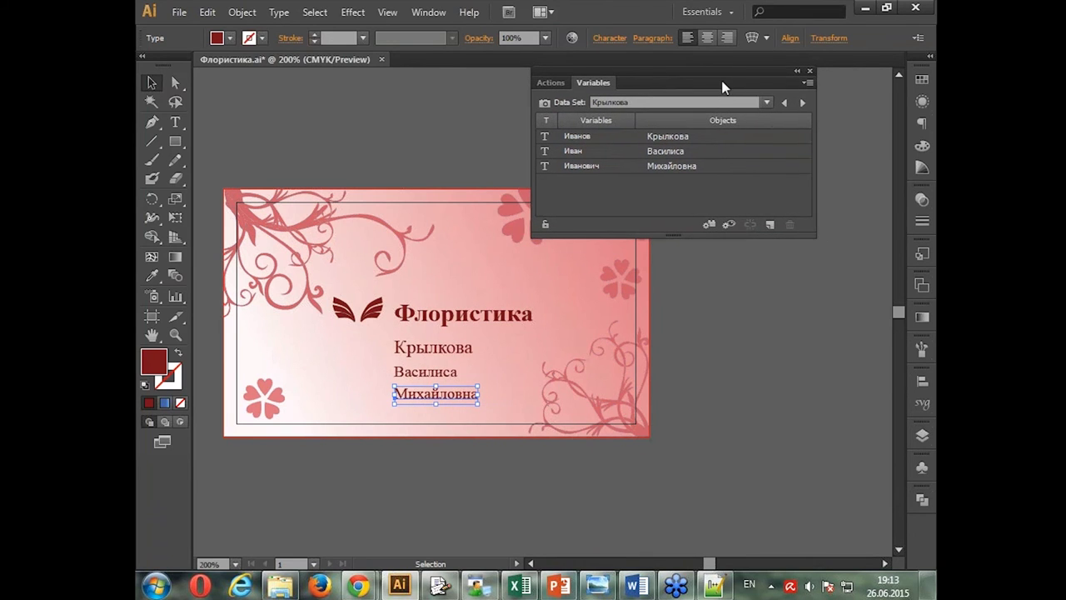
pyautogui.click(348, 550)
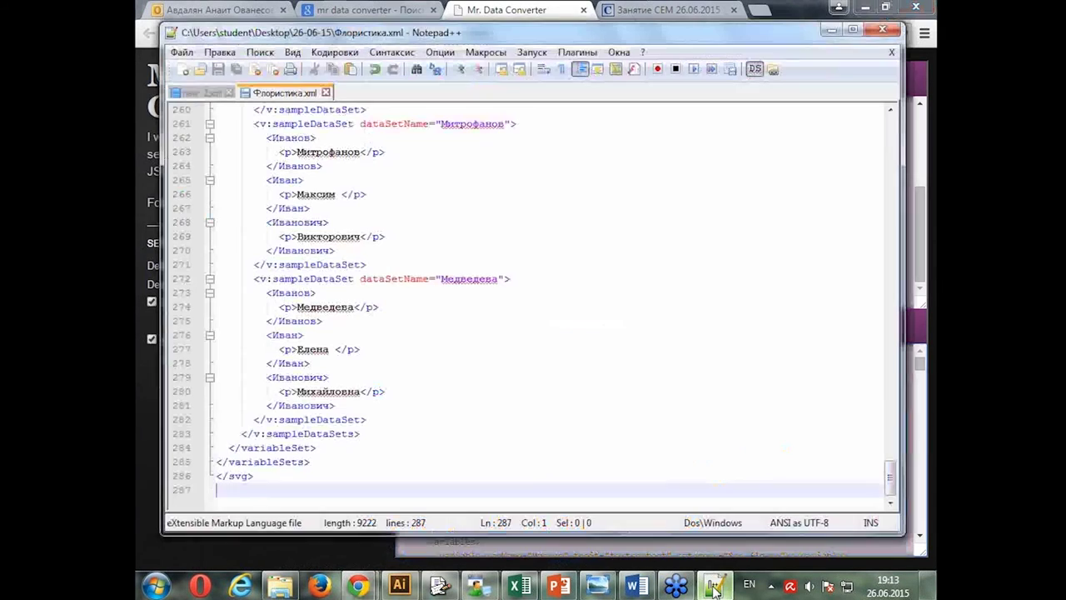
pyautogui.click(714, 586)
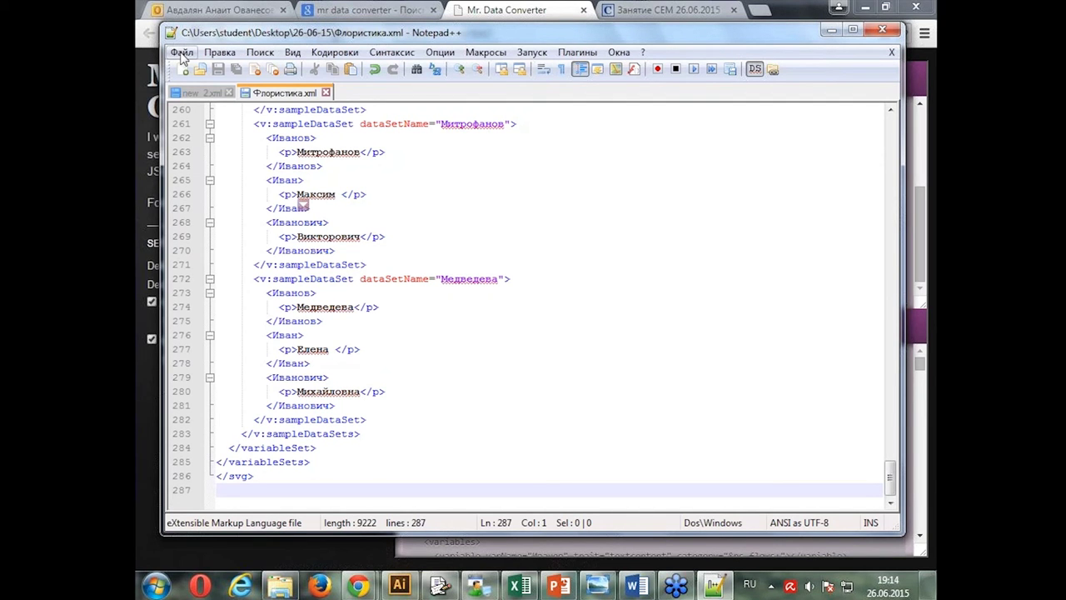
pyautogui.click(832, 30)
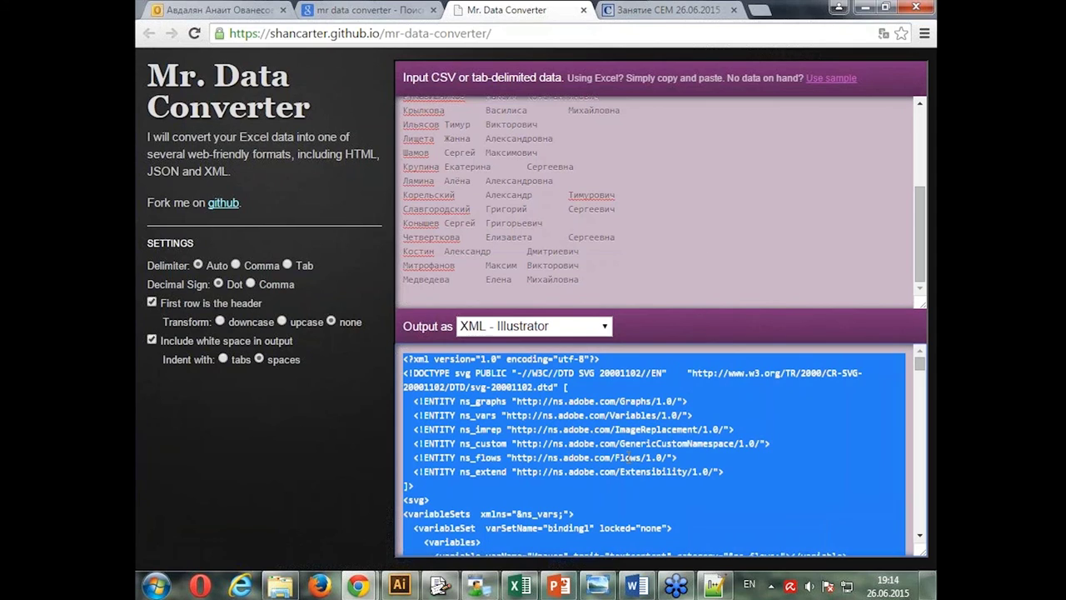
# - Create a new AI action in the Actions panel and start recording it
pyautogui.click(399, 586)
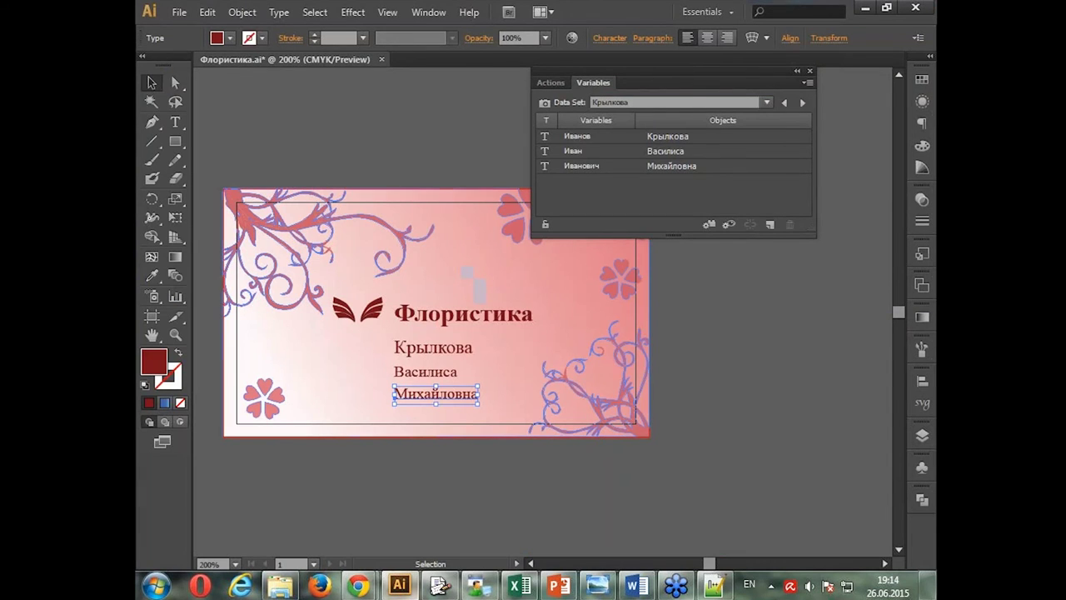
pyautogui.moveTo(692, 79); pyautogui.dragTo(650, 69)
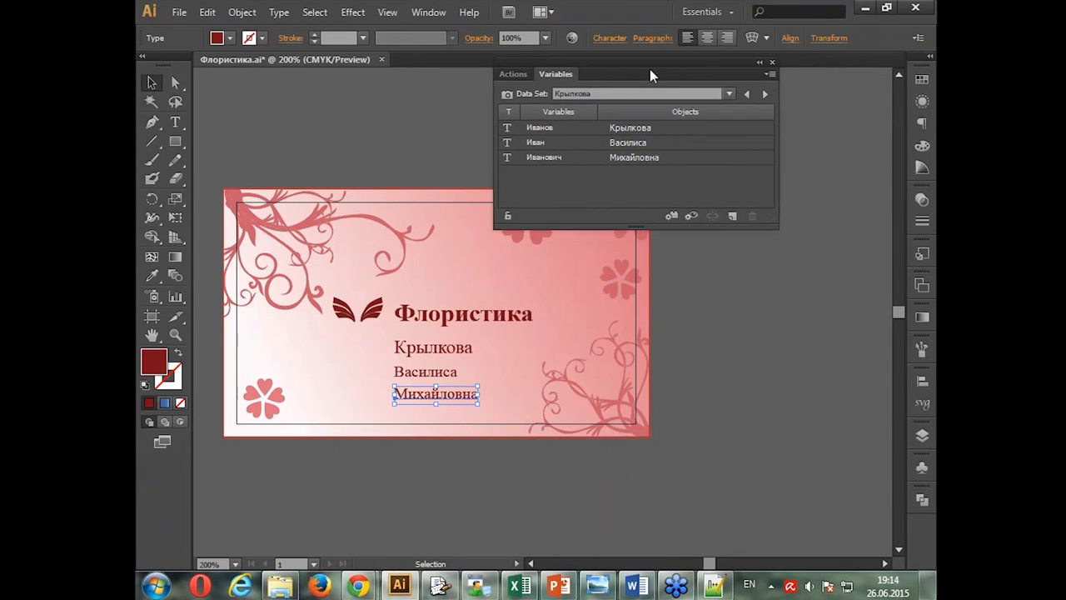
pyautogui.click(514, 74)
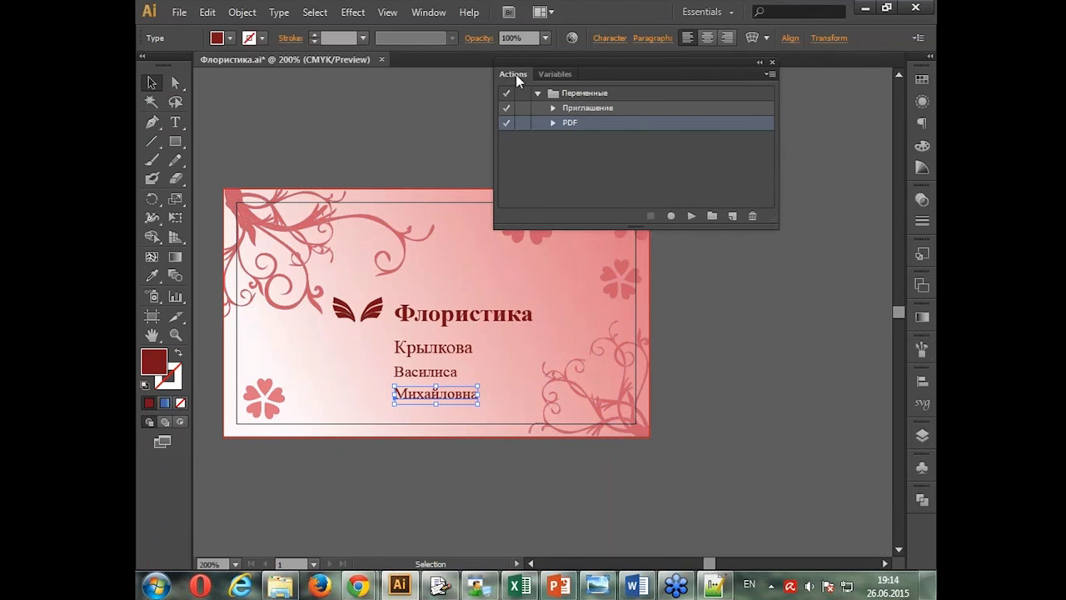
pyautogui.moveTo(607, 71); pyautogui.dragTo(593, 69)
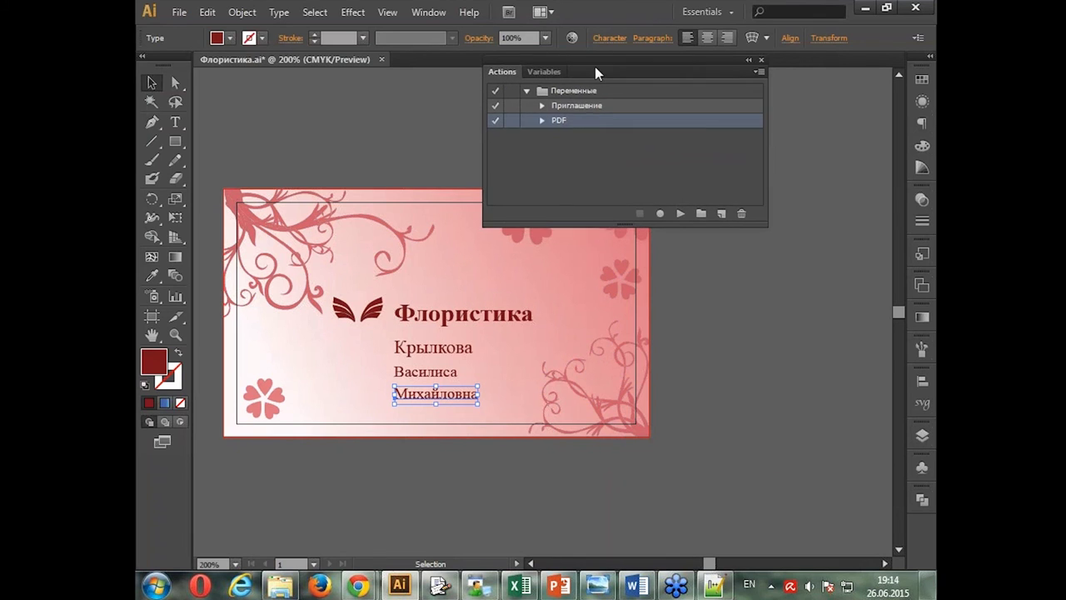
pyautogui.click(719, 215)
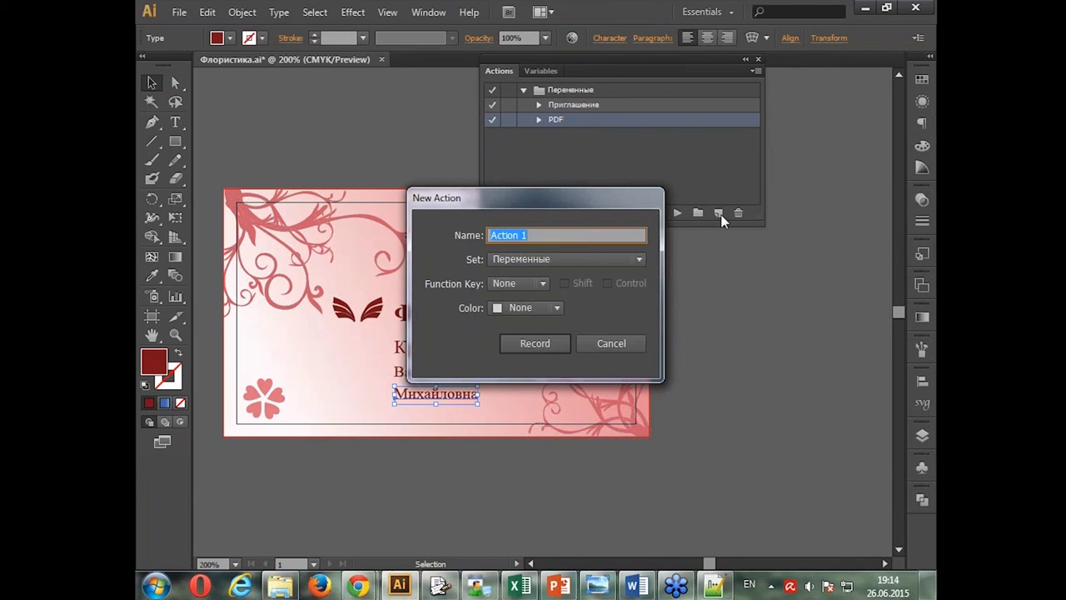
pyautogui.write('AI')
pyautogui.click(546, 343)
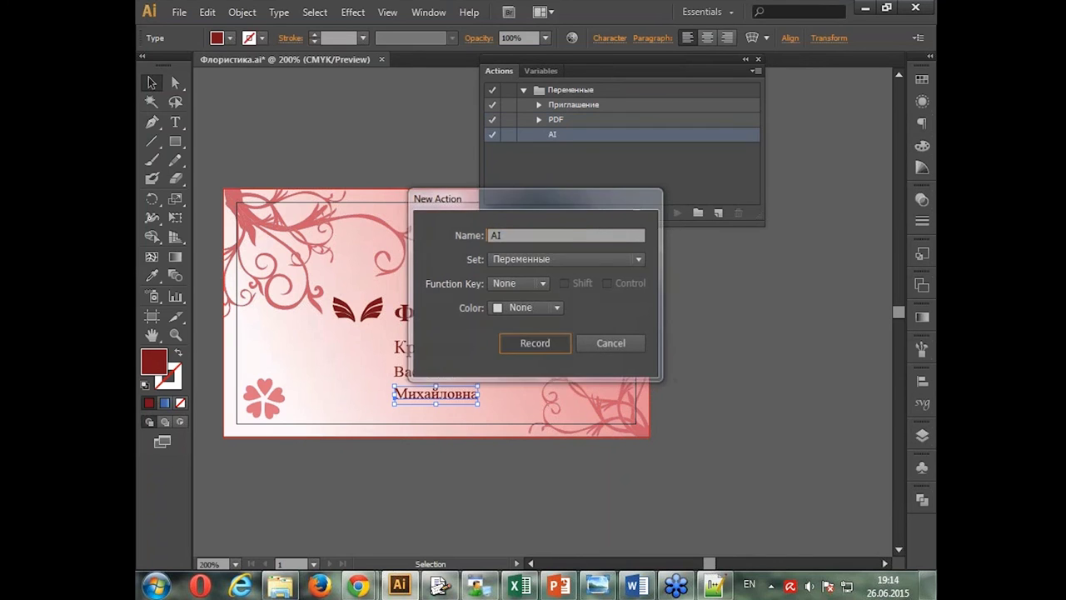
# - Record saving the card as Флористика.ai into the AI folder, then stop recording
pyautogui.click(177, 13)
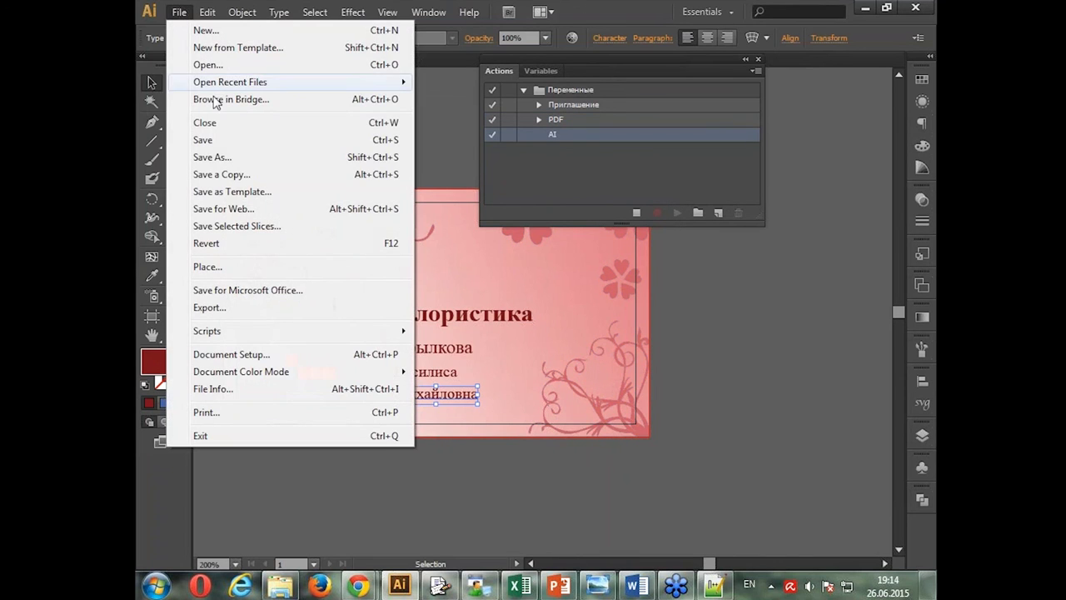
pyautogui.click(230, 158)
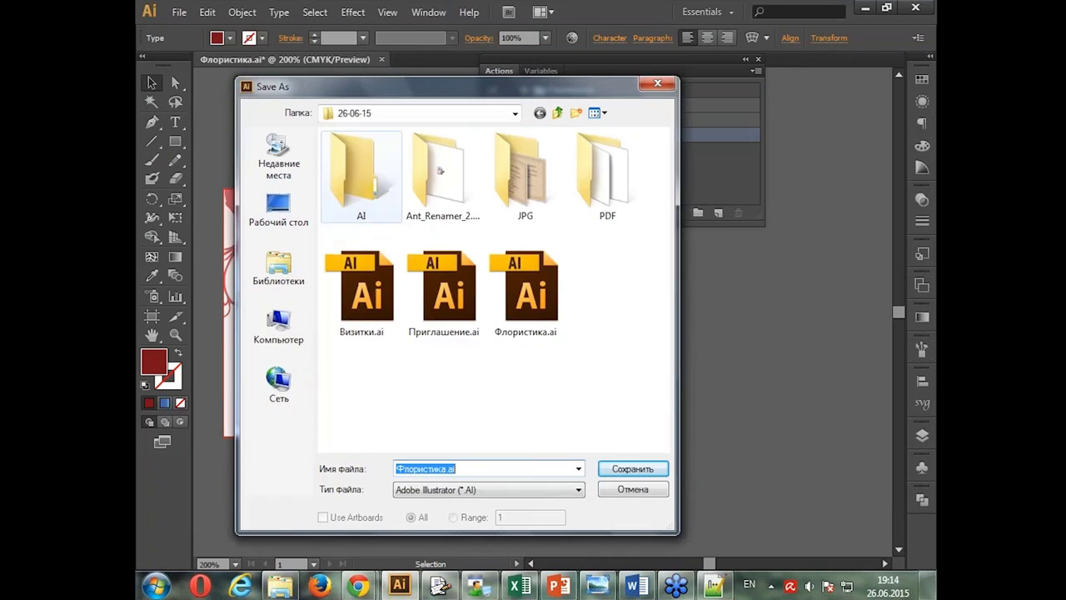
pyautogui.doubleClick(360, 195)
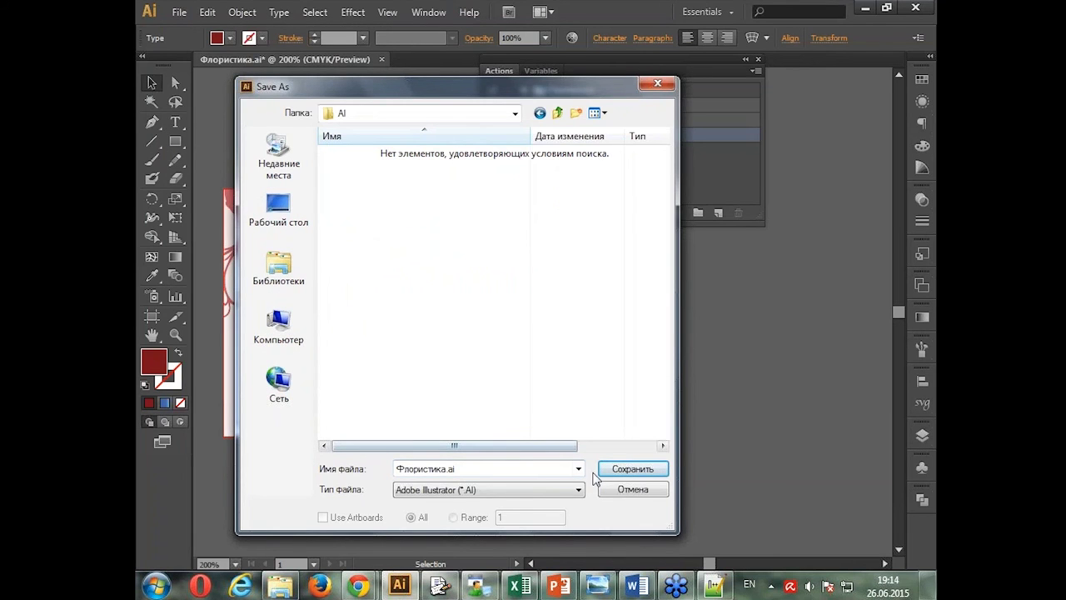
pyautogui.click(620, 469)
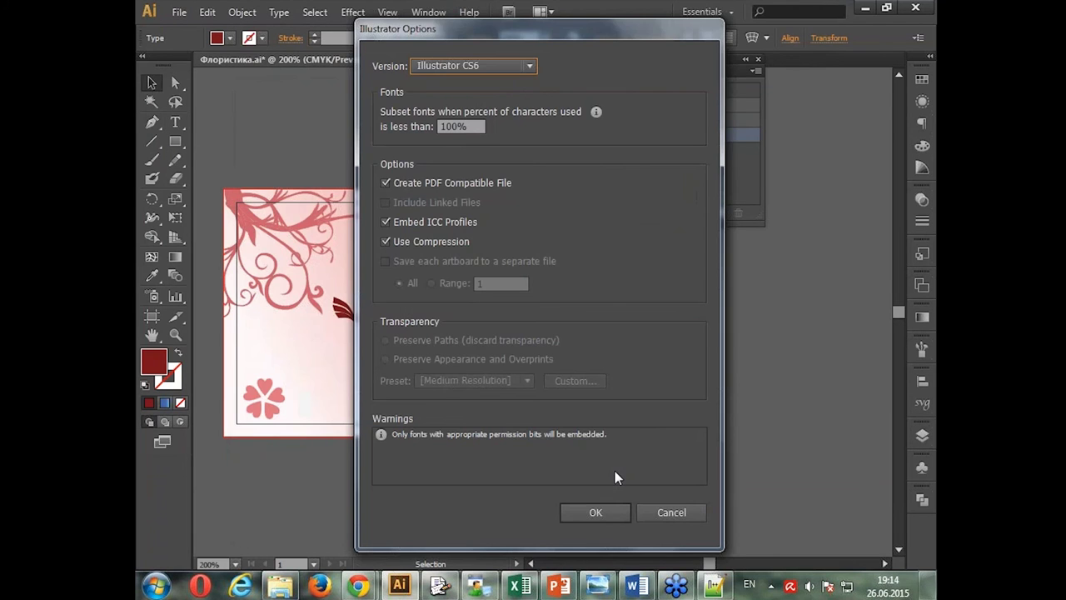
pyautogui.click(575, 514)
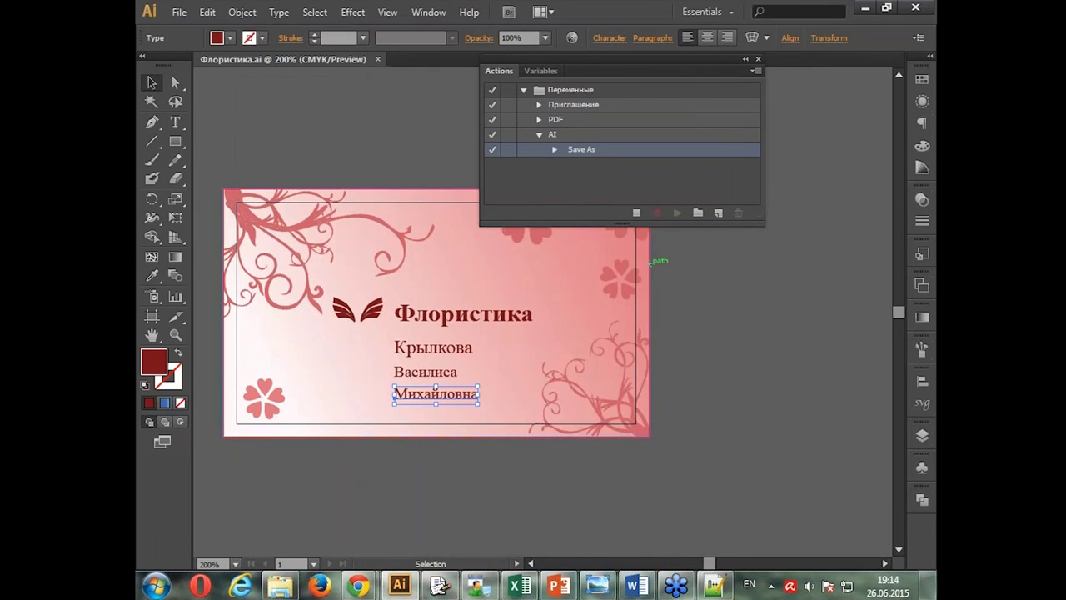
pyautogui.click(635, 214)
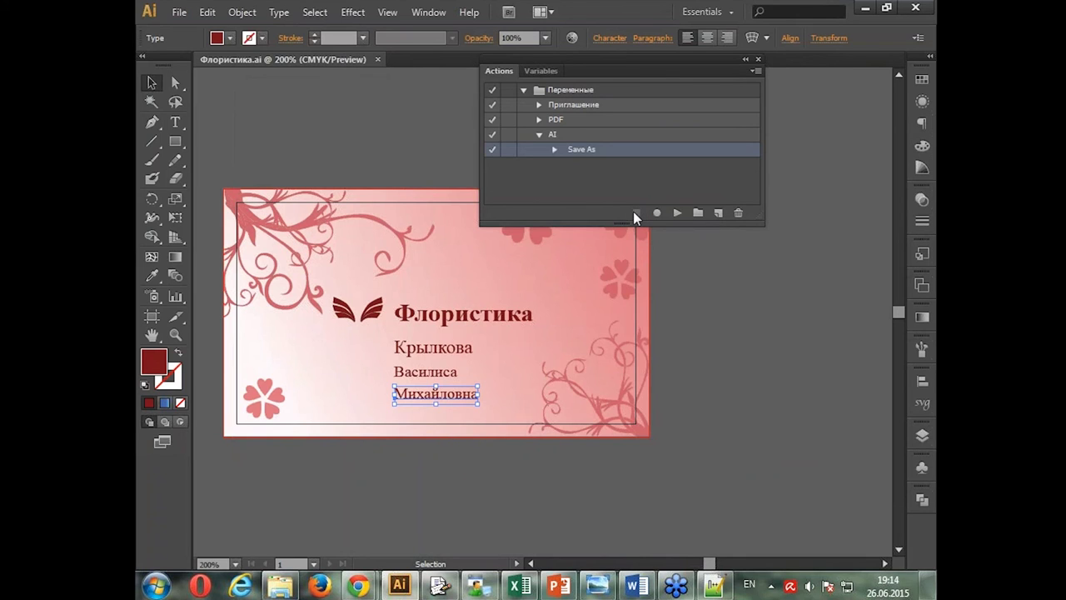
# - Batch-run the AI action over all data sets into the AI folder, naming files by data set
pyautogui.click(539, 135)
pyautogui.click(584, 134)
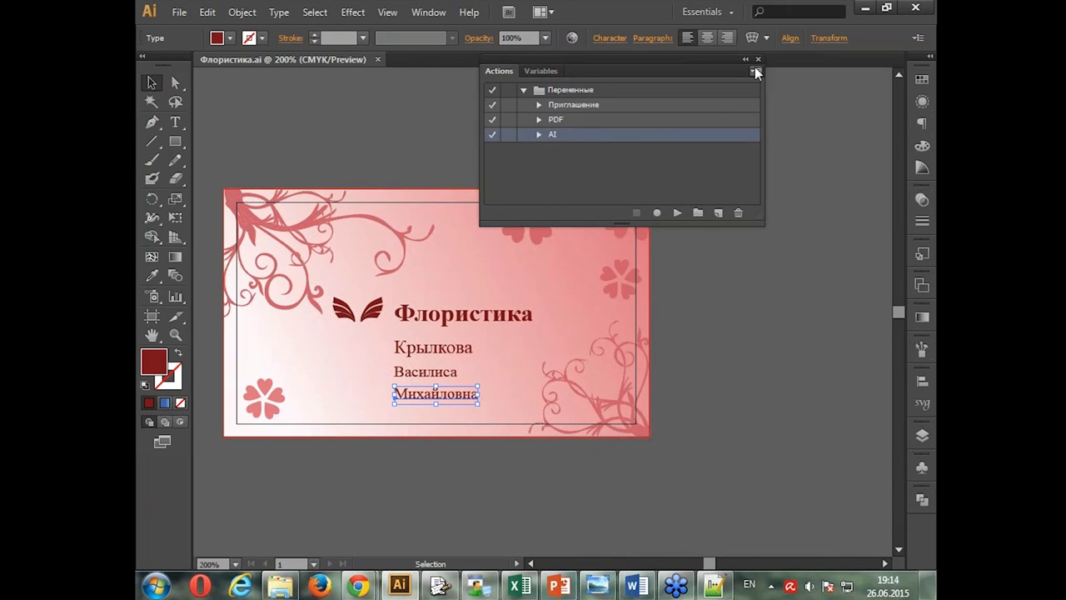
pyautogui.click(756, 70)
pyautogui.click(796, 434)
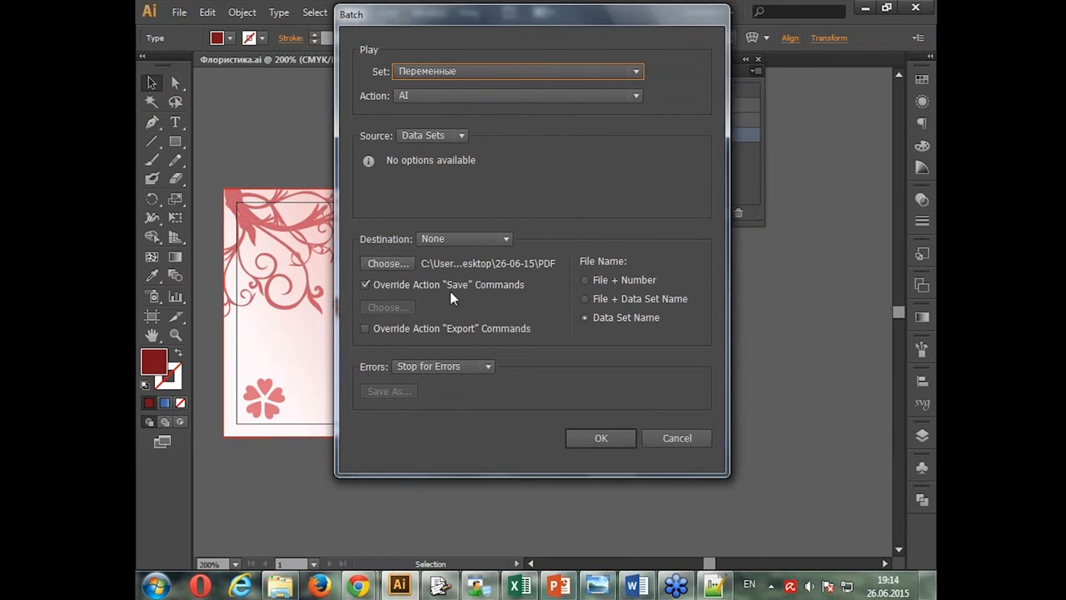
pyautogui.click(386, 263)
pyautogui.click(464, 256)
pyautogui.click(552, 348)
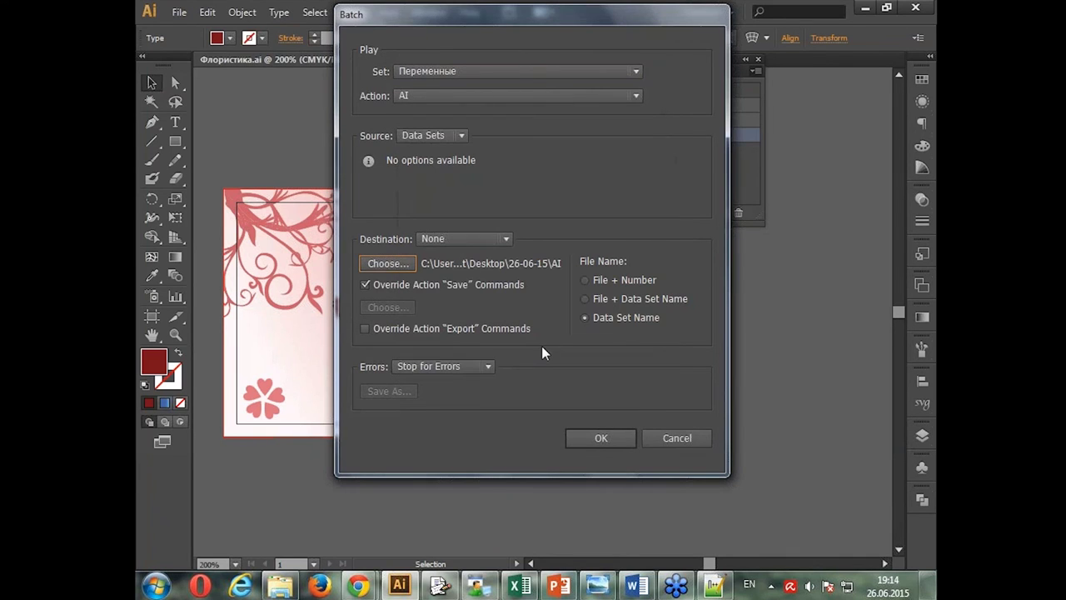
pyautogui.click(600, 436)
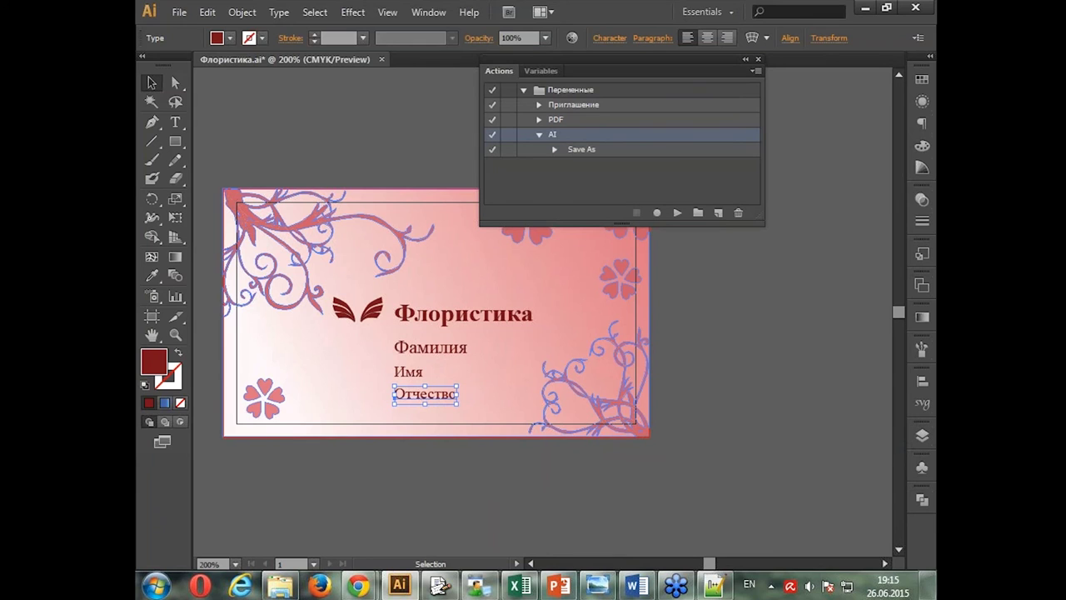
# - Delete the leftover Флористика.ai from the 26-06-15\AI folder in Explorer
pyautogui.click(280, 586)
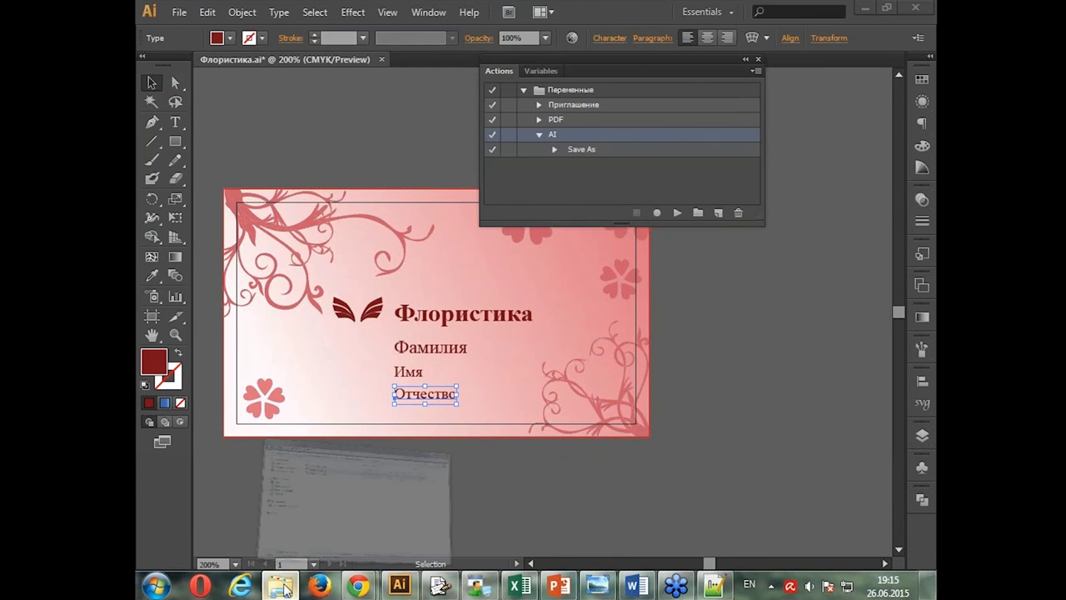
pyautogui.click(309, 44)
pyautogui.click(390, 135)
pyautogui.doubleClick(390, 135)
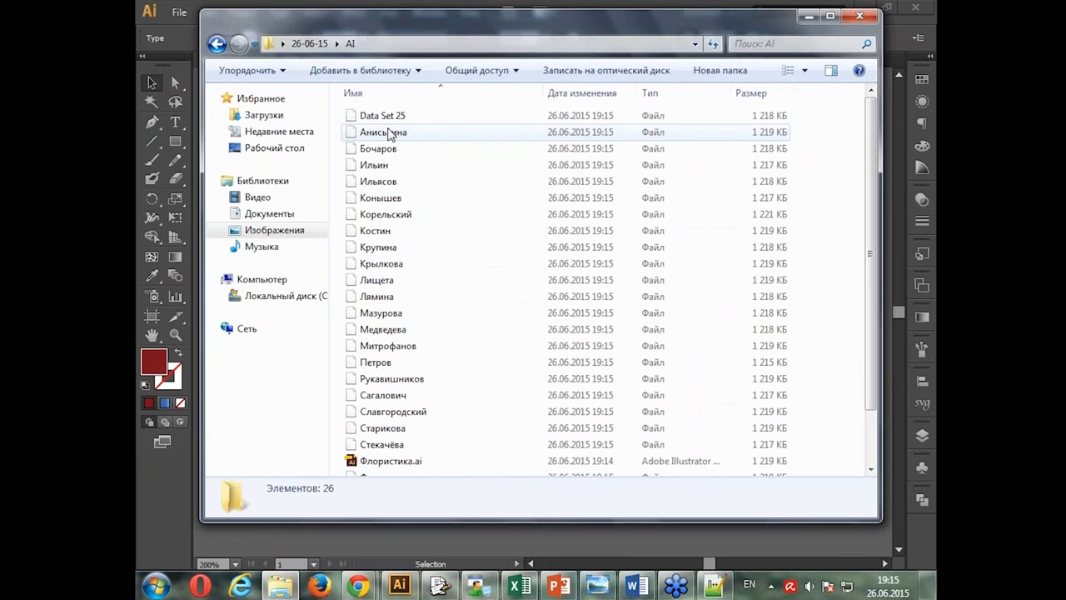
pyautogui.click(400, 464)
pyautogui.press('Delete')
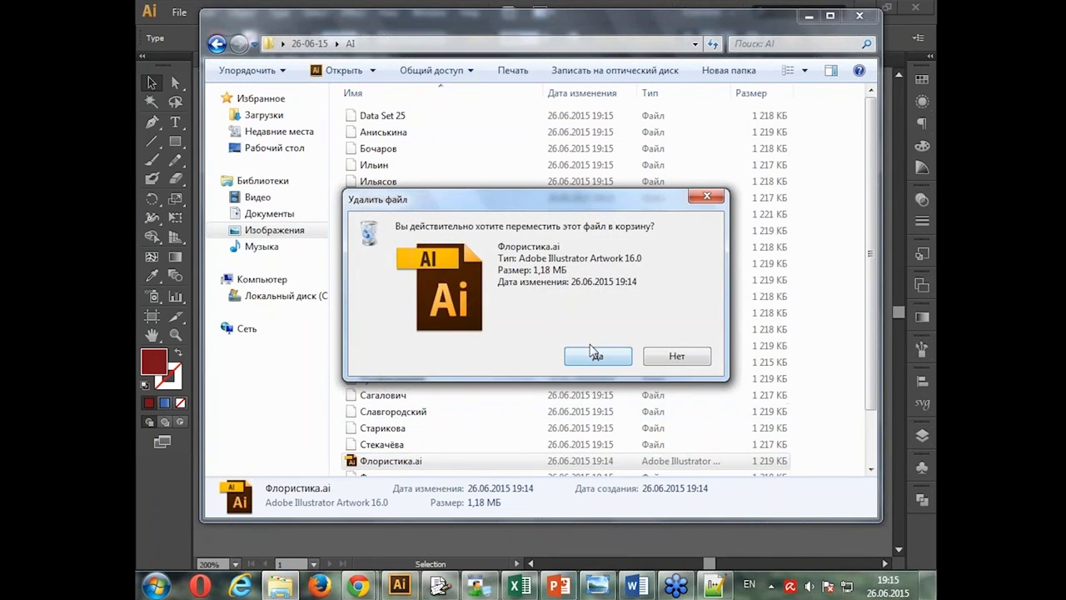
pyautogui.click(595, 357)
pyautogui.scroll(-1, 473, 303)
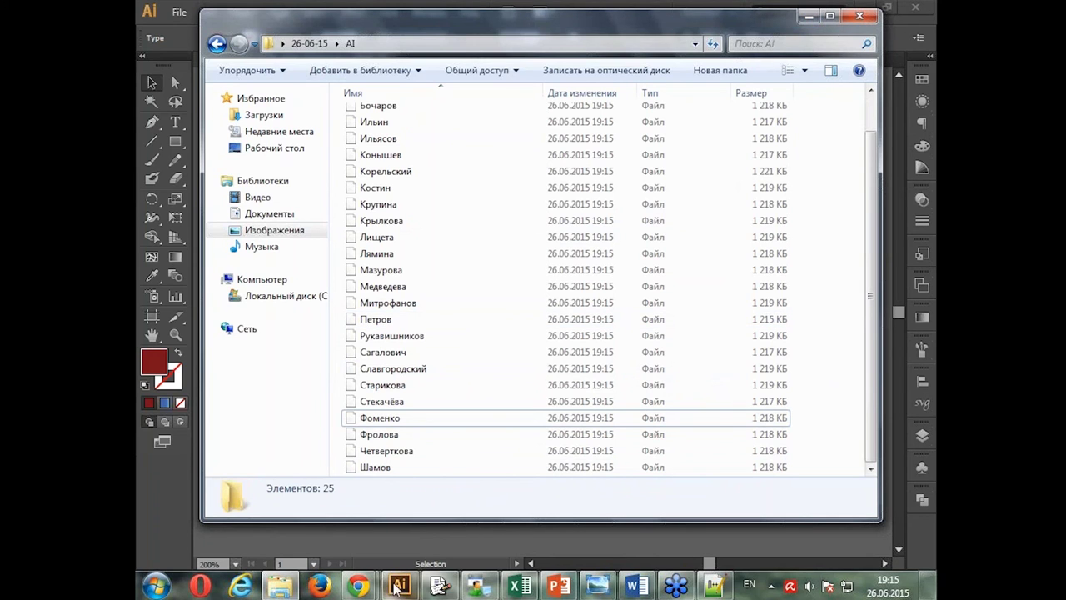
pyautogui.click(441, 587)
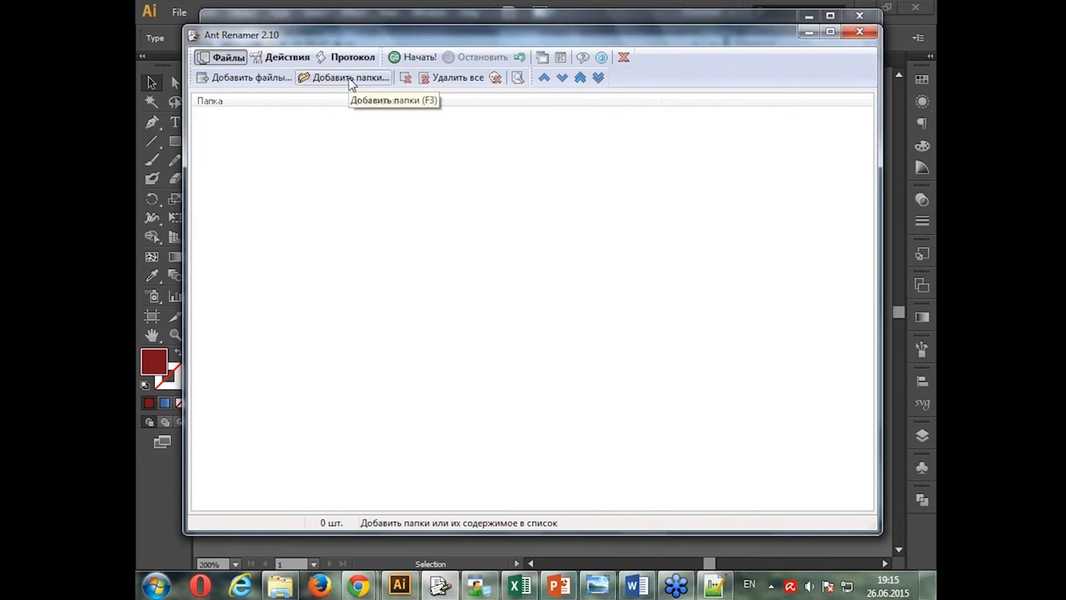
# - Add the files from the 26-06-15\AI folder to Ant Renamer's list
pyautogui.click(349, 78)
pyautogui.click(412, 139)
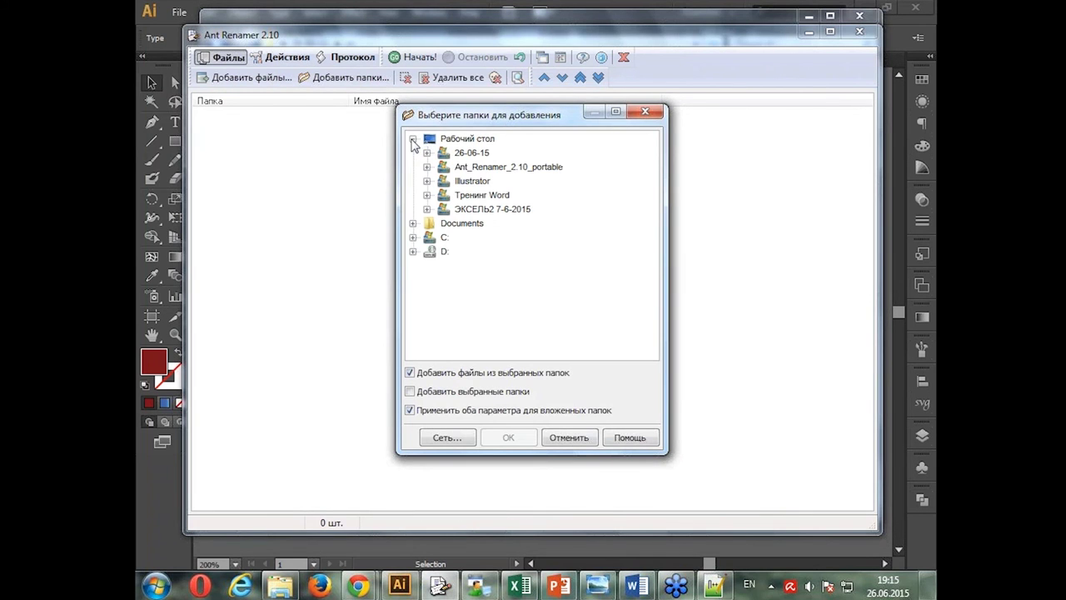
pyautogui.click(426, 153)
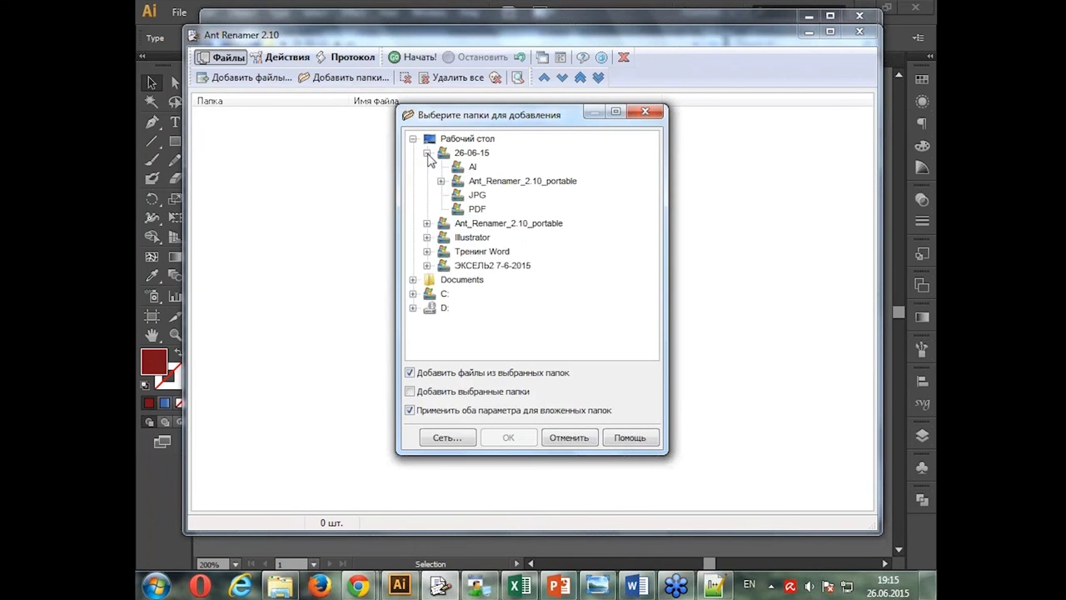
pyautogui.click(462, 168)
pyautogui.click(506, 437)
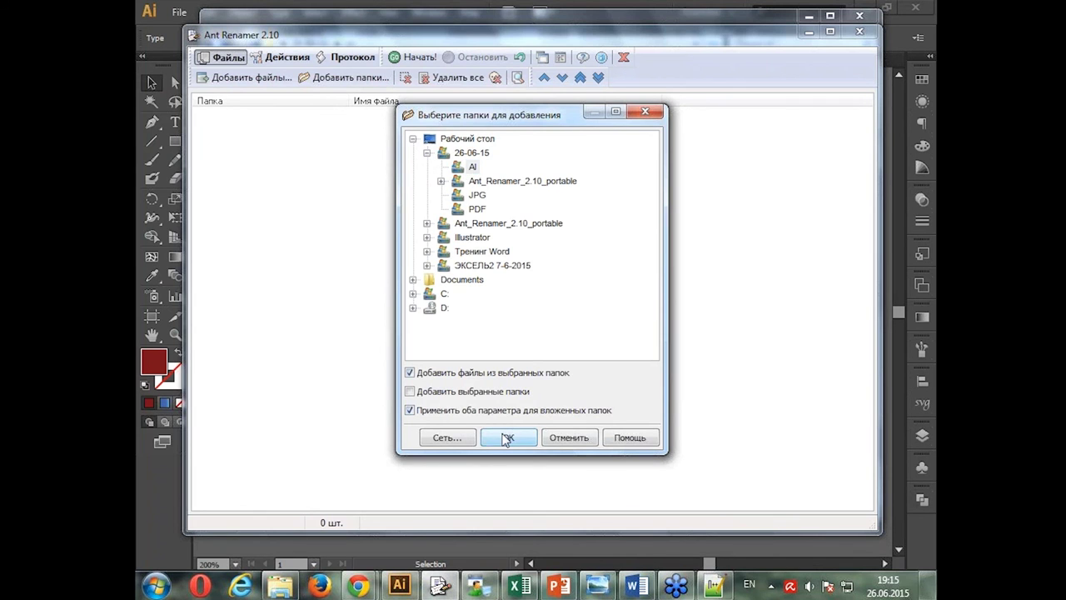
# - Change every file's extension to ai, check the names in Explorer, and minimize both windows
pyautogui.click(282, 62)
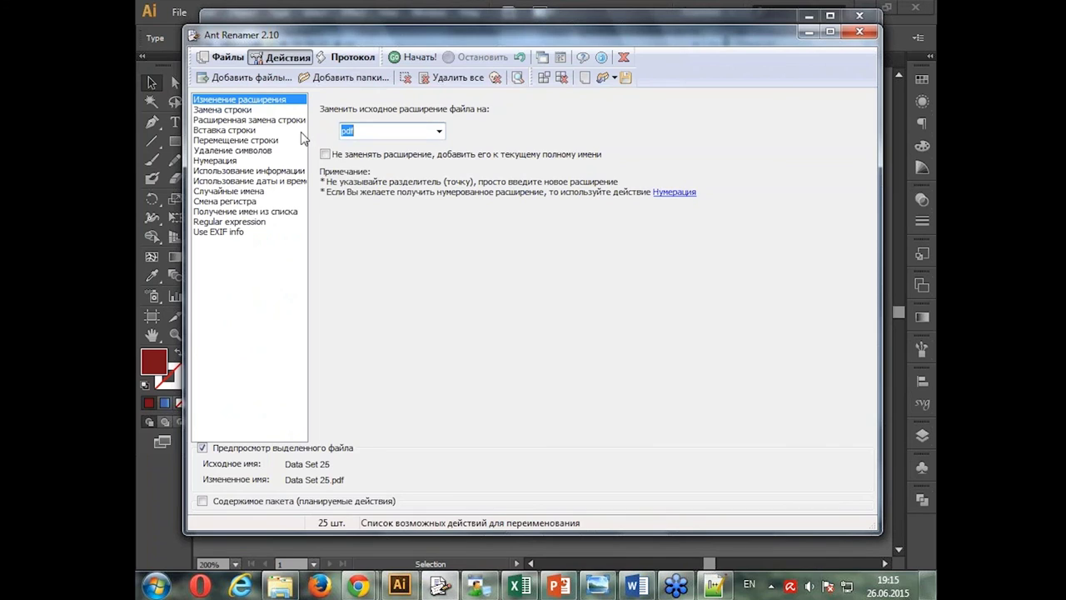
pyautogui.write('ai')
pyautogui.click(416, 57)
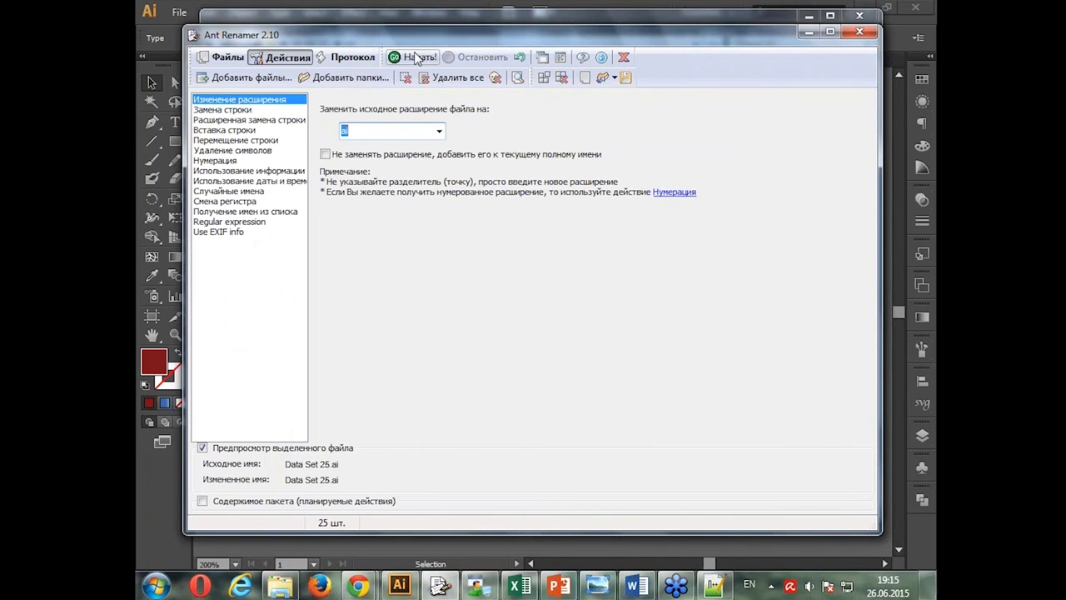
pyautogui.click(222, 57)
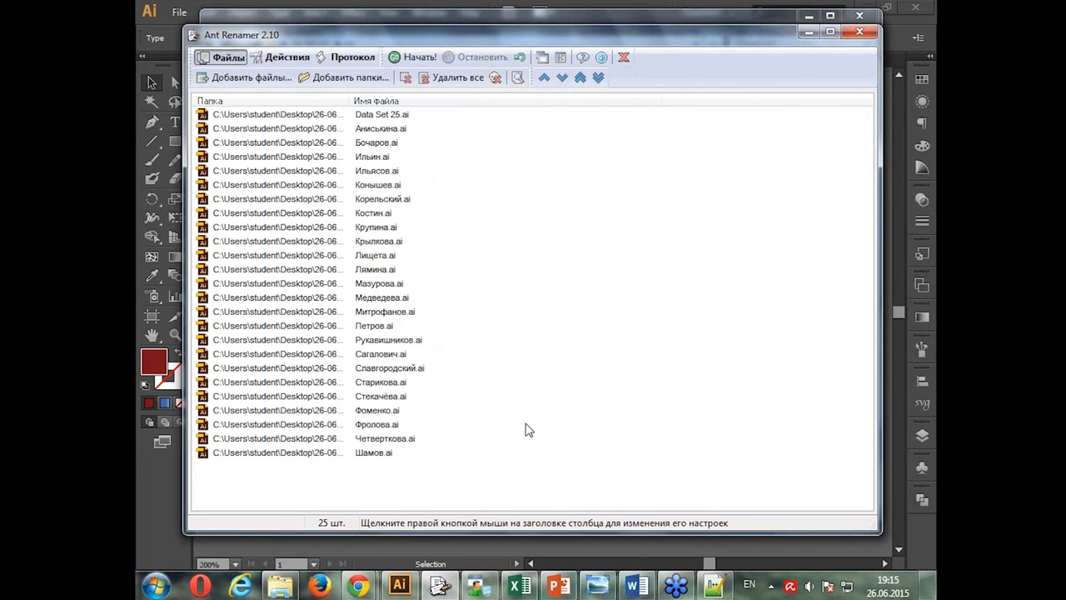
pyautogui.click(280, 586)
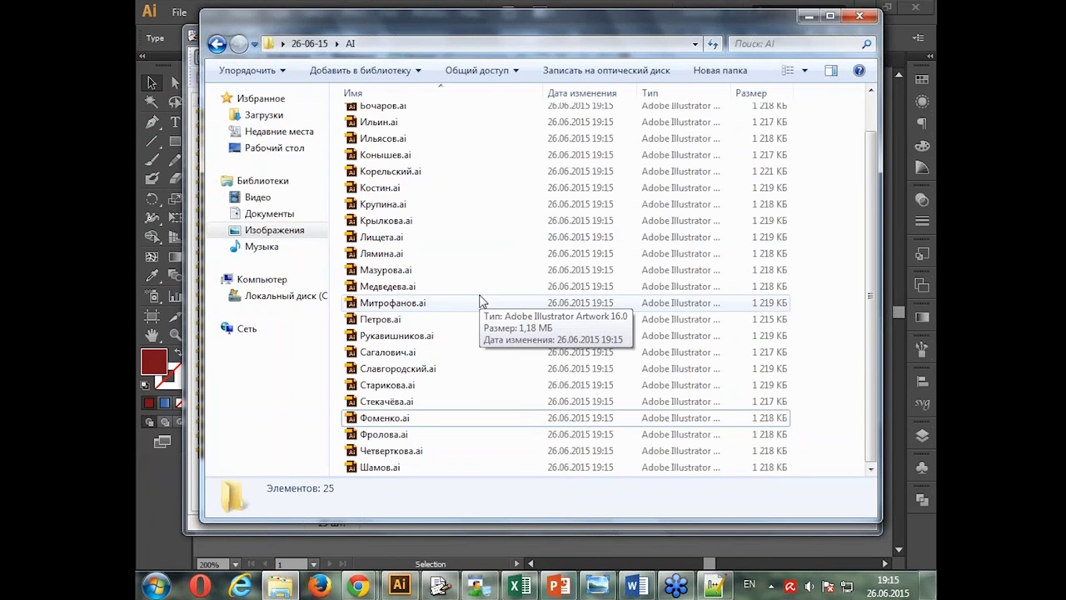
pyautogui.click(809, 19)
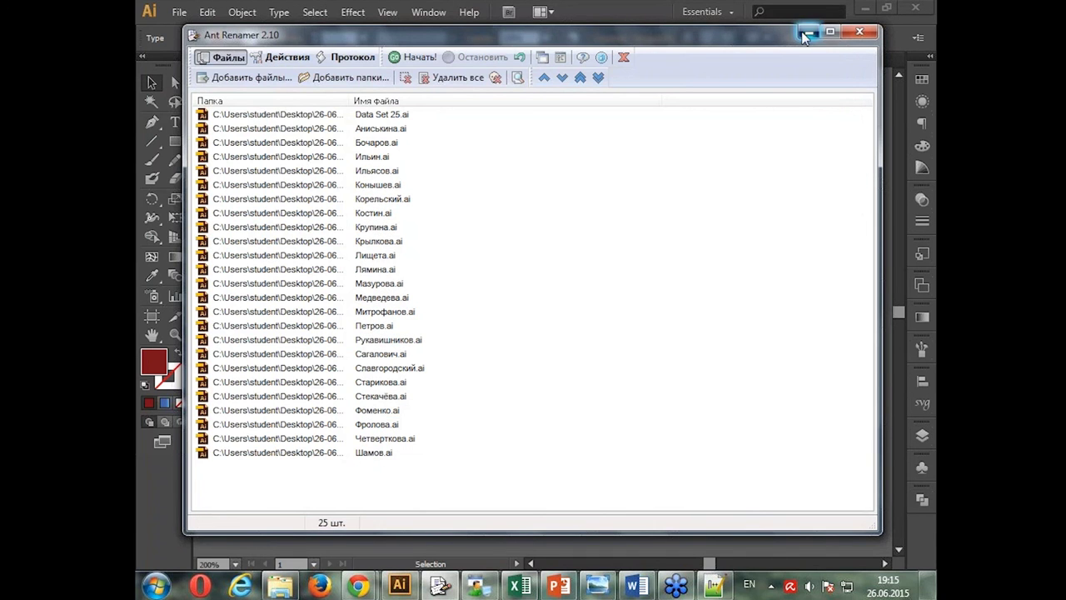
pyautogui.click(804, 35)
# - Marquee-select the entire business card, then switch to the PowerPoint slideshow
pyautogui.moveTo(611, 71); pyautogui.dragTo(711, 69)
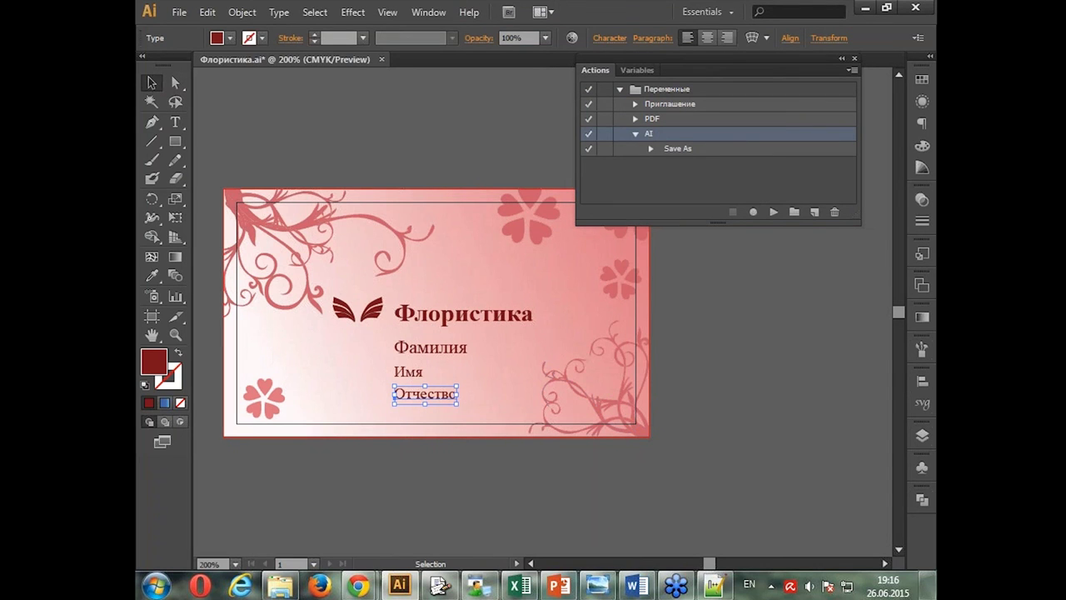
pyautogui.moveTo(333, 466); pyautogui.dragTo(488, 232)
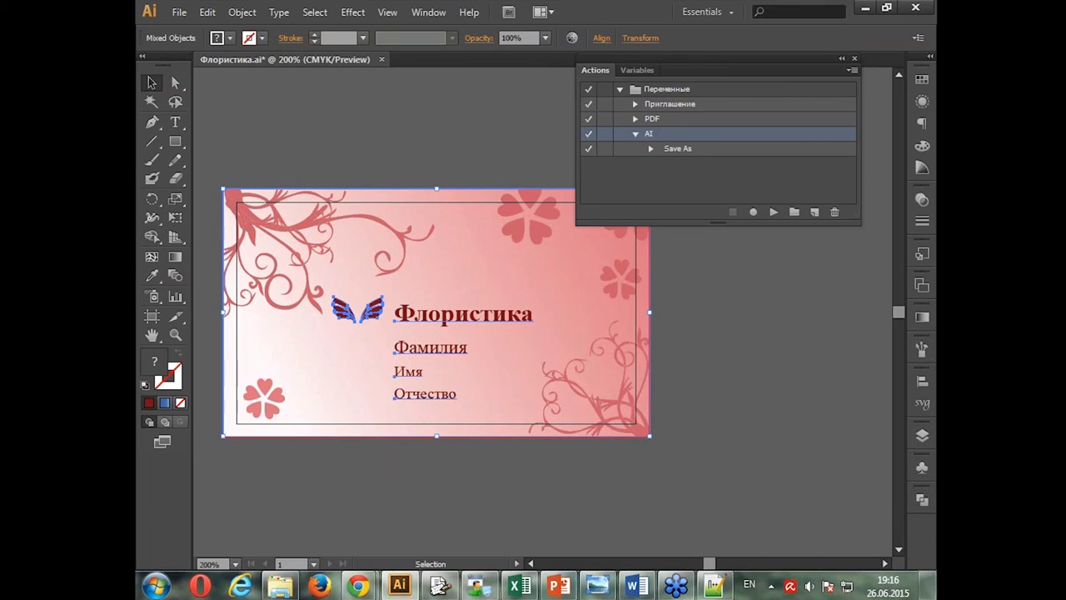
pyautogui.moveTo(519, 585)
pyautogui.click(549, 586)
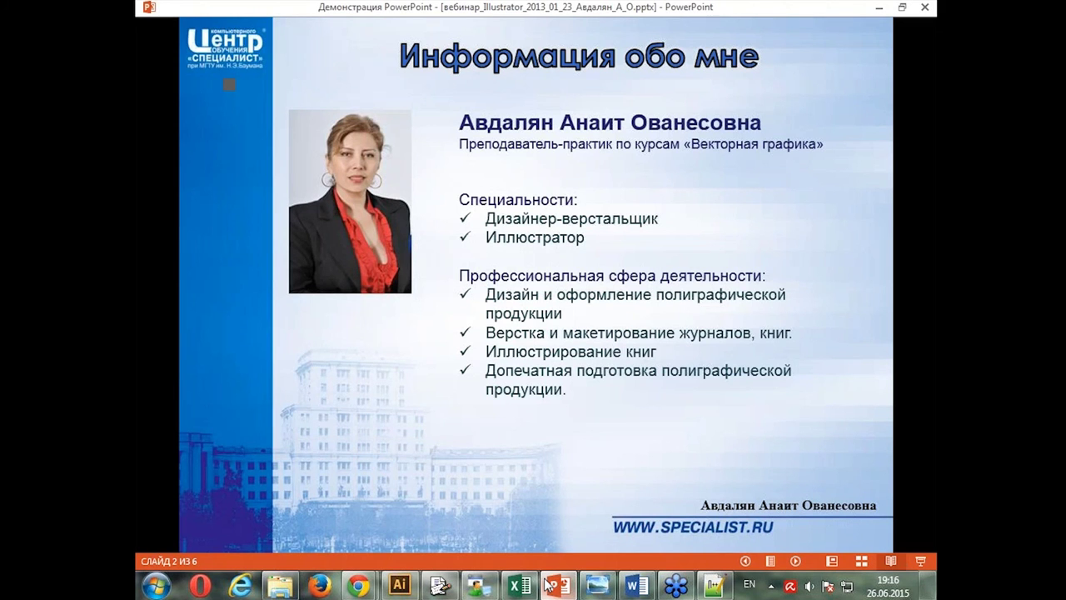
# - Revisit slides 1 and 2 of the deck, then return to Illustrator and deselect all
pyautogui.click(746, 561)
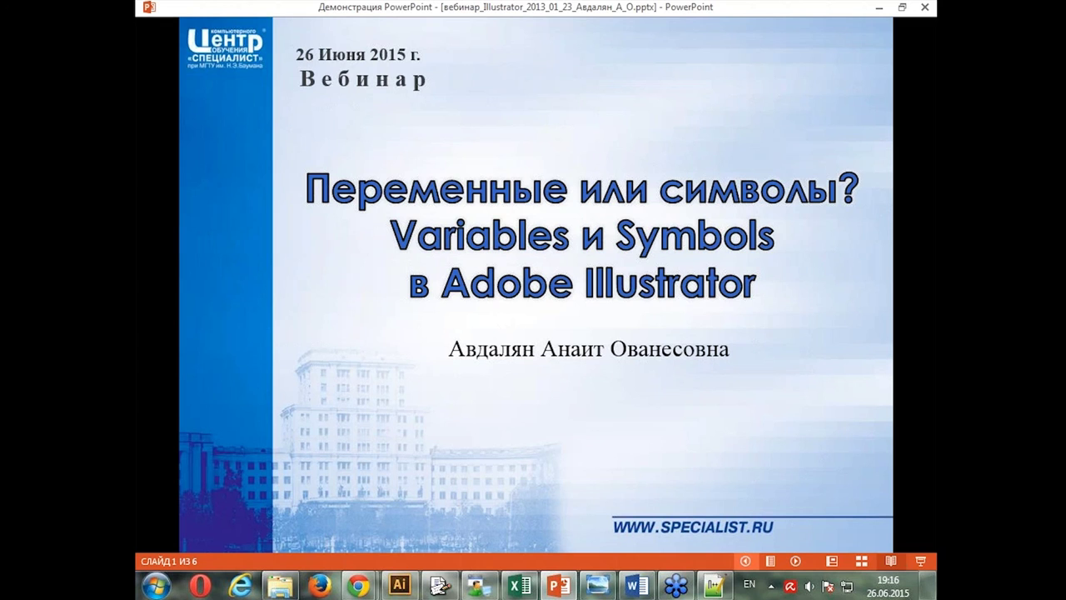
pyautogui.press('Right')
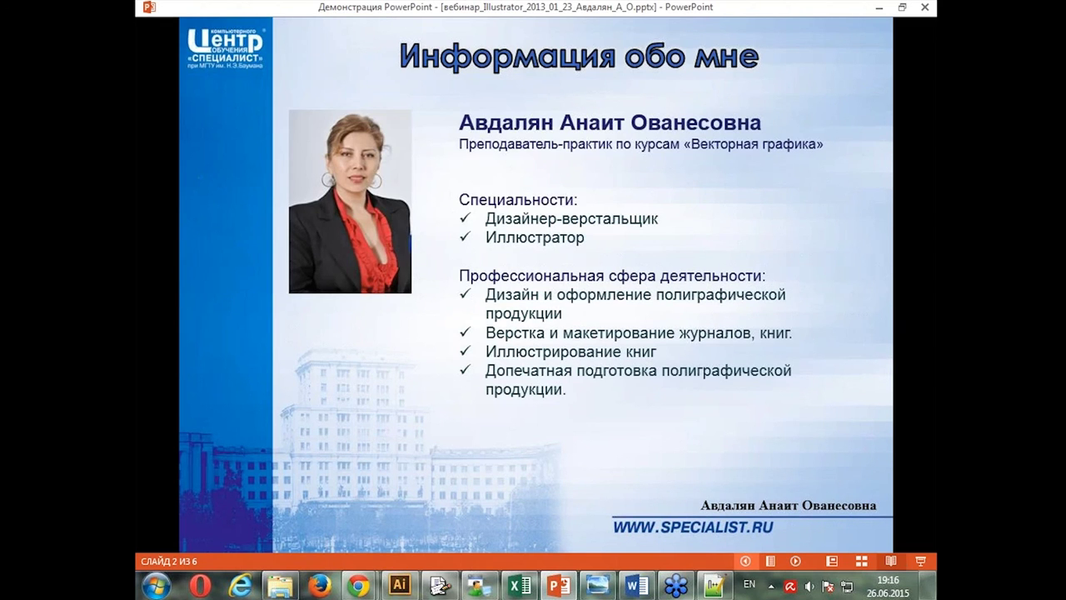
pyautogui.click(403, 587)
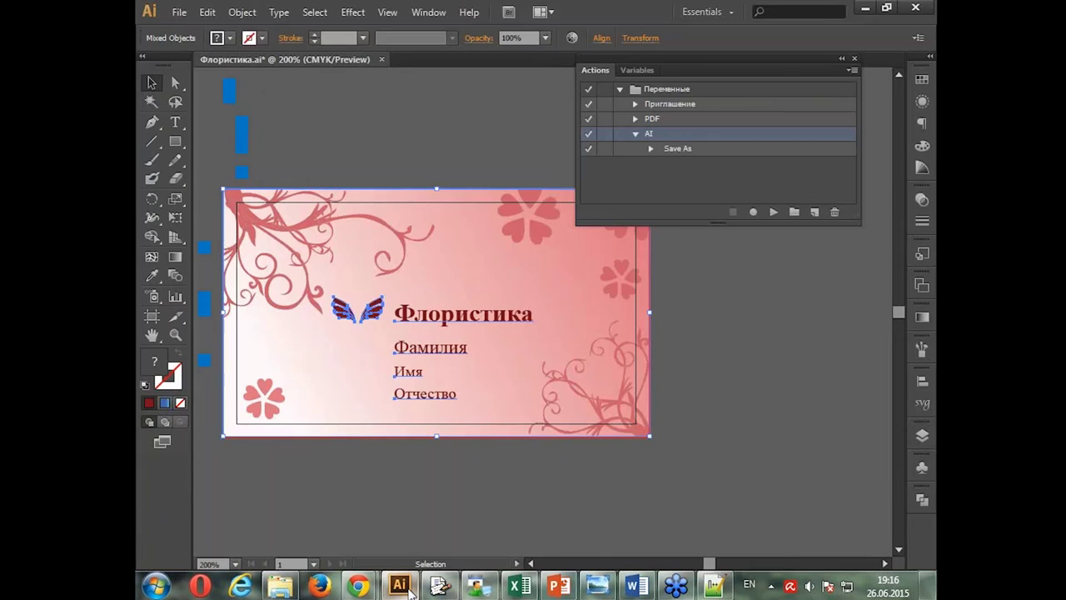
pyautogui.hotkey('ctrl', 'shift', 'a')
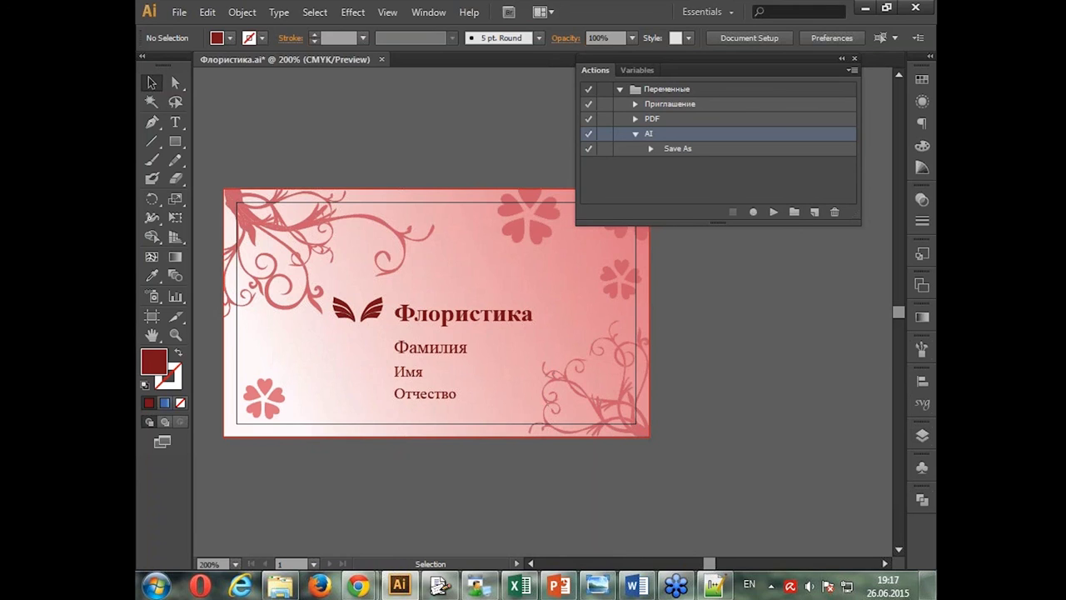
# - Select the business card artwork, scale it to about 94 mm wide and reposition it
pyautogui.moveTo(713, 78)
pyautogui.mouseDown()
pyautogui.moveTo(713, 146)
pyautogui.moveTo(922, 186)
pyautogui.mouseUp()
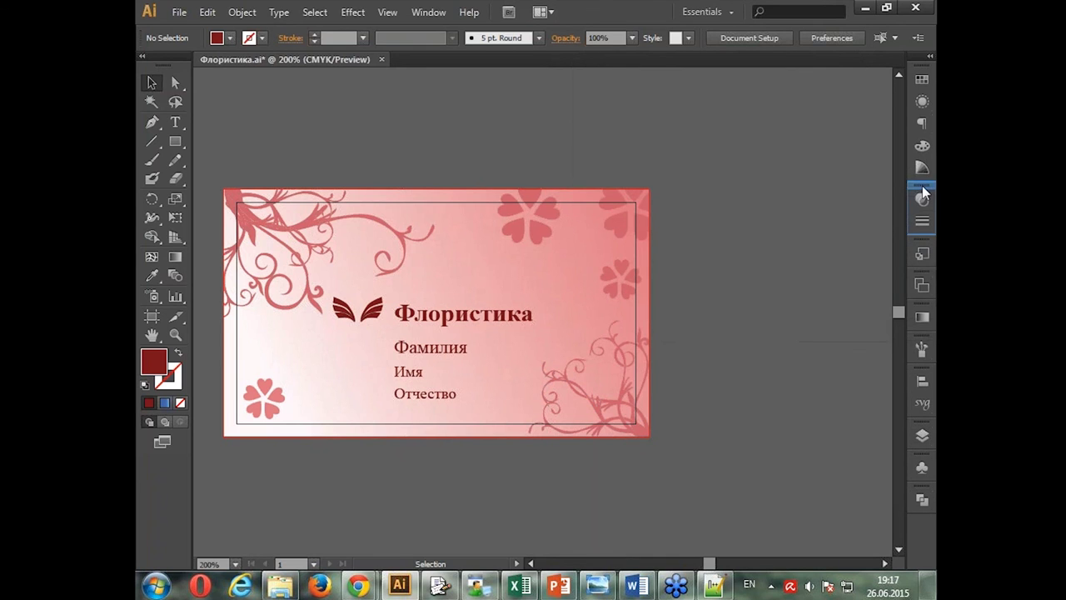
pyautogui.moveTo(208, 157)
pyautogui.mouseDown()
pyautogui.moveTo(670, 450)
pyautogui.moveTo(639, 425)
pyautogui.mouseUp()
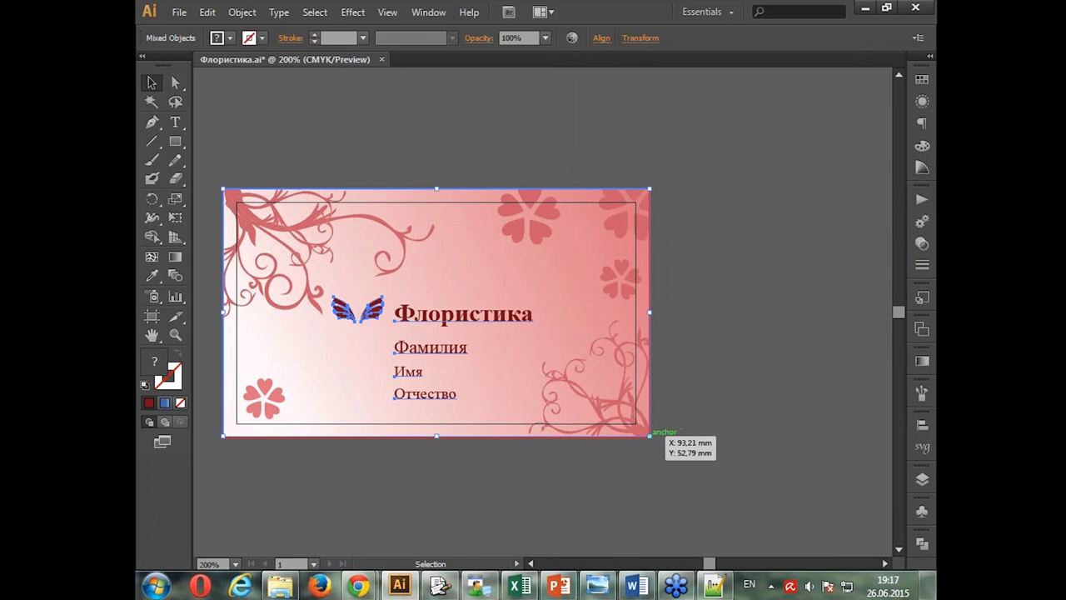
pyautogui.moveTo(638, 425)
pyautogui.mouseDown()
pyautogui.moveTo(631, 420)
pyautogui.moveTo(640, 423)
pyautogui.mouseUp()
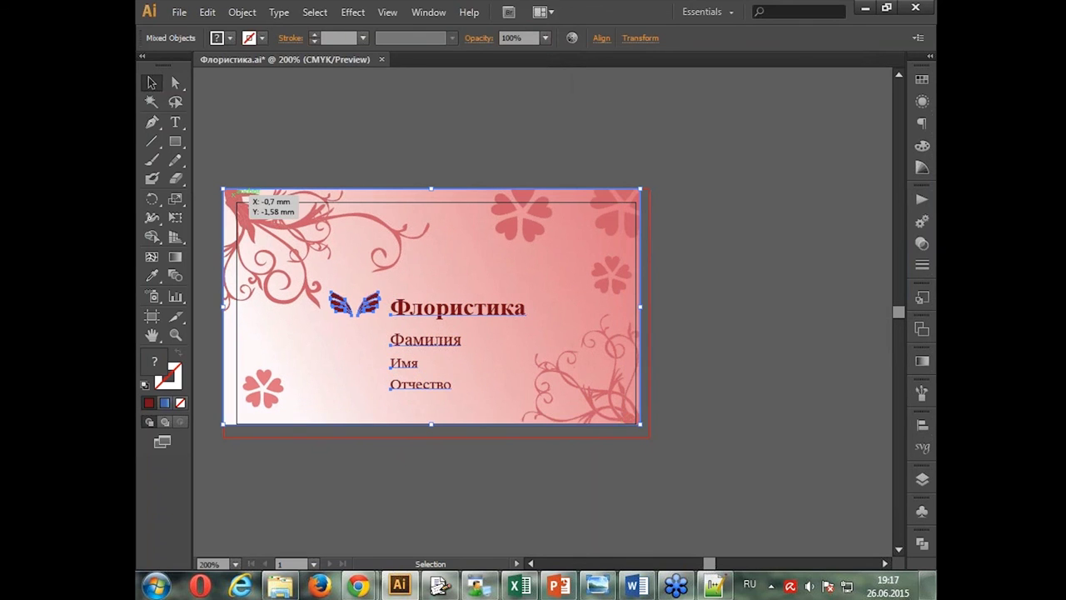
pyautogui.moveTo(237, 202)
pyautogui.mouseDown()
pyautogui.moveTo(224, 189)
pyautogui.moveTo(238, 201)
pyautogui.mouseUp()
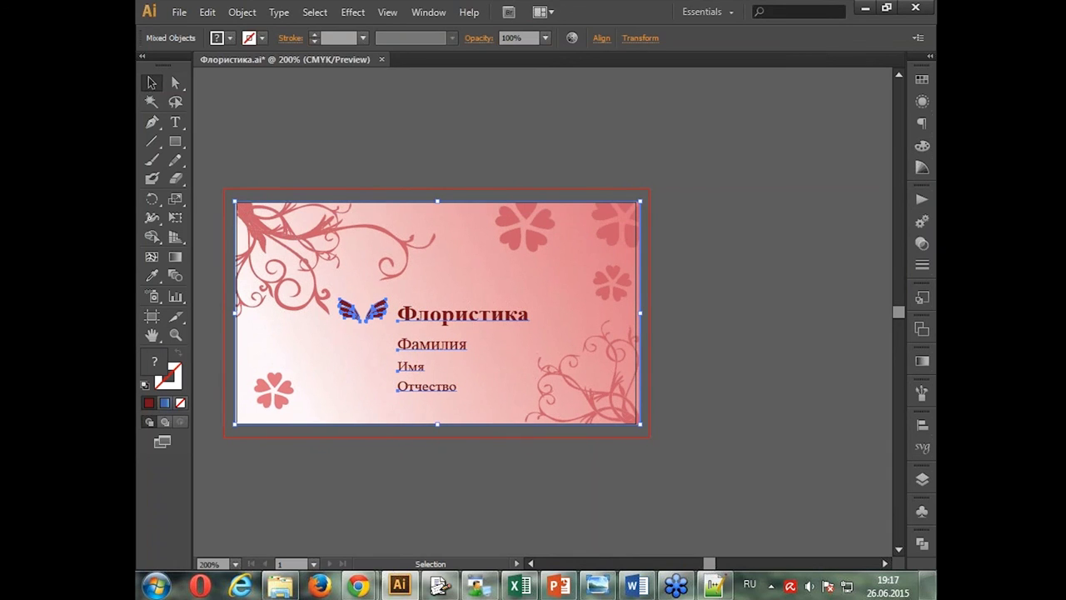
# - Set the card artwork to exactly 90 mm wide and 50 mm high
pyautogui.click(635, 39)
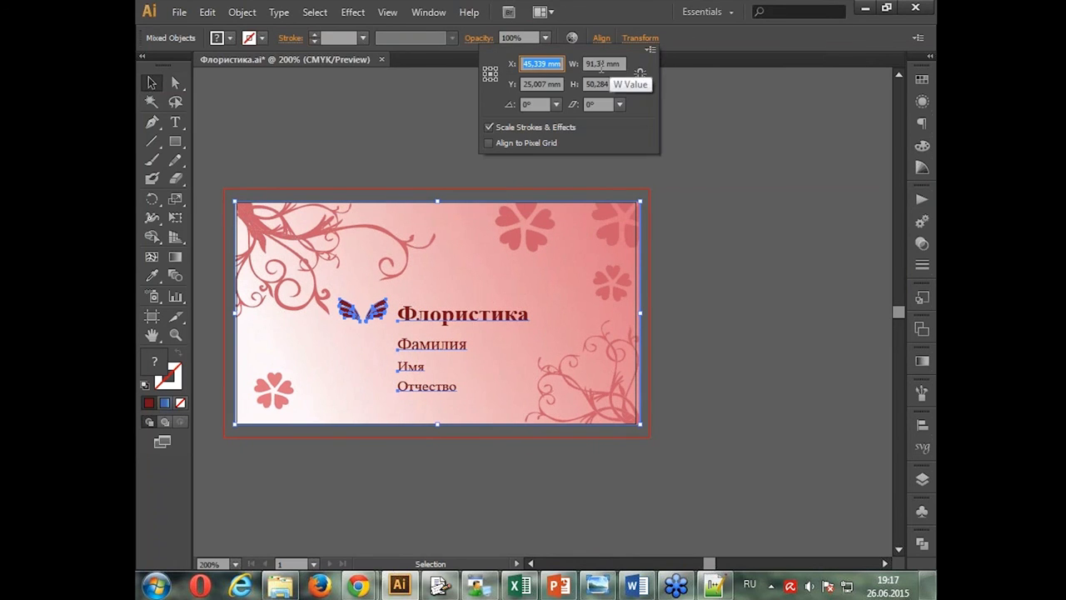
pyautogui.click(609, 64)
pyautogui.write('90')
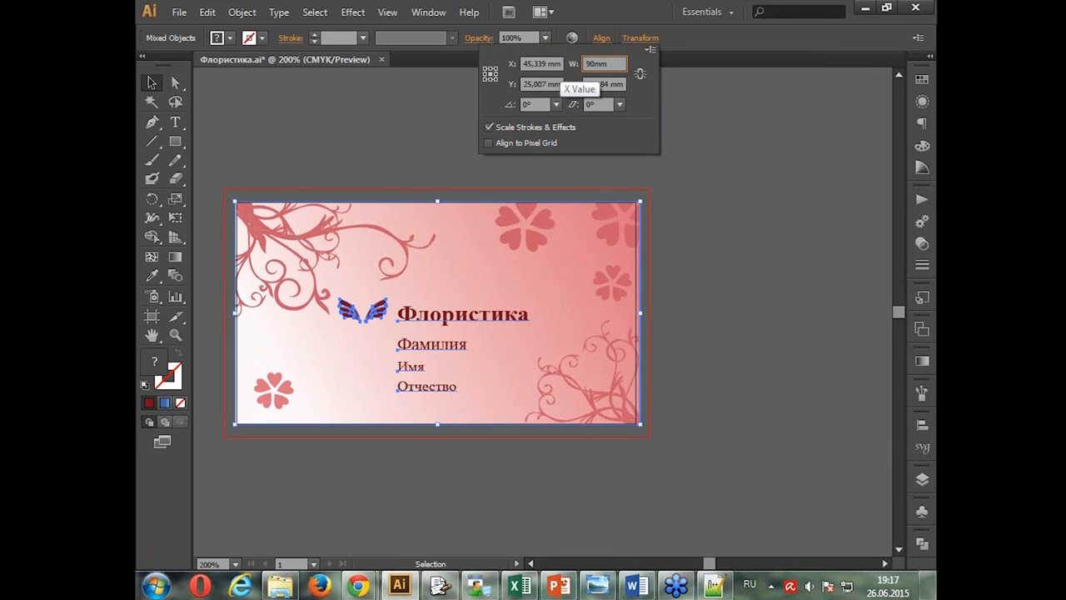
pyautogui.press('Tab')
pyautogui.write('50')
pyautogui.press('Tab')
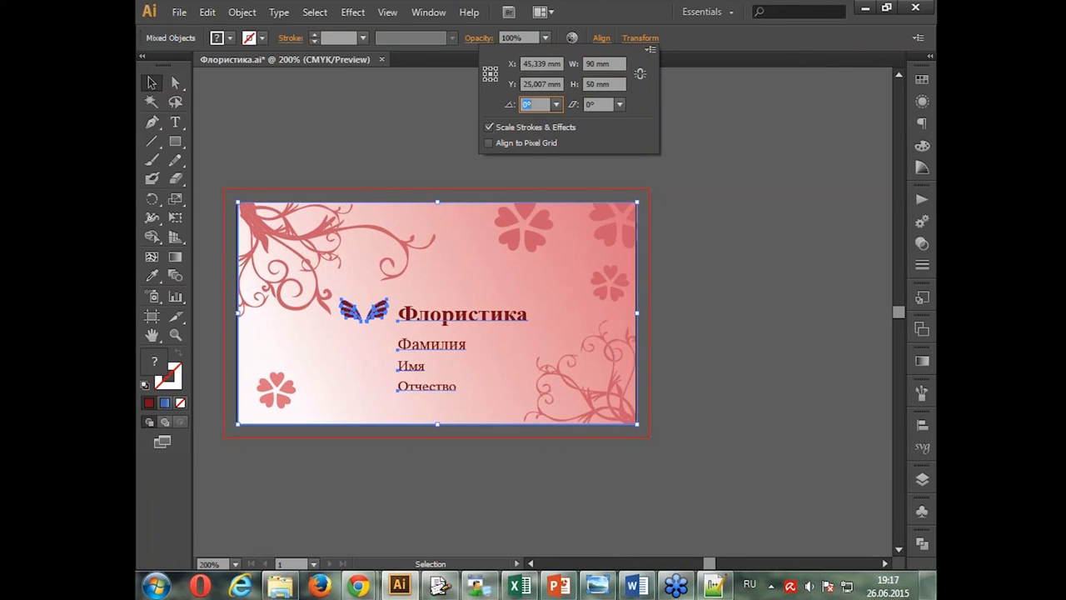
pyautogui.press('Escape')
# - Reselect the whole card and copy it
pyautogui.moveTo(248, 148); pyautogui.dragTo(666, 474)
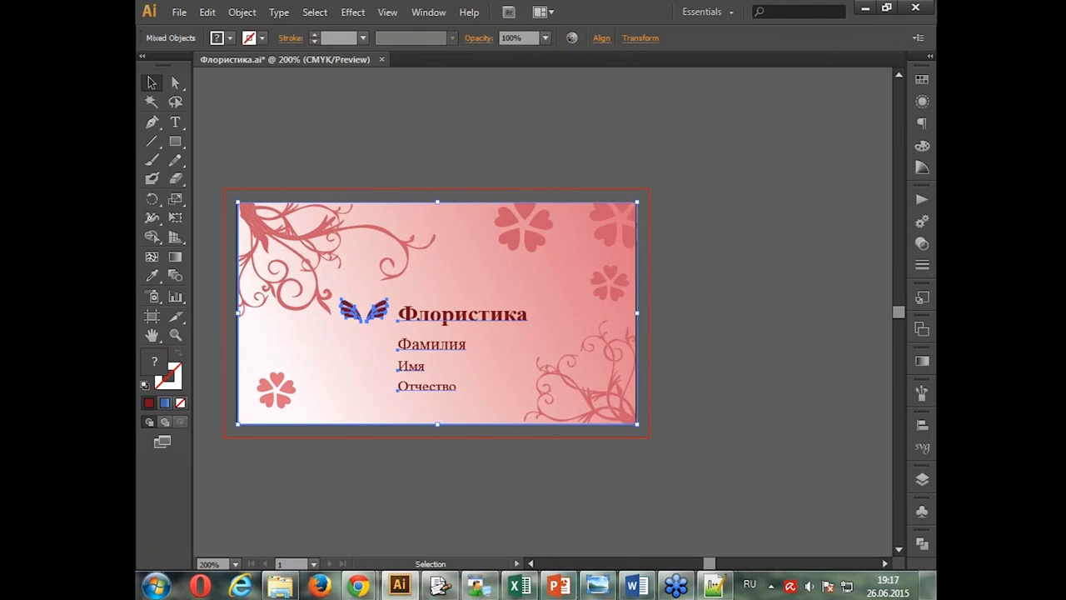
pyautogui.press('a')
pyautogui.press('v')
# - Close Флористика.ai without saving and start a new document
pyautogui.click(382, 59)
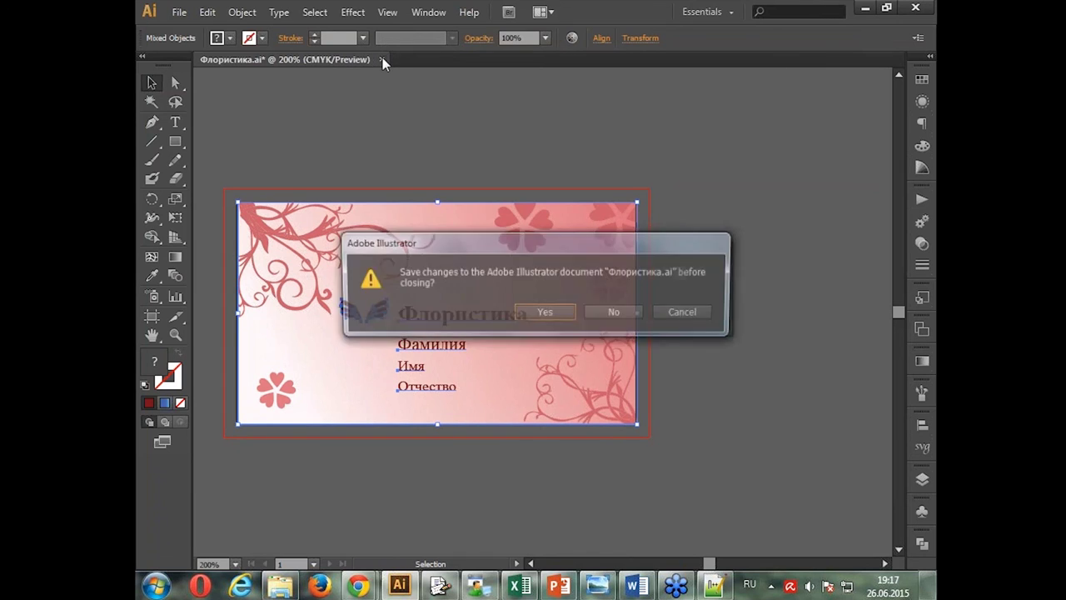
pyautogui.click(623, 310)
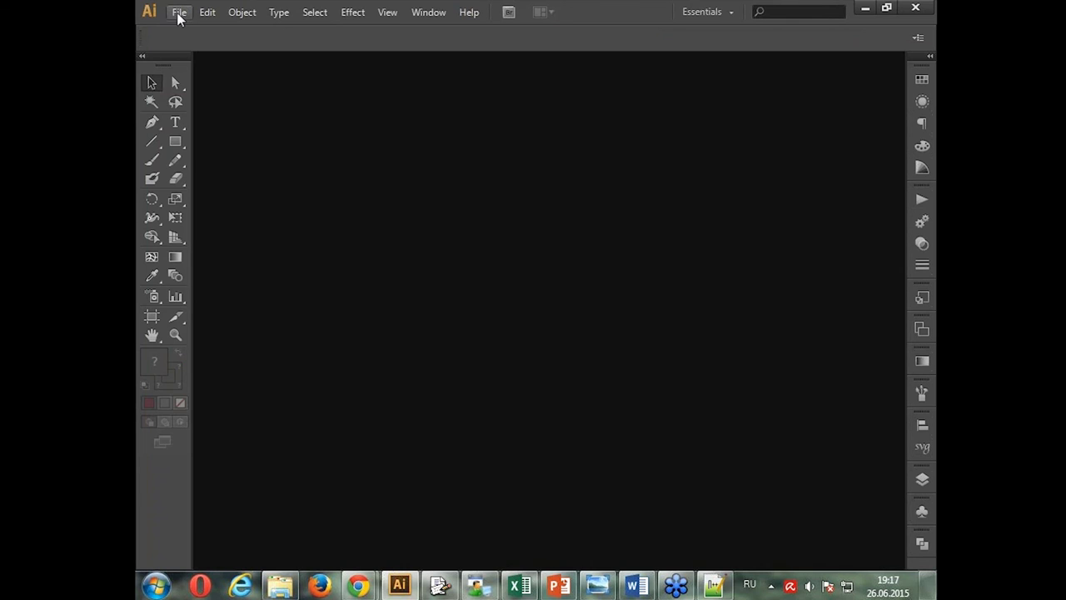
pyautogui.click(180, 12)
pyautogui.click(194, 36)
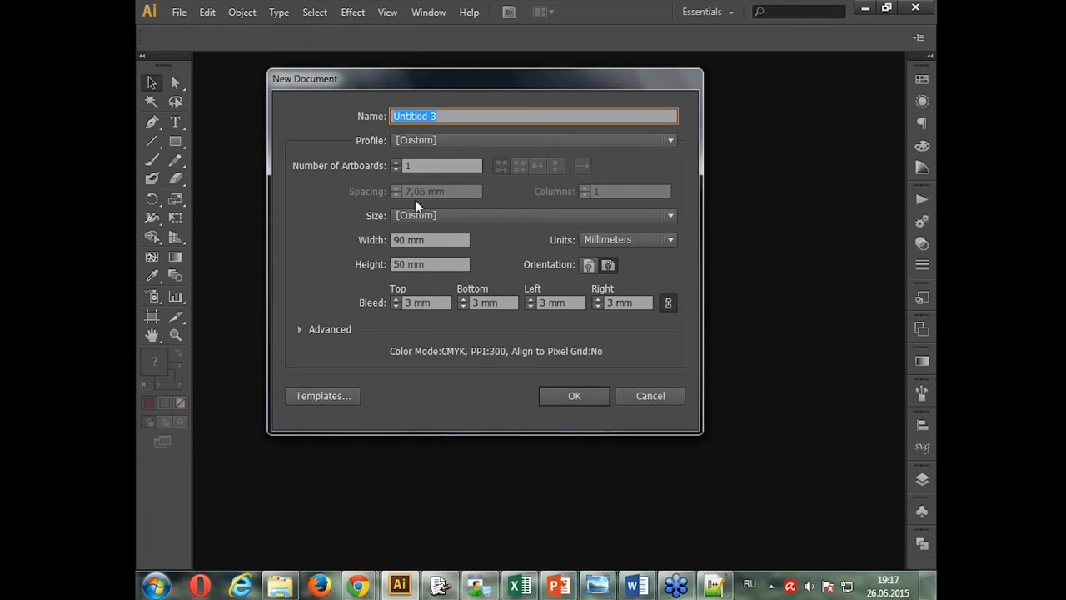
# - Create the new document as A4 portrait with 0 mm bleed
pyautogui.click(422, 216)
pyautogui.click(421, 305)
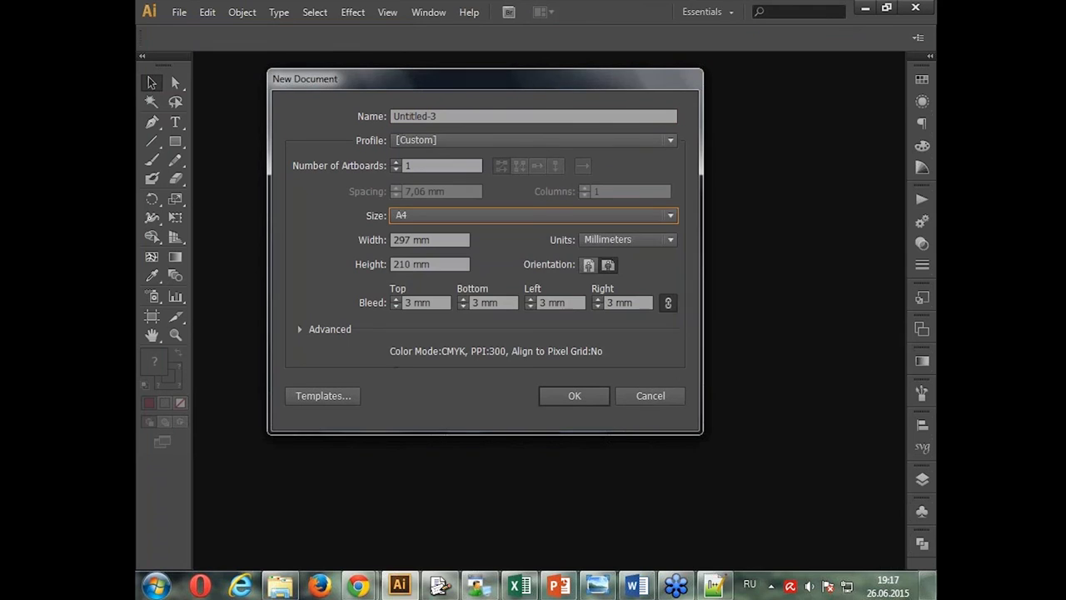
pyautogui.click(587, 265)
pyautogui.click(444, 302)
pyautogui.write('0')
pyautogui.press('Tab')
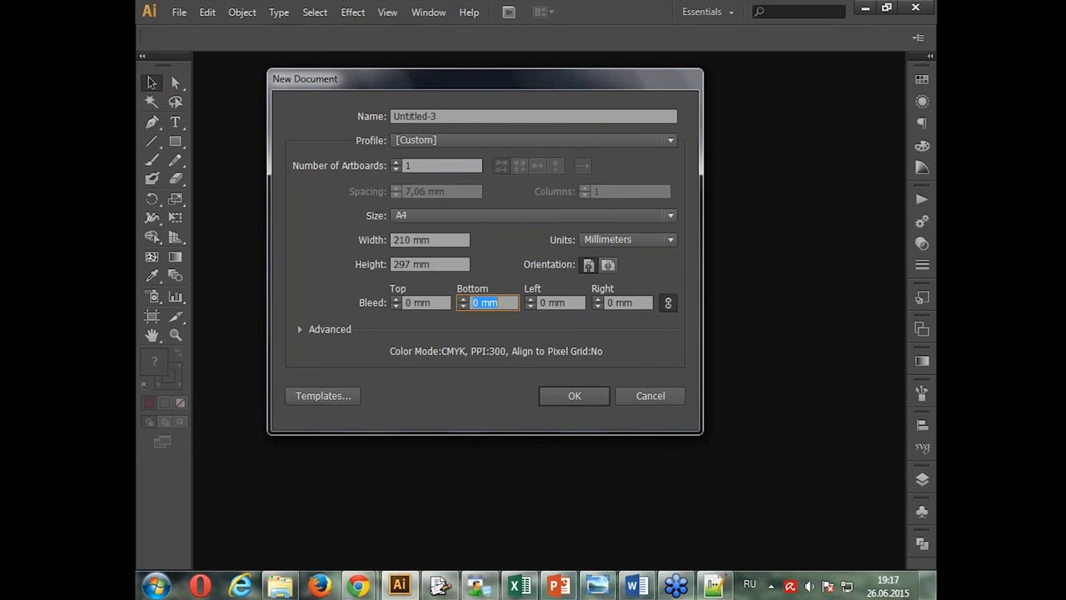
pyautogui.click(554, 395)
# - Paste the card and move it to the page's top-left corner
pyautogui.hotkey('ctrl', 'v')
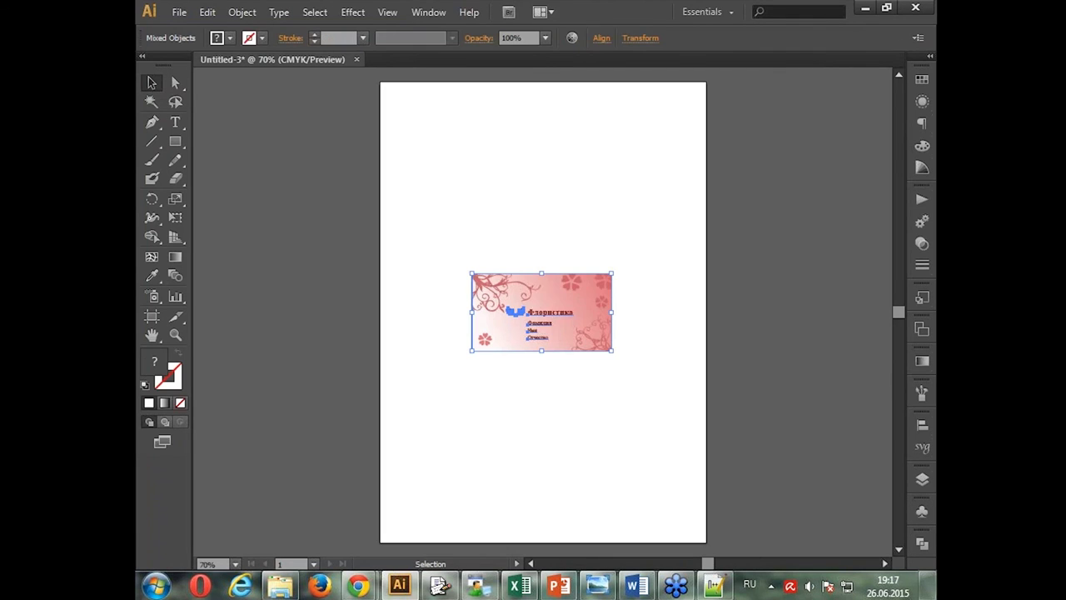
pyautogui.moveTo(546, 288)
pyautogui.mouseDown()
pyautogui.moveTo(456, 104)
pyautogui.moveTo(483, 128)
pyautogui.mouseUp()
pyautogui.hotkey('ctrl', 'shift', 'a')
pyautogui.scroll(2, 454, 121)
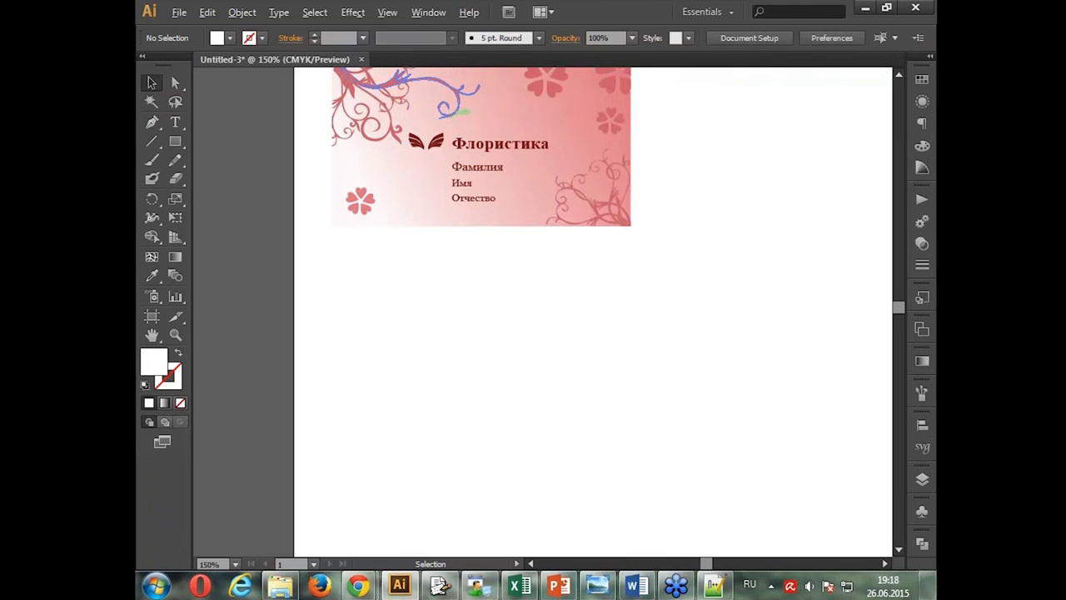
# - Replace the placeholder name lines with Иванов, Иван and Иванович, then zoom out
pyautogui.press('t')
pyautogui.doubleClick(477, 168)
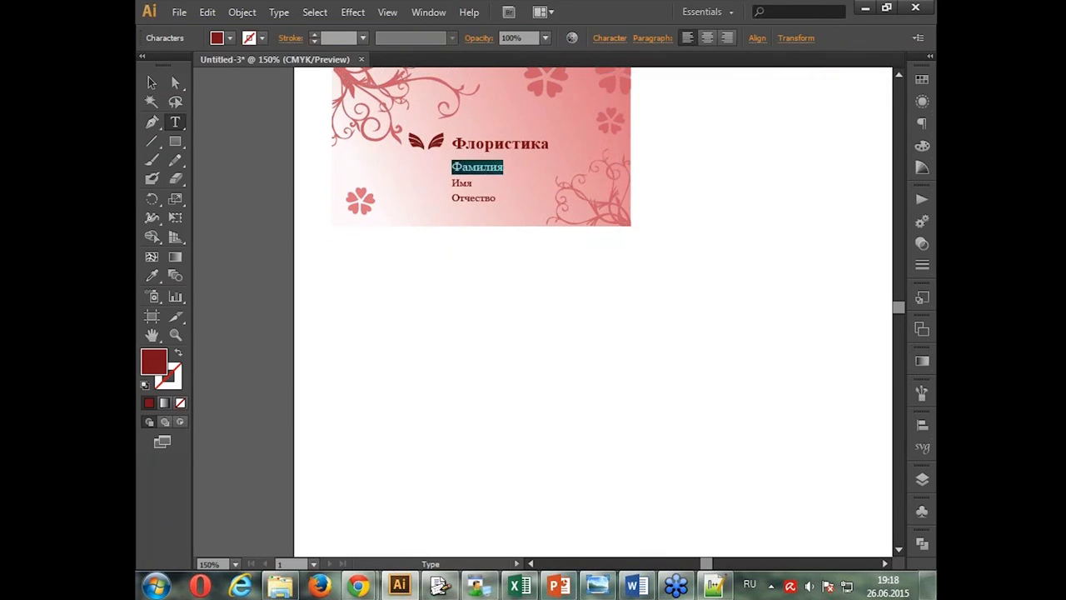
pyautogui.write('Иванов')
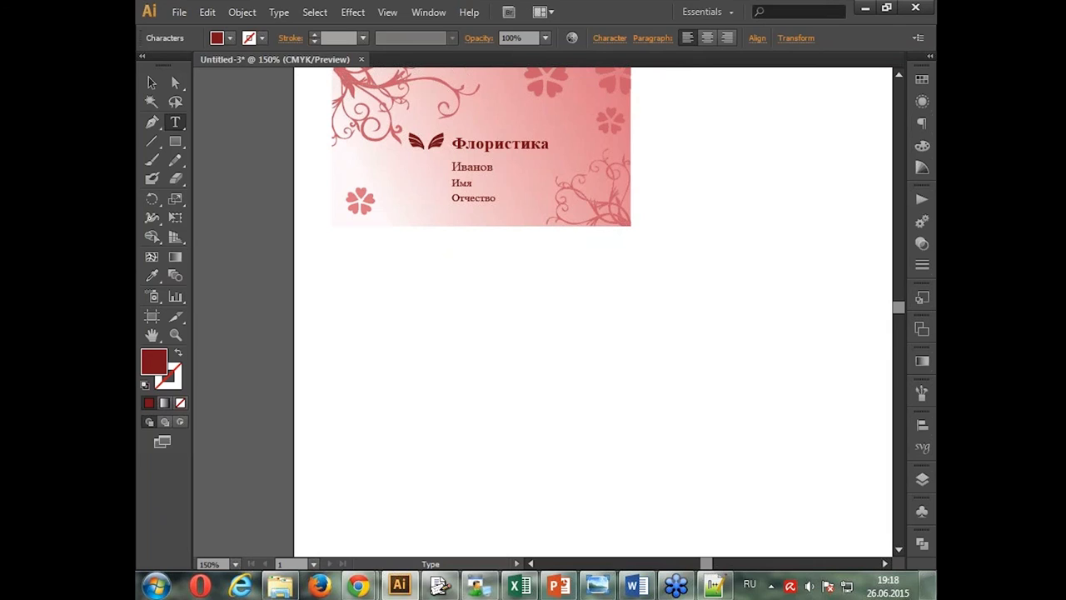
pyautogui.moveTo(458, 183); pyautogui.dragTo(472, 183)
pyautogui.write('ван')
pyautogui.doubleClick(474, 197)
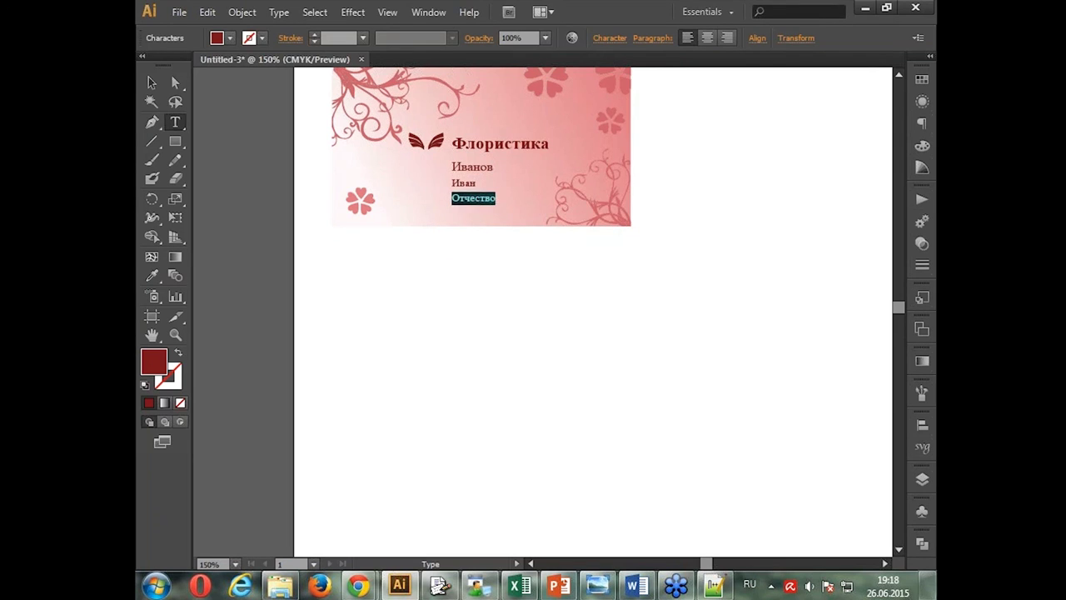
pyautogui.write('Иванович')
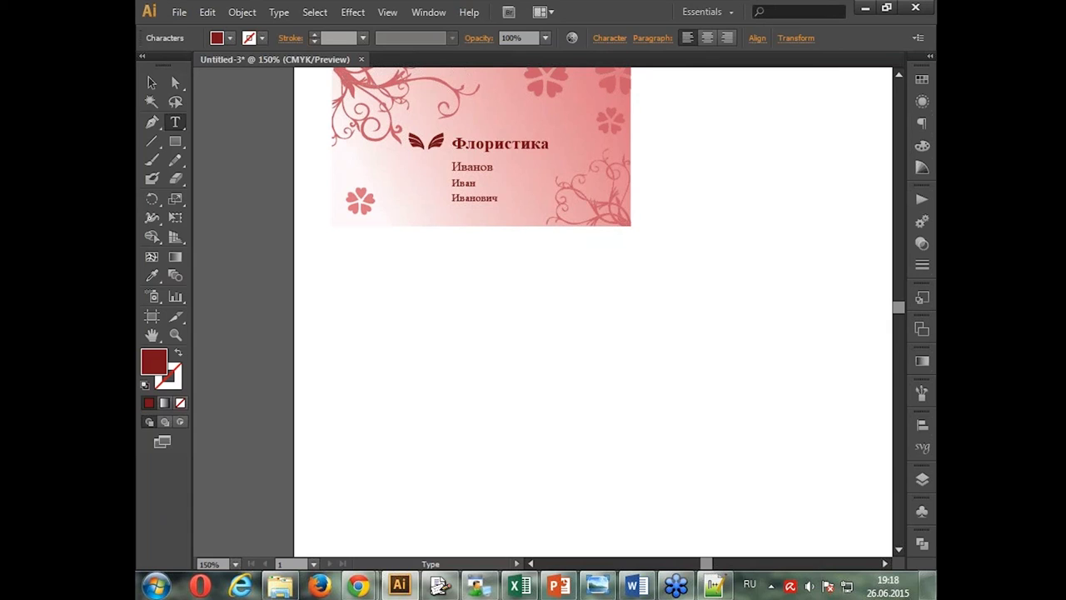
pyautogui.click(152, 82)
pyautogui.hotkey('ctrl', 'shift', 'a')
pyautogui.hotkey('ctrl', '-')
pyautogui.hotkey('ctrl', '-')
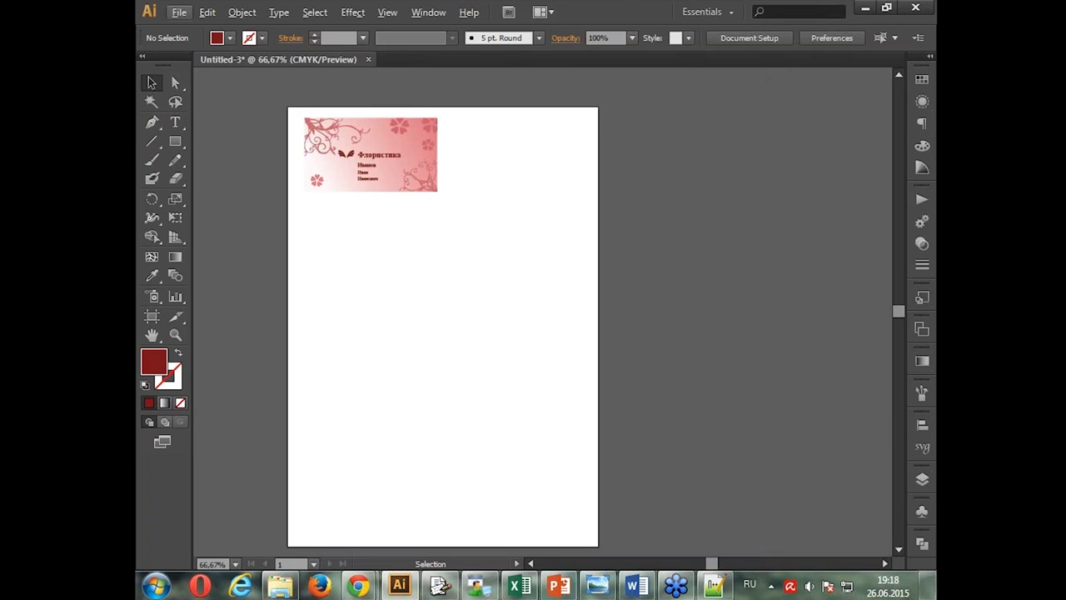
# - Drag the selected card into a floating Symbols panel to save it as a new symbol
pyautogui.moveTo(287, 103); pyautogui.dragTo(448, 210)
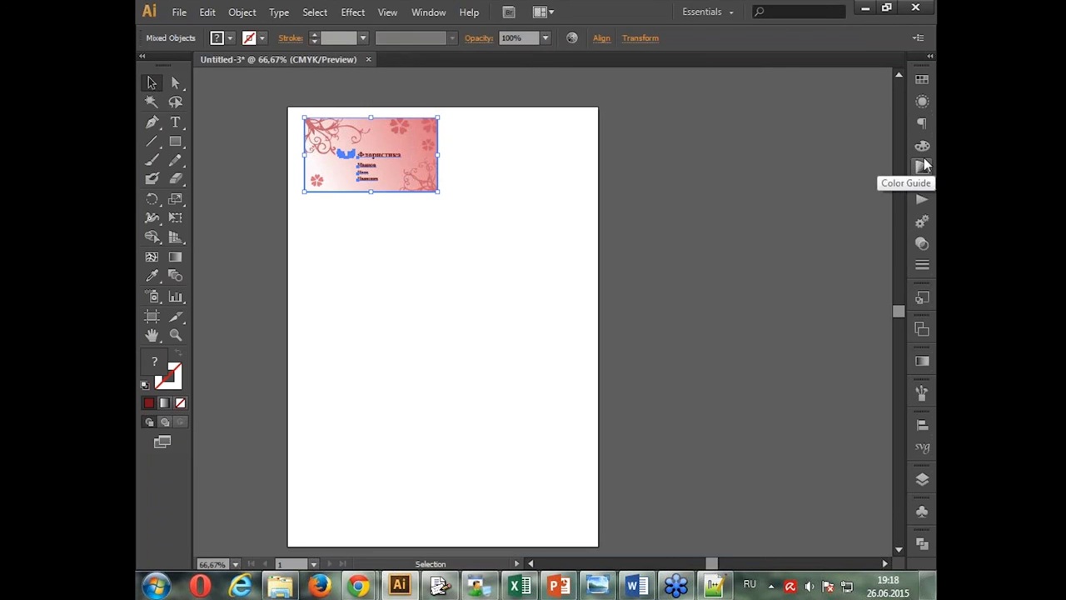
pyautogui.click(922, 511)
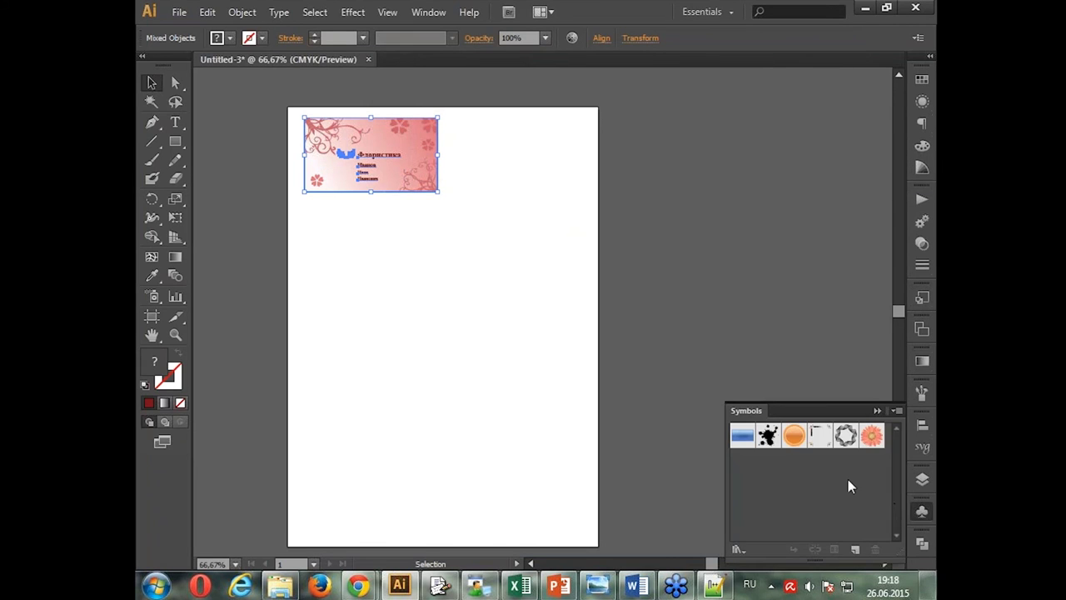
pyautogui.moveTo(754, 409); pyautogui.dragTo(669, 113)
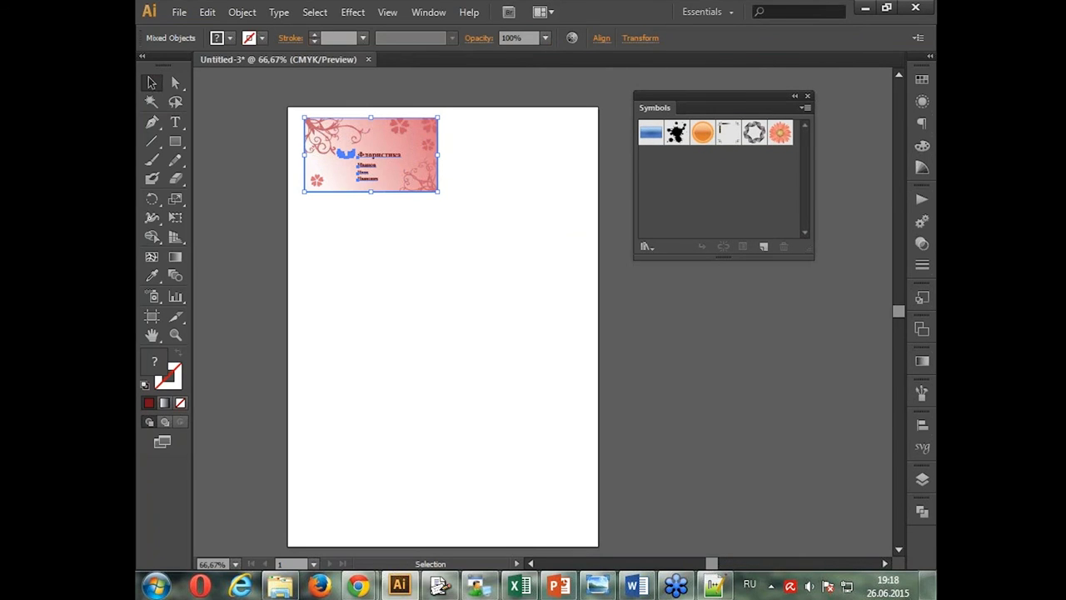
pyautogui.moveTo(357, 178); pyautogui.dragTo(661, 172)
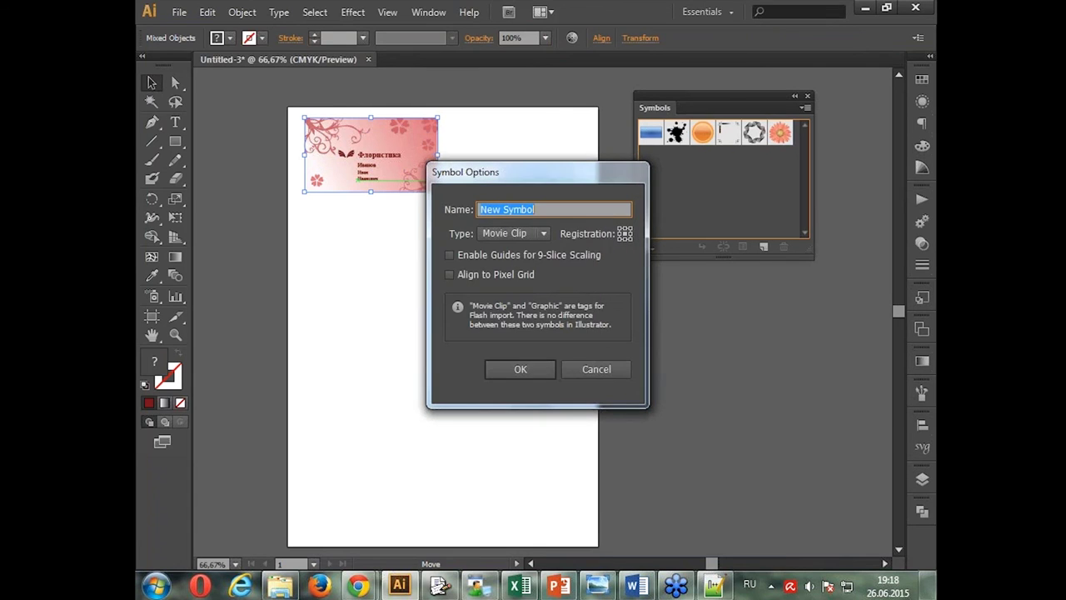
pyautogui.click(534, 371)
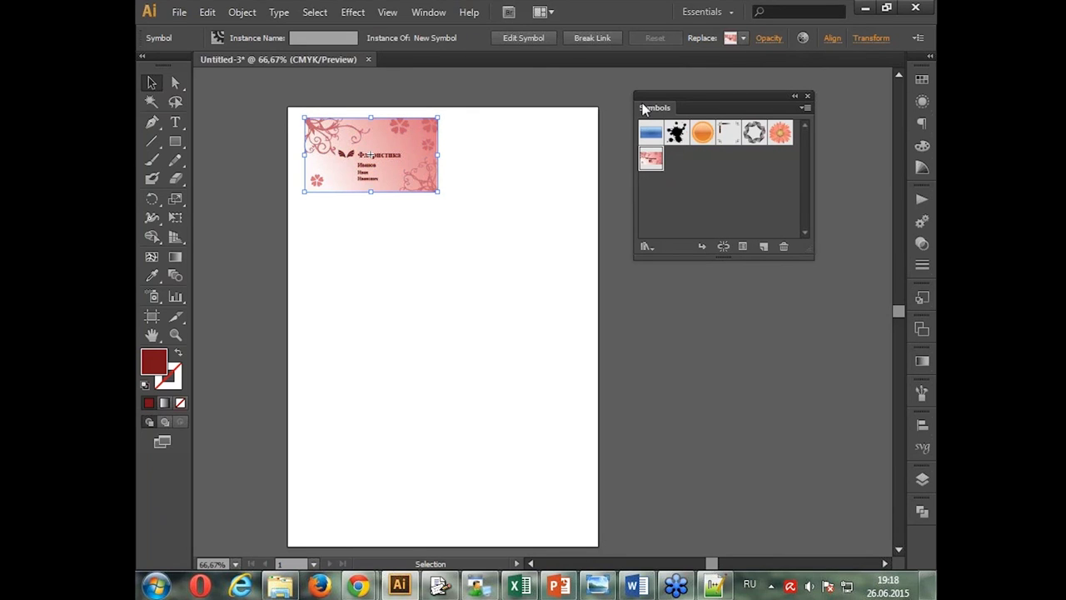
pyautogui.moveTo(658, 107); pyautogui.dragTo(674, 100)
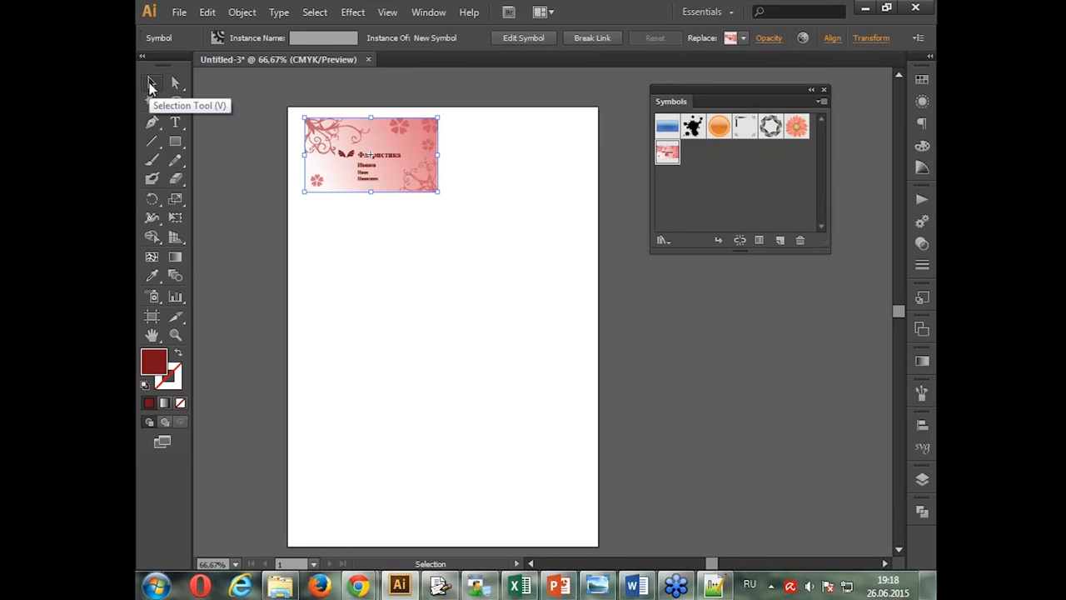
# - Copy the card 95 mm to the right to form the top row
pyautogui.doubleClick(152, 84)
pyautogui.write('95')
pyautogui.press('Tab')
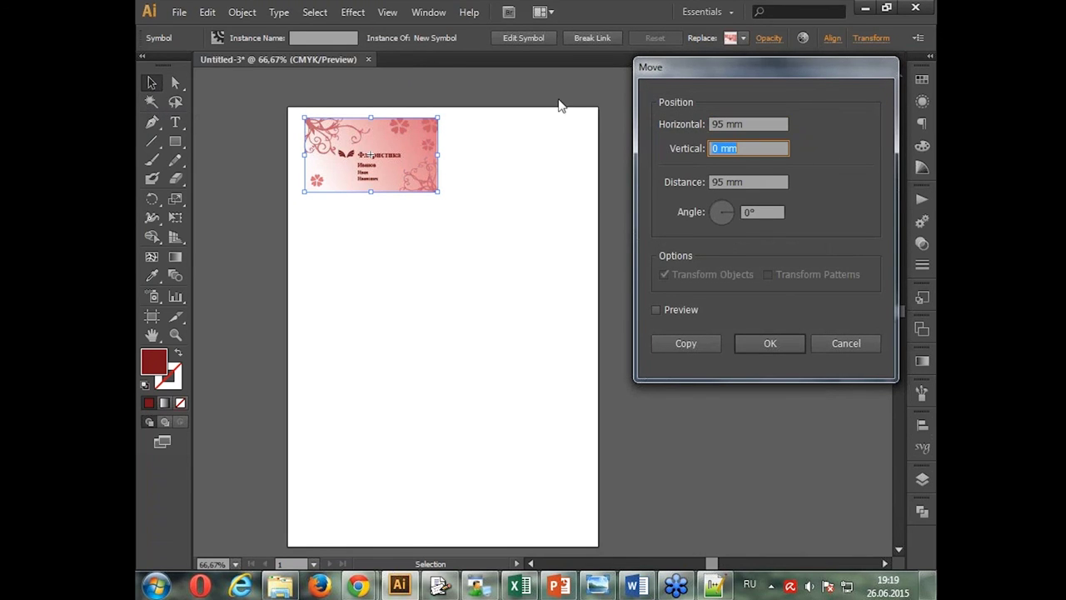
pyautogui.click(754, 123)
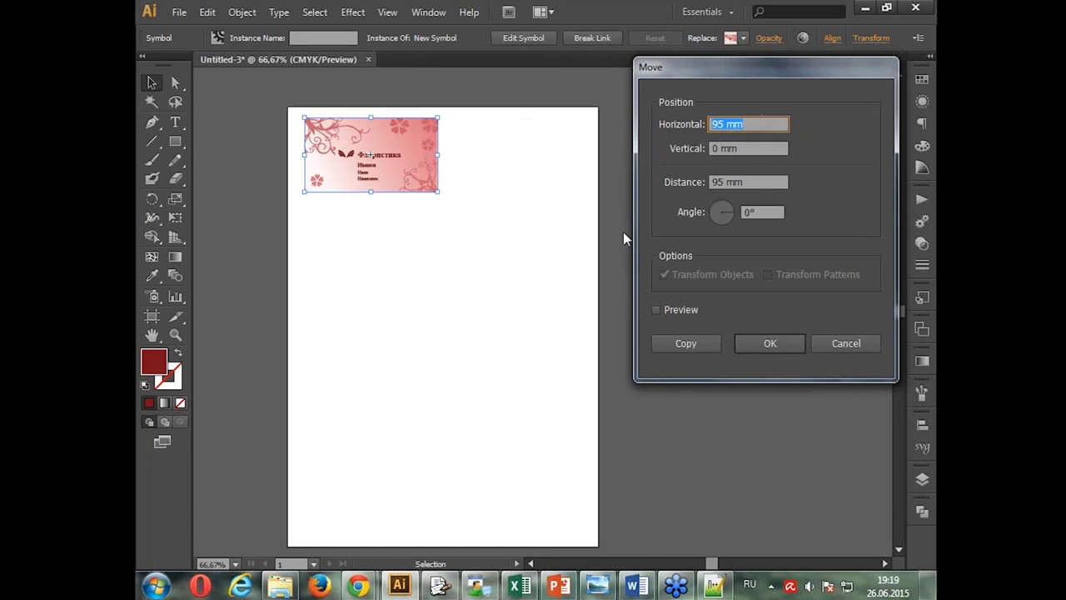
pyautogui.click(679, 345)
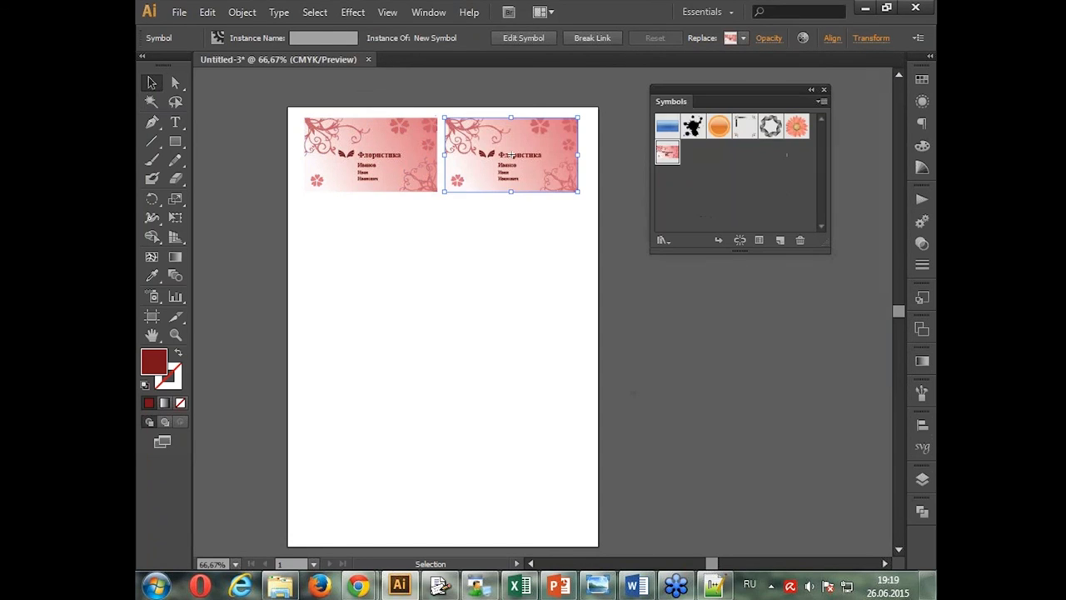
# - Copy both top-row cards 55 mm down to make a second row
pyautogui.moveTo(265, 98); pyautogui.dragTo(589, 208)
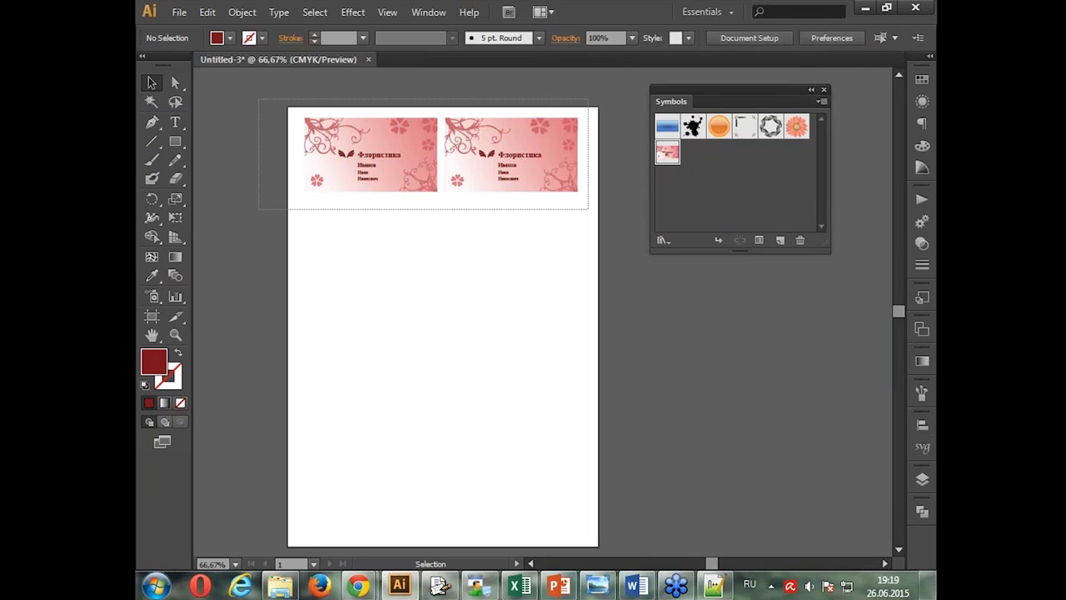
pyautogui.doubleClick(153, 84)
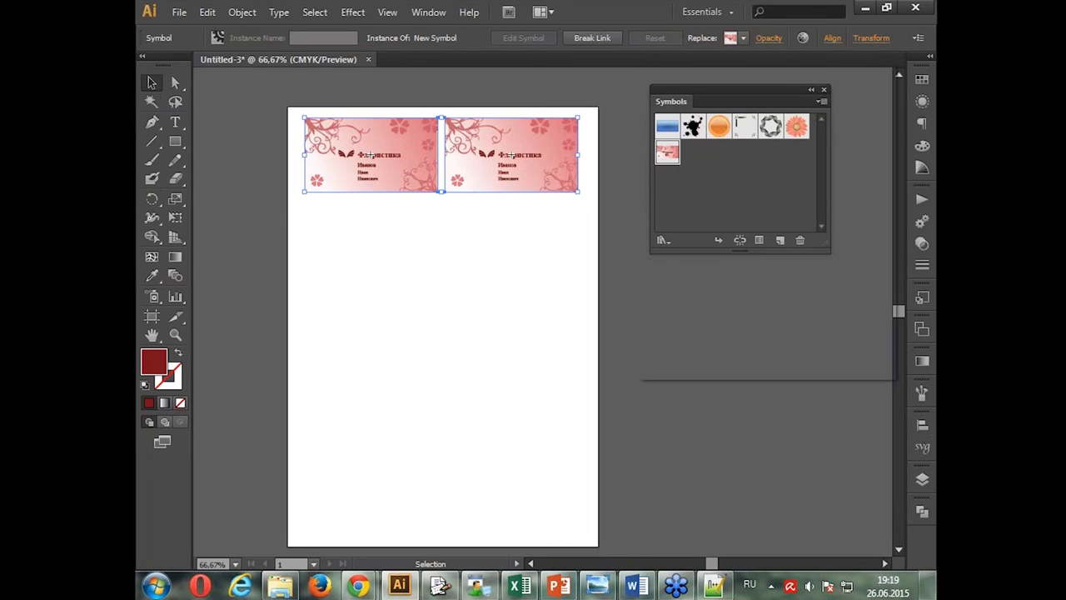
pyautogui.write('0')
pyautogui.press('Tab')
pyautogui.write('55')
pyautogui.press('Tab')
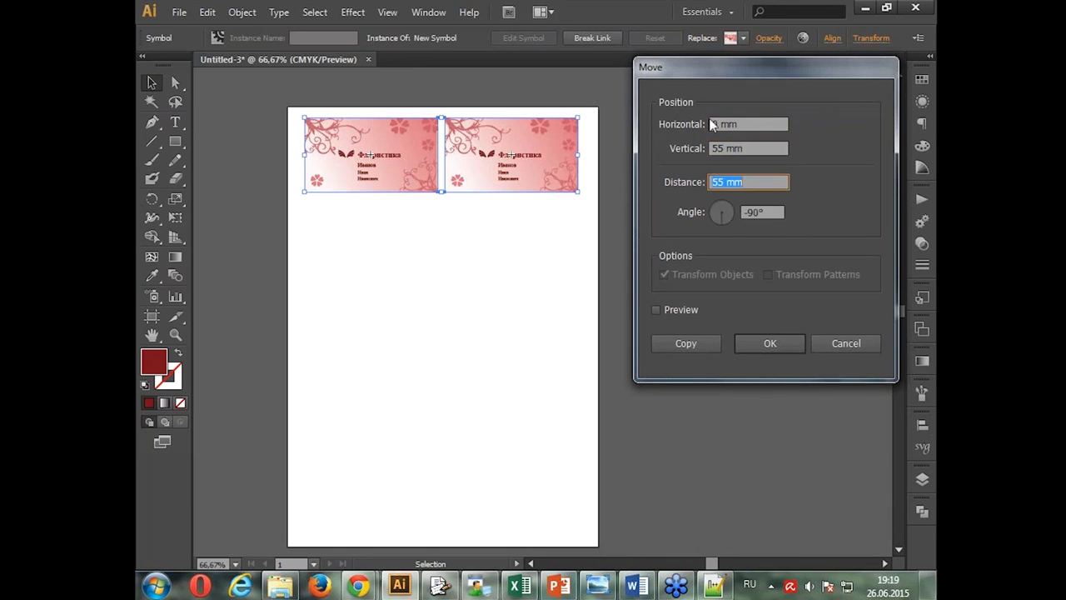
pyautogui.hotkey('shift', 'Tab')
pyautogui.click(695, 342)
# - Repeat the downward copy to fill the page with five rows
pyautogui.hotkey('ctrl', 'd')
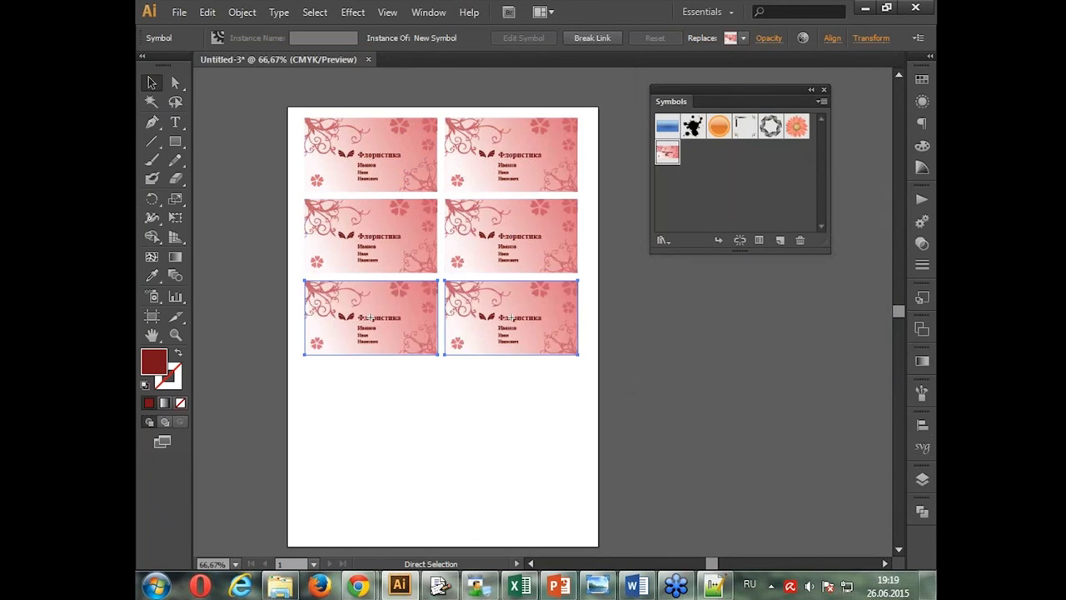
pyautogui.hotkey('ctrl', 'd')
pyautogui.hotkey('ctrl', 'd')
pyautogui.hotkey('ctrl', 'shift', 'a')
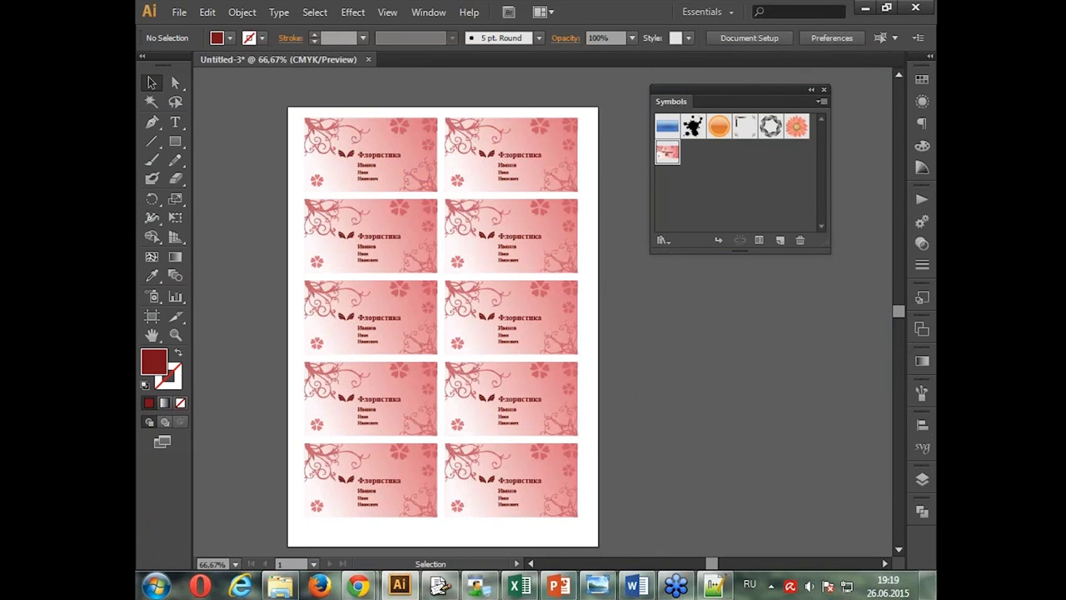
pyautogui.click(172, 15)
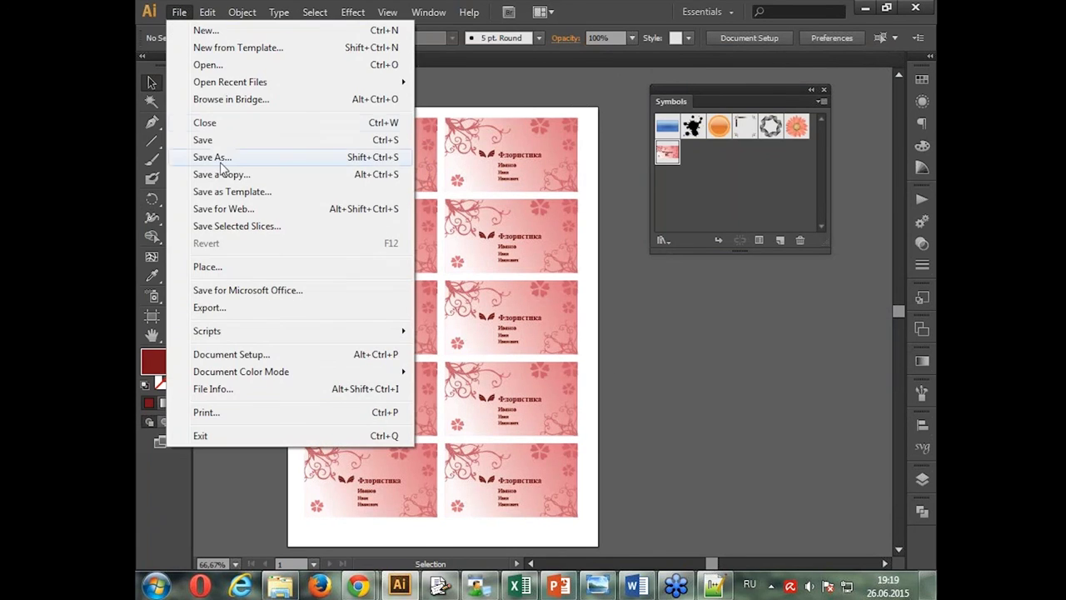
# - Dismiss the File menu without saving as a template and view the grid at 100%
pyautogui.click(286, 193)
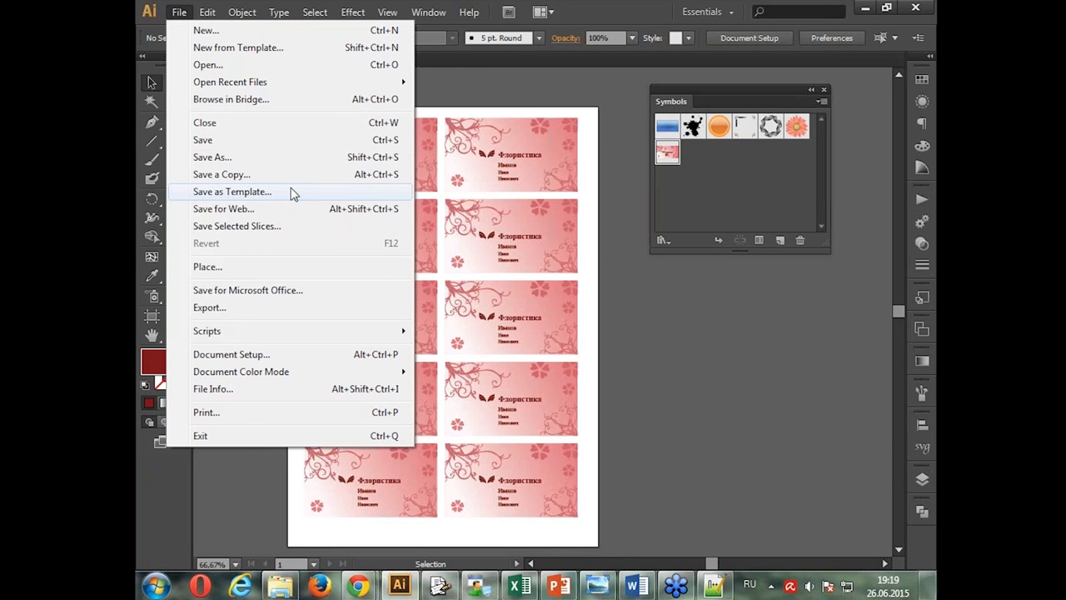
pyautogui.click(371, 155)
pyautogui.hotkey('ctrl', '1')
pyautogui.moveTo(731, 109); pyautogui.dragTo(777, 104)
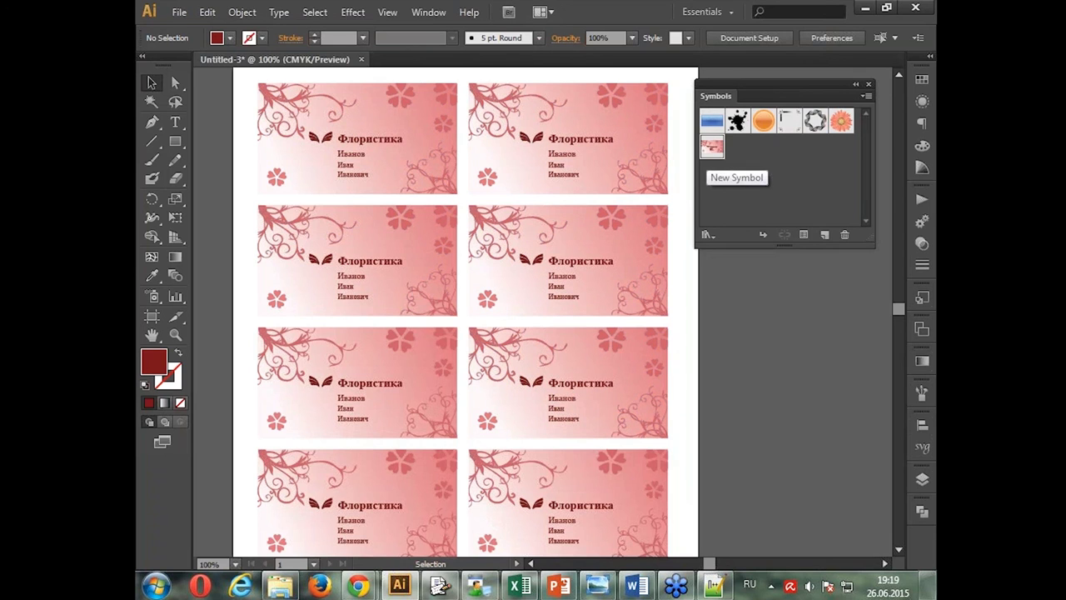
pyautogui.doubleClick(712, 147)
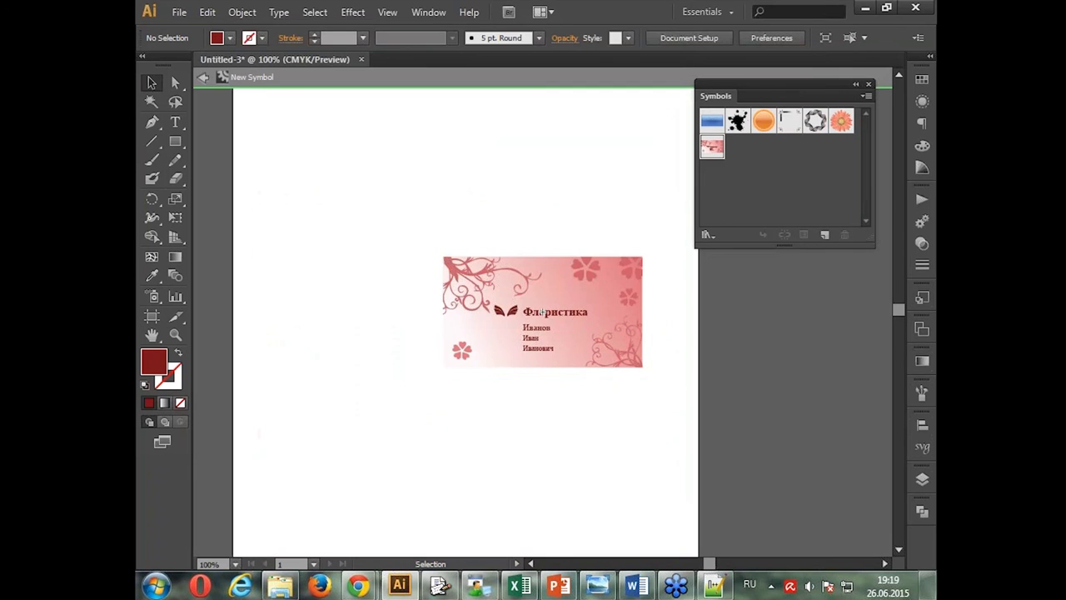
pyautogui.hotkey('ctrl', '+')
pyautogui.hotkey('ctrl', '+')
pyautogui.hotkey('ctrl', '+')
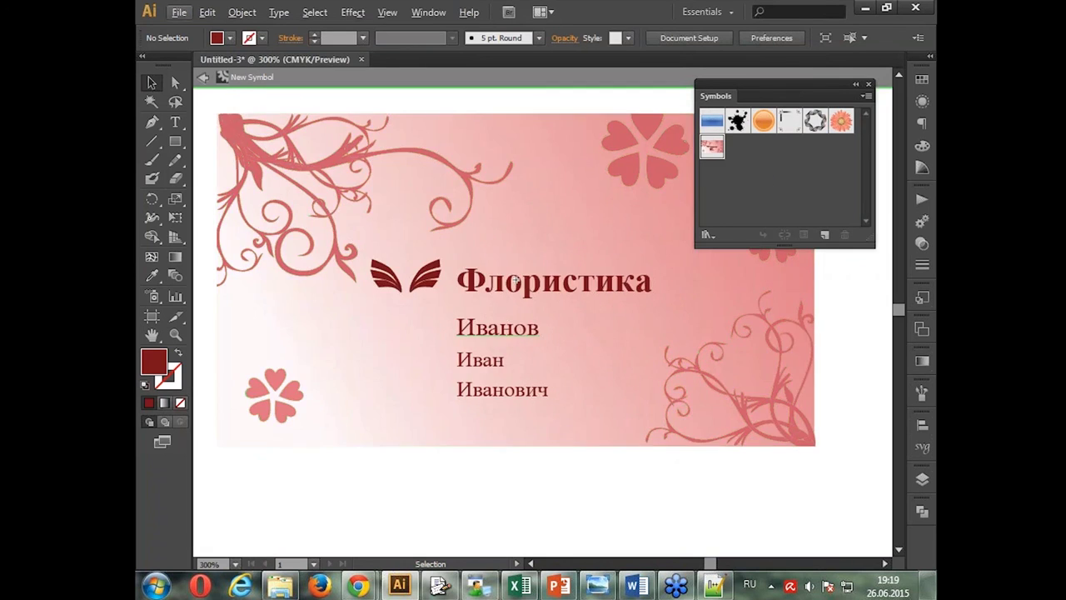
pyautogui.press('t')
pyautogui.doubleClick(500, 329)
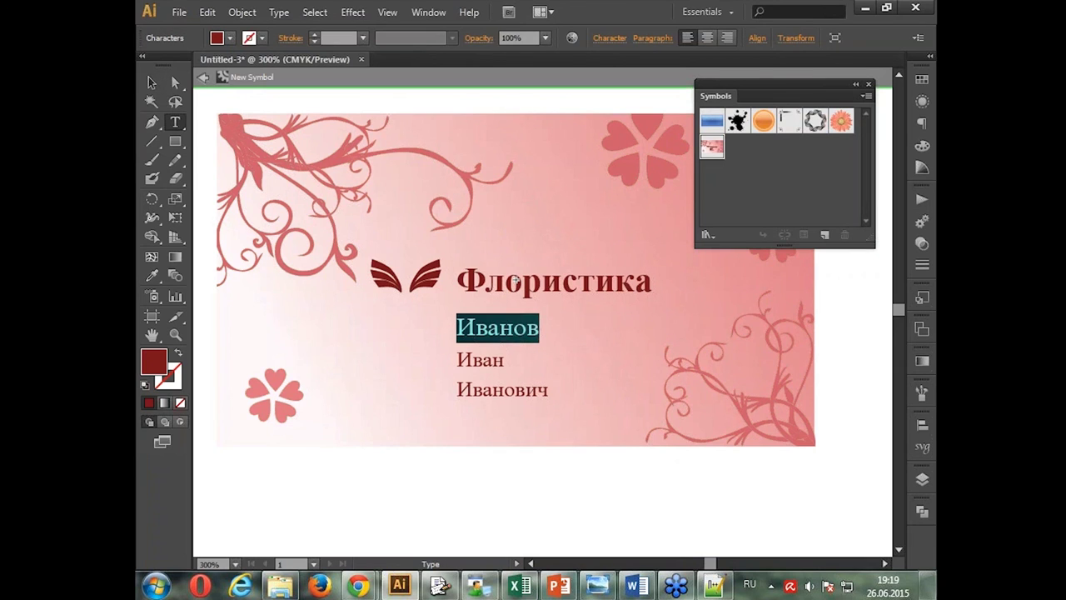
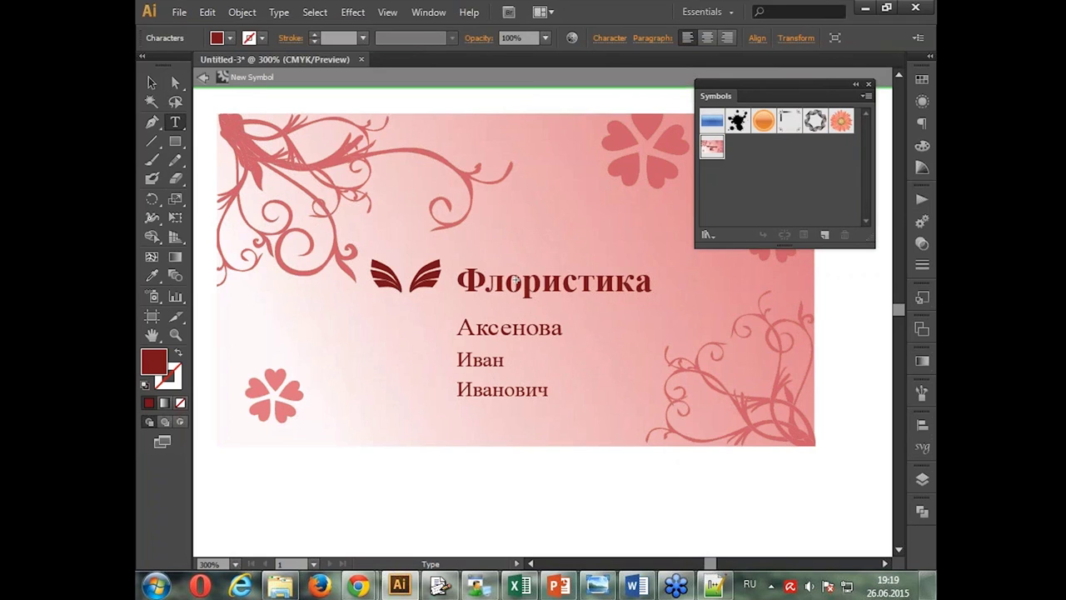
pyautogui.hotkey('shift', 'Down')
pyautogui.hotkey('shift', 'Down')
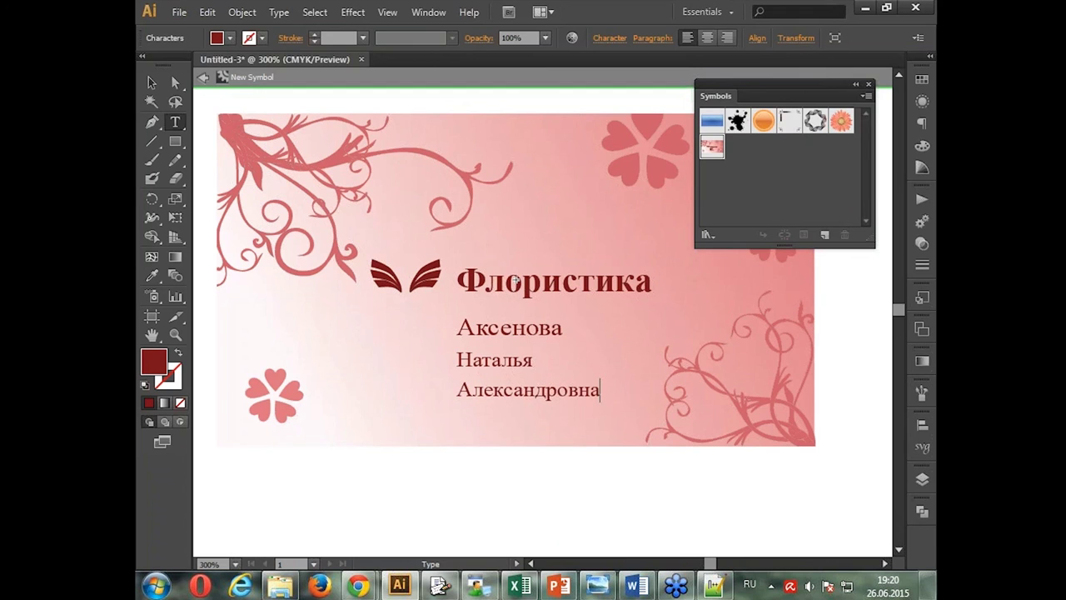
# - Exit symbol editing and zoom out to view all ten updated cards
pyautogui.click(153, 84)
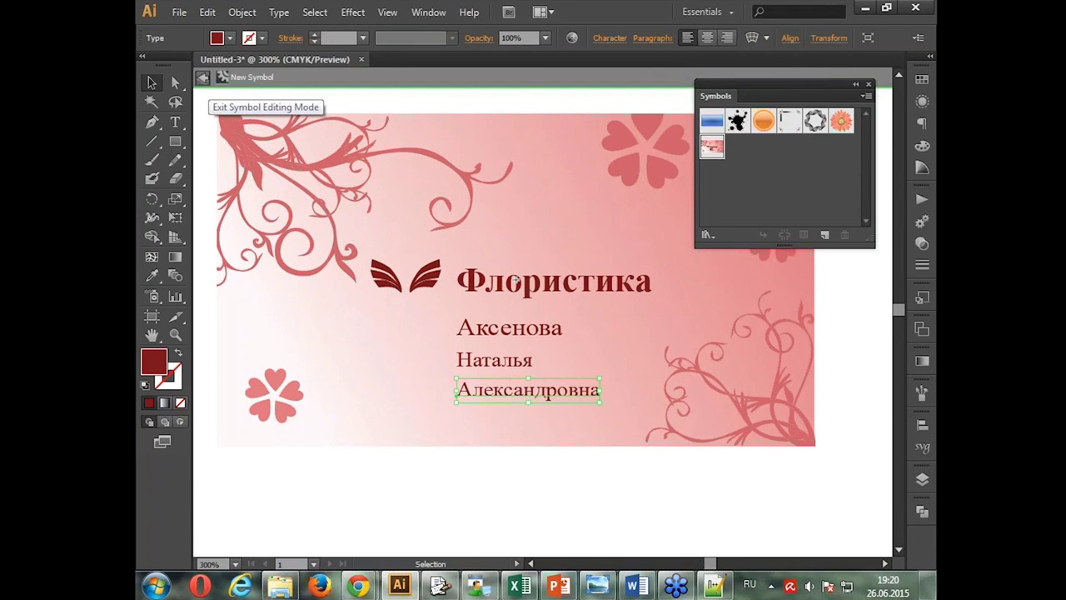
pyautogui.press('Escape')
pyautogui.hotkey('ctrl', '-')
pyautogui.hotkey('ctrl', '-')
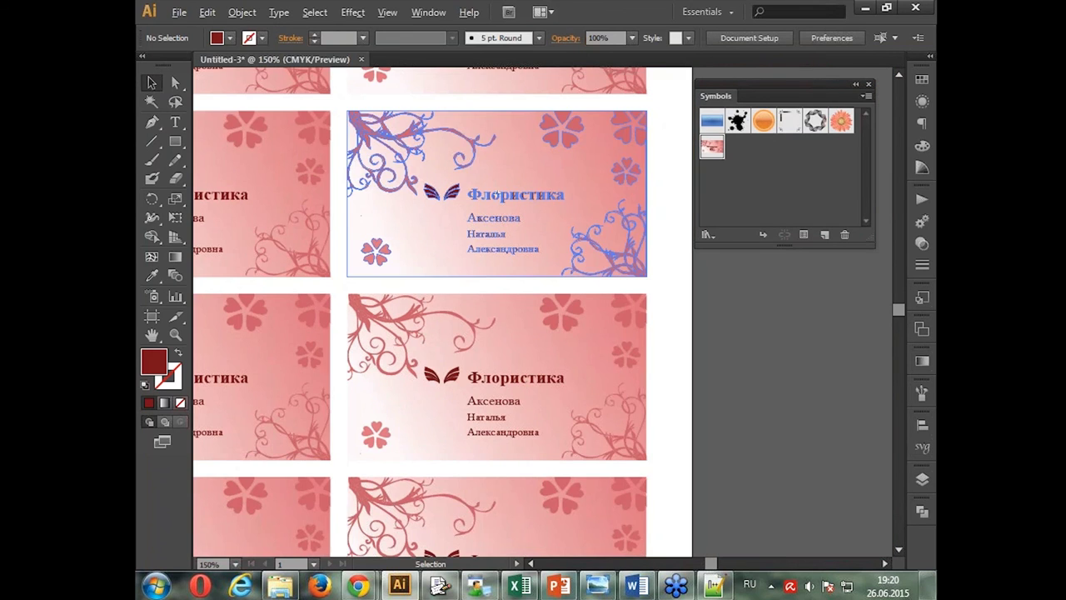
pyautogui.hscroll(-5, 495, 194)
pyautogui.scroll(1, 417, 333)
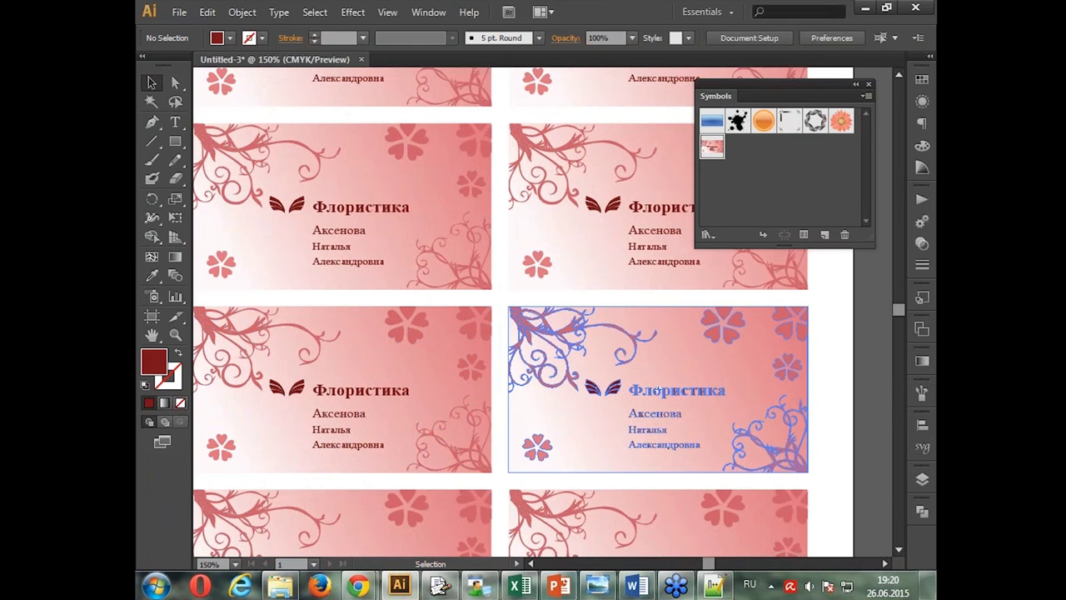
pyautogui.scroll(-1, 656, 390)
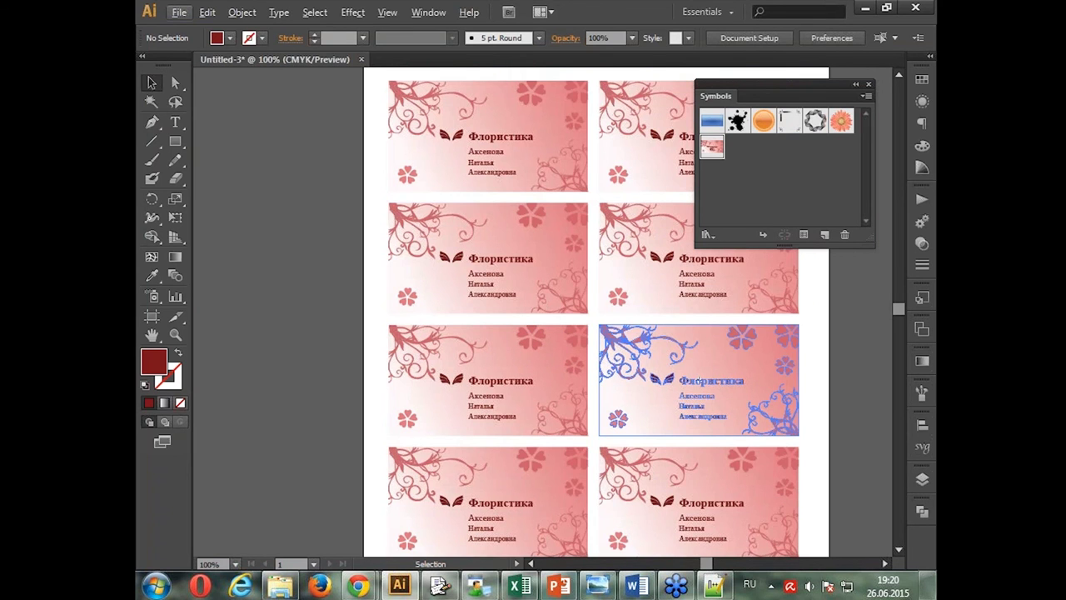
pyautogui.hscroll(3, 450, 259)
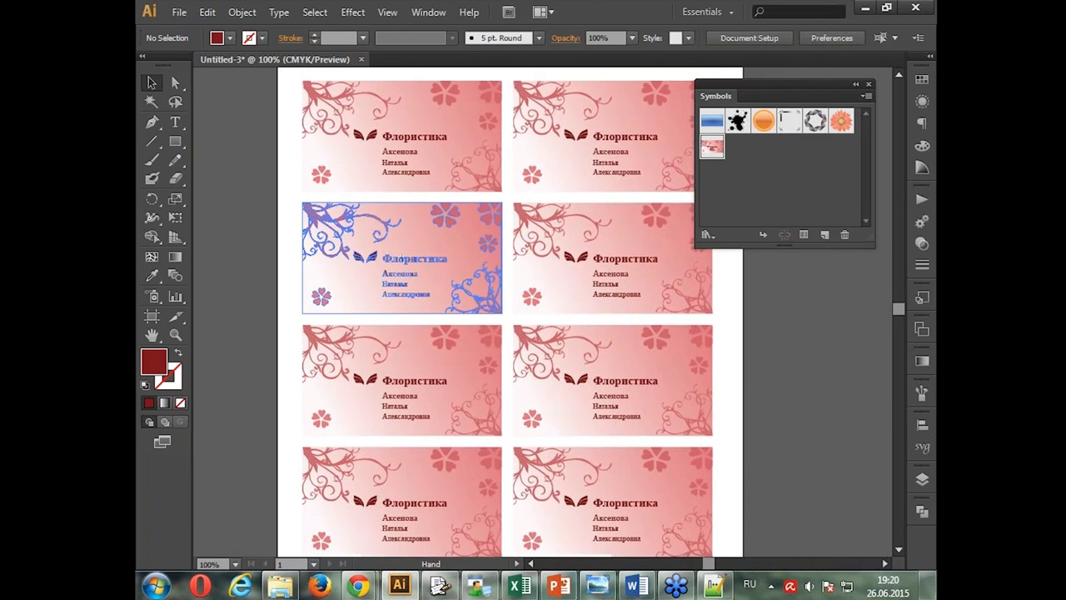
pyautogui.doubleClick(712, 146)
pyautogui.hotkey('ctrl', '+')
pyautogui.hotkey('ctrl', '+')
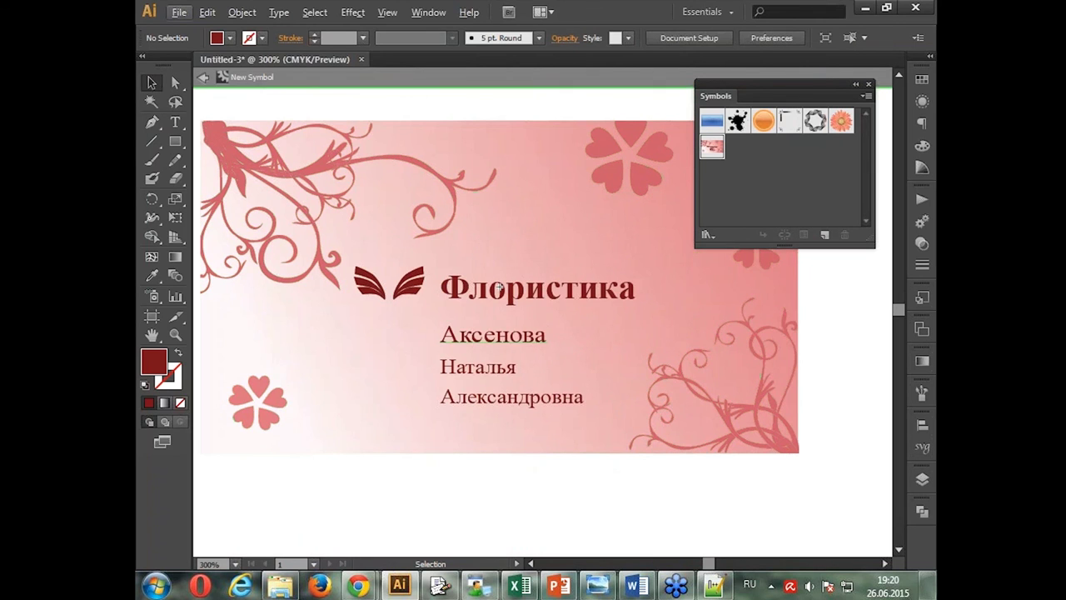
pyautogui.press('t')
pyautogui.doubleClick(494, 334)
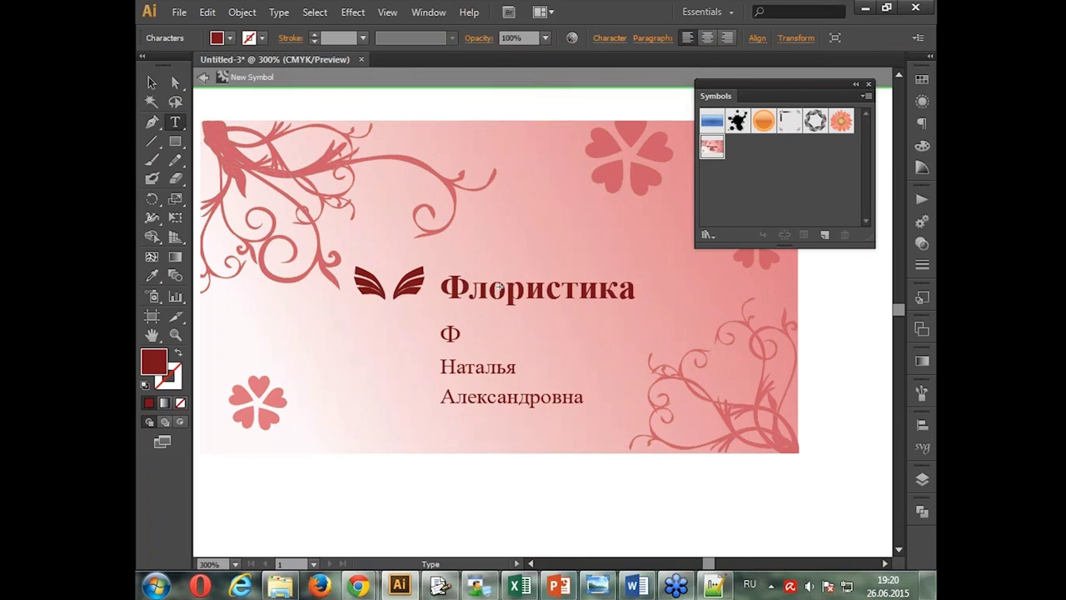
pyautogui.press('Down')
pyautogui.hotkey('shift', 'Home')
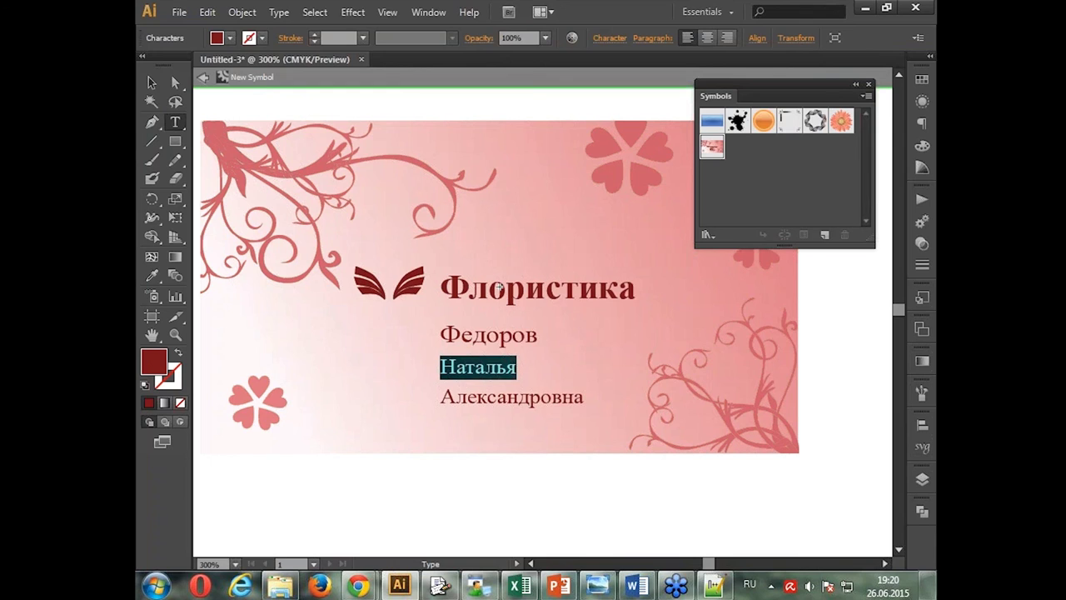
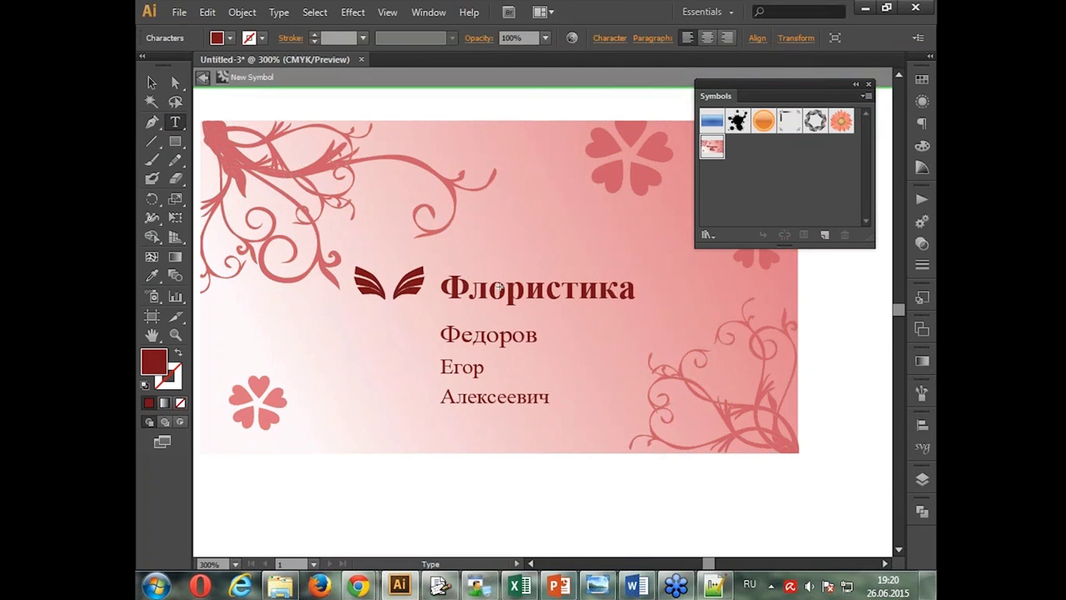
pyautogui.click(202, 78)
# - Return to the card sheet and zoom out to view the whole A4 sheet
pyautogui.click(152, 82)
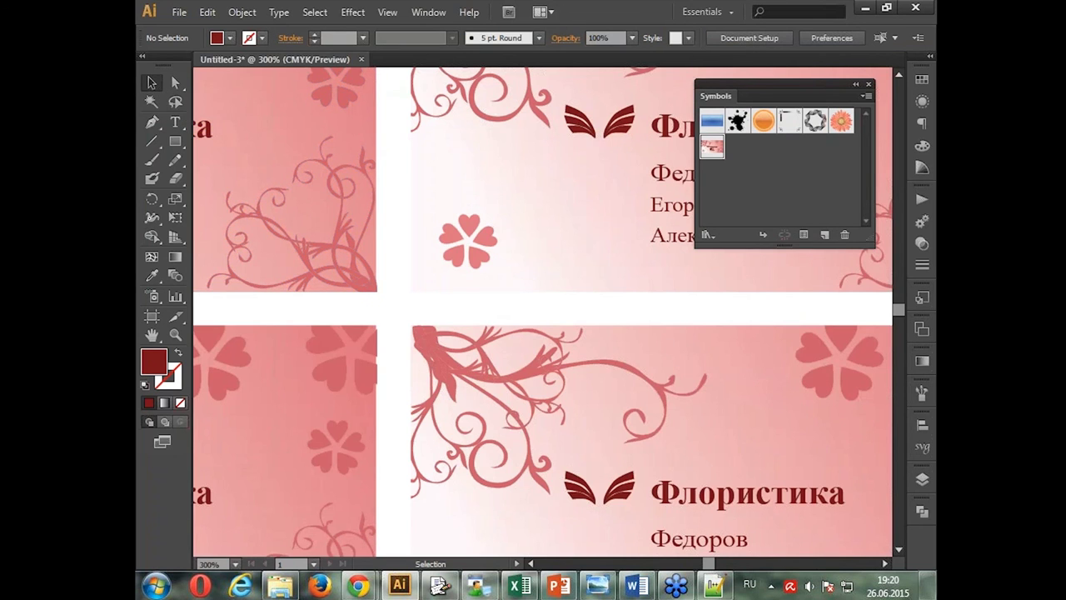
pyautogui.hotkey('ctrl', '1')
pyautogui.click(541, 333)
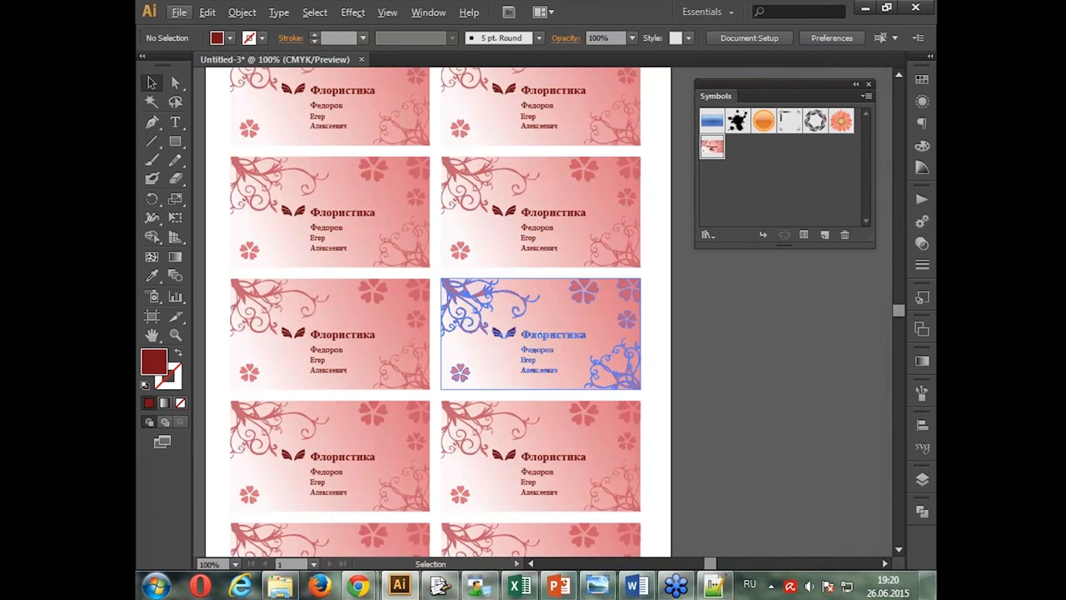
pyautogui.moveTo(540, 333); pyautogui.dragTo(596, 355)
pyautogui.hotkey('ctrl', '-')
pyautogui.click(425, 275)
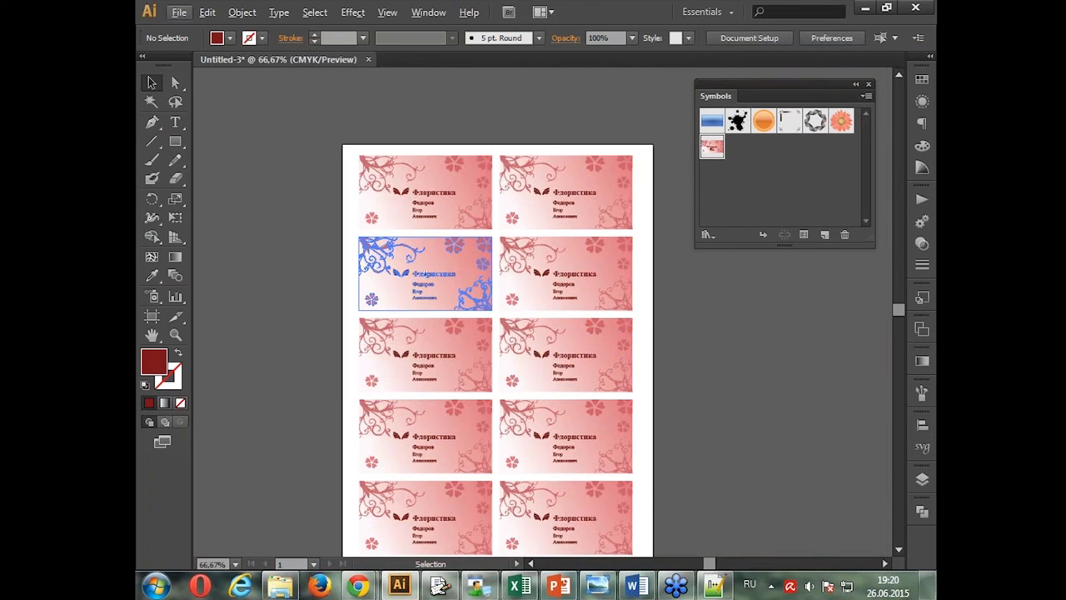
# - Browse the 26-06-15 course folder in Explorer, then minimize it
pyautogui.click(280, 586)
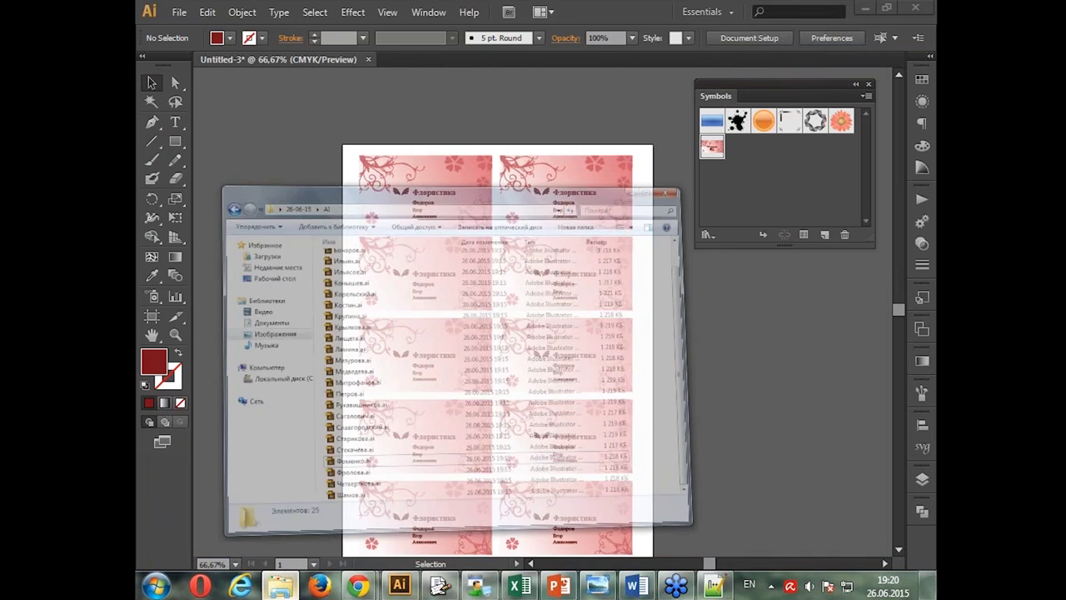
pyautogui.click(310, 44)
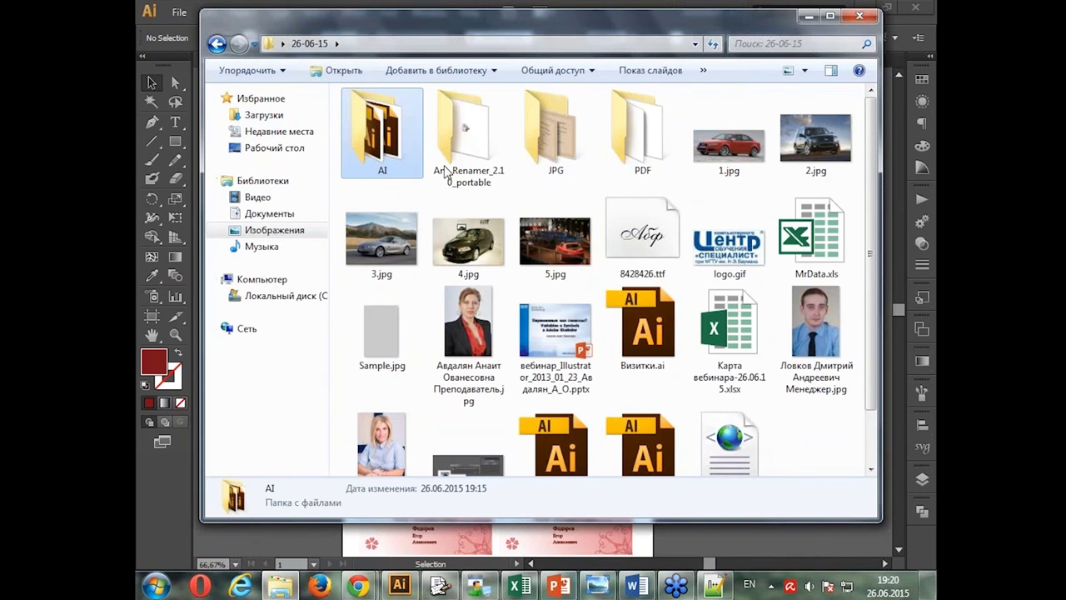
pyautogui.scroll(-1, 590, 240)
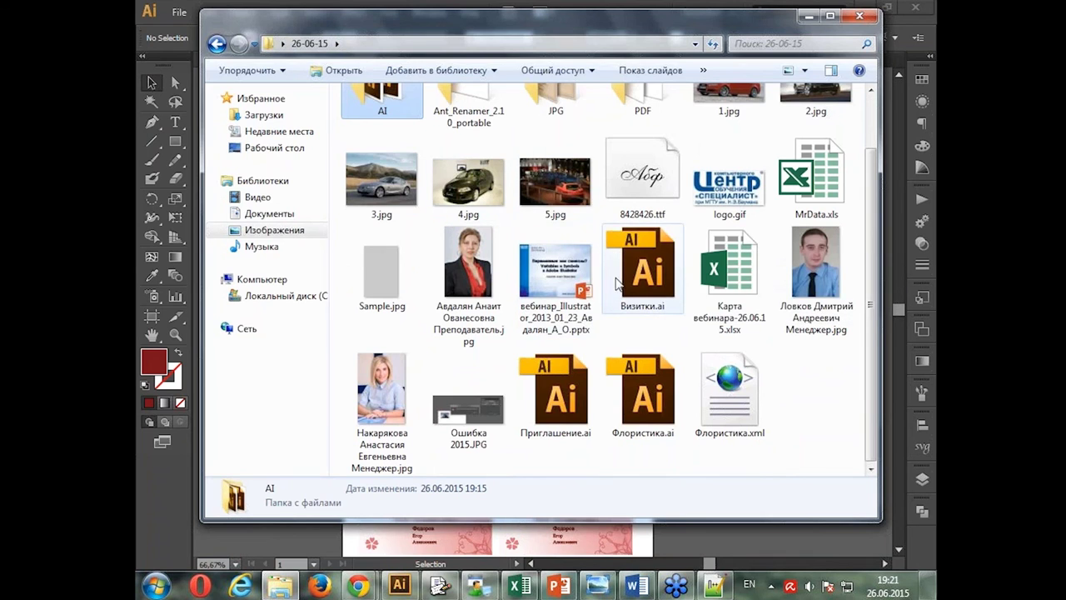
pyautogui.scroll(1, 617, 284)
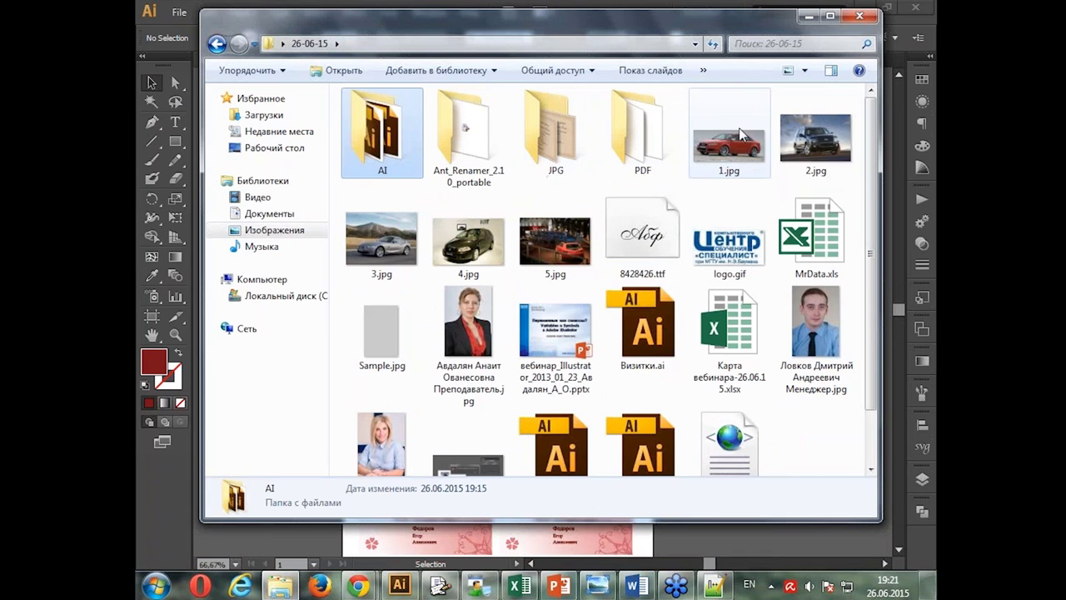
pyautogui.click(806, 19)
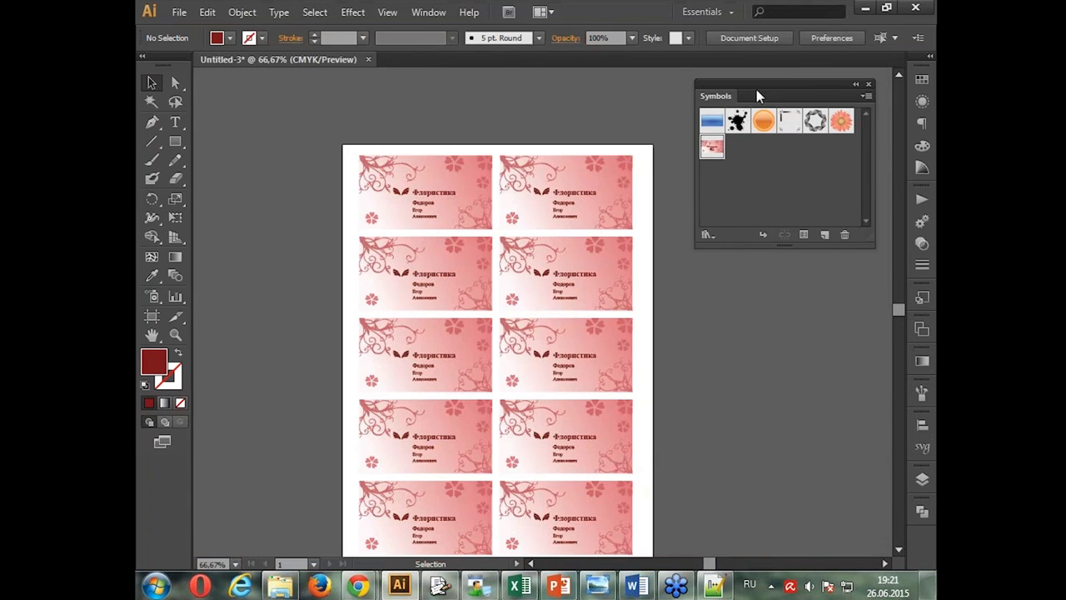
pyautogui.moveTo(756, 89); pyautogui.dragTo(745, 101)
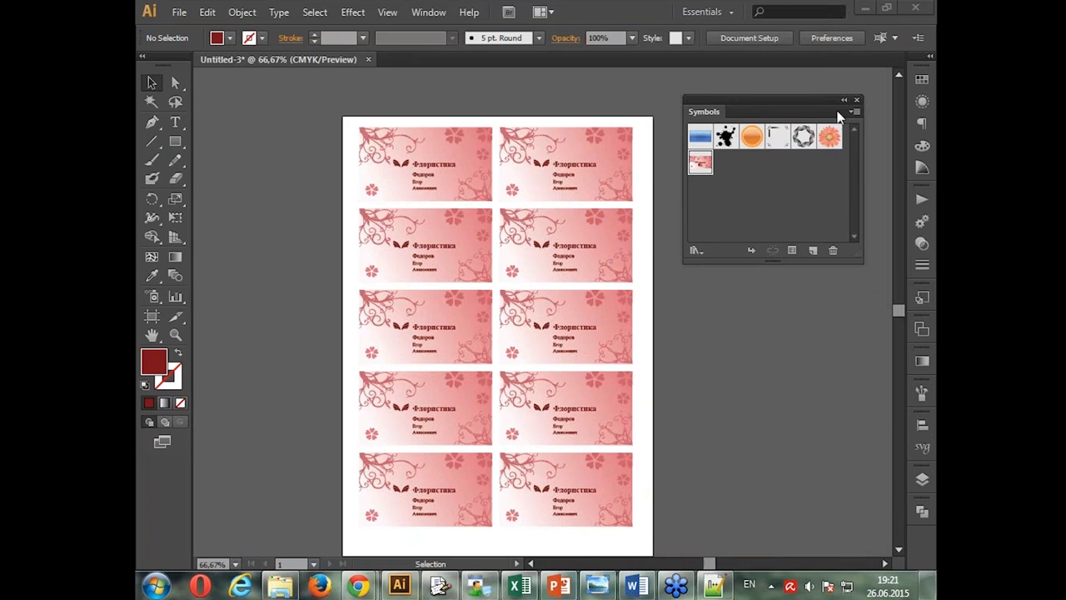
pyautogui.moveTo(519, 586)
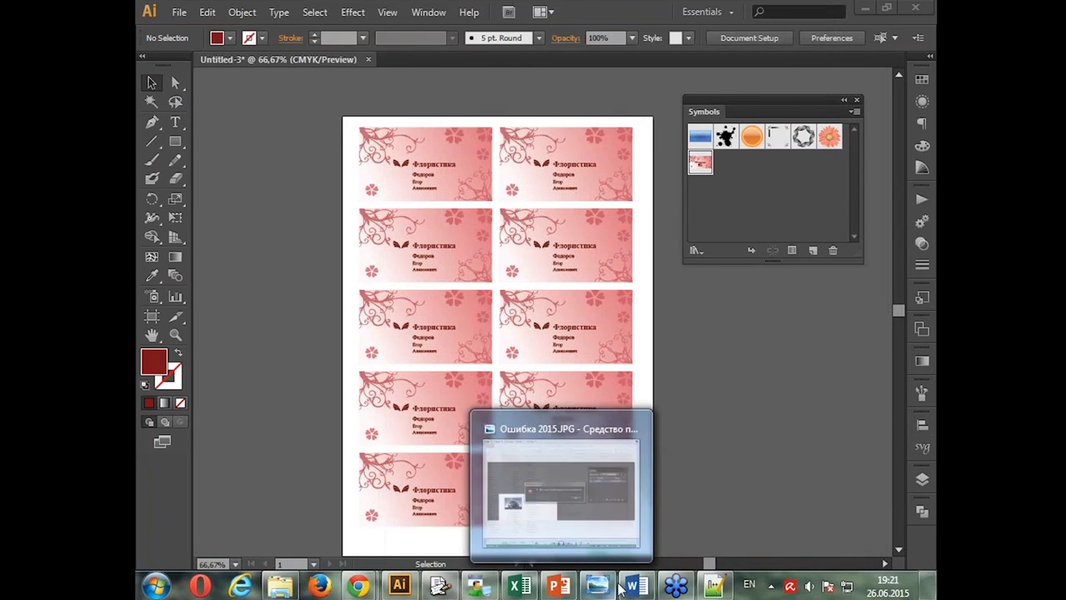
# - Switch to the PowerPoint slideshow and advance three slides to the upcoming courses slide
pyautogui.click(560, 587)
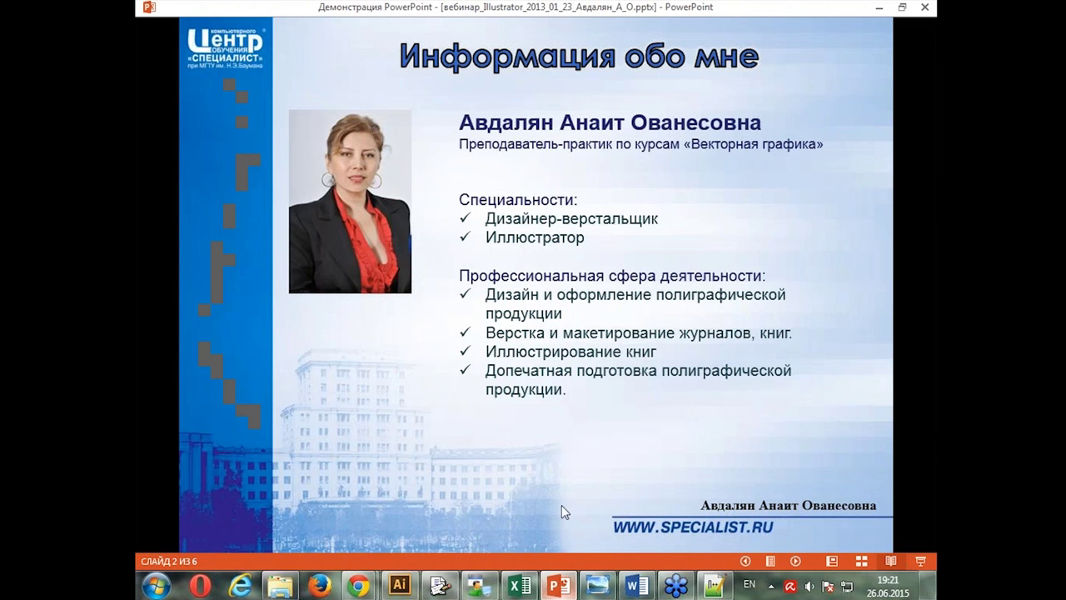
pyautogui.click(795, 562)
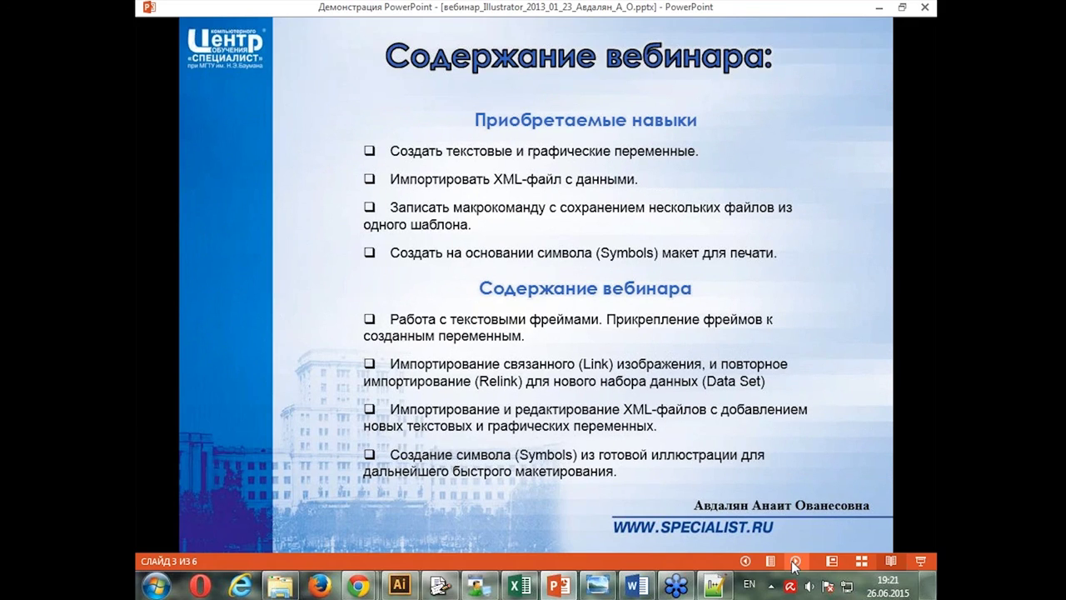
pyautogui.click(795, 562)
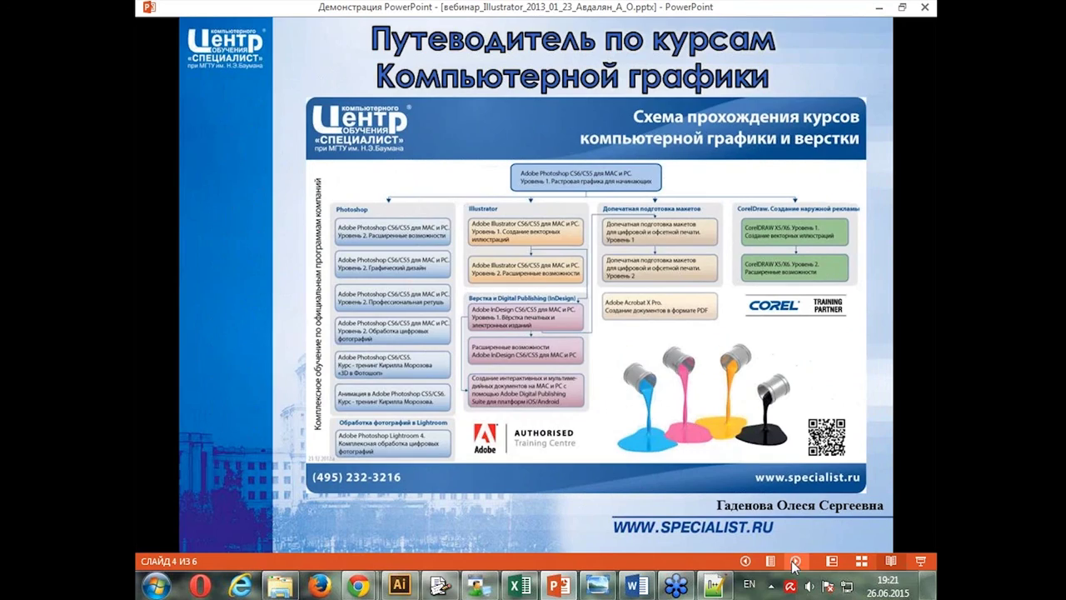
pyautogui.click(794, 562)
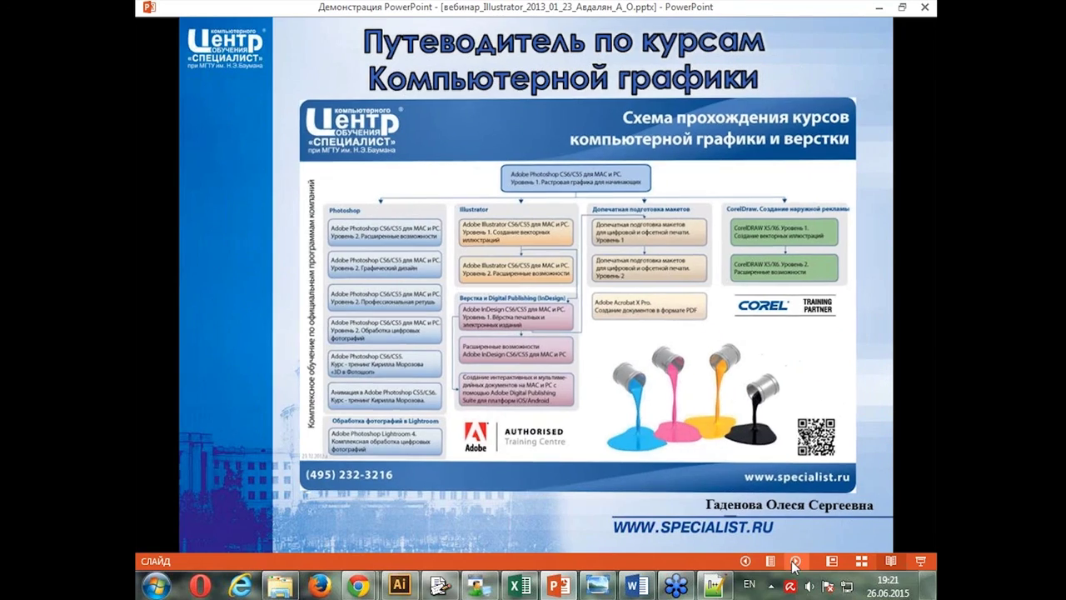